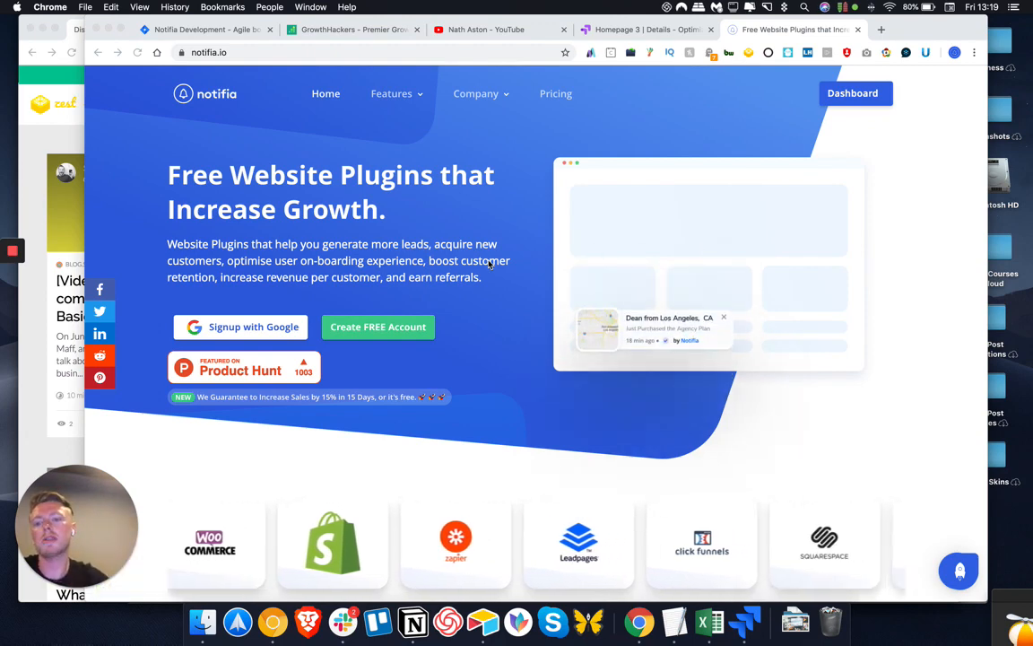
- Look through the notifia.io homepage from the hero section down to the Choose your Tools section and back
click(191, 175)
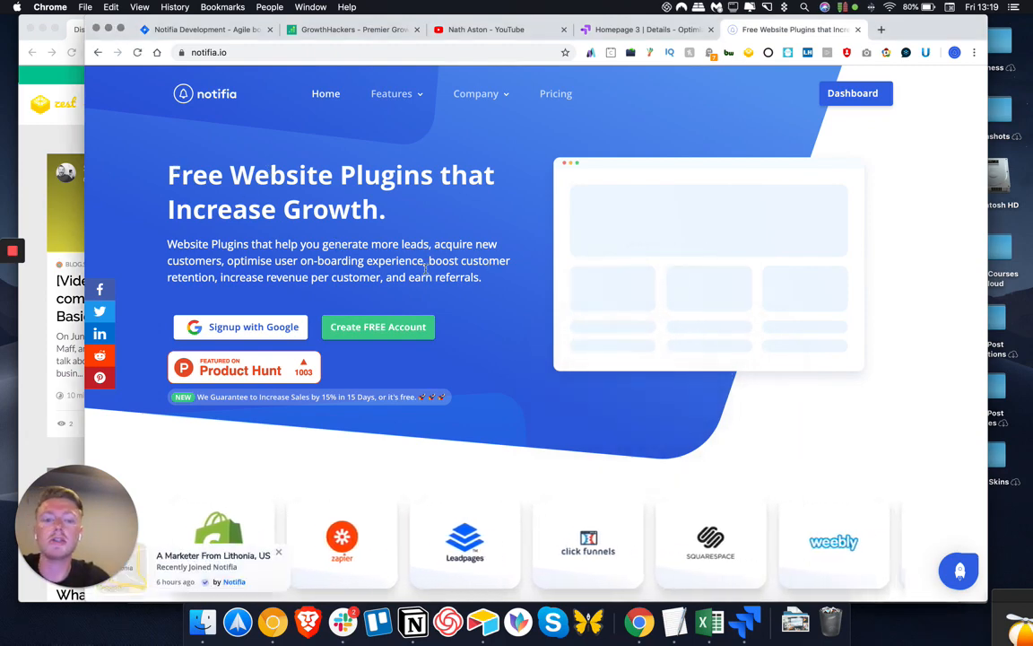
scroll(427, 273, down, 5)
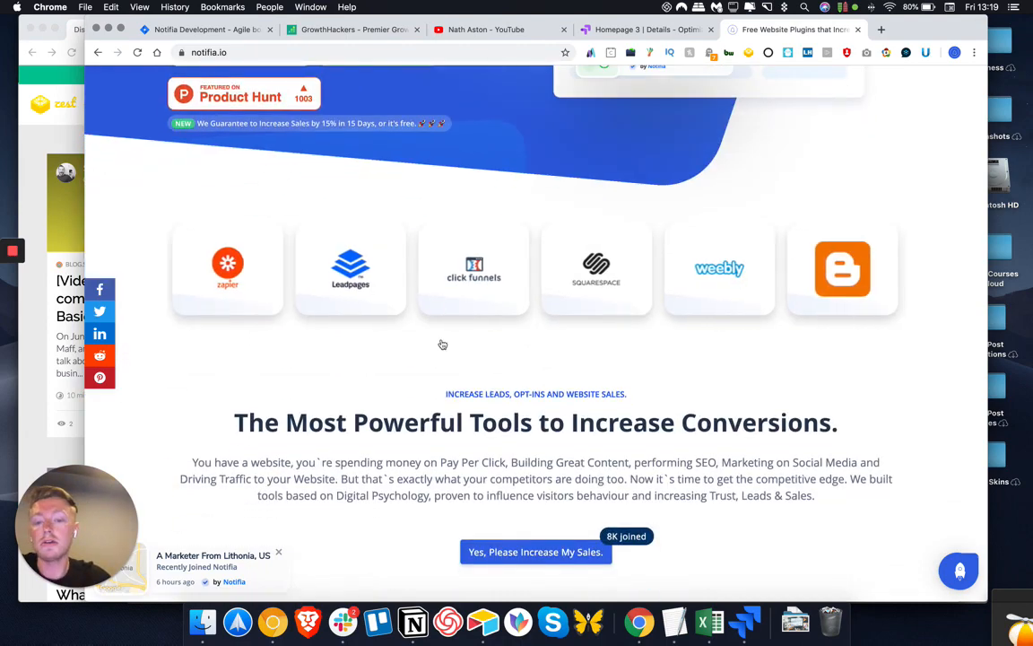
scroll(444, 359, down, 2)
scroll(454, 412, down, 4)
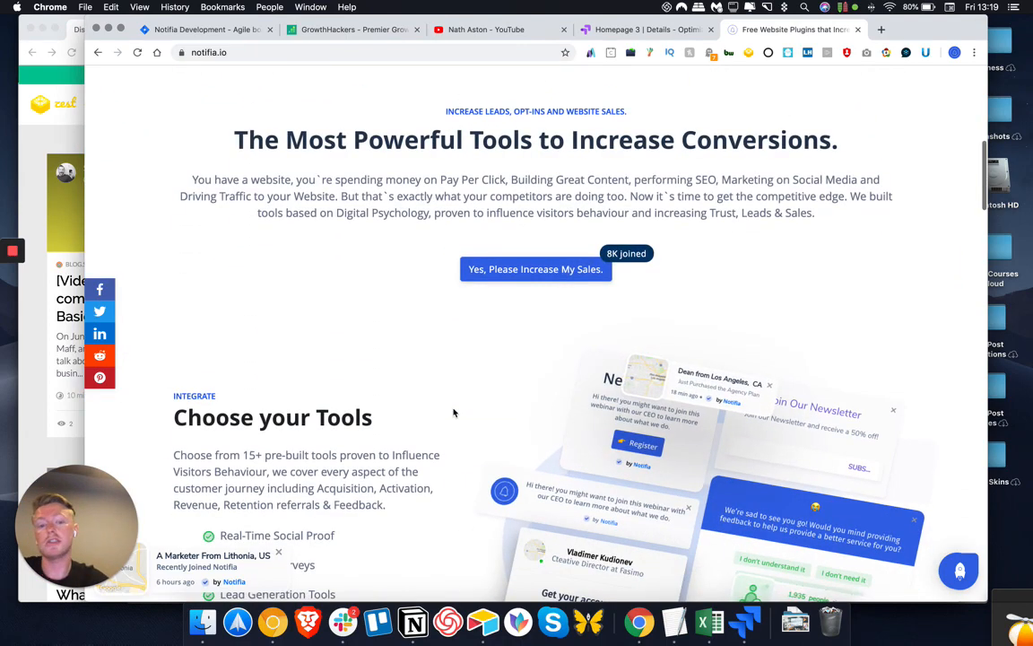
scroll(454, 412, down, 5)
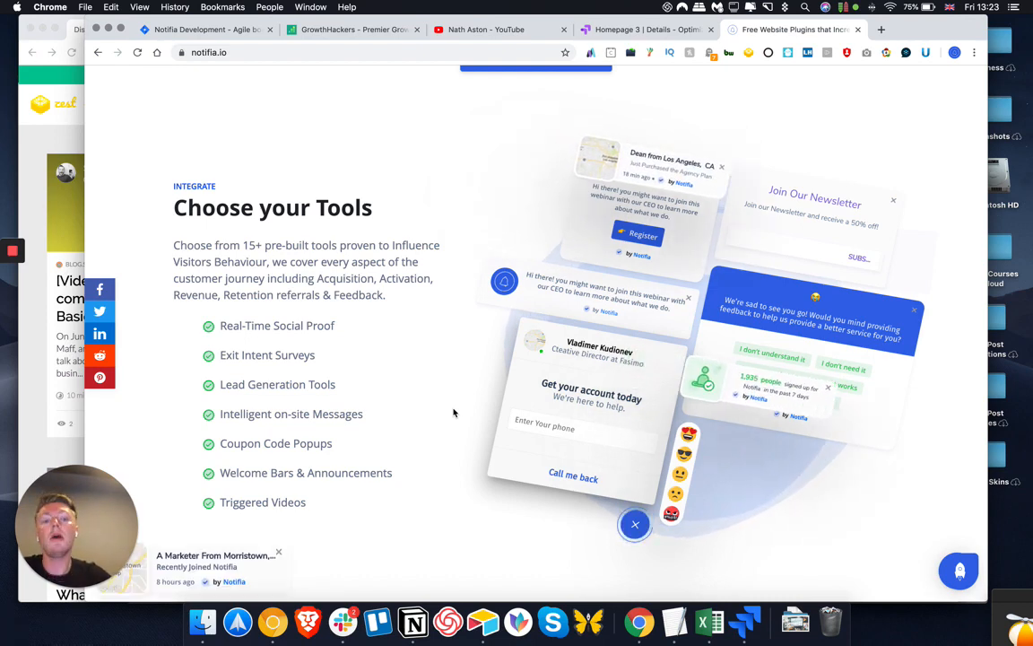
scroll(454, 412, up, 10)
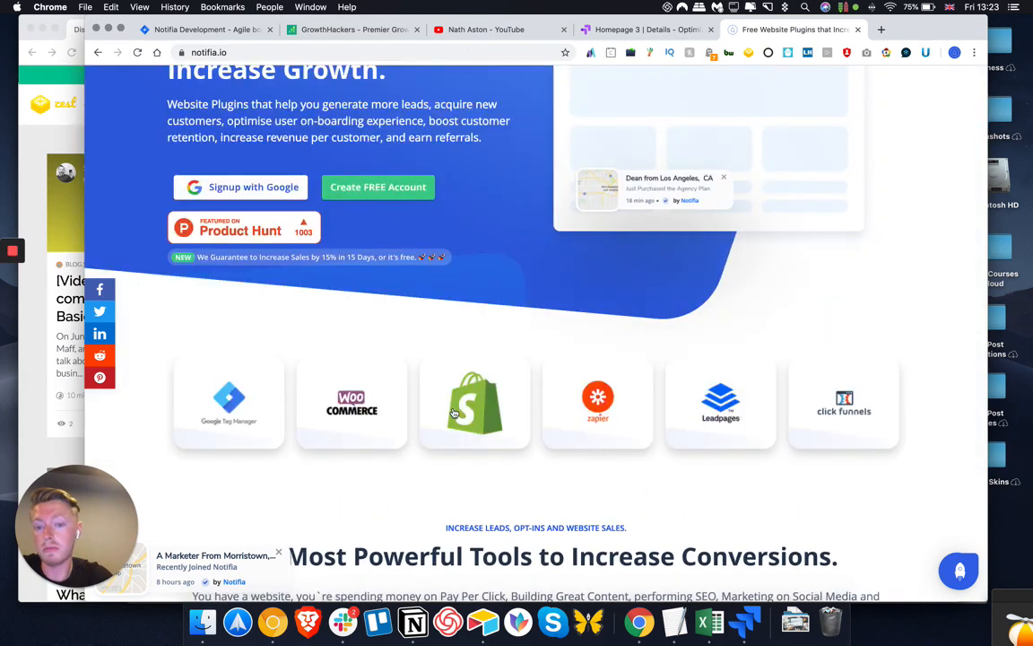
scroll(454, 413, up, 3)
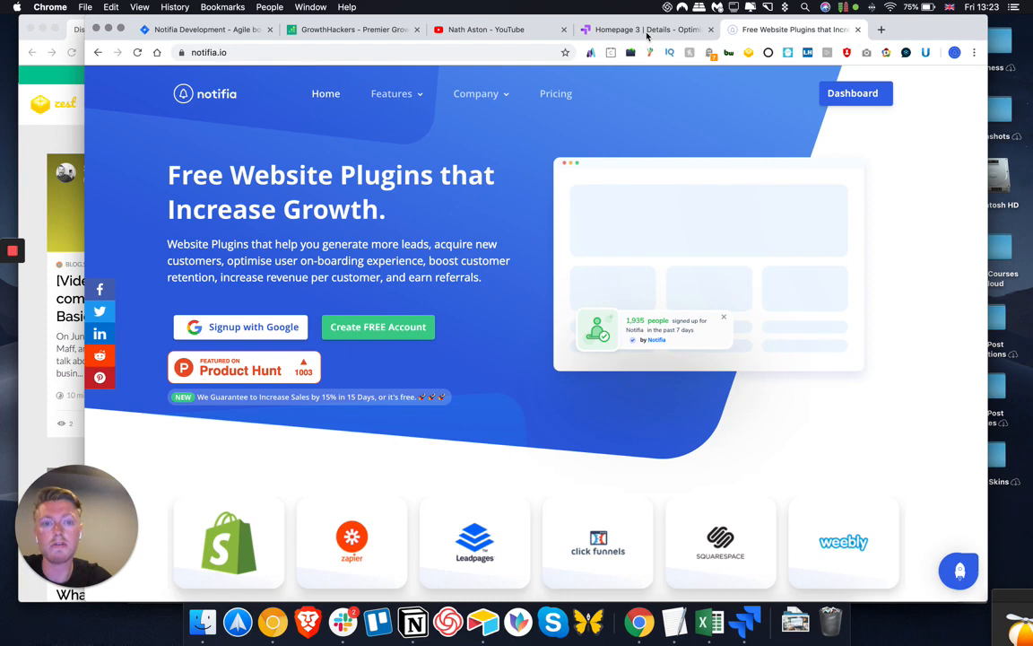
- Search the web for Google Optimize in a new tab and open its Google Marketing Platform page
click(885, 32)
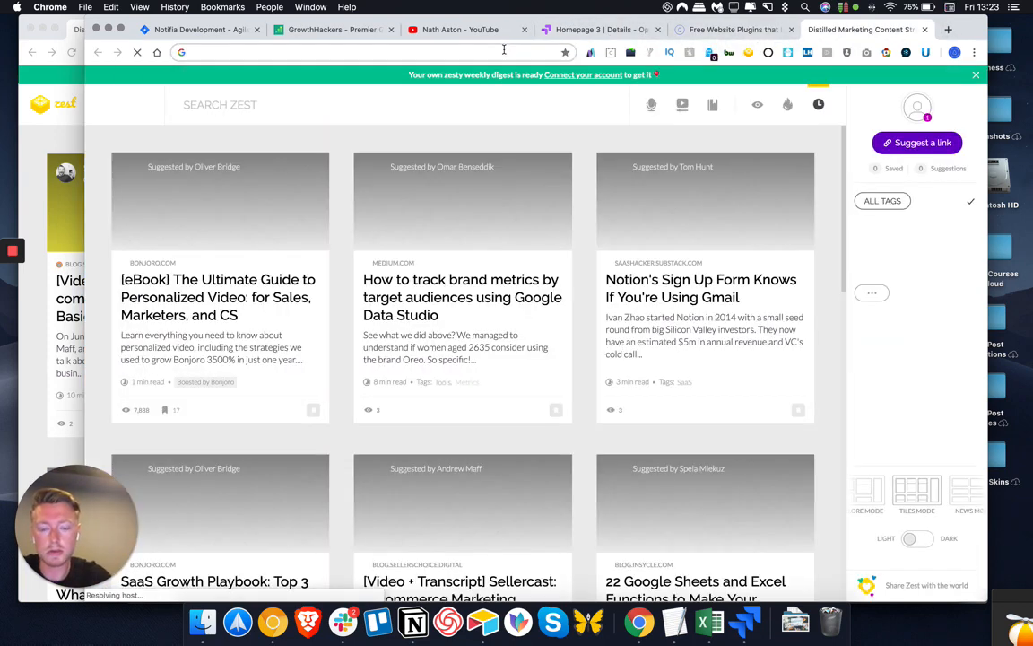
text(goolge)
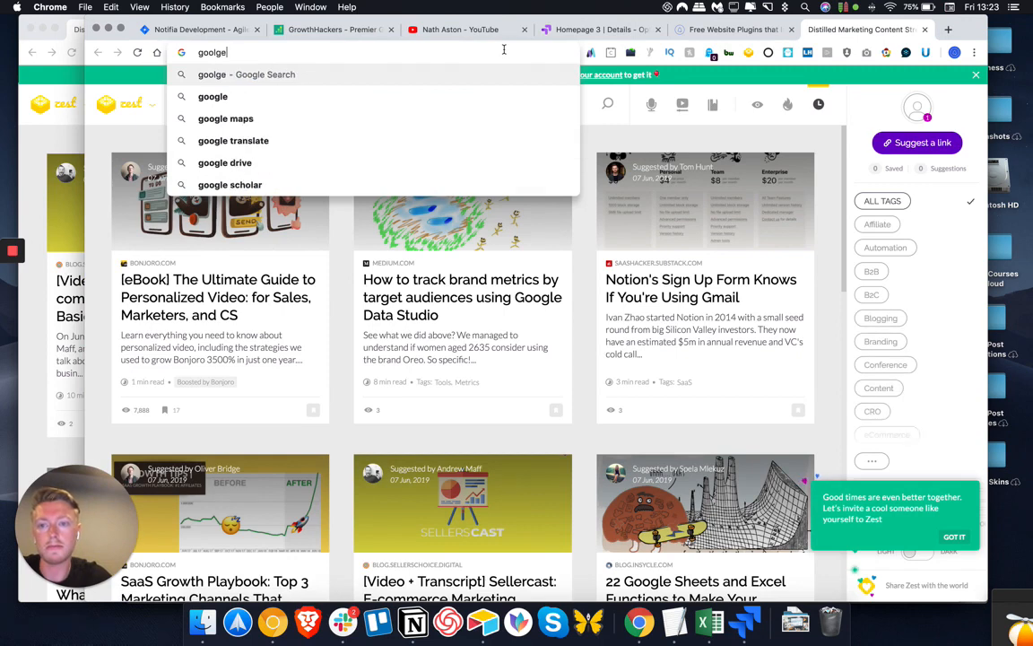
text( optimize)
key(Return)
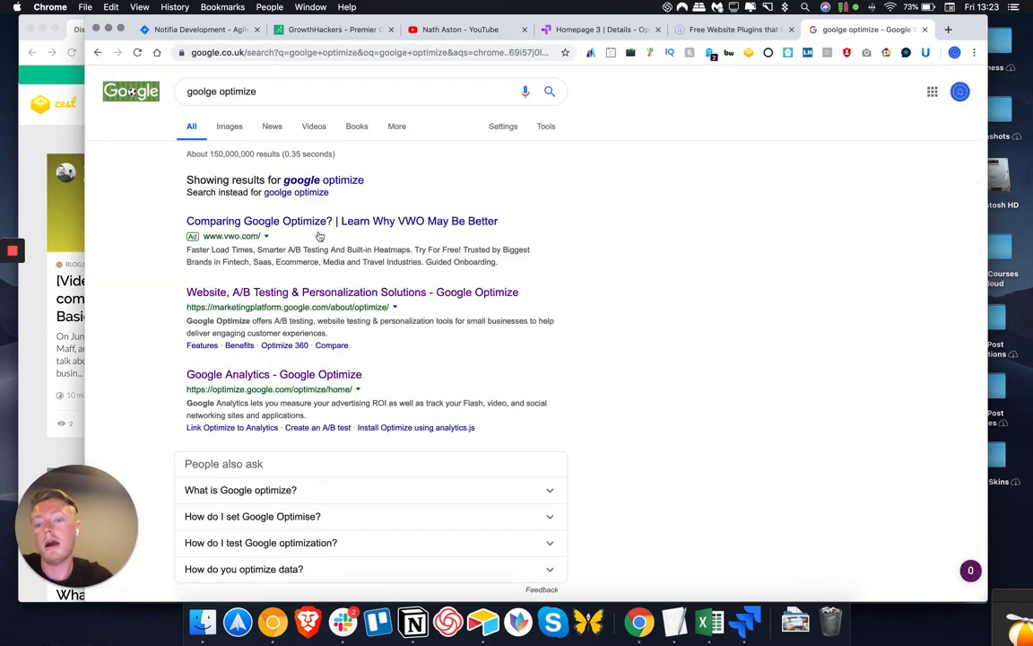
click(354, 293)
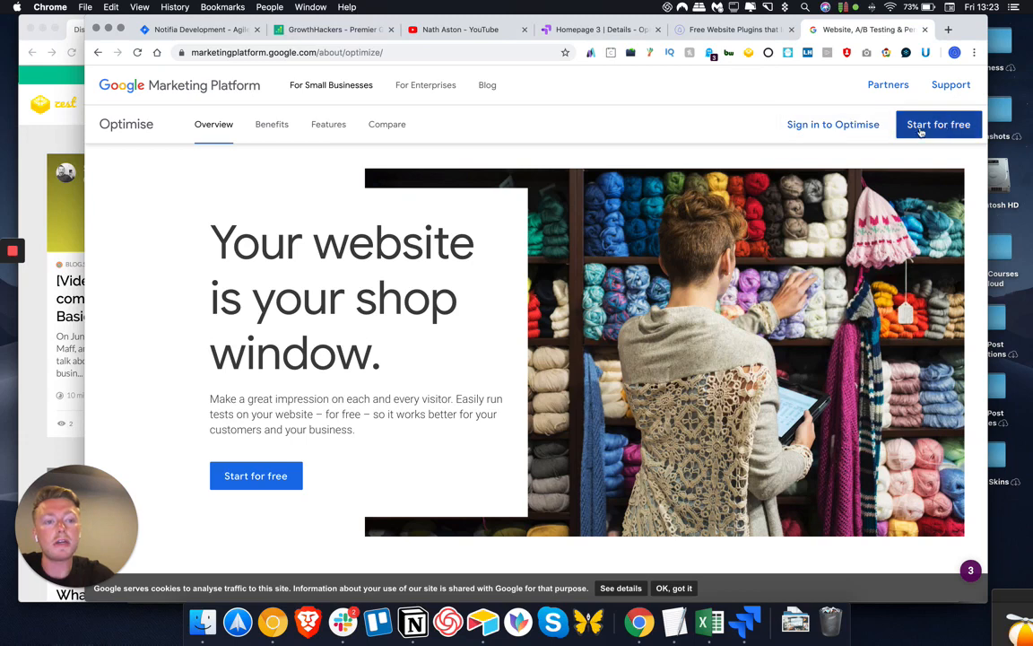
- Sign in to Optimise and open the running Homepage 3 experiment from the container's experience list
click(834, 126)
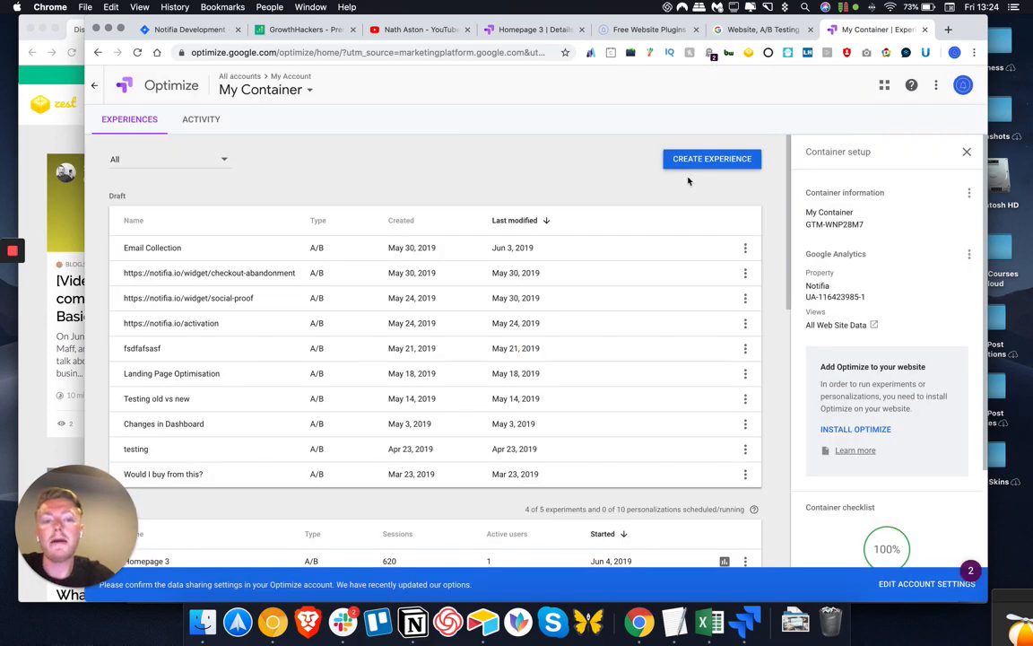
scroll(623, 214, down, 4)
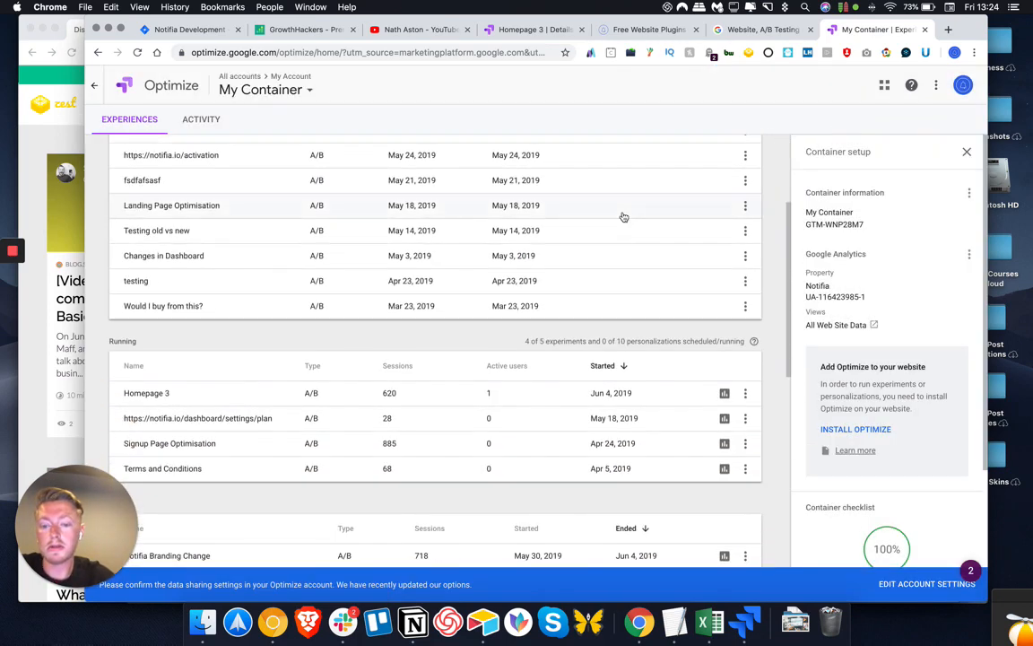
scroll(453, 449, down, 4)
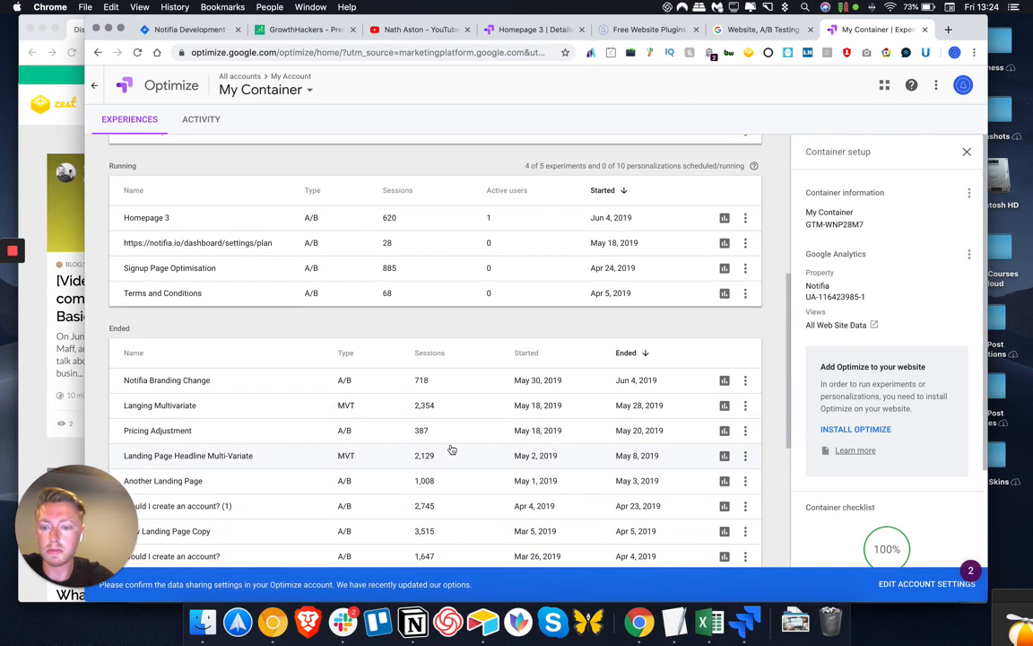
scroll(225, 301, up, 2)
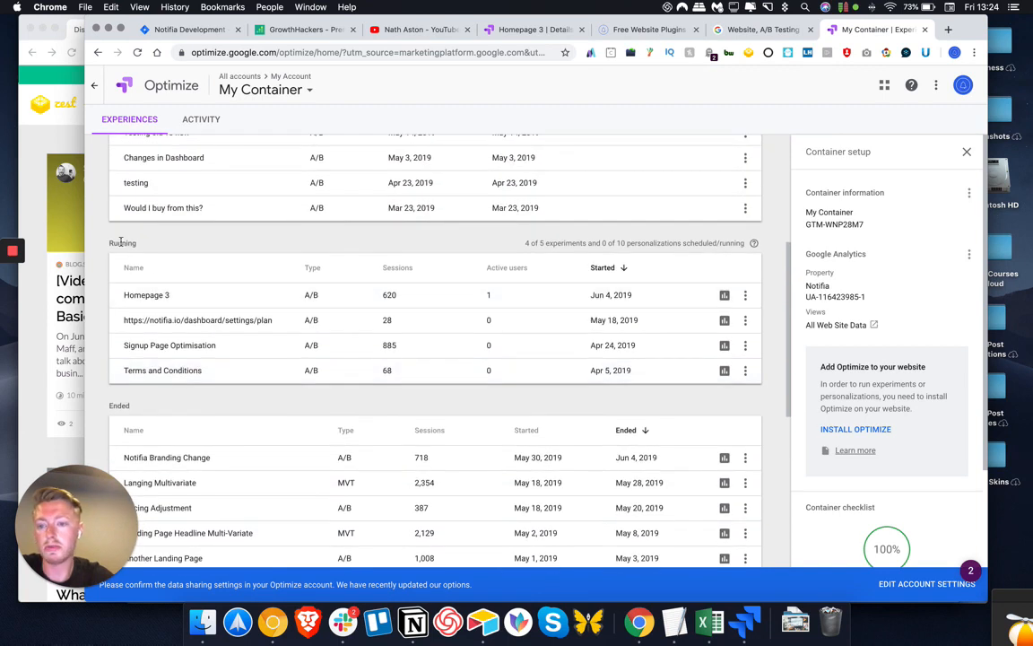
click(148, 295)
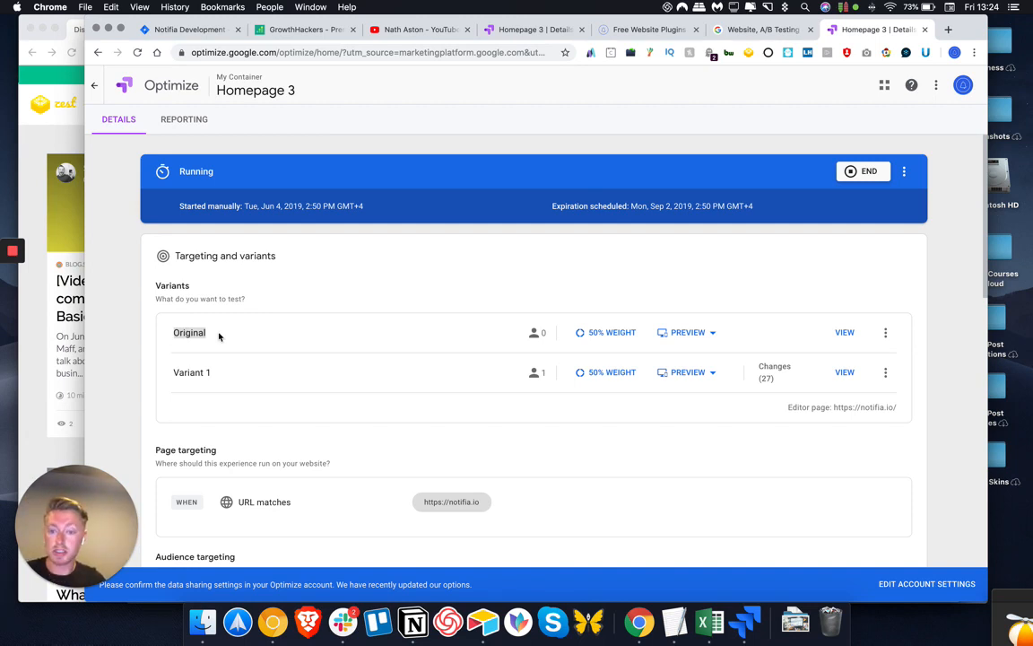
- Open a preview of the experiment's Original variant and skim the homepage
click(673, 335)
click(704, 339)
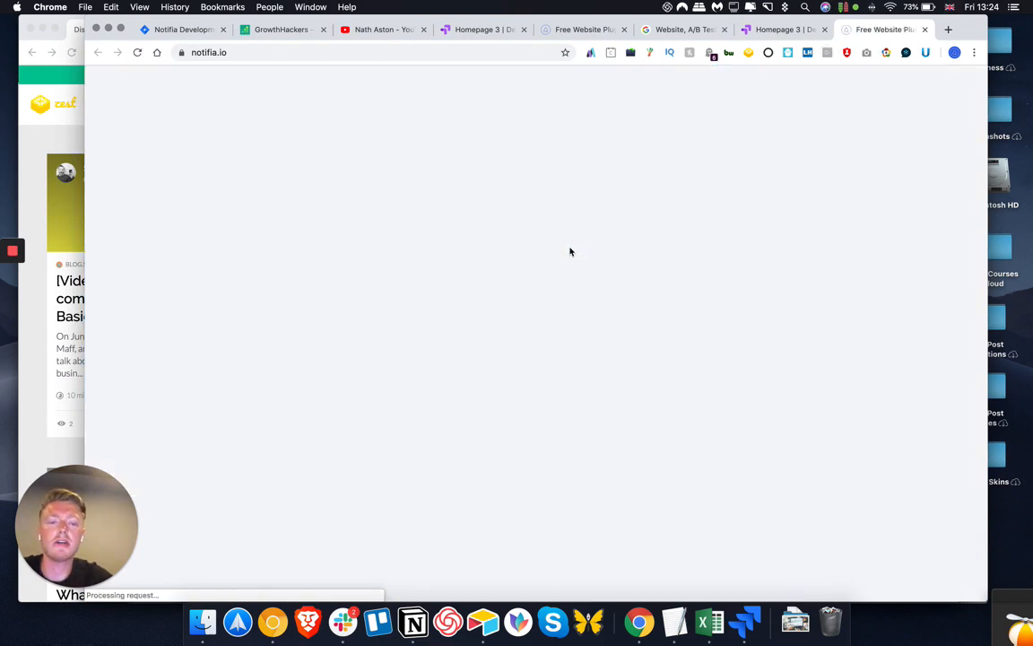
scroll(540, 344, down, 10)
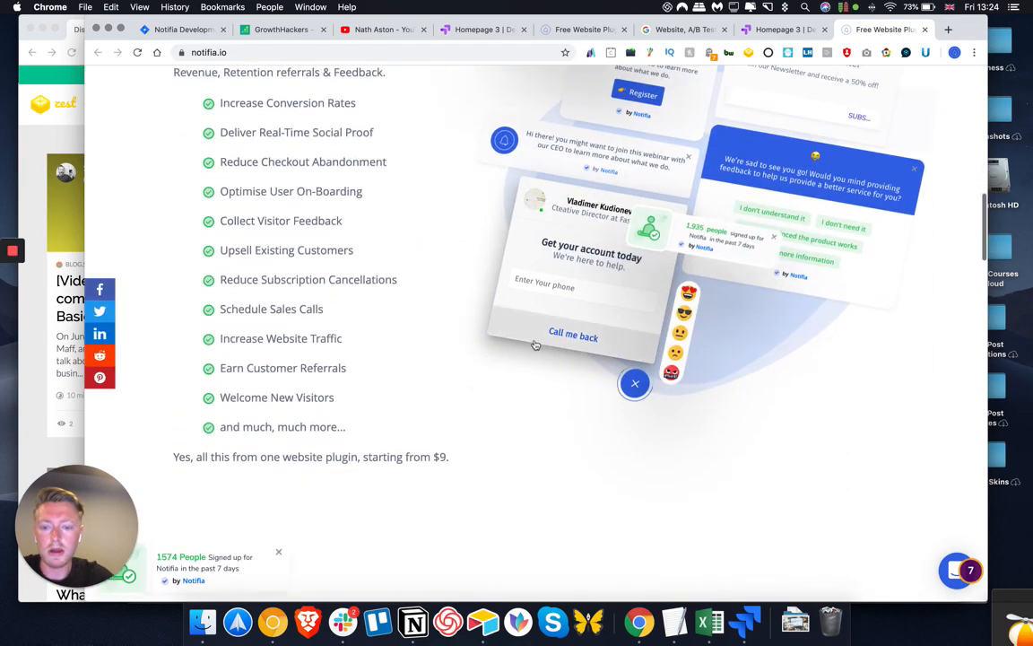
scroll(369, 423, up, 5)
scroll(369, 423, up, 3)
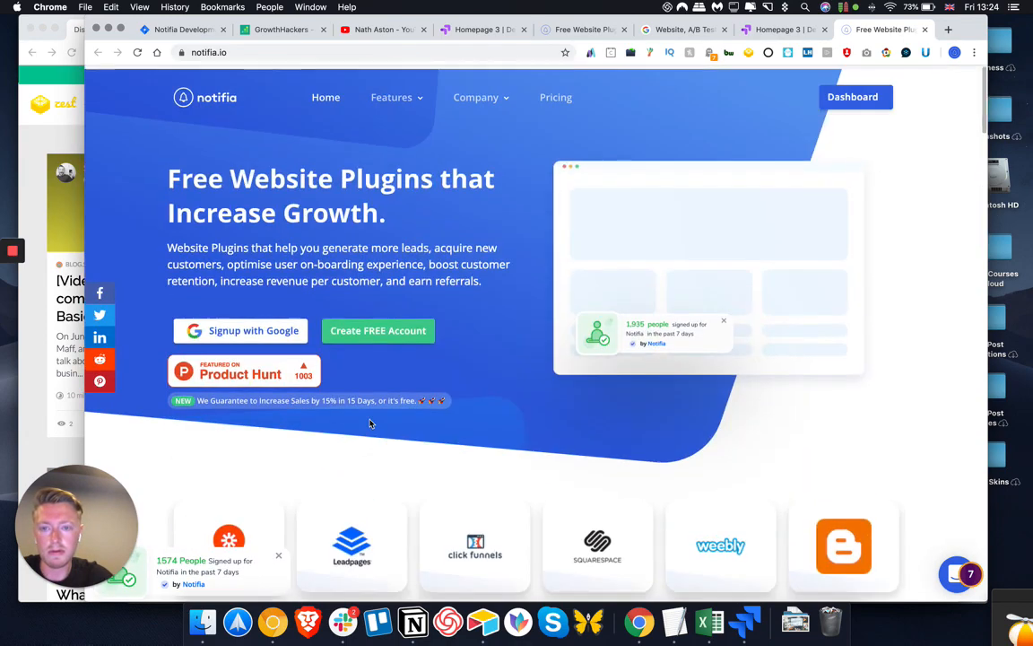
- Examine the Create a Campaign section of the Original variant, highlighting the Increase Conversion Rates benefit
scroll(458, 336, down, 4)
scroll(449, 359, down, 5)
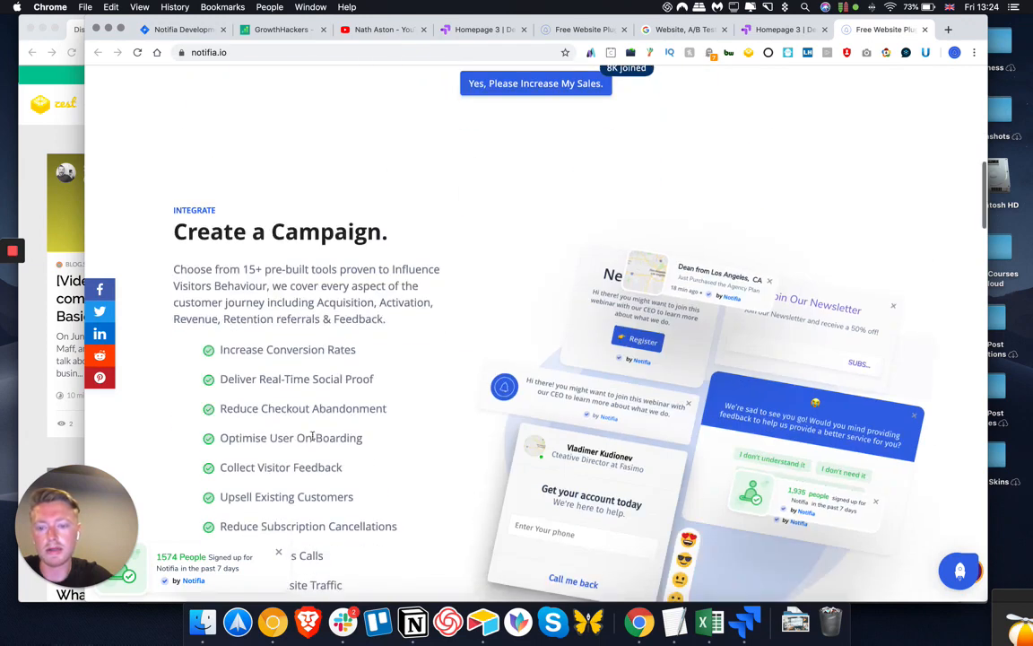
scroll(300, 362, down, 3)
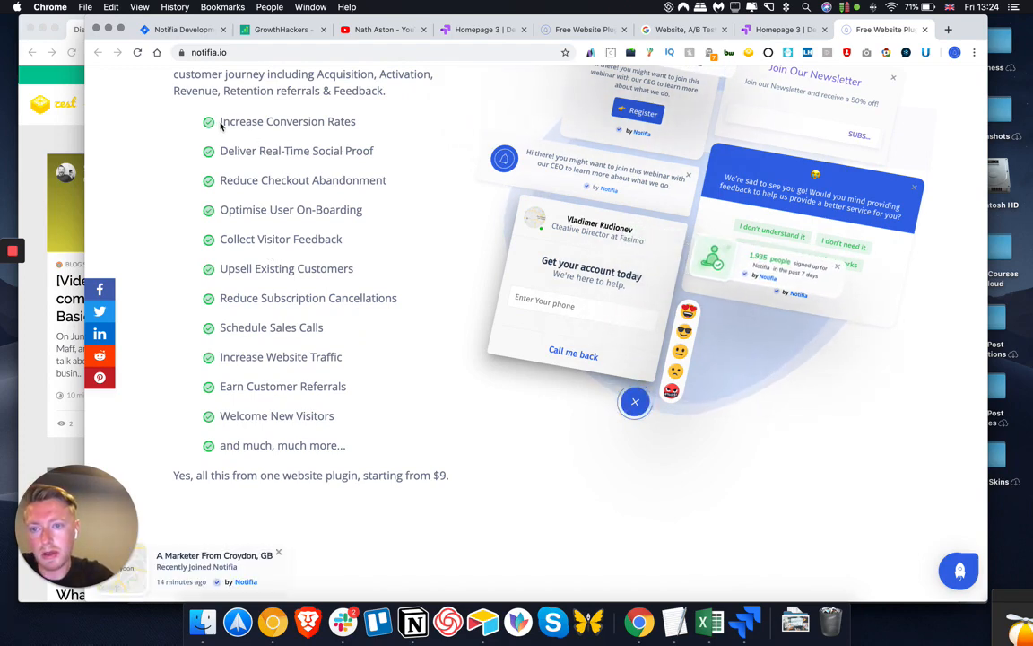
drag(218, 122, 350, 125)
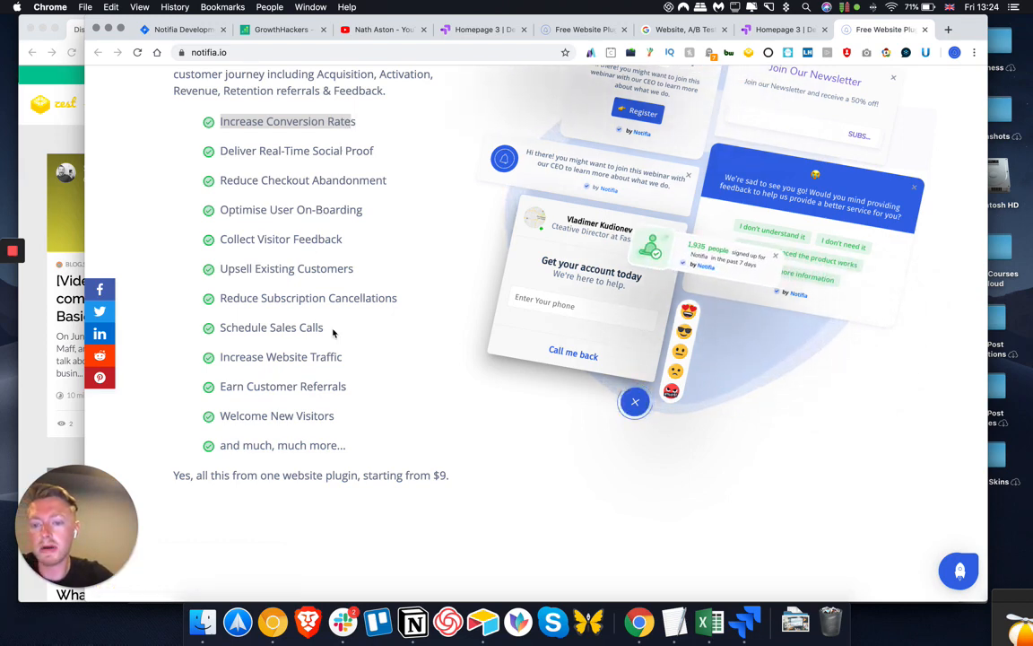
scroll(333, 333, up, 1)
scroll(334, 332, up, 2)
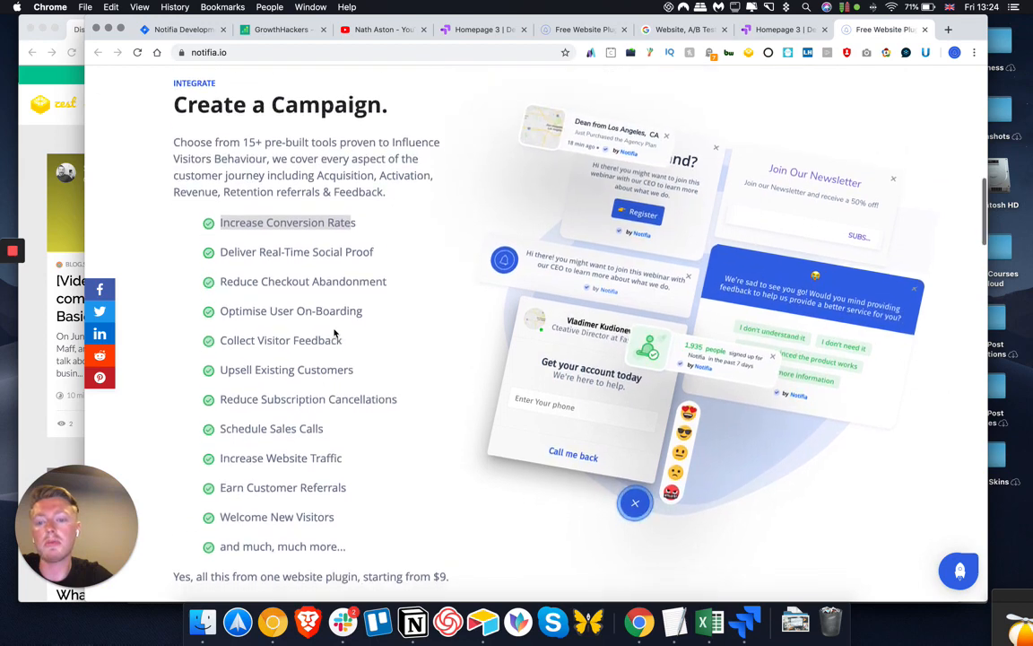
- Review the Original variant's Add your Personal Touch and Analyse & Optimise sections, then return to the page's hero section
scroll(334, 333, down, 3)
scroll(333, 332, down, 4)
scroll(334, 332, down, 7)
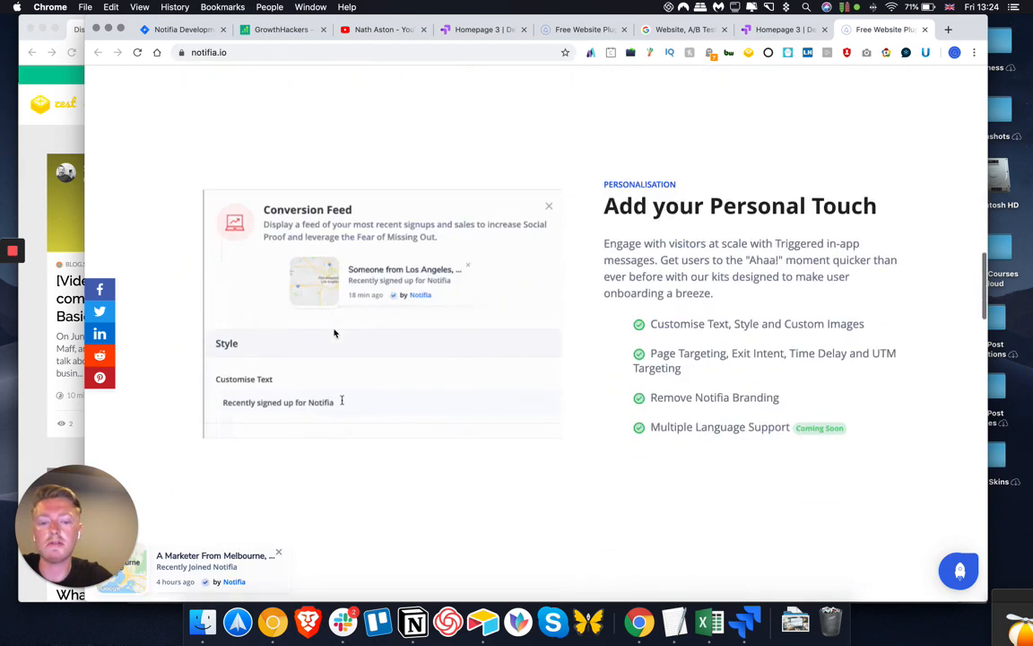
scroll(333, 333, down, 2)
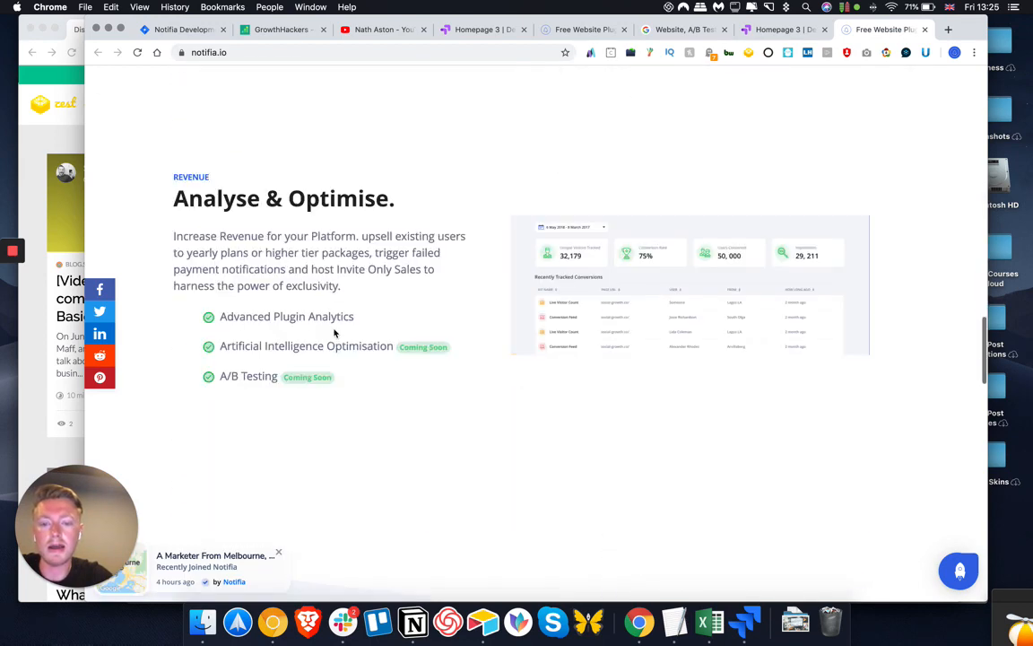
scroll(334, 333, down, 3)
scroll(334, 333, up, 15)
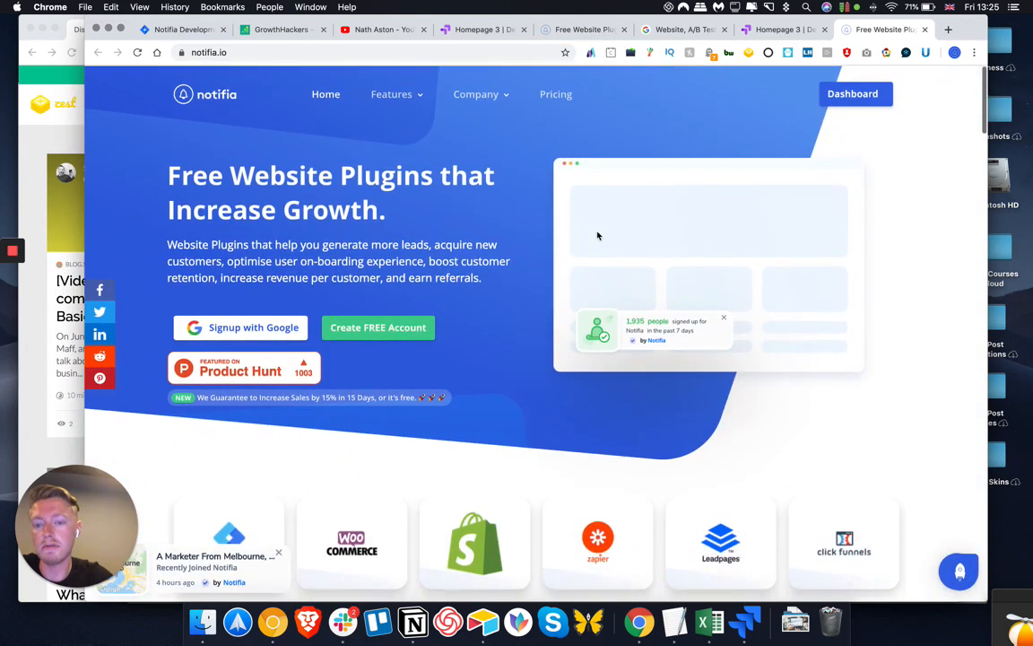
- Open a preview of Variant 1 from the Homepage 3 experiment and examine its Choose your Tools list
click(785, 31)
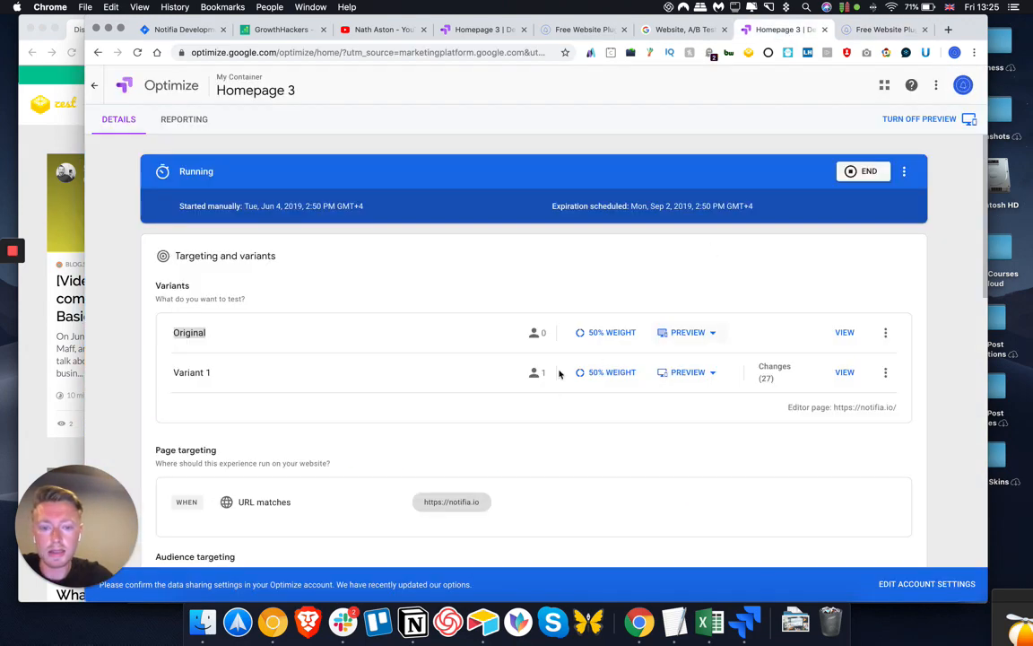
click(688, 372)
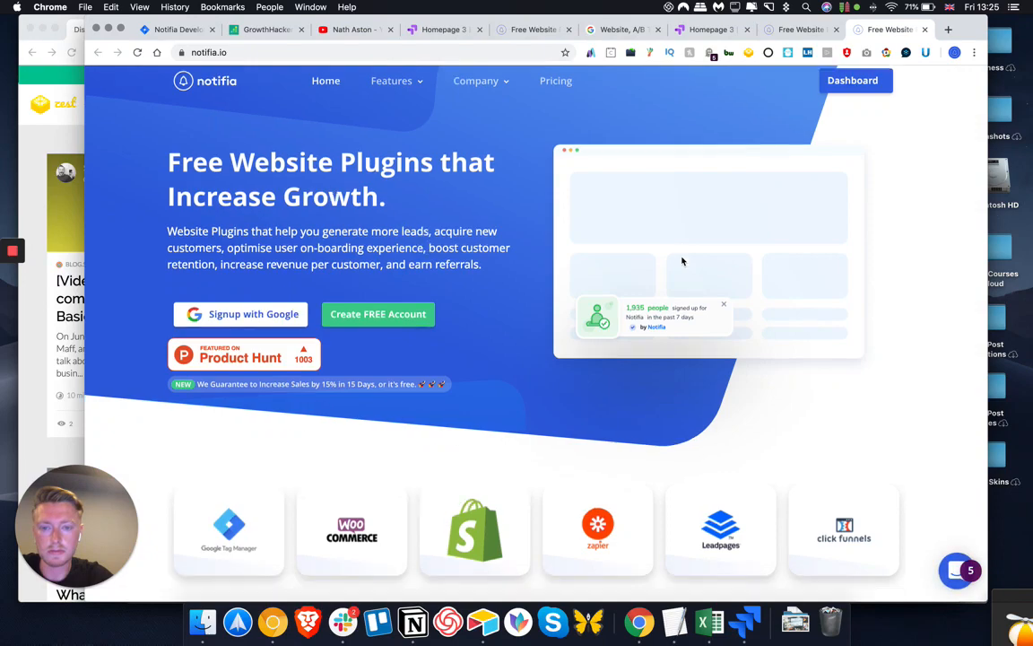
scroll(682, 261, down, 10)
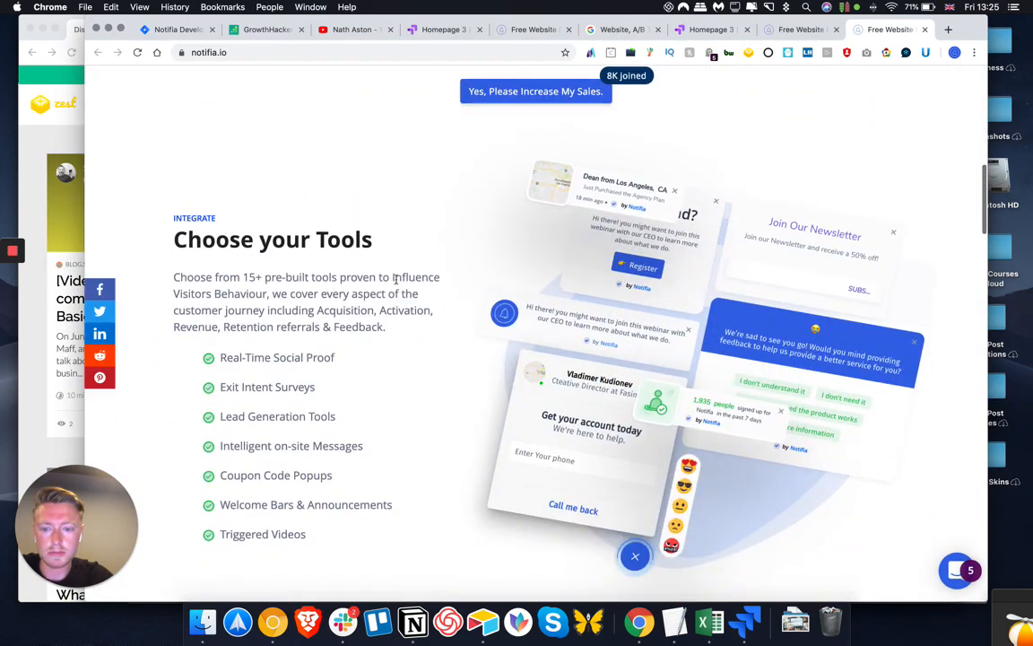
scroll(301, 278, down, 2)
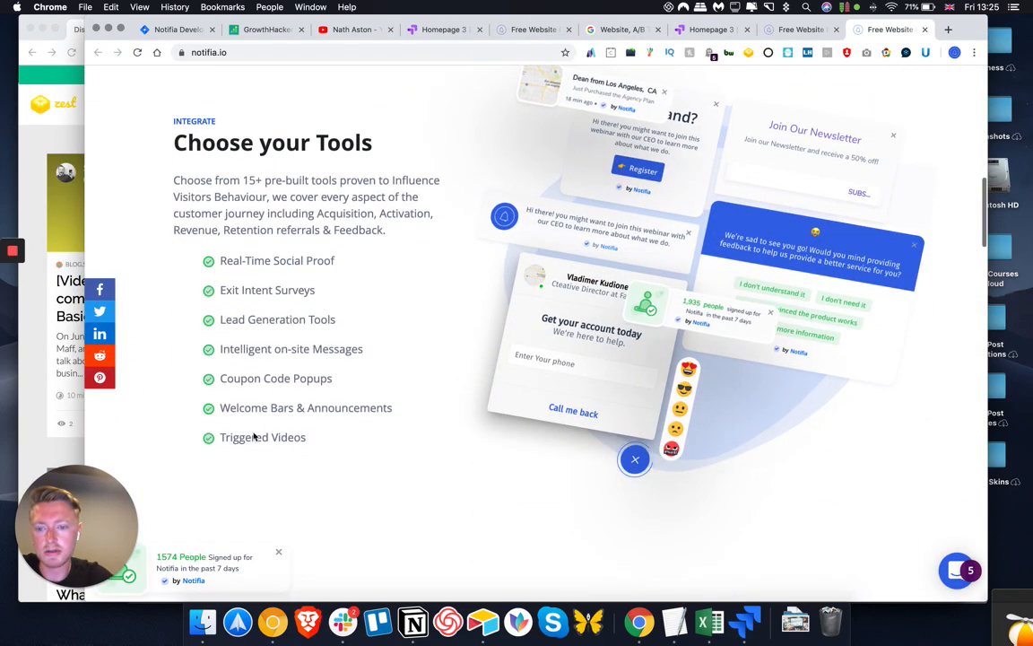
scroll(314, 306, down, 3)
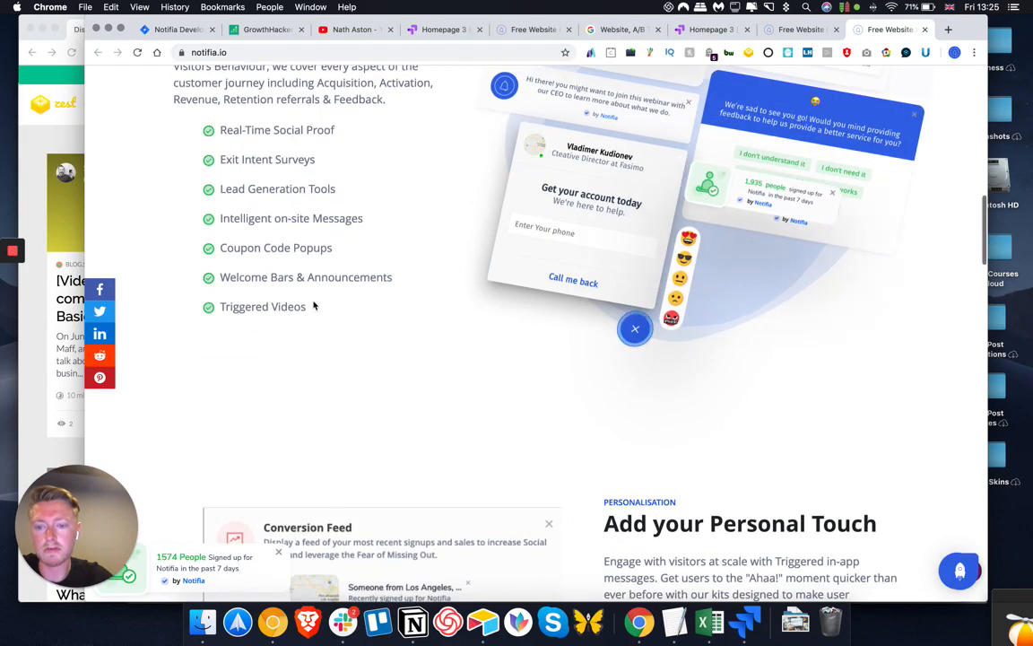
scroll(314, 306, up, 2)
- Review Variant 1's sections from Add your Personal Touch to 24+ Free Marketing Tools, and return to the Homepage 3 experiment details
scroll(255, 325, down, 10)
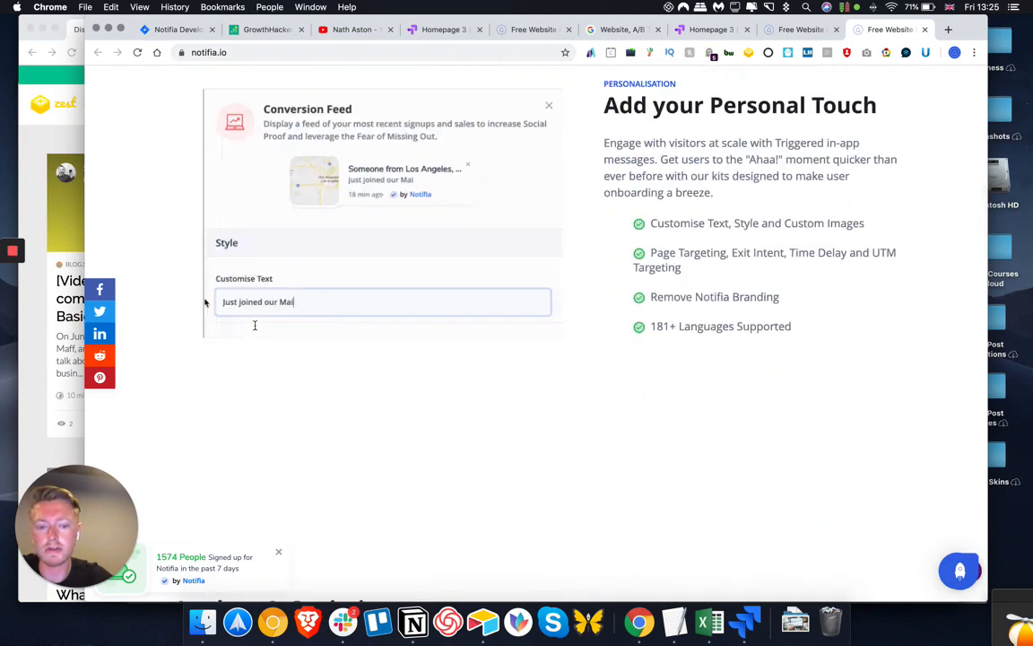
scroll(254, 325, down, 8)
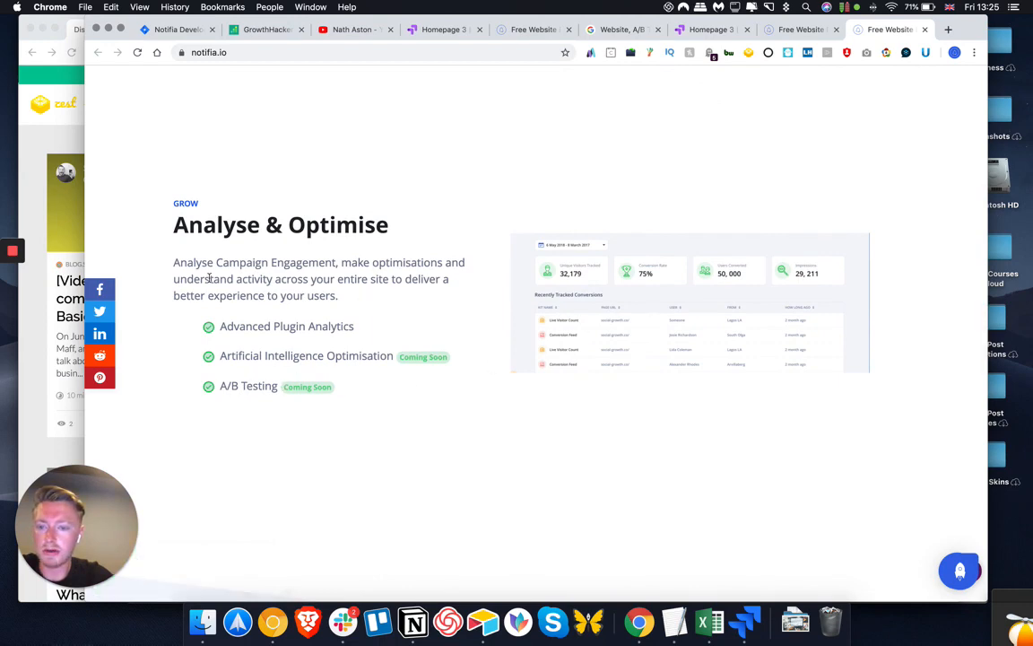
drag(176, 261, 284, 303)
scroll(281, 307, down, 5)
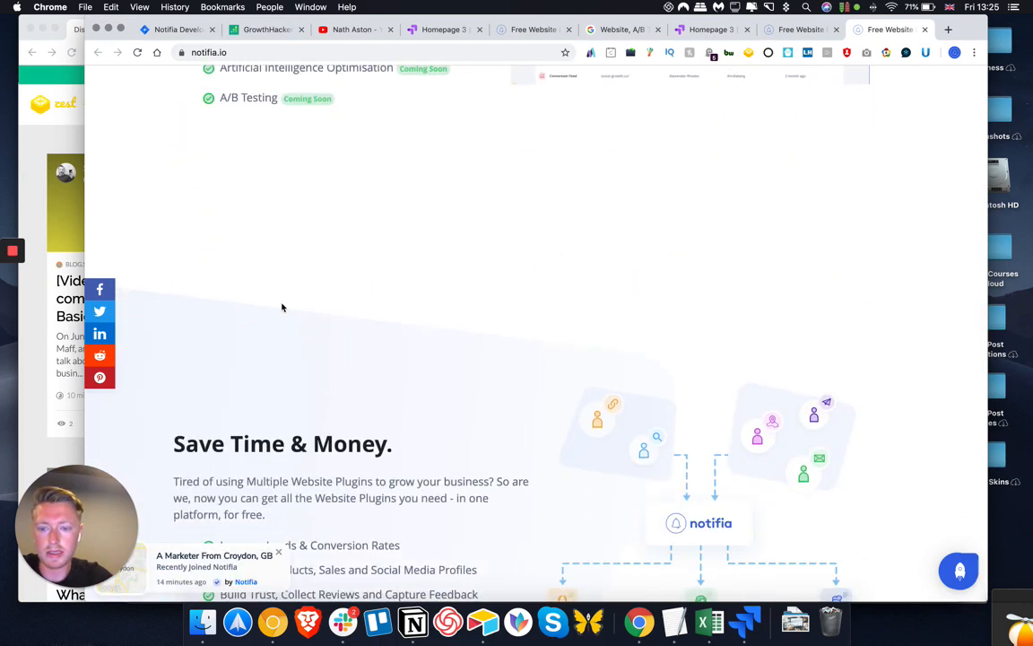
scroll(282, 307, down, 6)
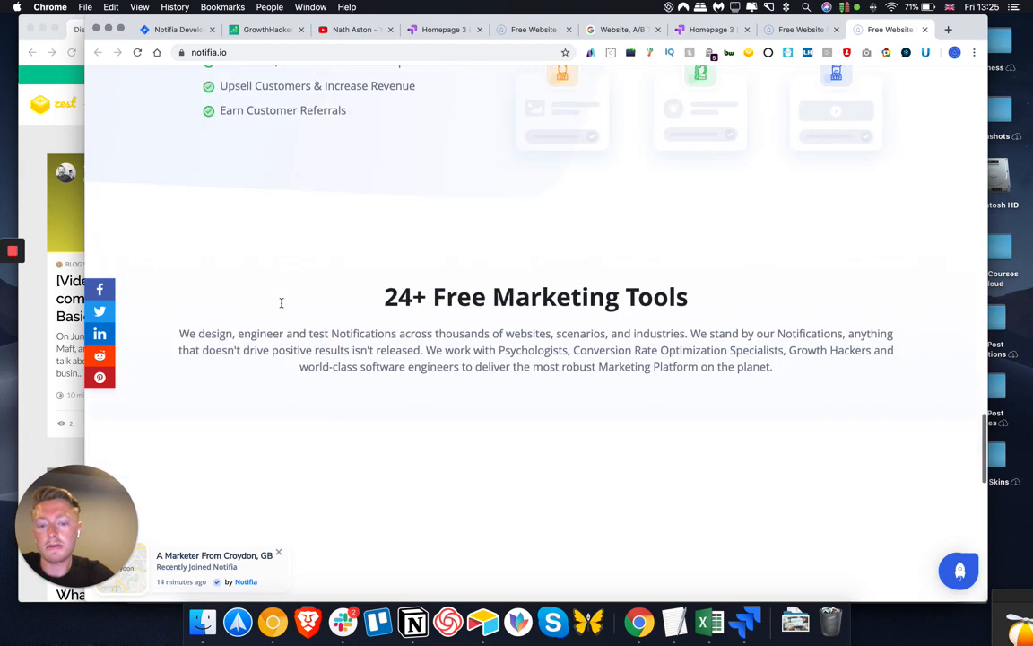
click(693, 34)
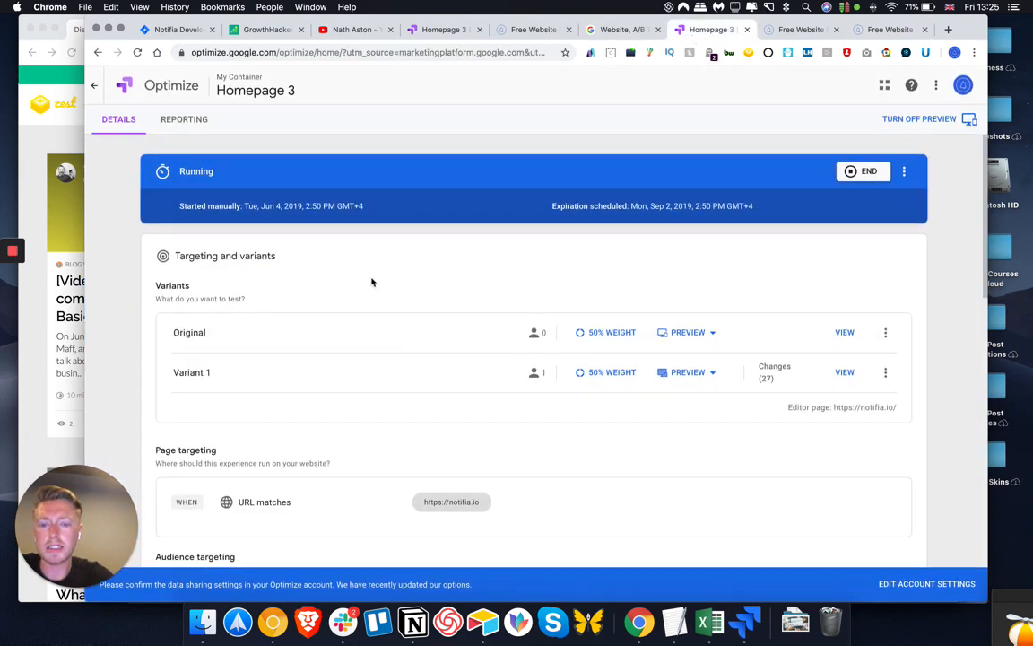
- Open the Homepage 3 report and compare both variants' conversion rates for Create an account, highlighting Variant 1's probability to beat baseline
click(170, 121)
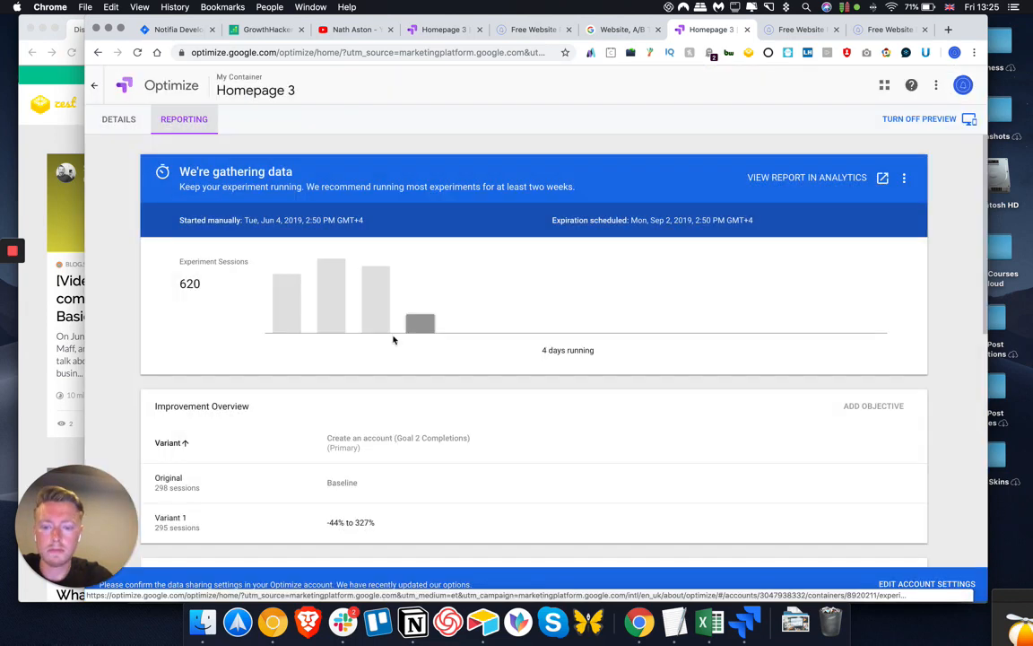
scroll(392, 340, down, 8)
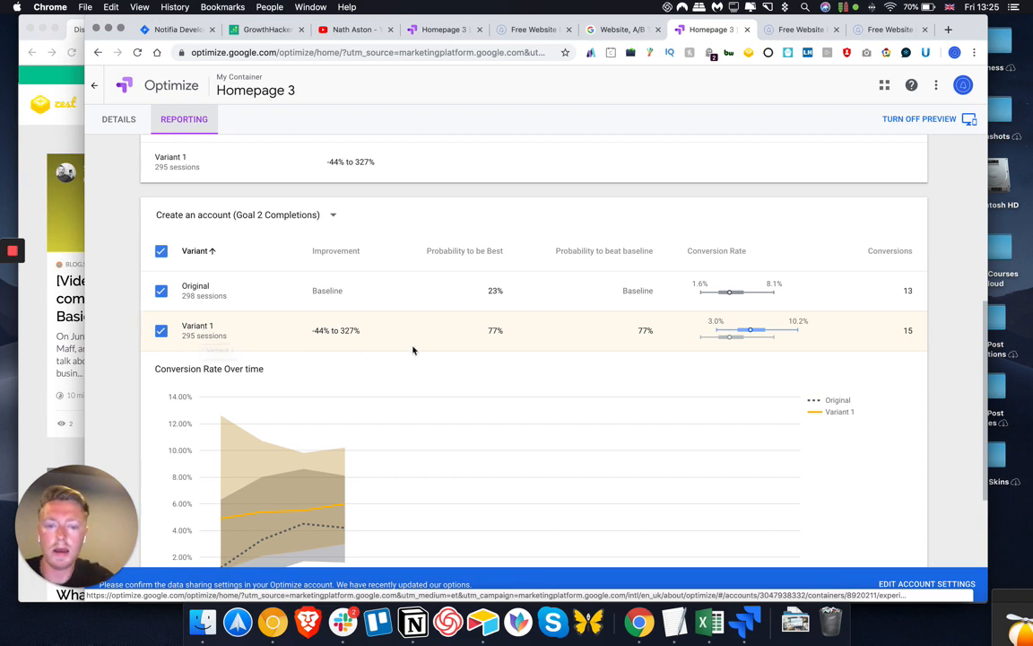
mouse_move(692, 335)
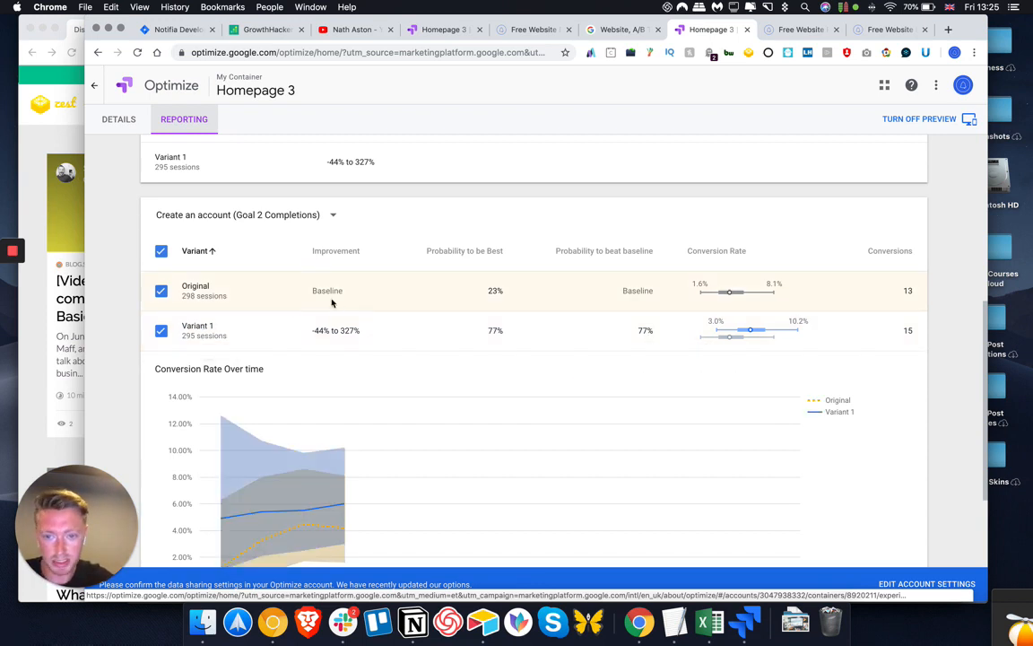
mouse_move(752, 331)
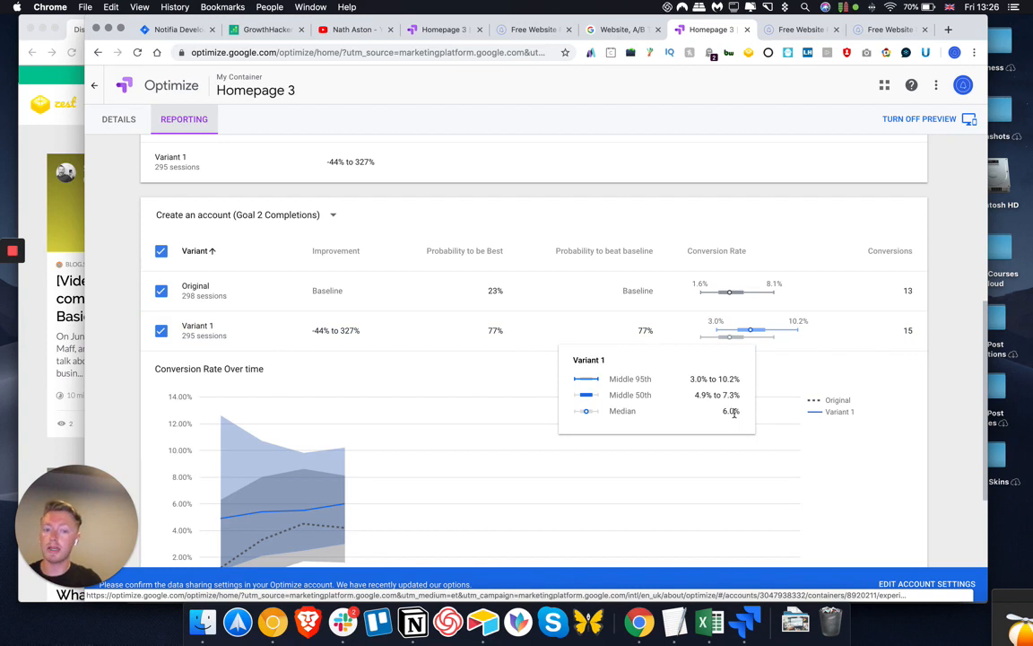
mouse_move(733, 293)
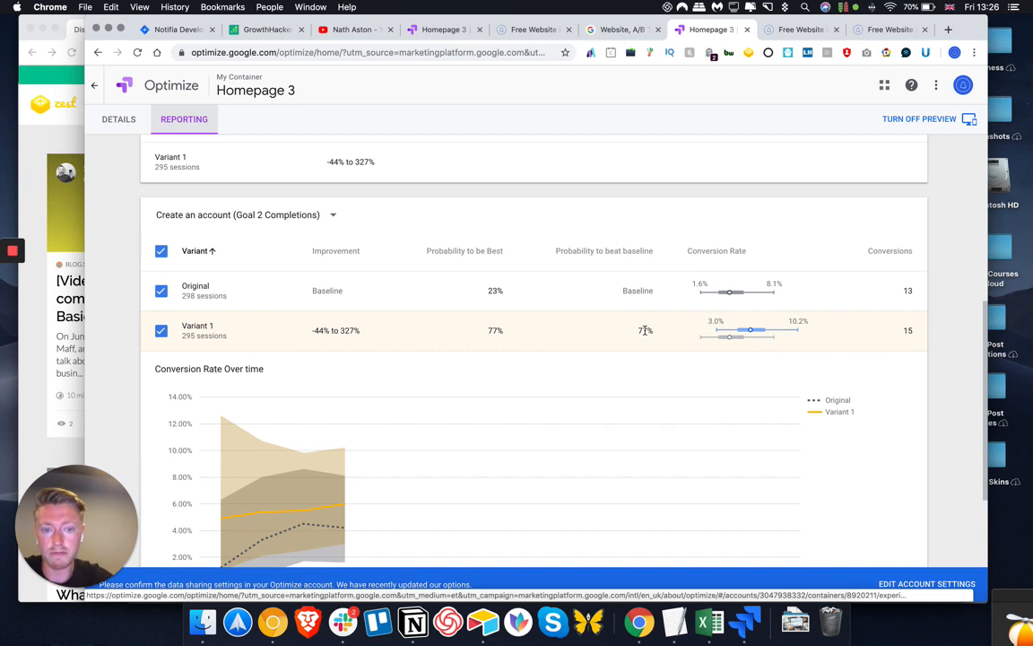
double_click(643, 331)
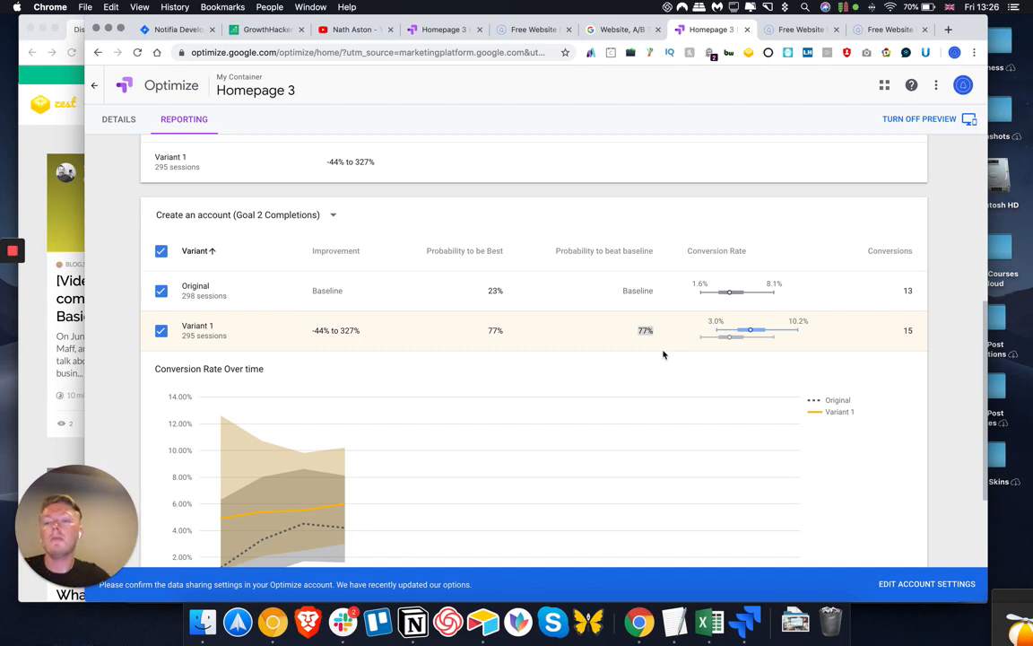
- Review the Conversion Rate Over time chart, the Experiment Sessions summary and the Create an account results of Homepage 3
scroll(616, 374, down, 3)
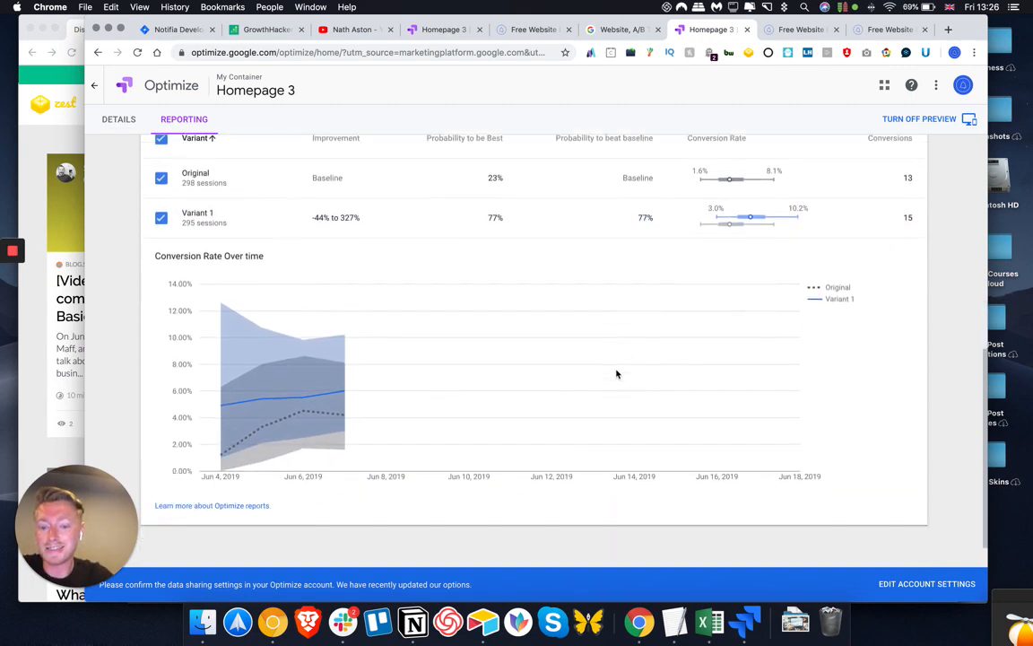
scroll(616, 374, up, 10)
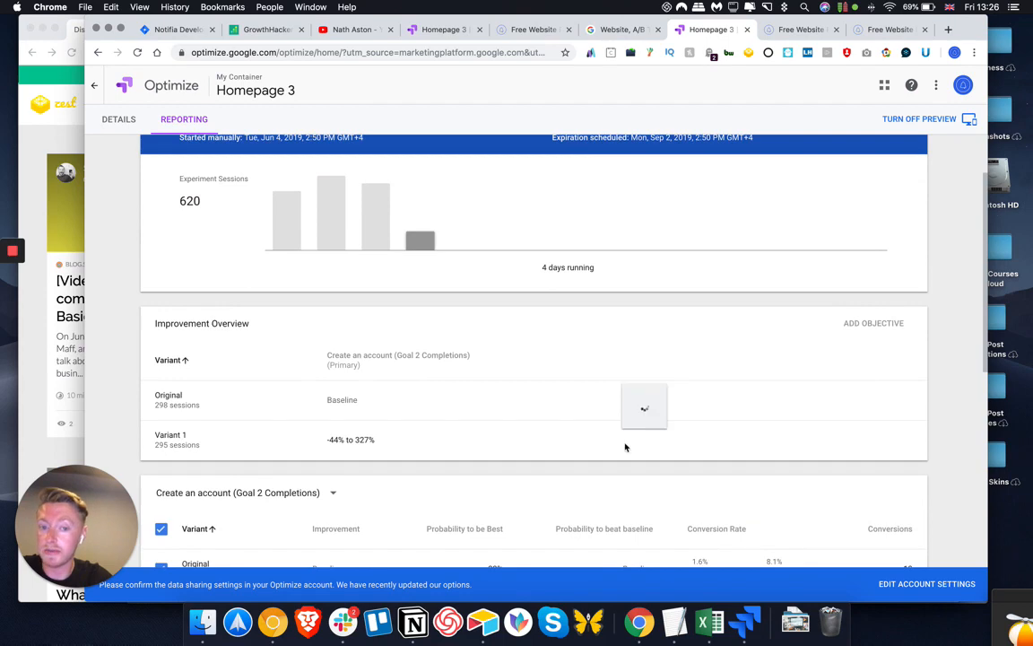
scroll(625, 444, up, 3)
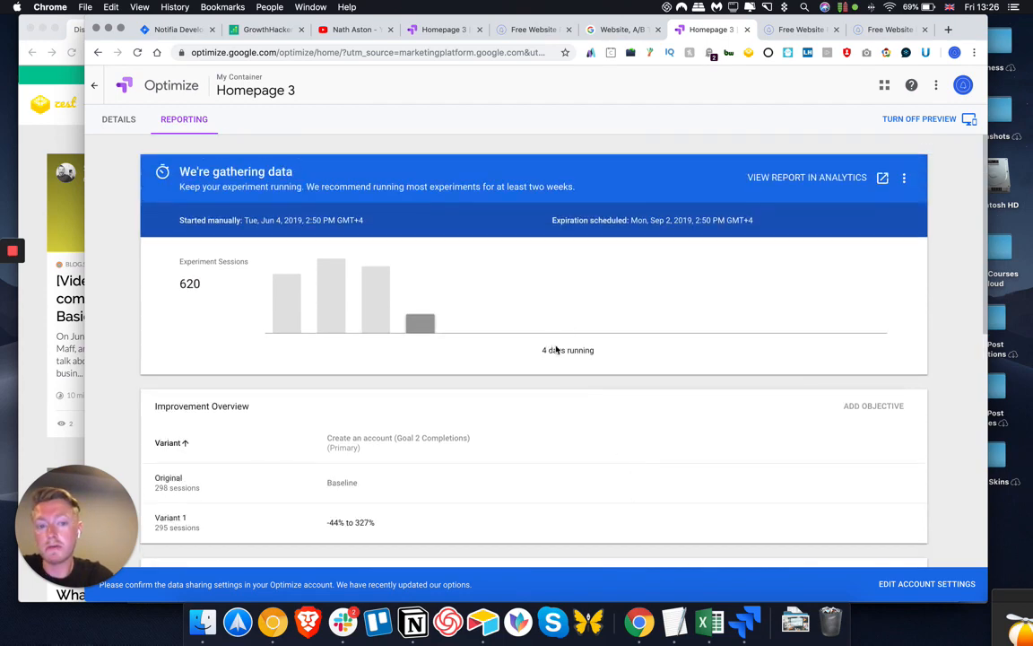
scroll(627, 223, down, 6)
scroll(628, 225, down, 3)
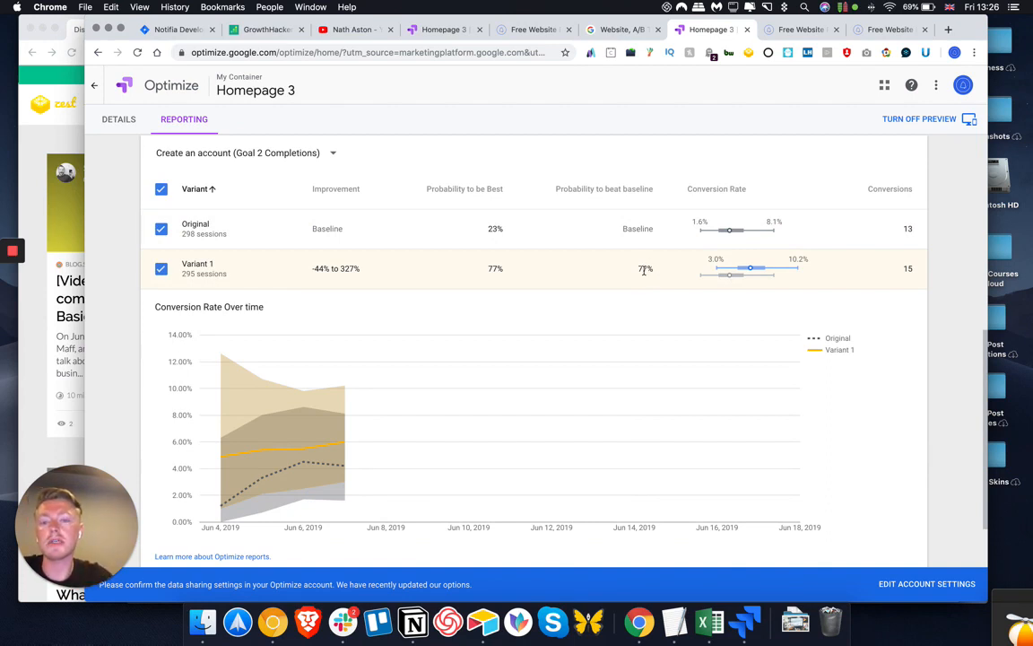
- Recheck Variant 1's probability to beat baseline by highlighting it, and return to the beginning of the Homepage 3 report
scroll(644, 269, up, 4)
scroll(547, 285, down, 2)
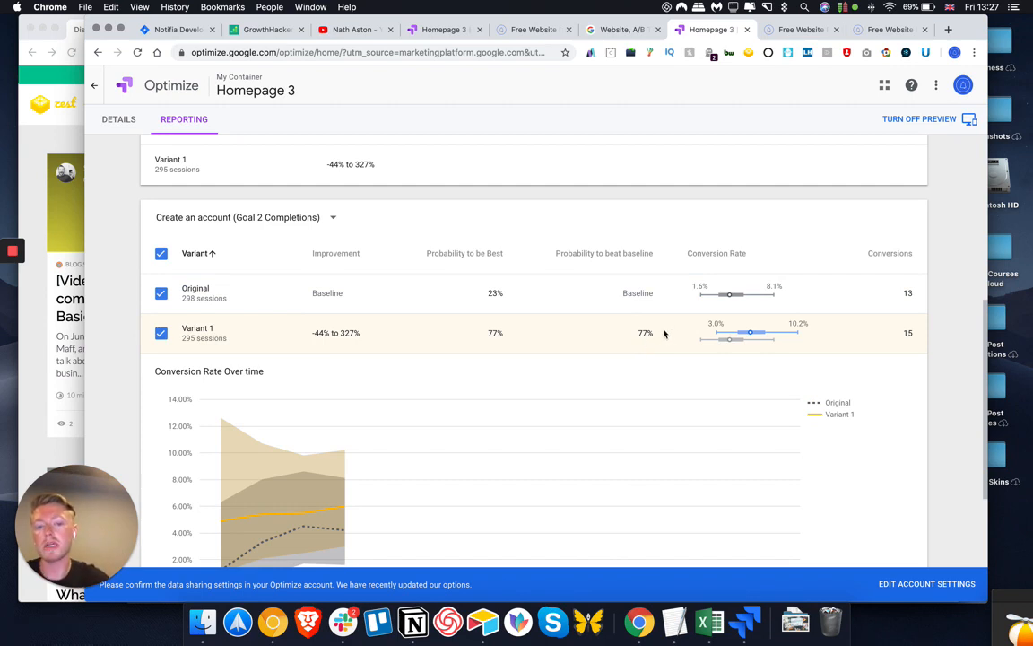
drag(650, 332, 638, 335)
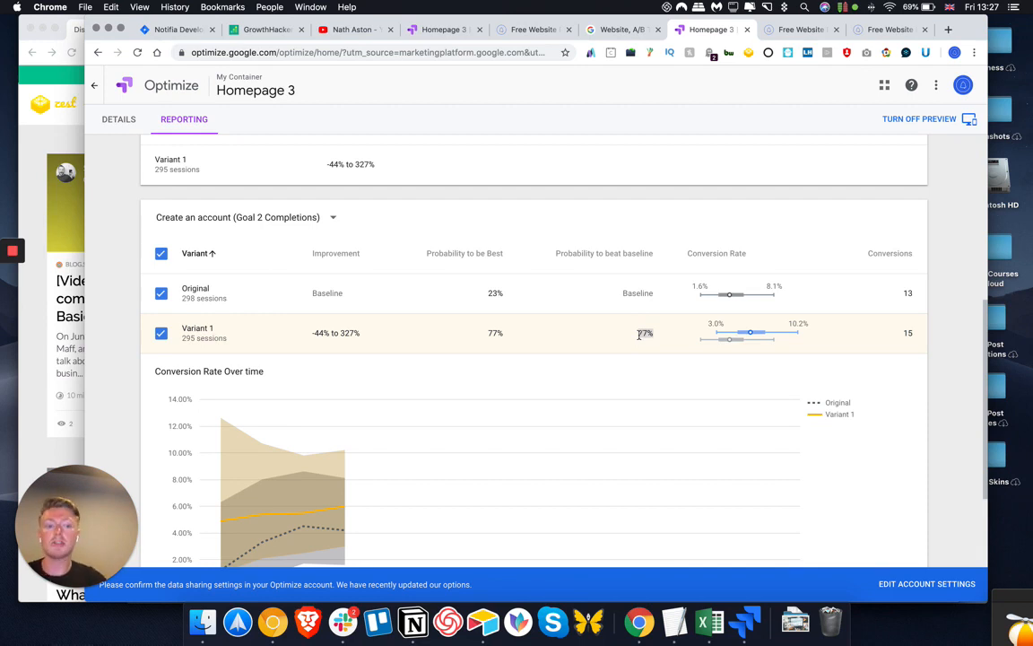
scroll(638, 334, up, 3)
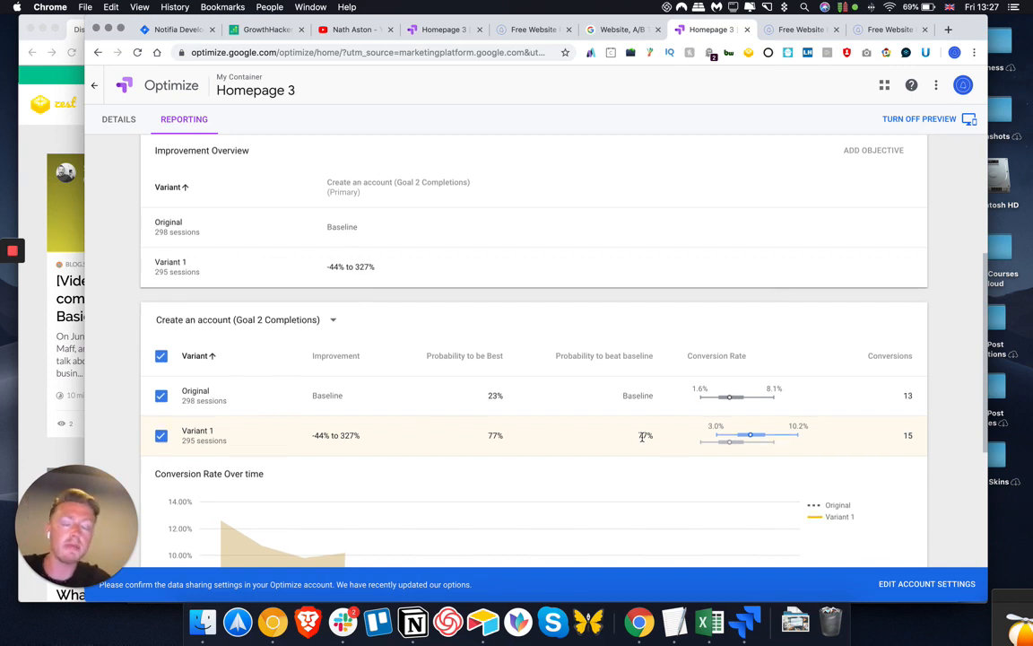
scroll(642, 438, up, 3)
scroll(643, 440, up, 3)
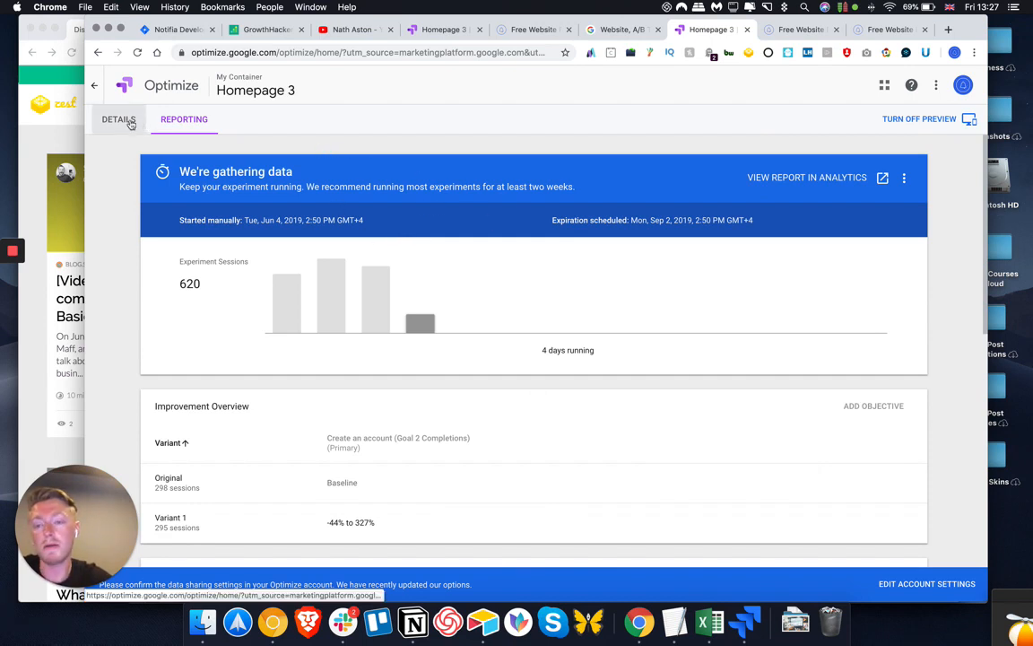
click(95, 85)
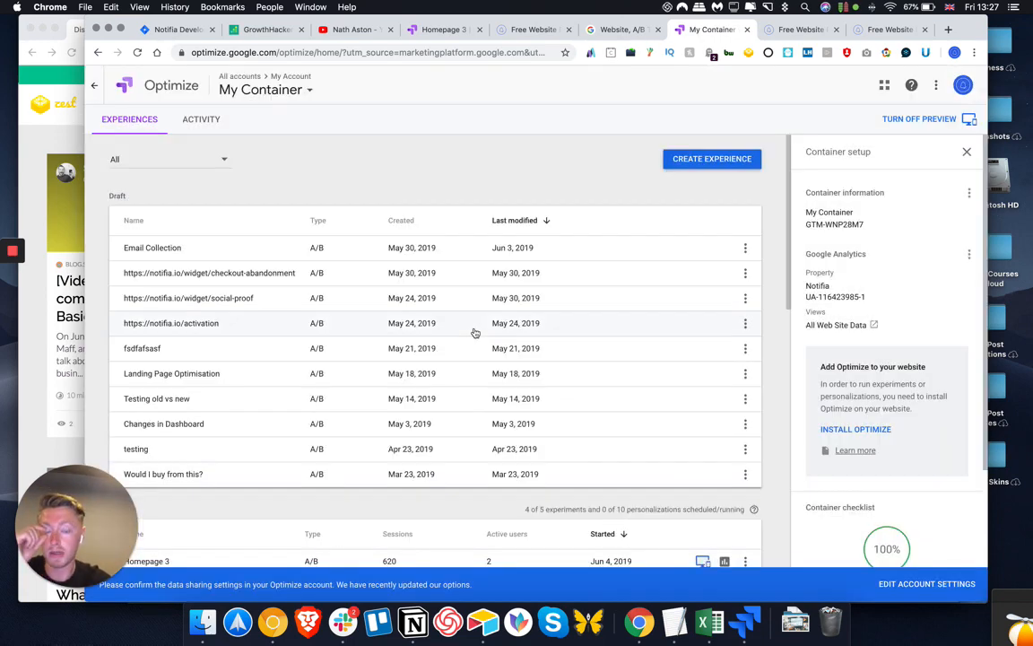
click(691, 159)
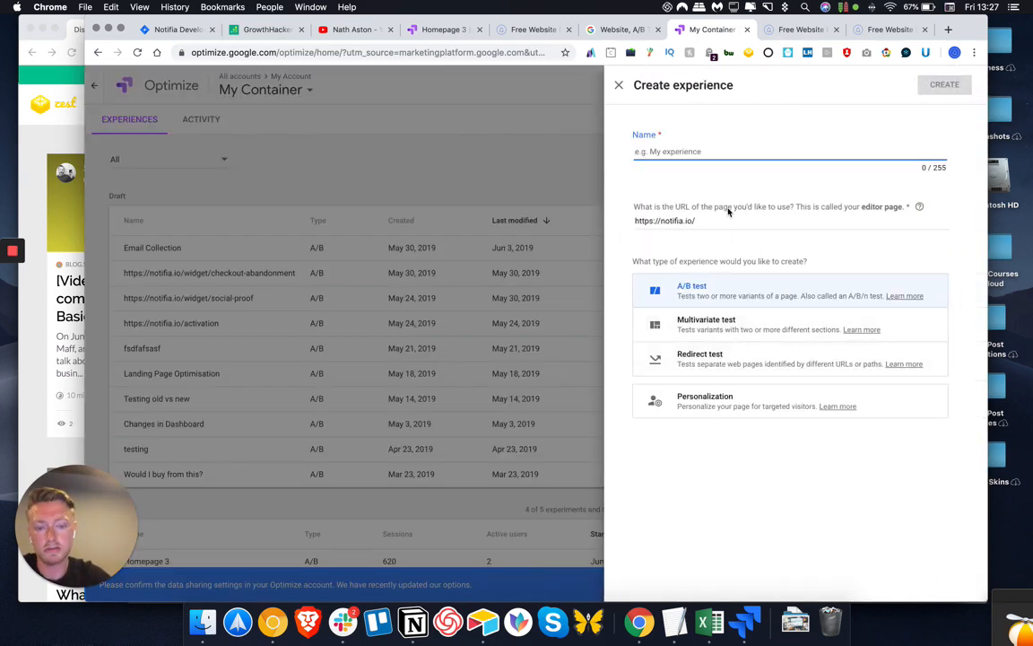
text(Example Ex)
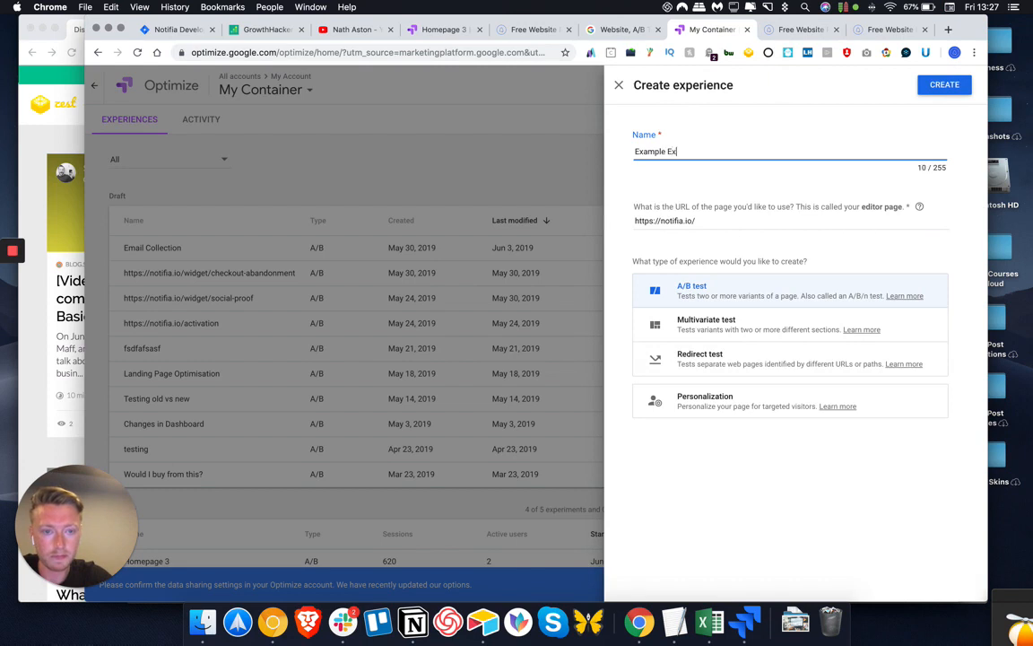
text(pirement)
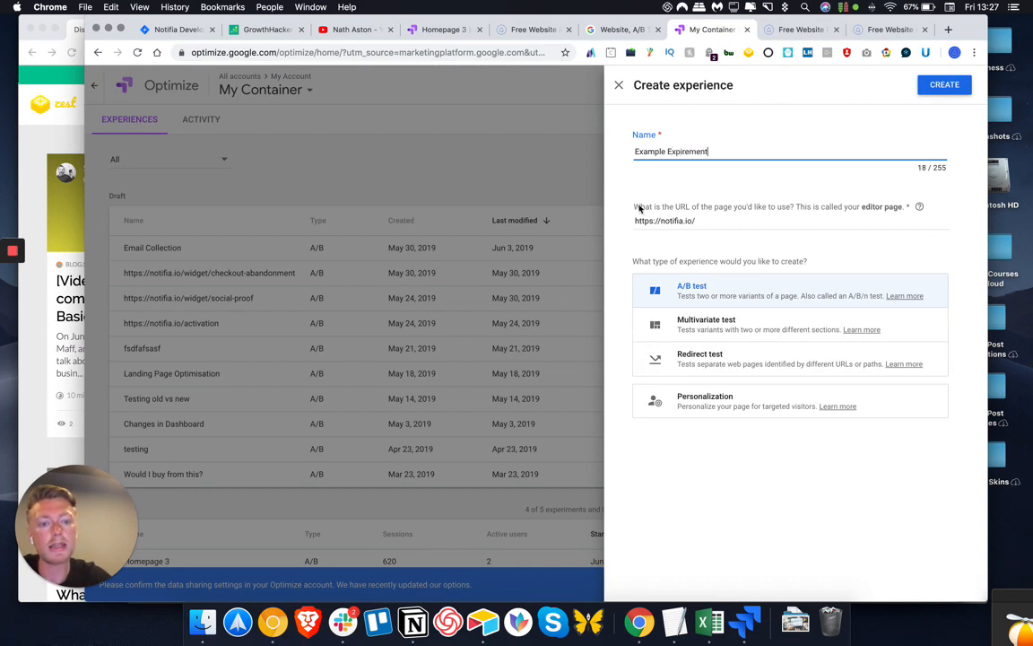
drag(639, 208, 682, 221)
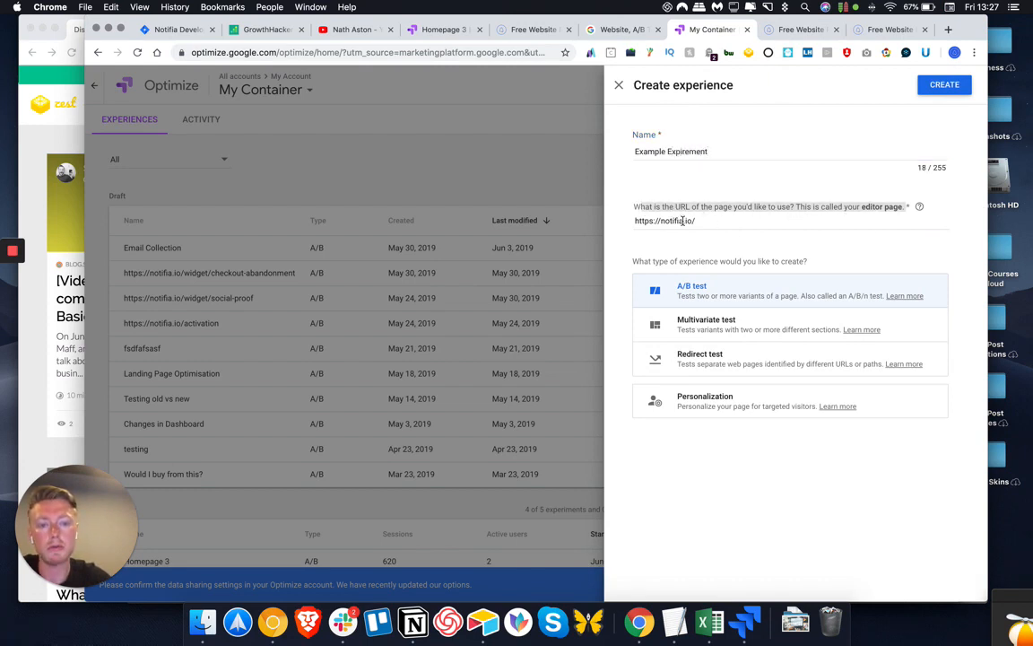
click(944, 84)
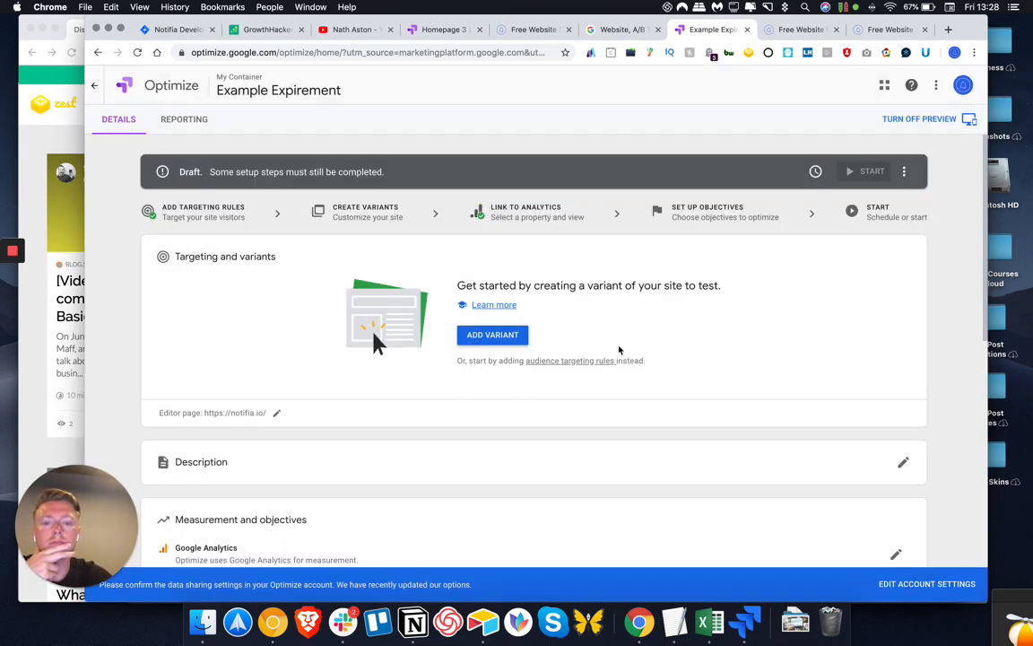
- Add a variant named "Variation 1" to the Example Expirement test
scroll(619, 350, down, 2)
click(491, 282)
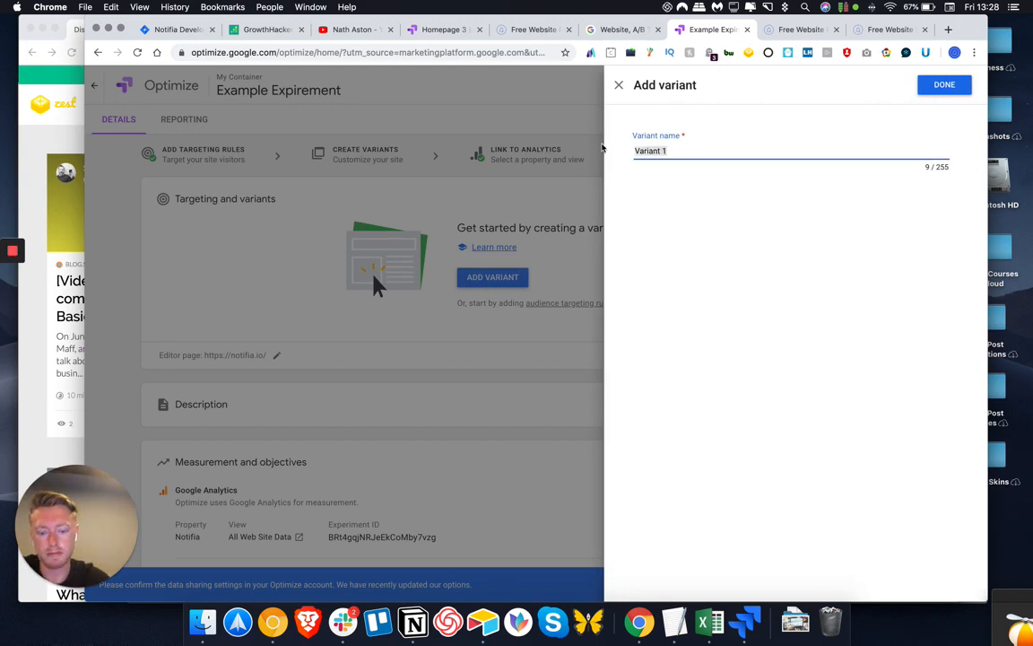
text(V)
key(BackSpace)
text(Vario)
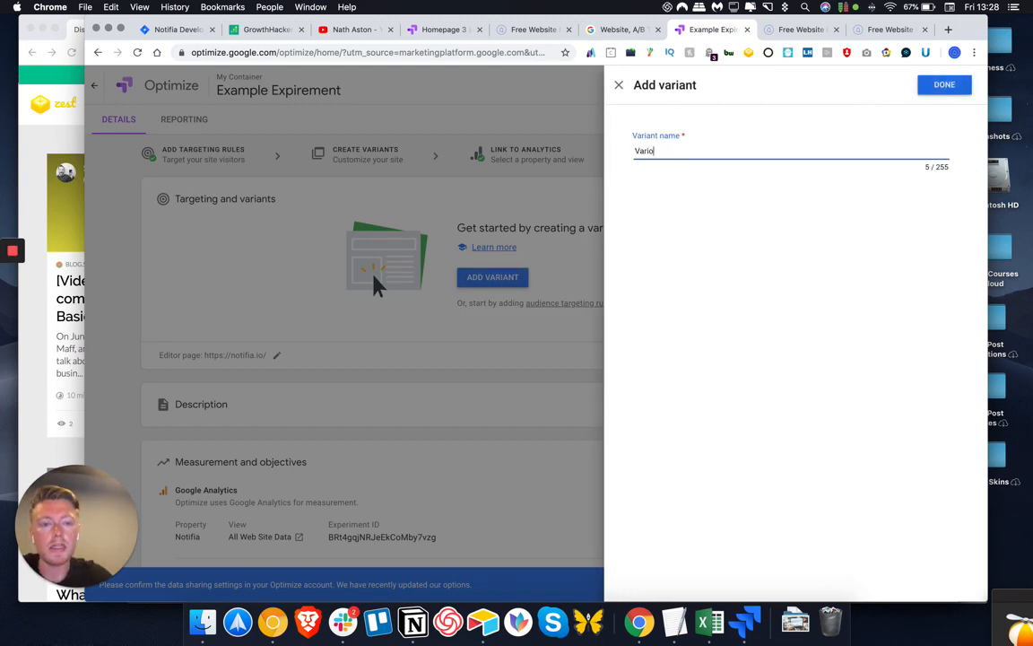
key(BackSpace)
text(ation 1)
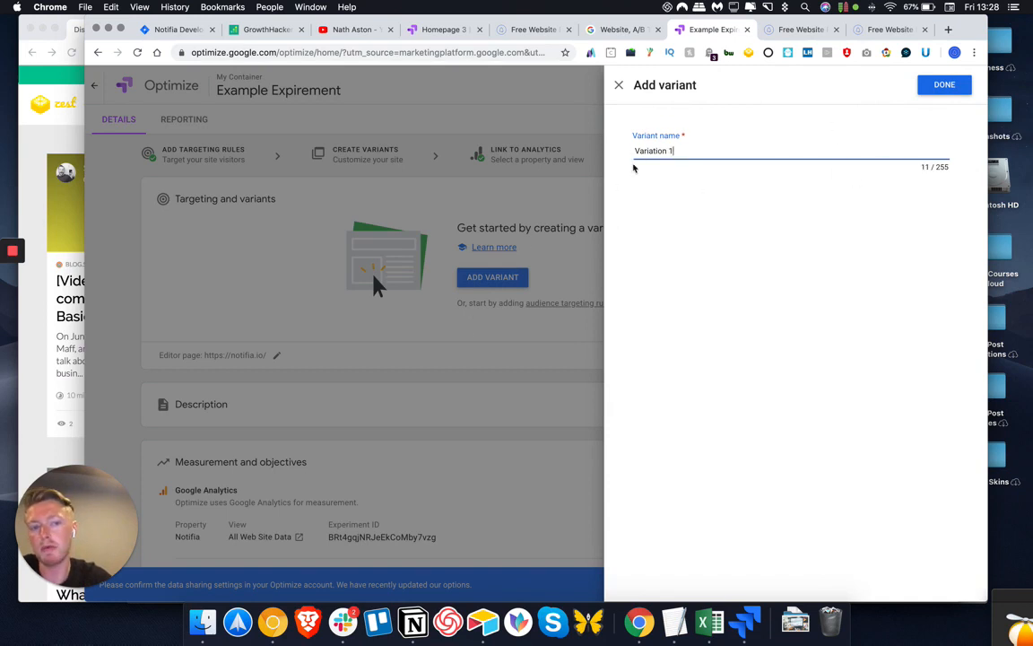
click(937, 86)
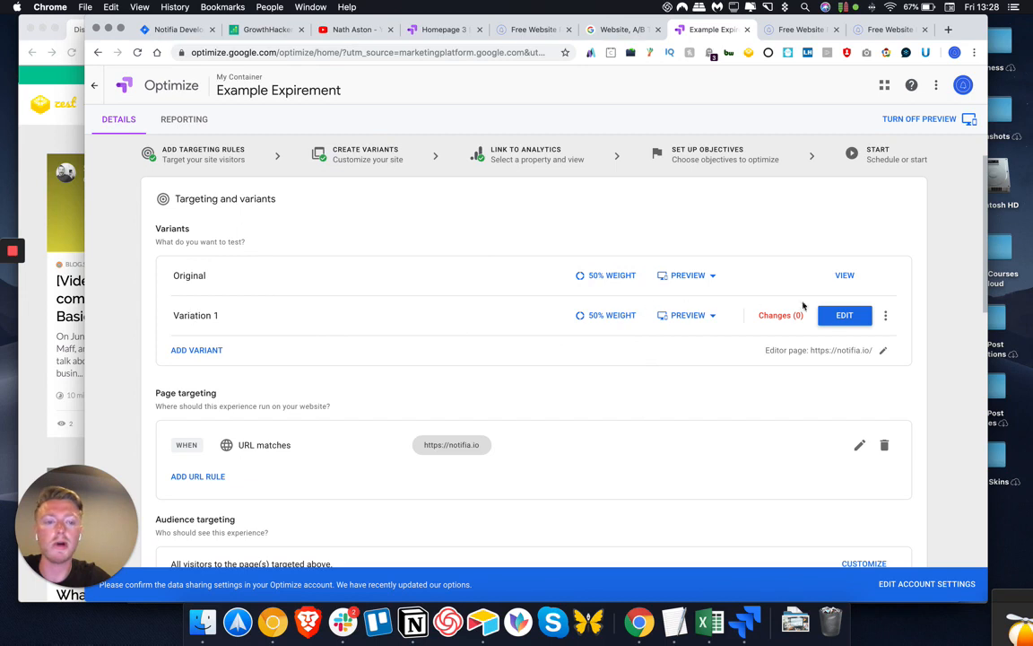
- Open Variation 1 in the visual editor and try selecting the hero description, the heading area and the Pricing link
click(850, 320)
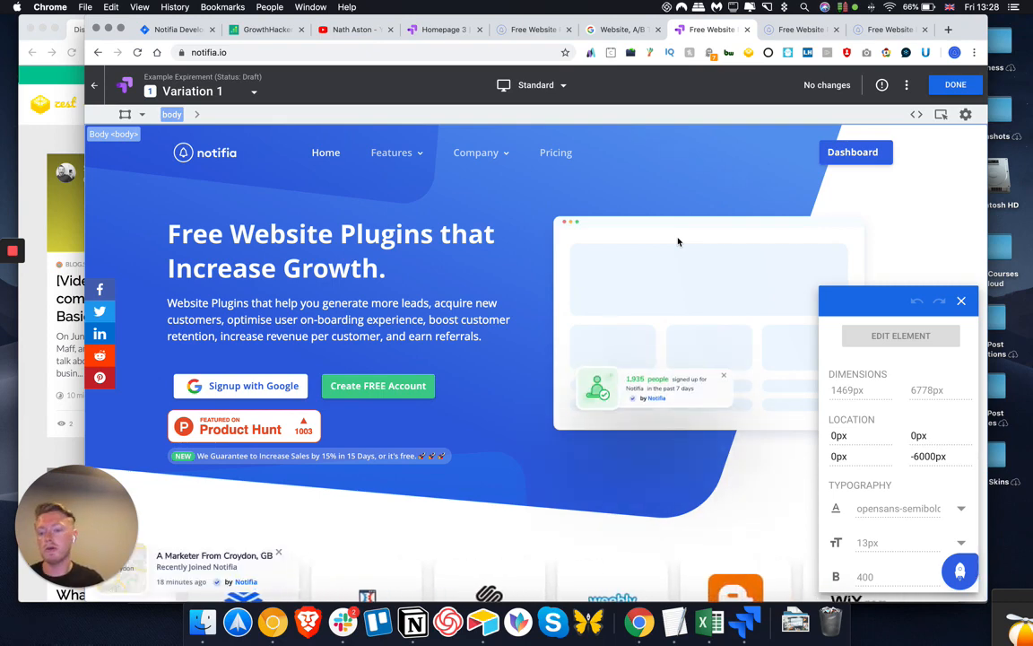
click(473, 341)
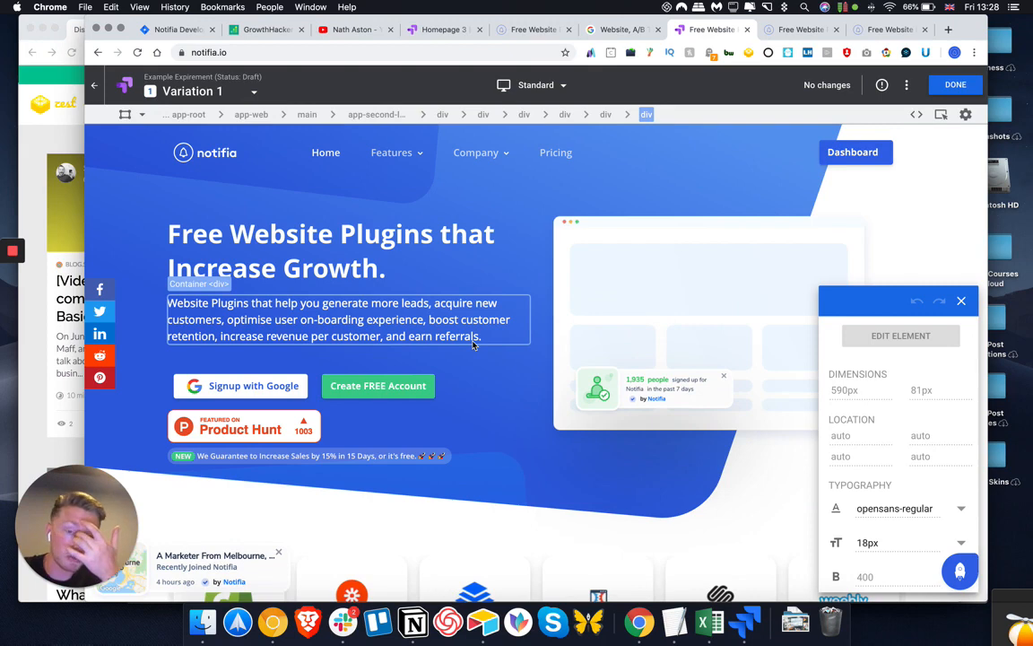
click(475, 256)
click(539, 163)
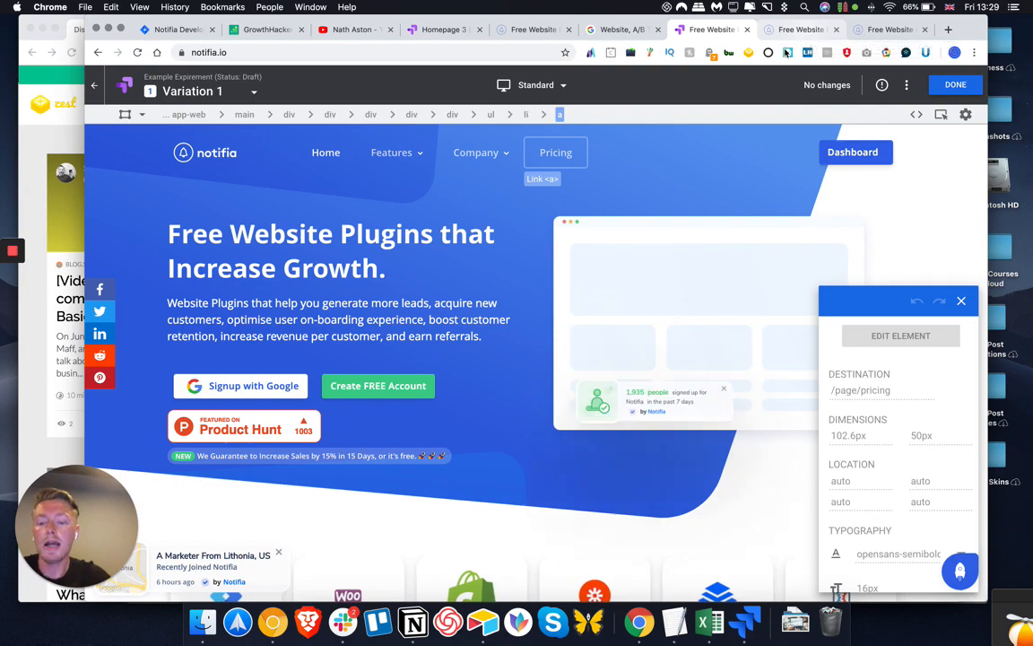
- Look through the homepage sections below the hero in the Variation 1 editor and return to the hero section
scroll(619, 359, down, 5)
scroll(619, 363, down, 5)
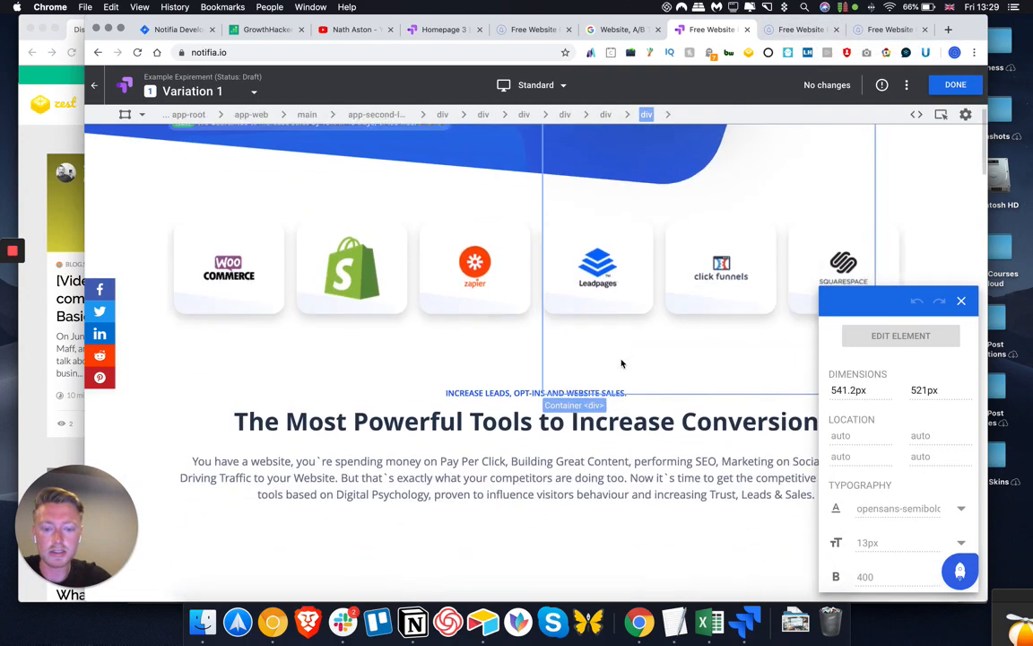
scroll(622, 363, down, 5)
scroll(622, 362, up, 10)
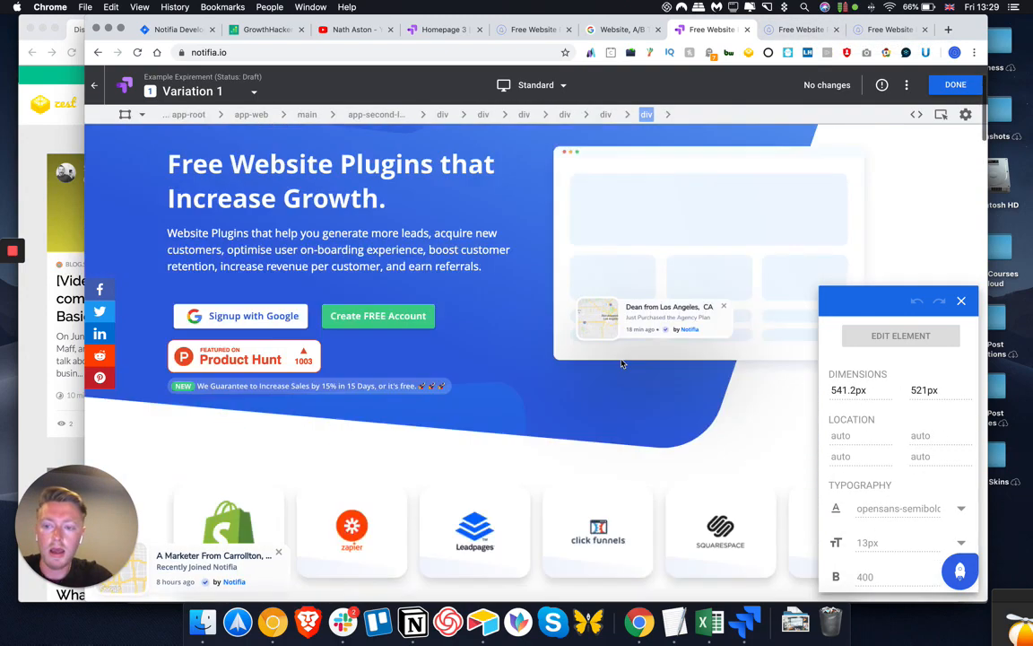
scroll(622, 364, up, 2)
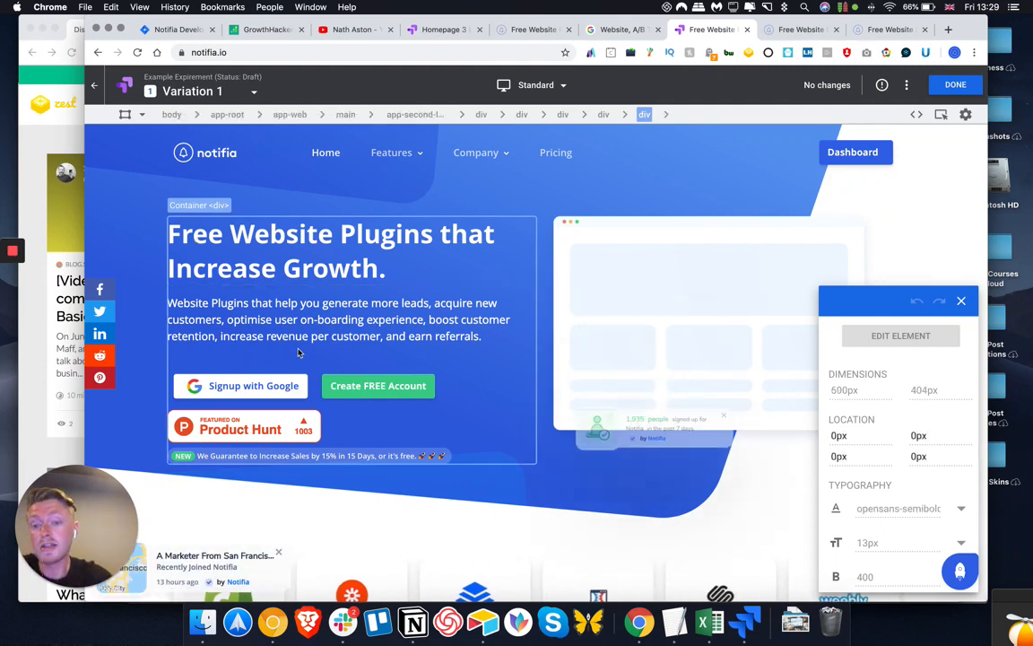
- Select the hero heading "Free Website Plugins that Increase Growth." to inspect its element properties
click(305, 268)
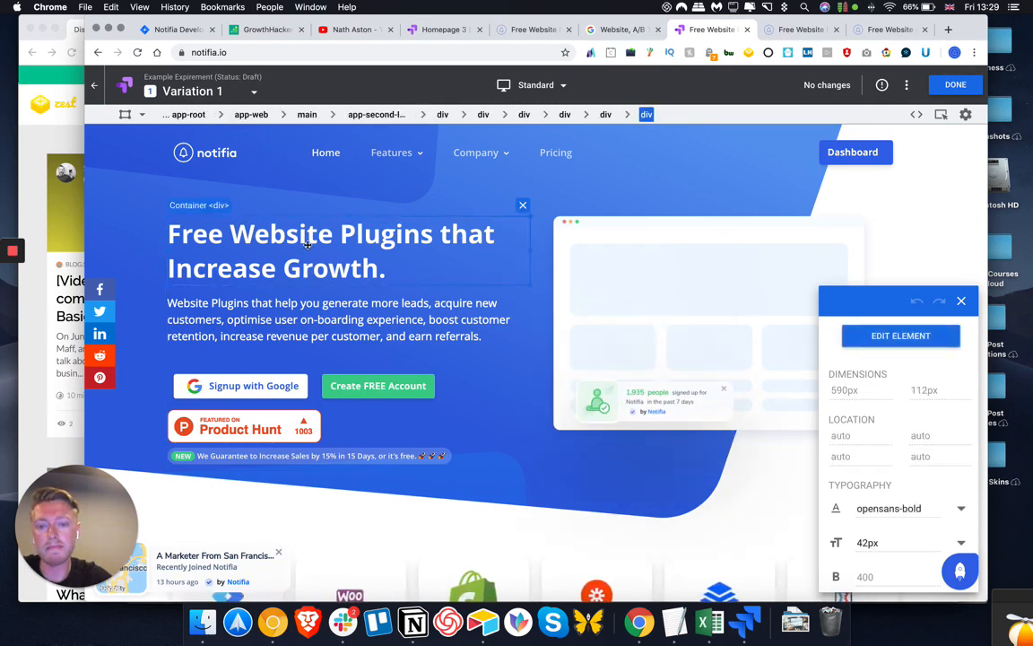
click(306, 268)
click(607, 176)
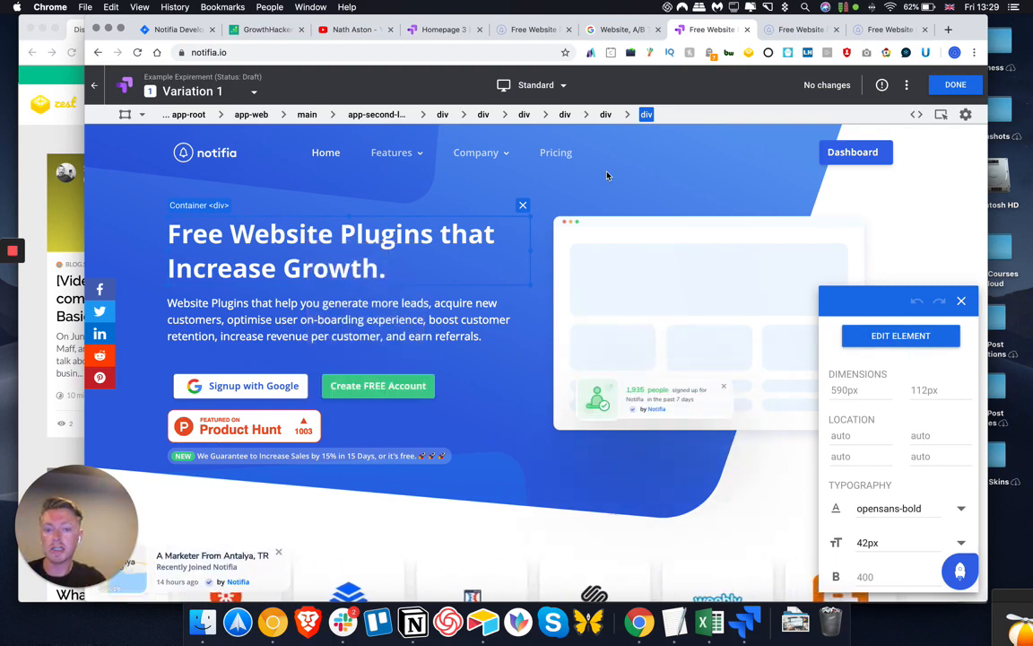
- View the HTML code of the Create FREE Account button and close it without applying changes
click(415, 385)
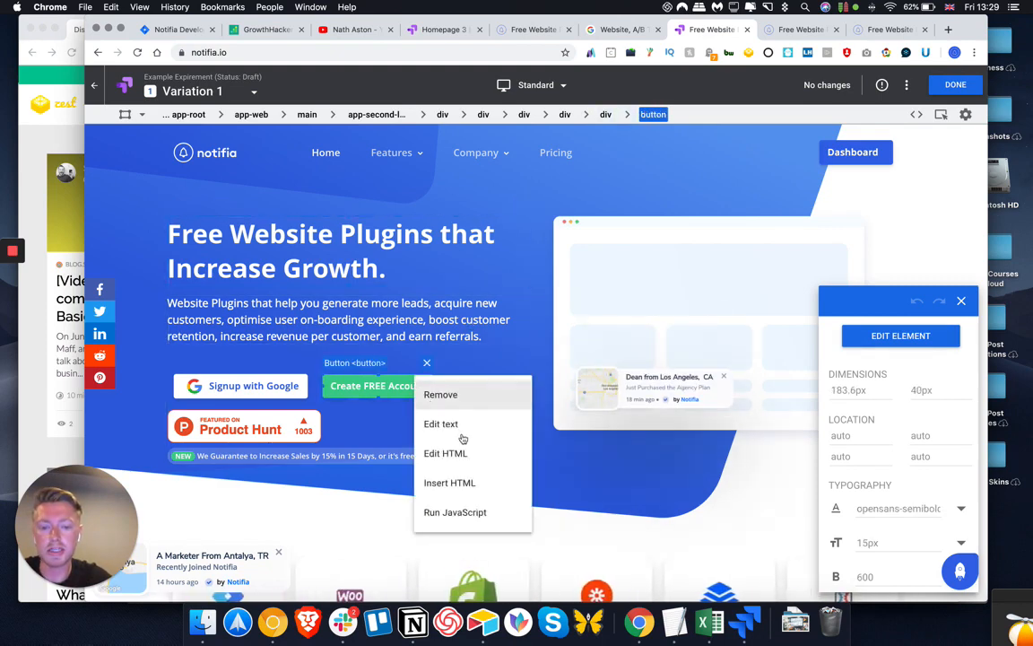
click(461, 453)
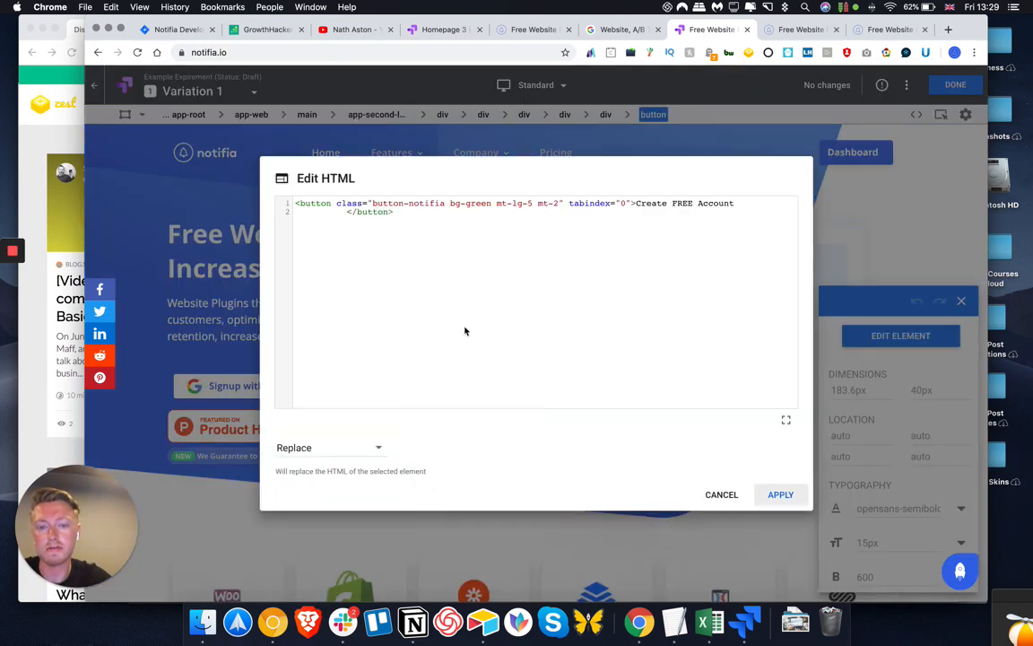
click(720, 496)
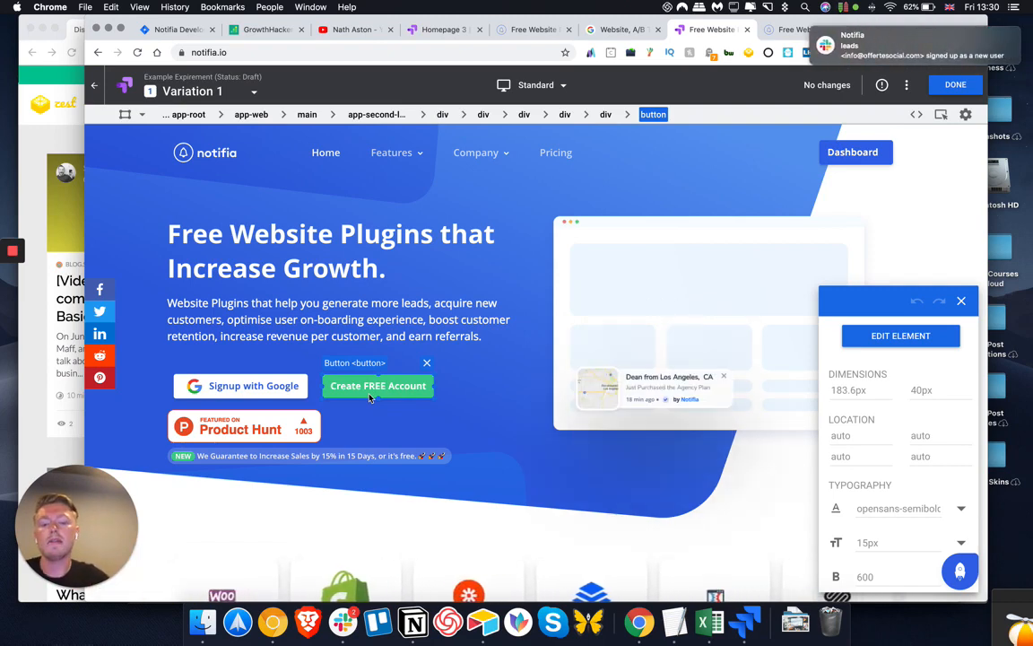
- View the HTML code of the hero heading "Free Website Plugins that Increase Growth." and close it without applying changes
scroll(369, 398, down, 3)
scroll(369, 397, up, 3)
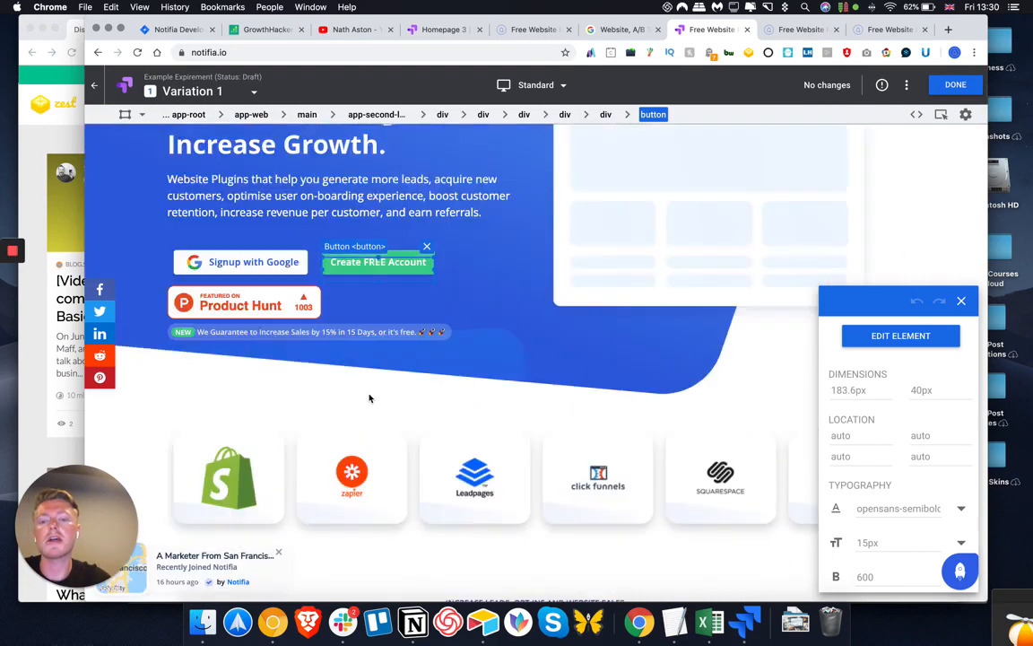
click(249, 231)
right_click(249, 230)
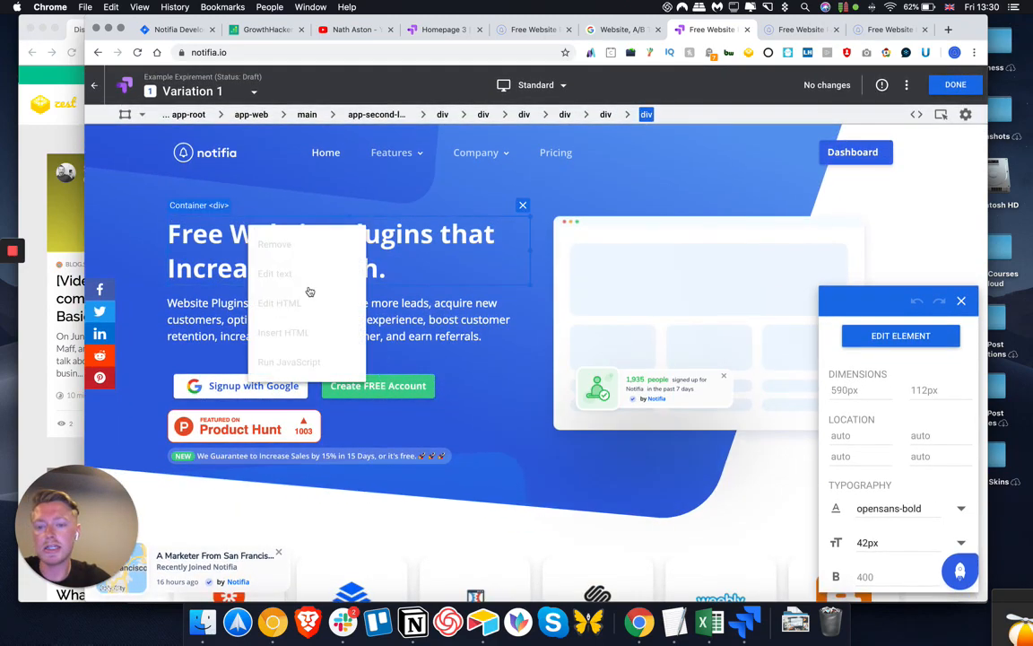
click(298, 302)
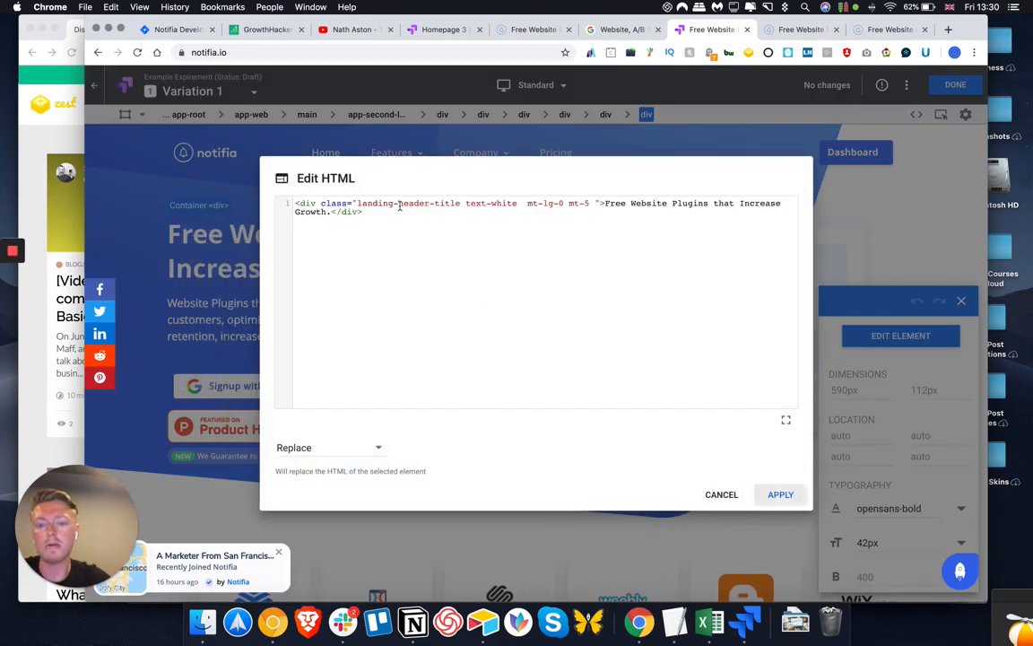
click(718, 495)
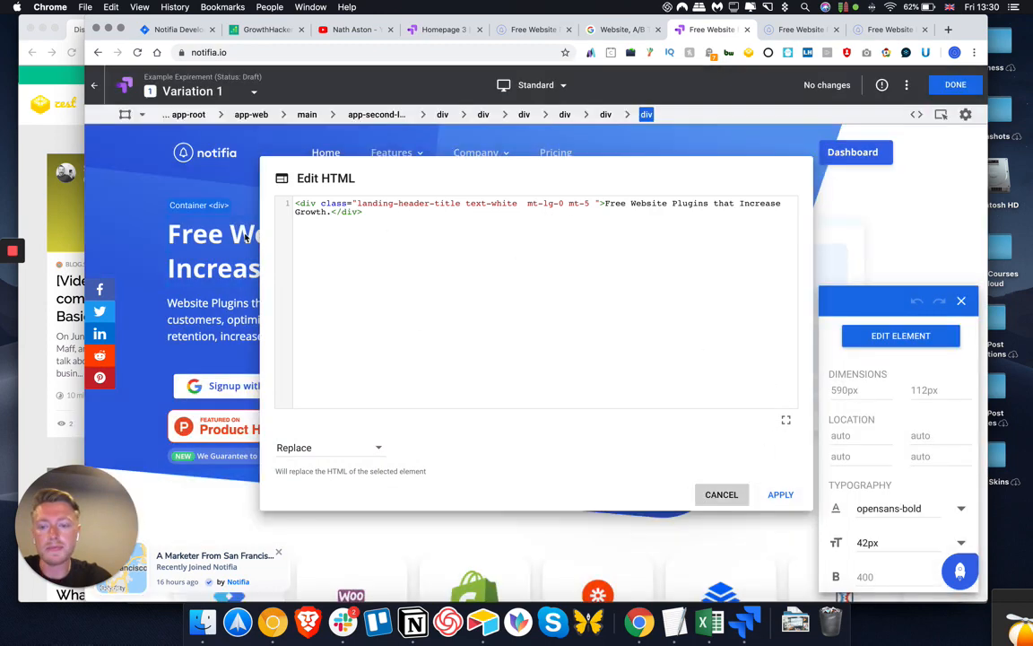
- Open the hero heading's text for editing and replace the word "Increase" with "Supercharge"
right_click(232, 238)
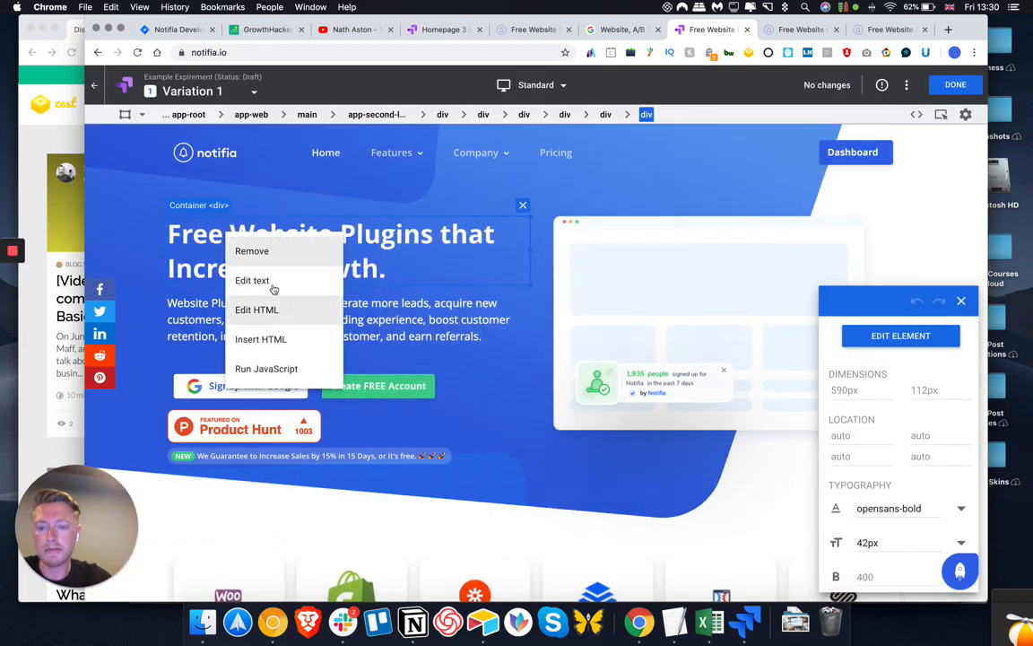
click(269, 280)
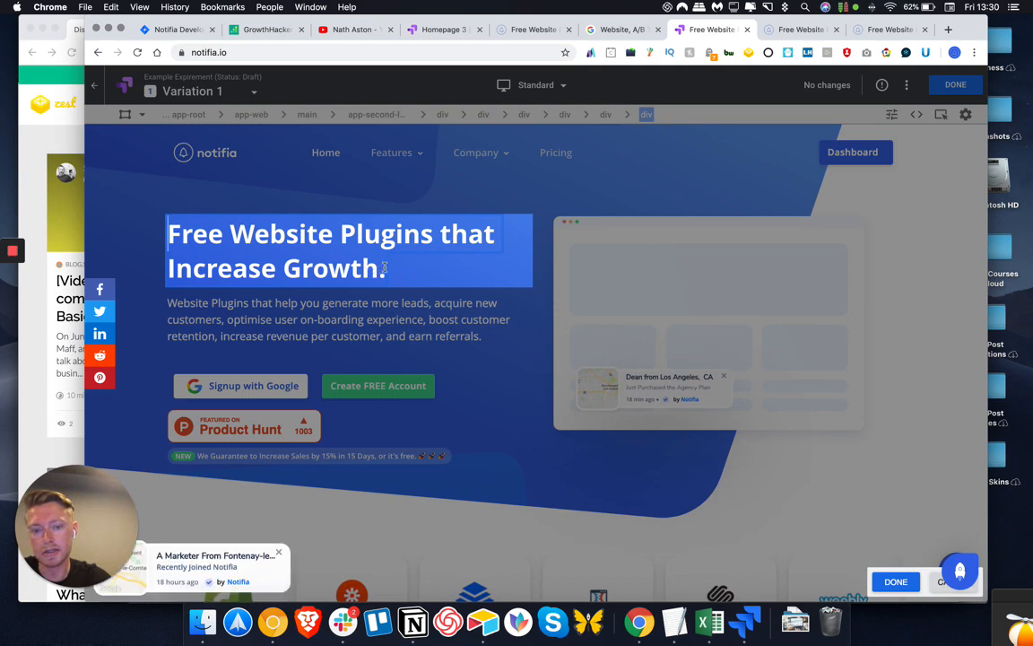
drag(387, 269, 355, 241)
drag(277, 269, 173, 270)
key(BackSpace)
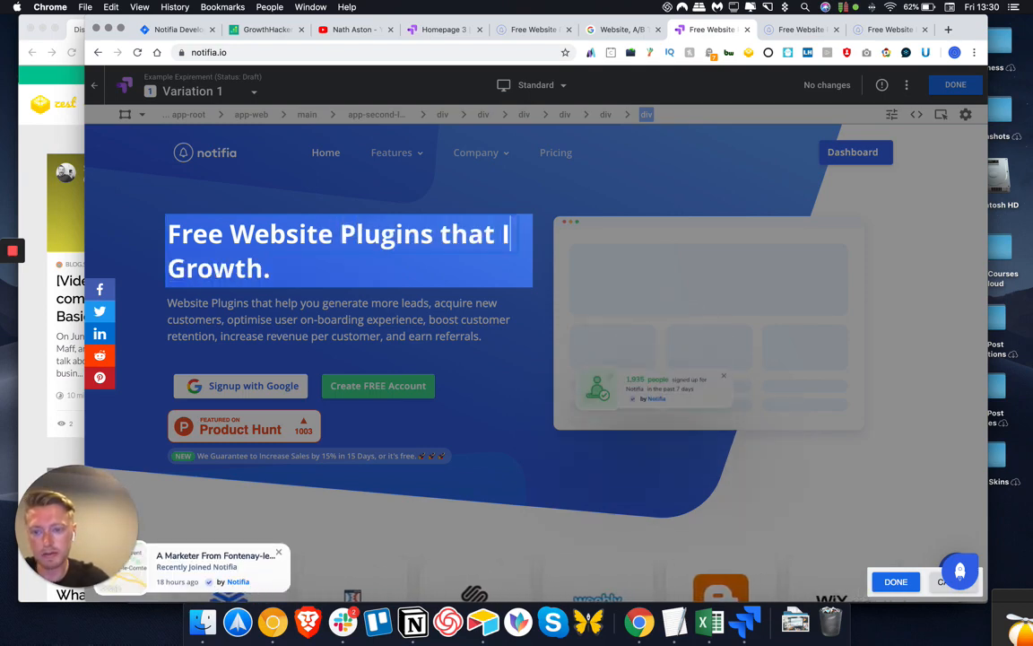
text(Supercharge)
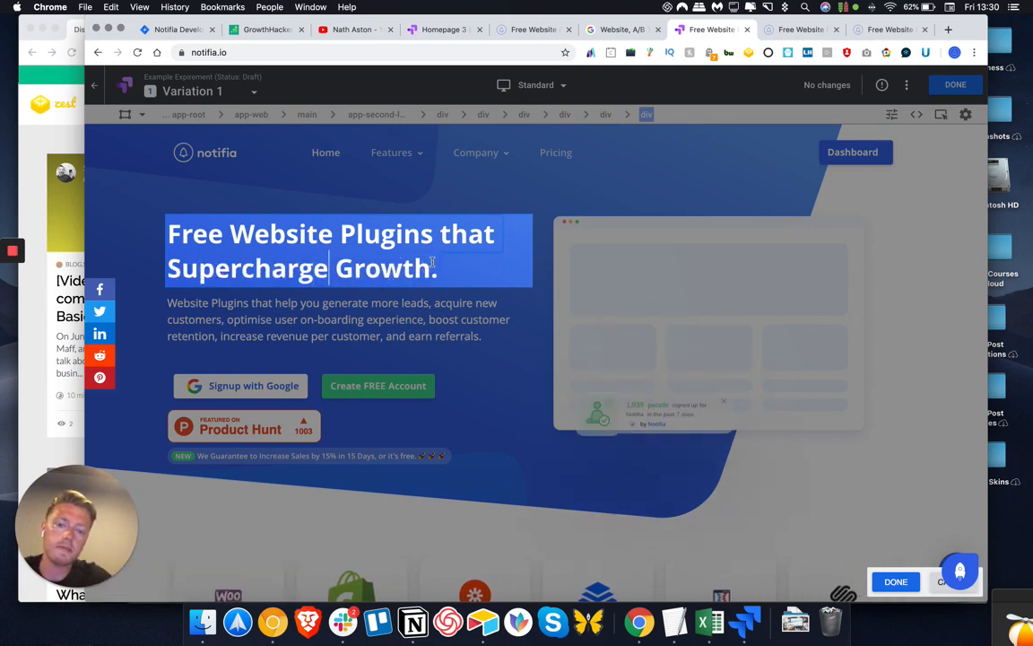
- Rewrite the whole hero heading as "24+ Free Website Plugins." and finish the text edit
drag(430, 267, 166, 236)
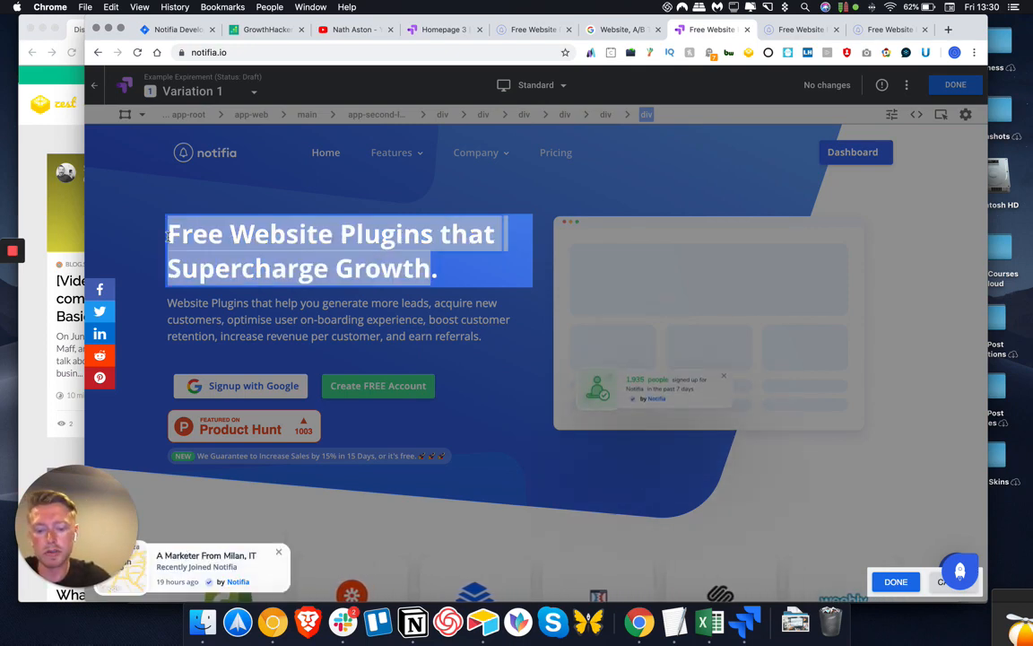
text(24+ Free )
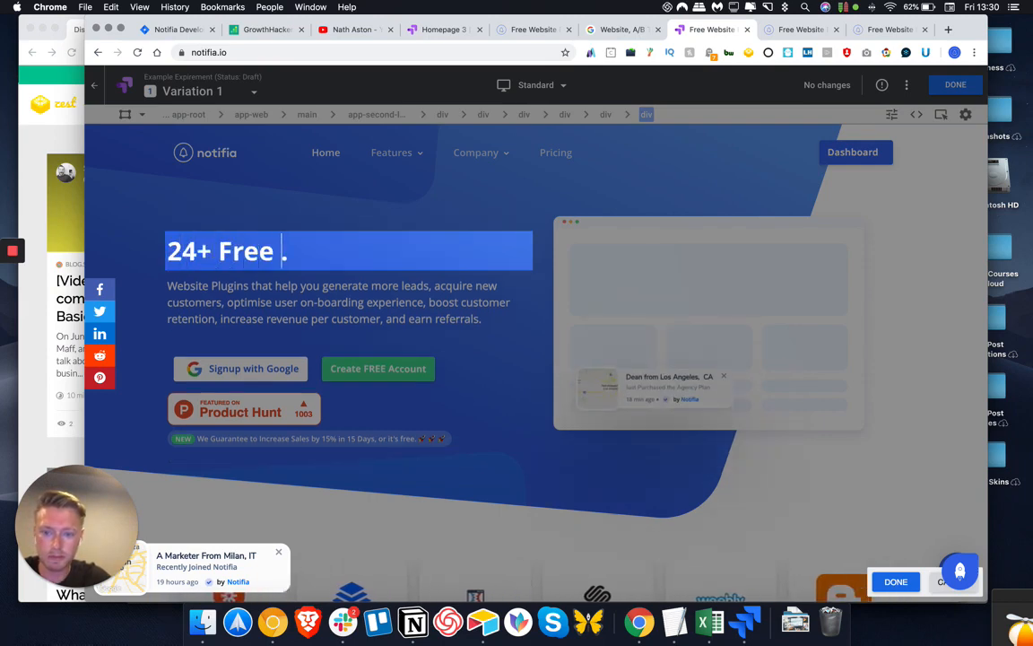
text(Website Plugins)
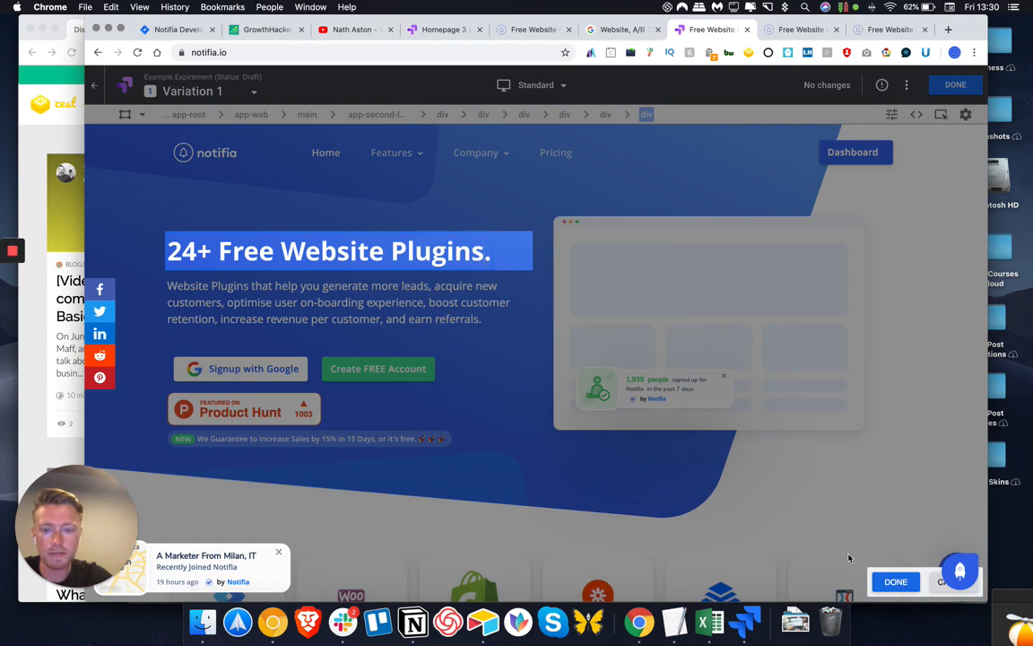
click(896, 581)
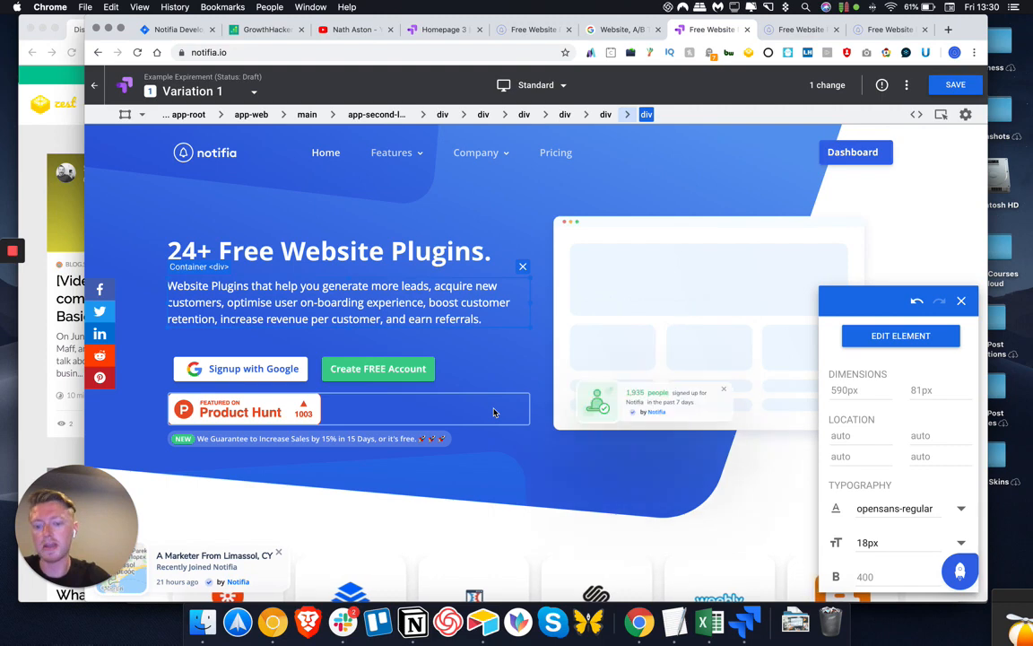
- Look through the homepage sections below the hero, including the conversions pitch, the campaign benefits and the personalisation section
scroll(493, 413, down, 5)
scroll(493, 413, down, 3)
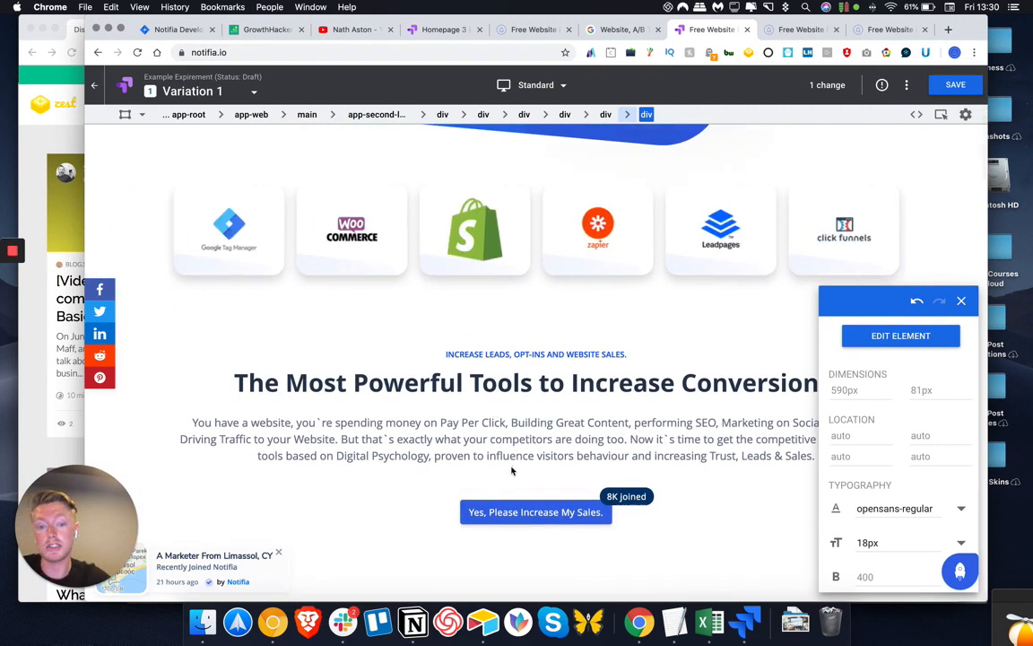
scroll(513, 462, down, 4)
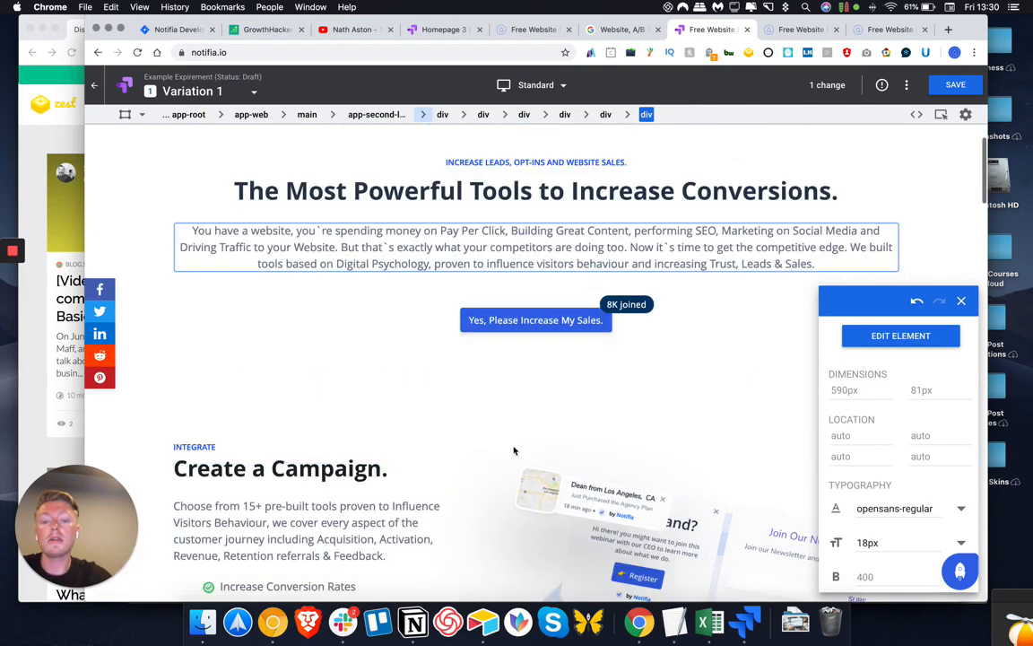
scroll(514, 450, down, 4)
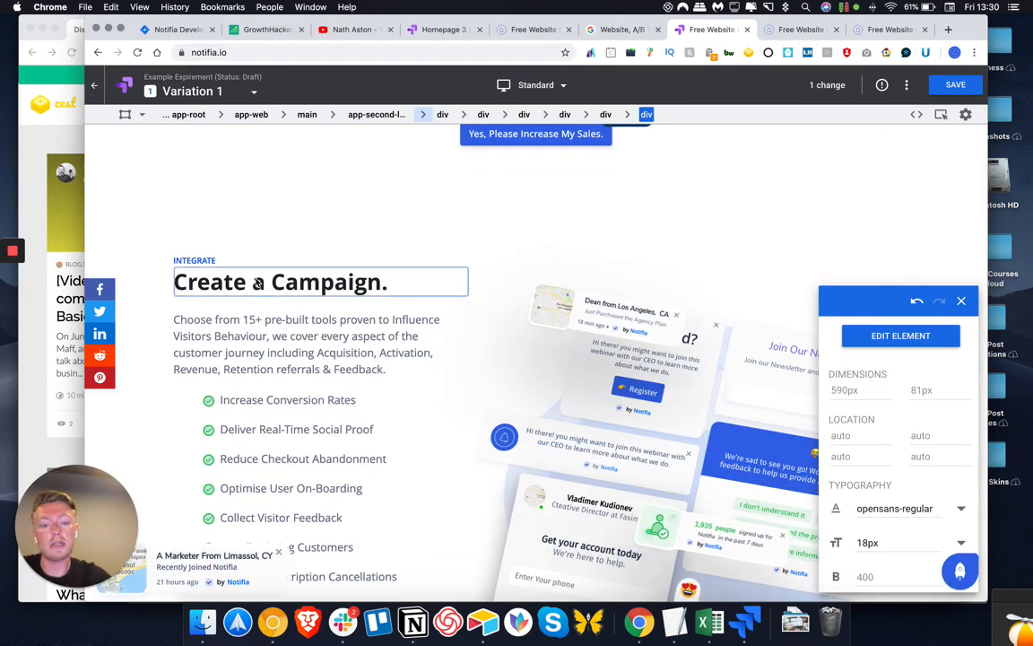
scroll(279, 452, down, 2)
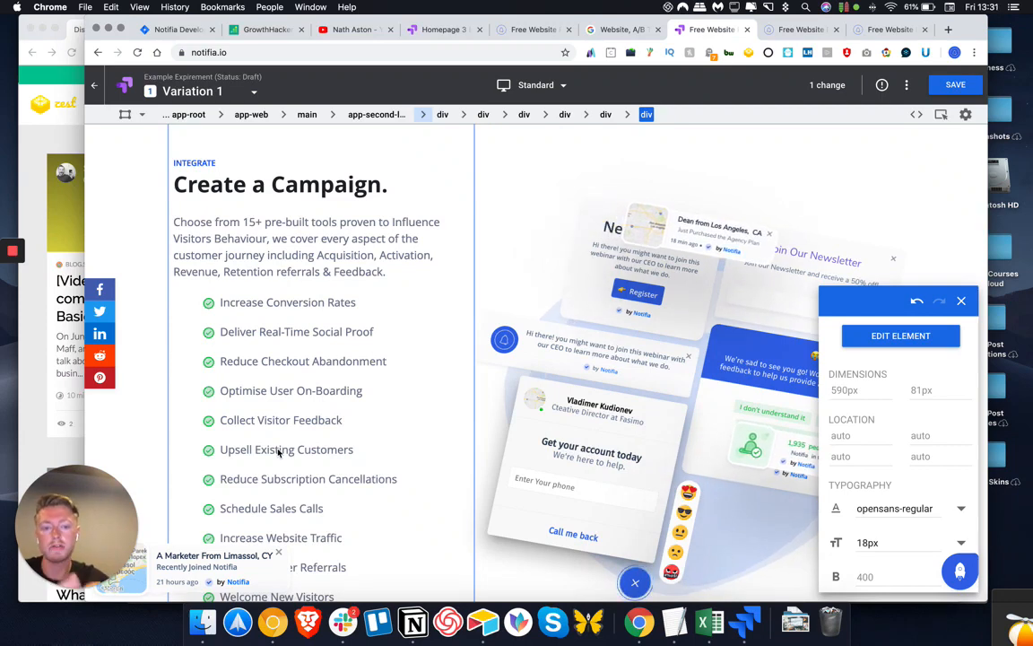
scroll(279, 453, down, 7)
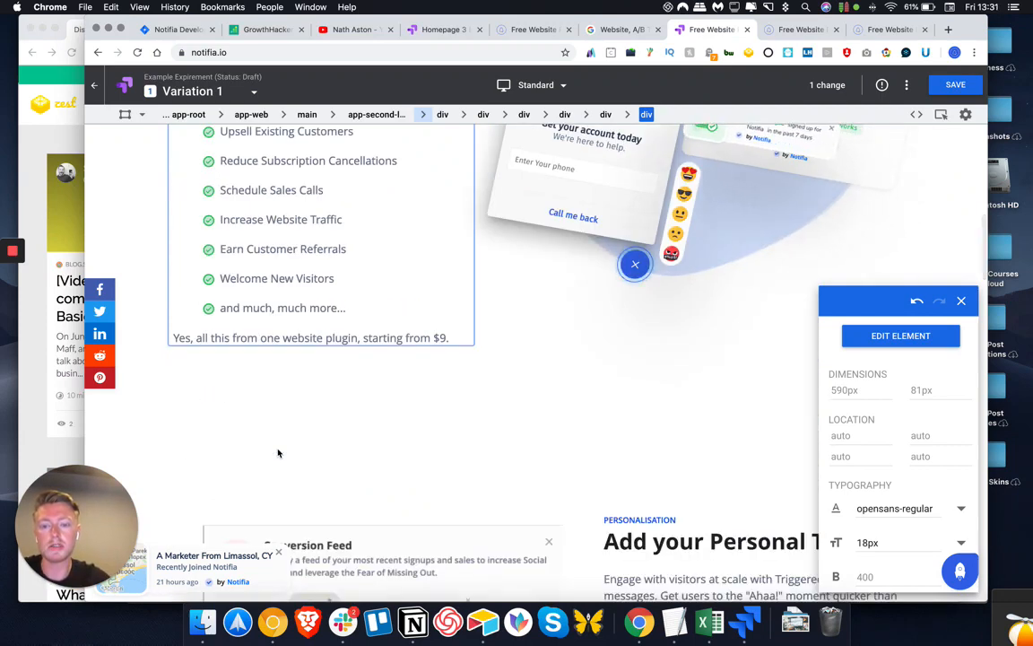
scroll(278, 453, down, 3)
scroll(576, 405, down, 10)
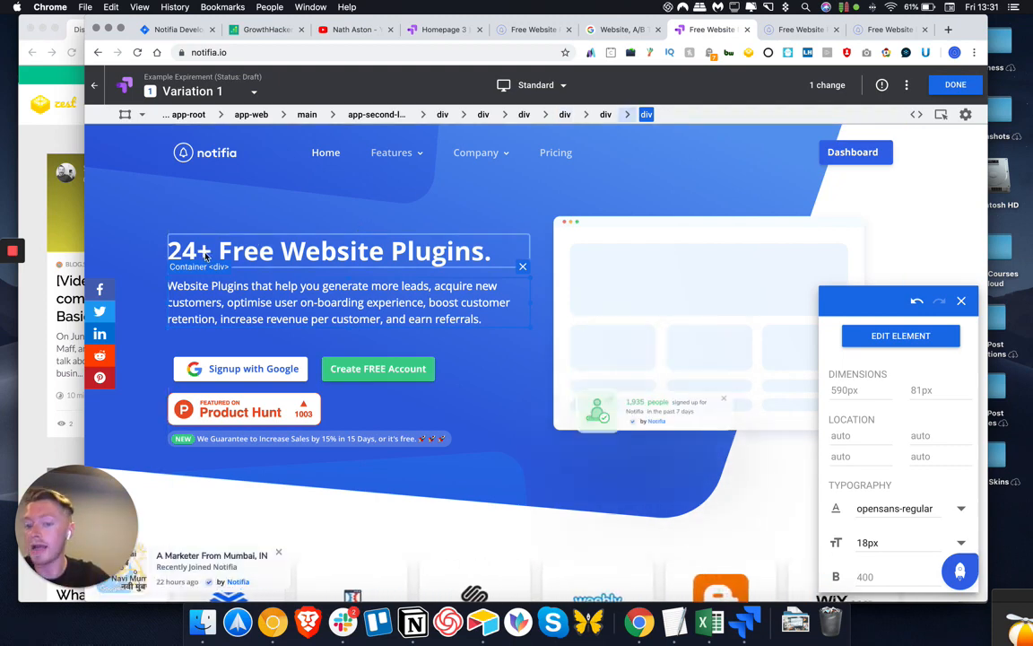
- Open the "Create a Campaign." heading for text editing, select its text and end the edit without changing it
scroll(205, 257, down, 10)
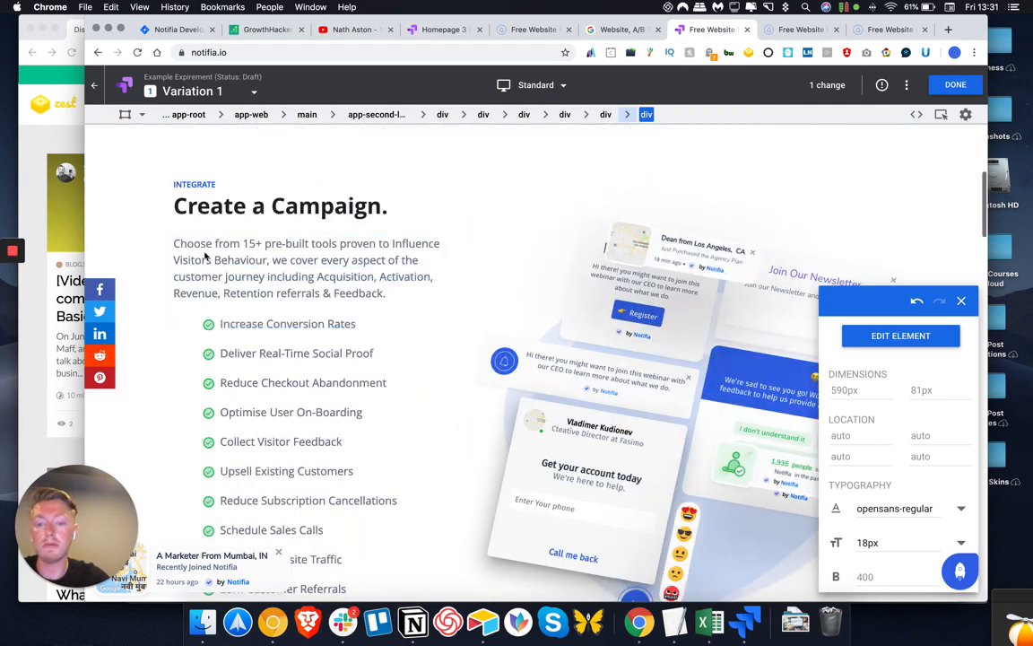
click(233, 209)
click(270, 247)
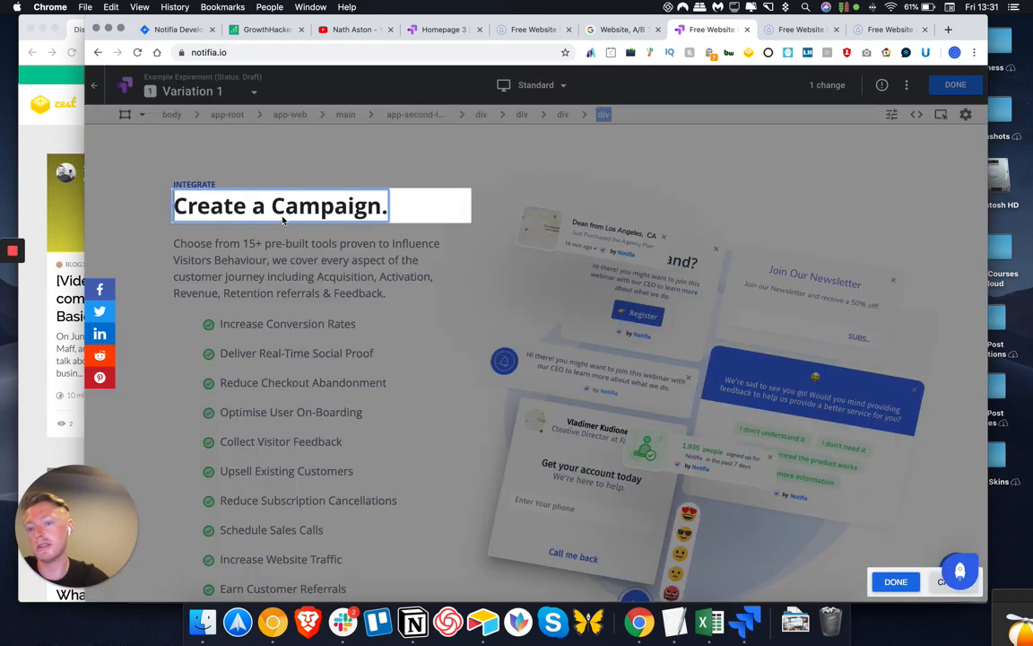
triple_click(276, 210)
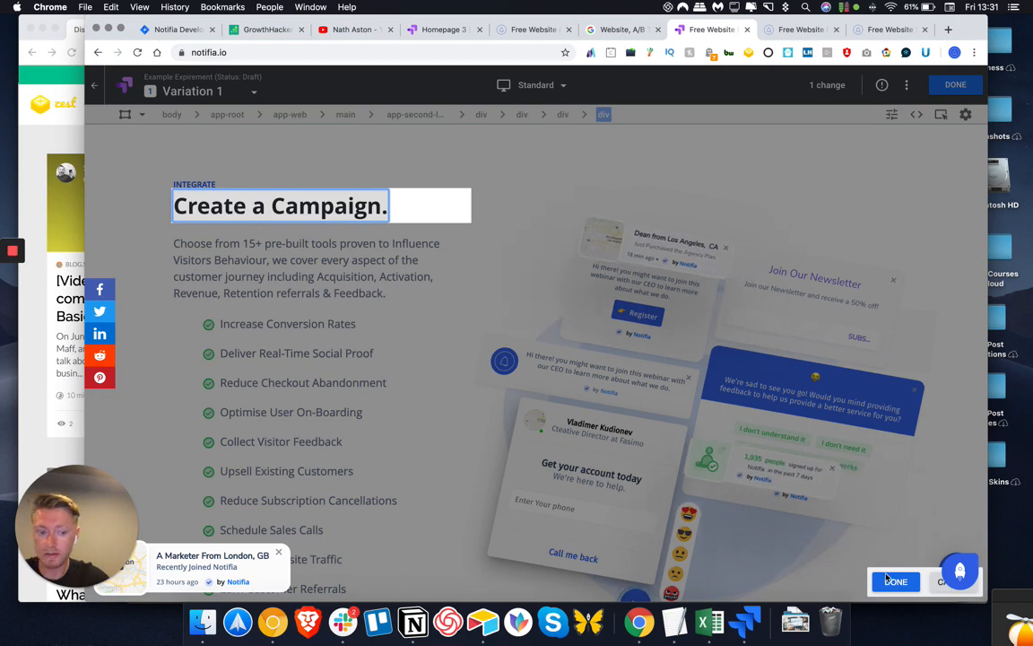
click(666, 477)
- Recheck the hero and the section below it, and leave the Variation 1 editor for the experiment's details
scroll(667, 477, up, 15)
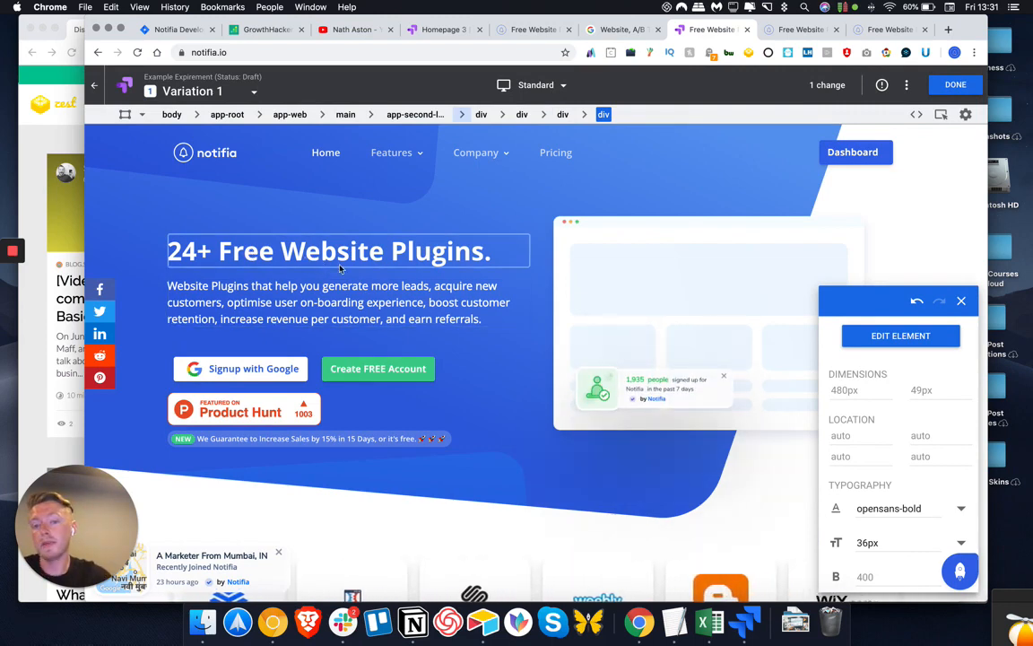
scroll(498, 453, down, 5)
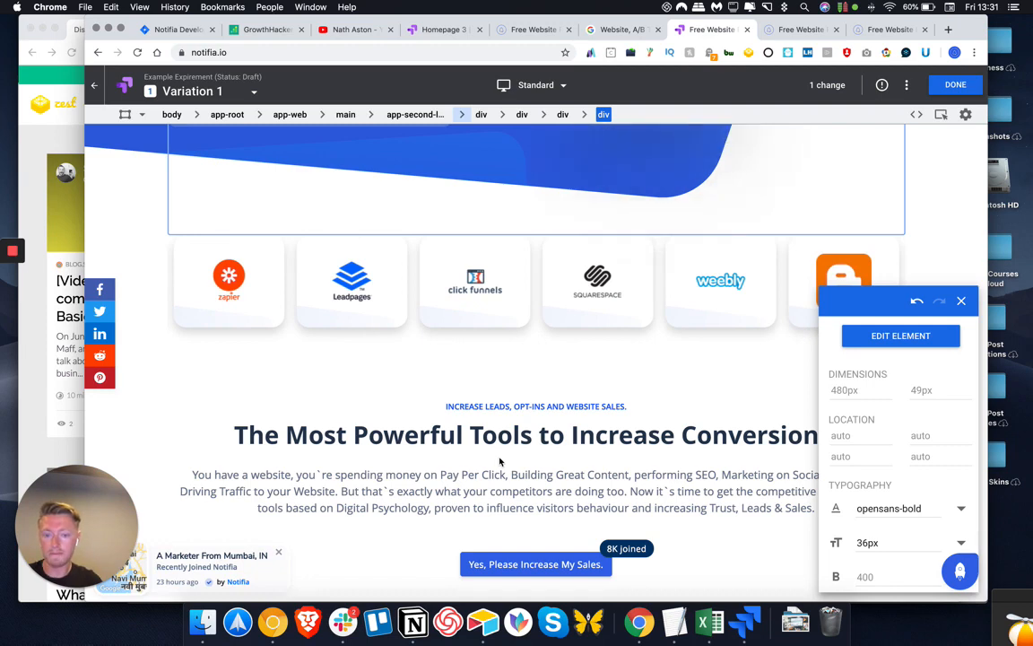
scroll(499, 462, up, 5)
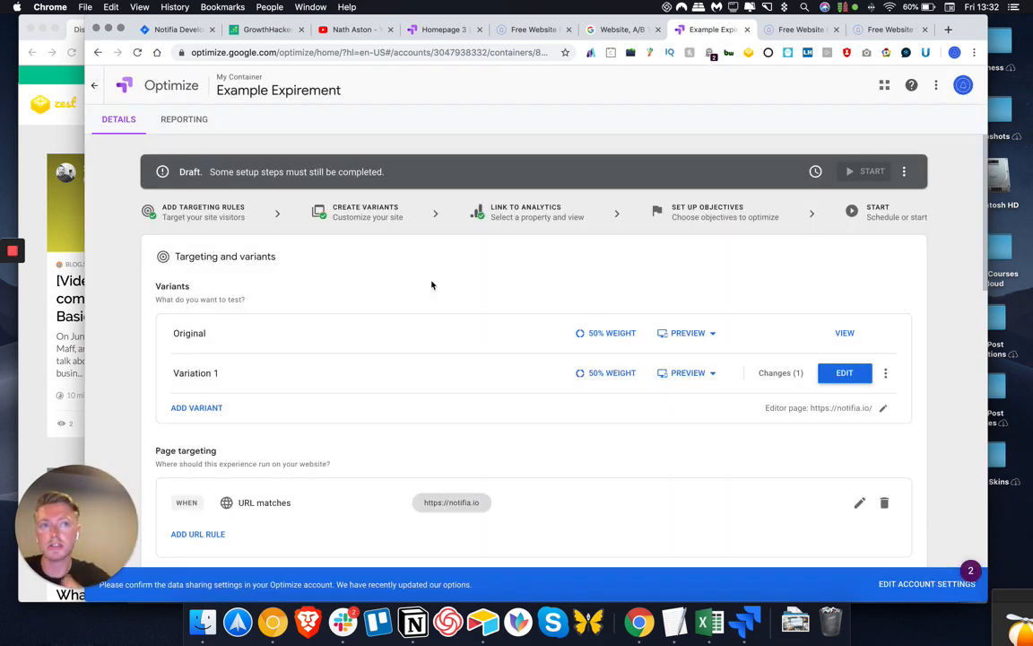
- Add the Google Analytics goal "Create an account (Goal 2 Completions)" from the list as the experiment's primary objective
scroll(548, 326, down, 2)
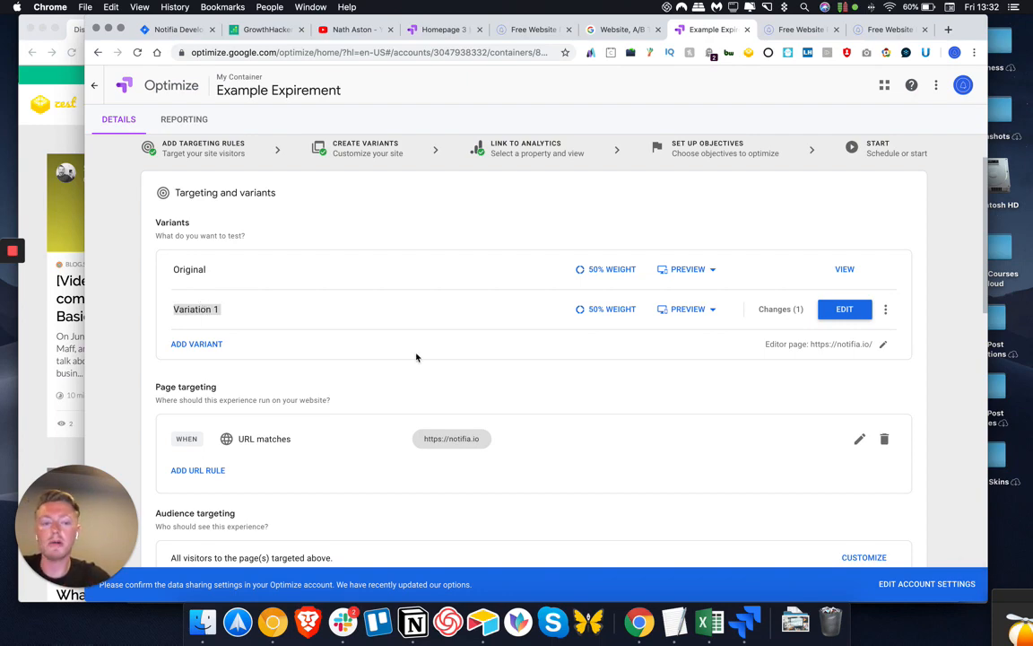
scroll(417, 357, down, 10)
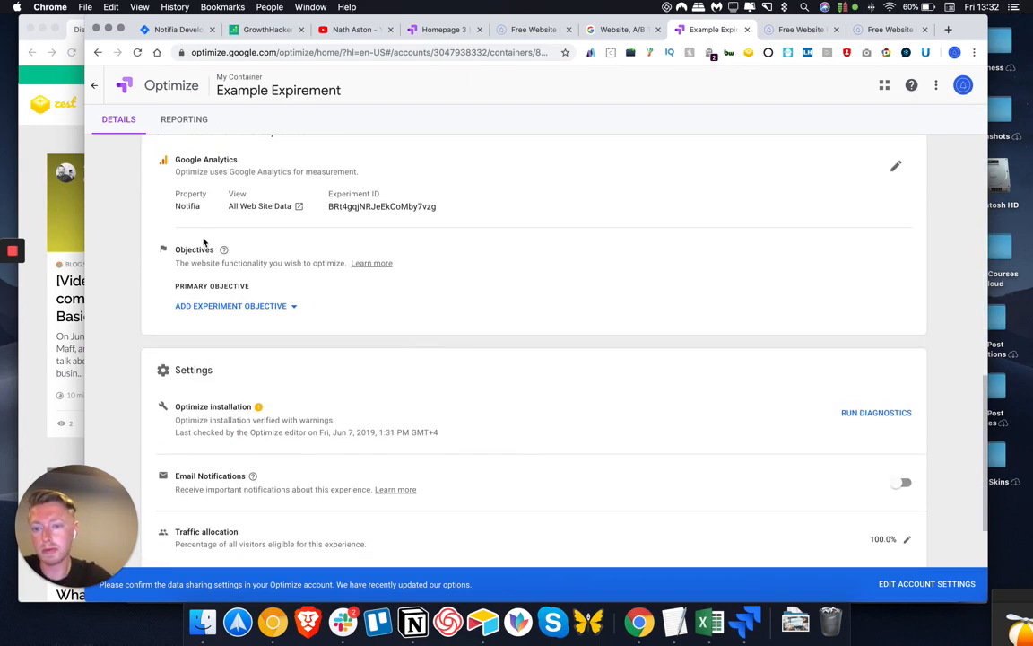
click(222, 309)
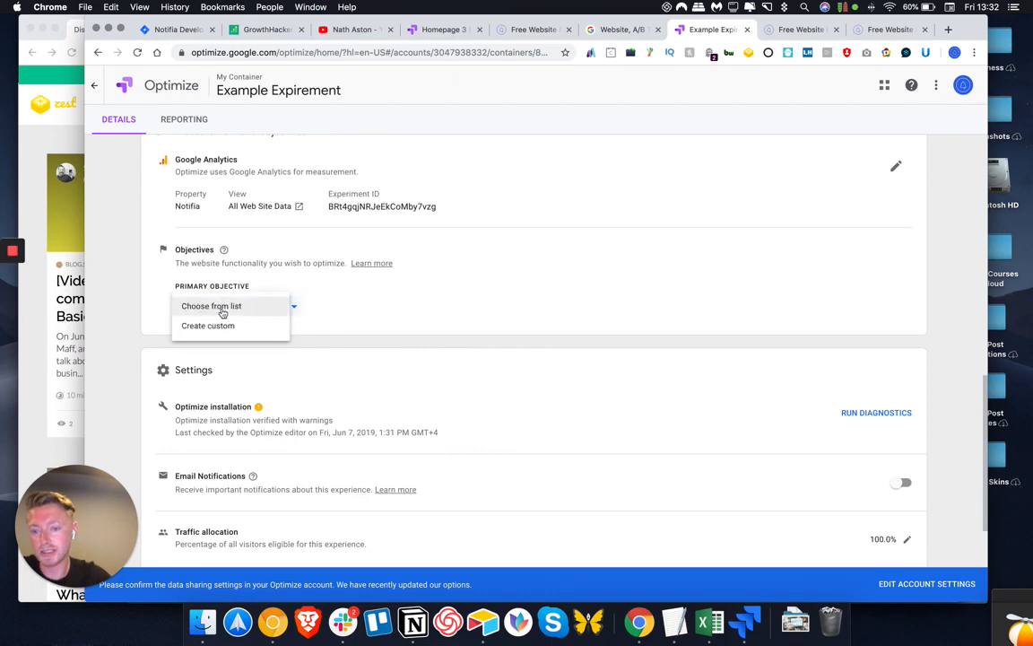
click(226, 305)
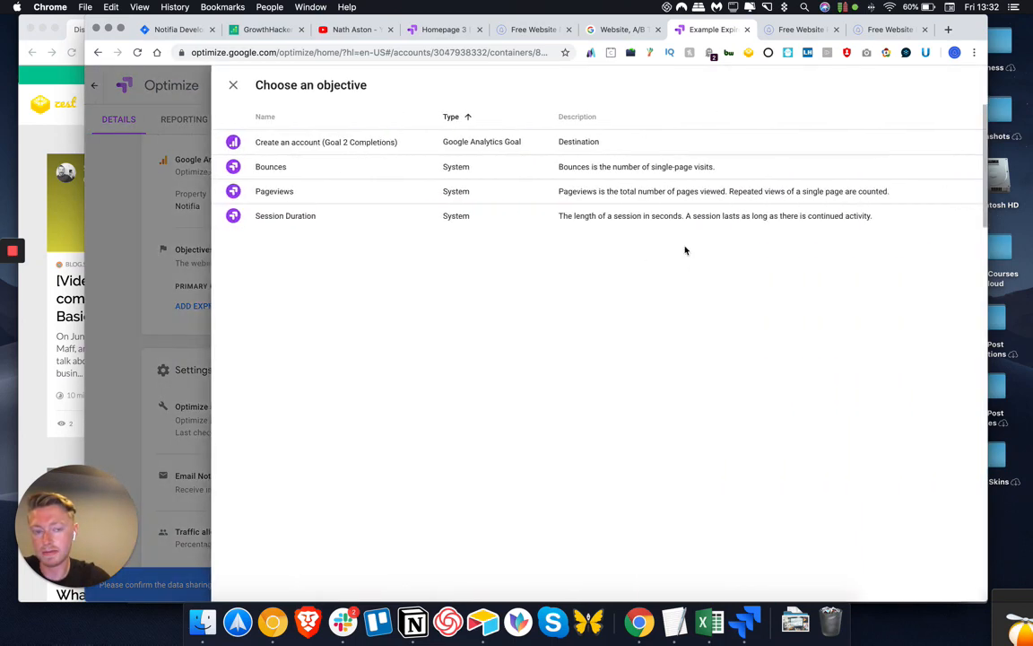
click(298, 143)
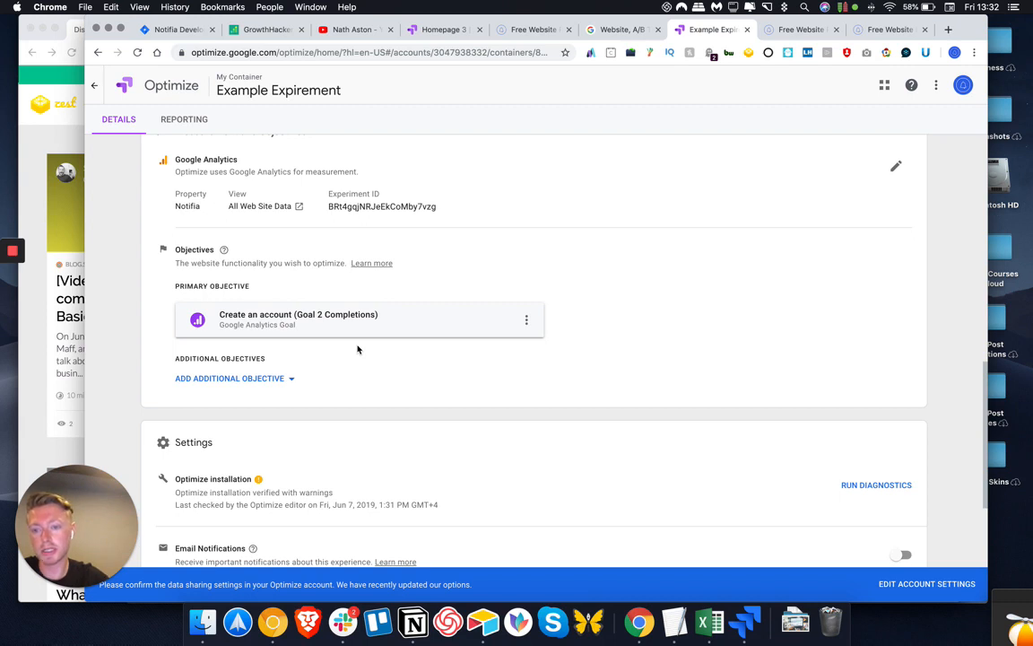
- Review the experiment's remaining settings and setup checklist, and open its reporting page
scroll(357, 349, down, 5)
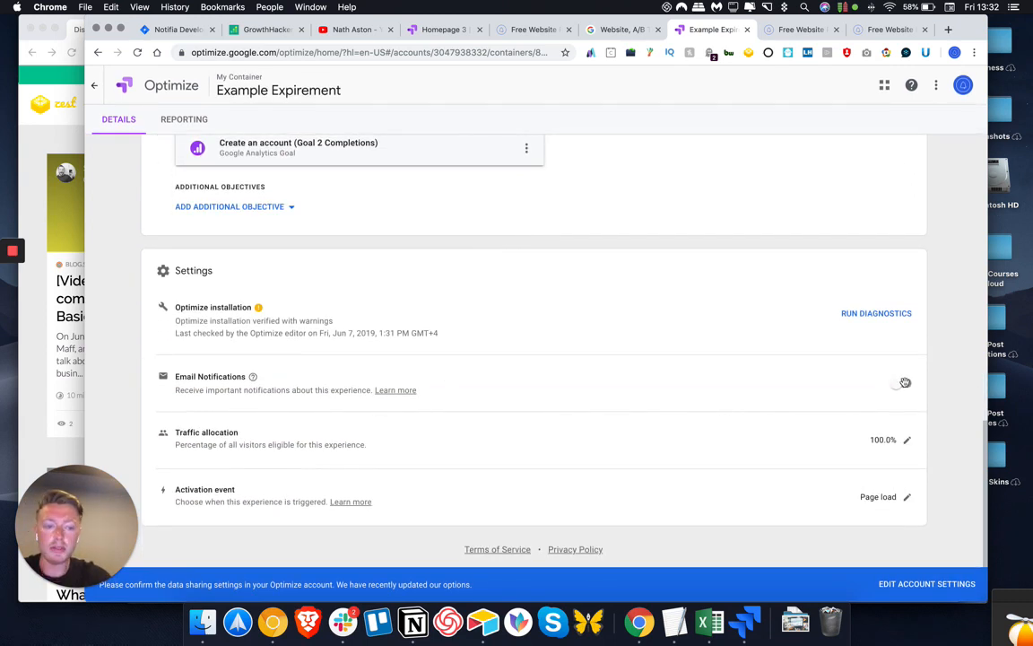
scroll(562, 525, up, 10)
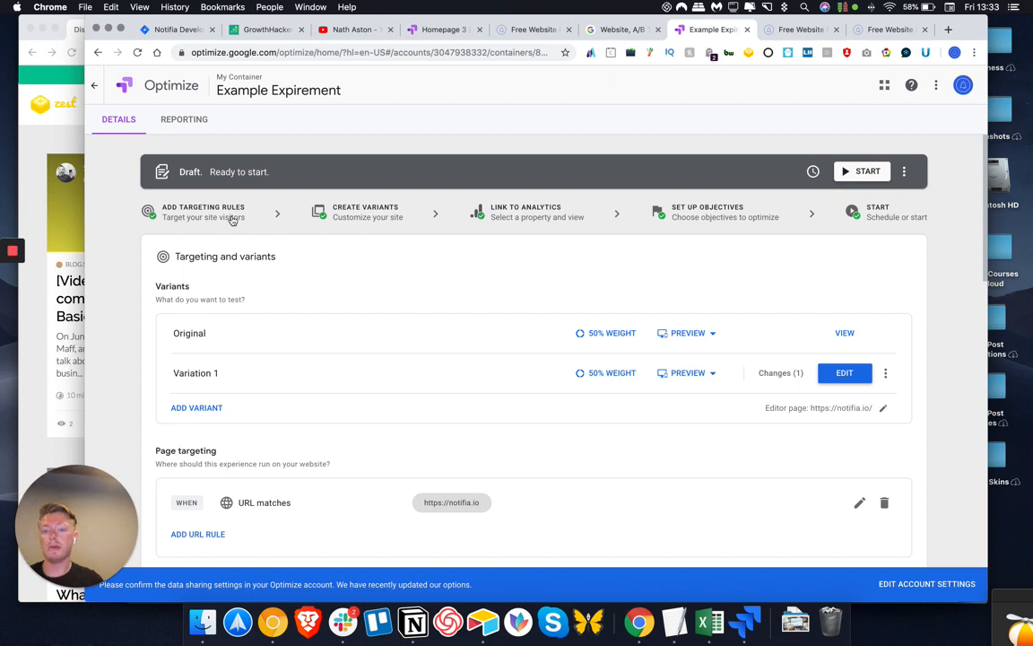
click(184, 119)
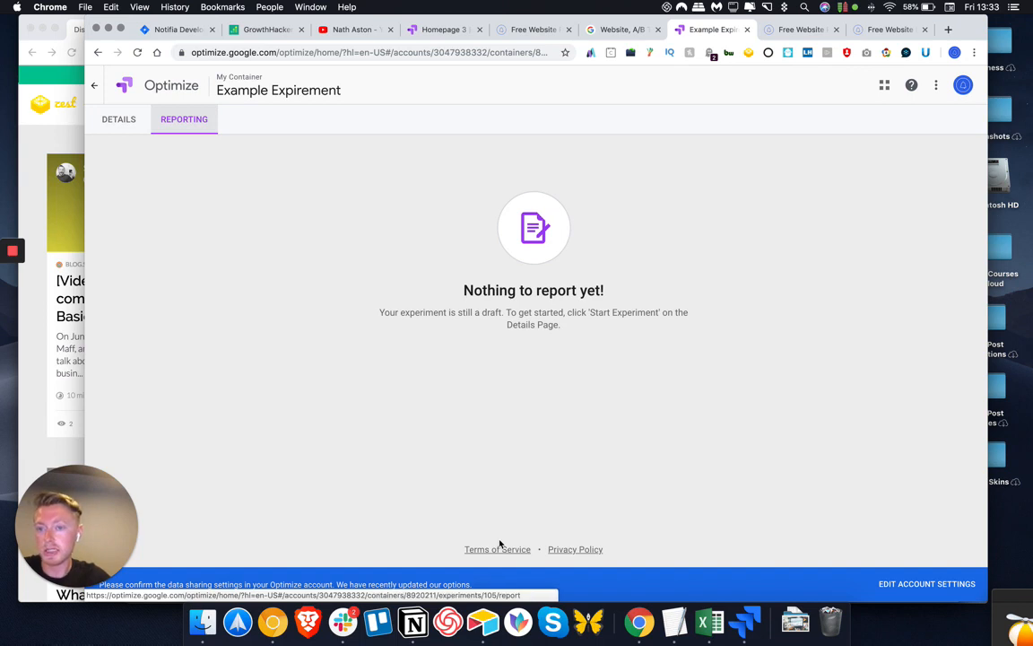
- Return to the container's list of experiences and look through the draft, running and ended experiments
click(95, 85)
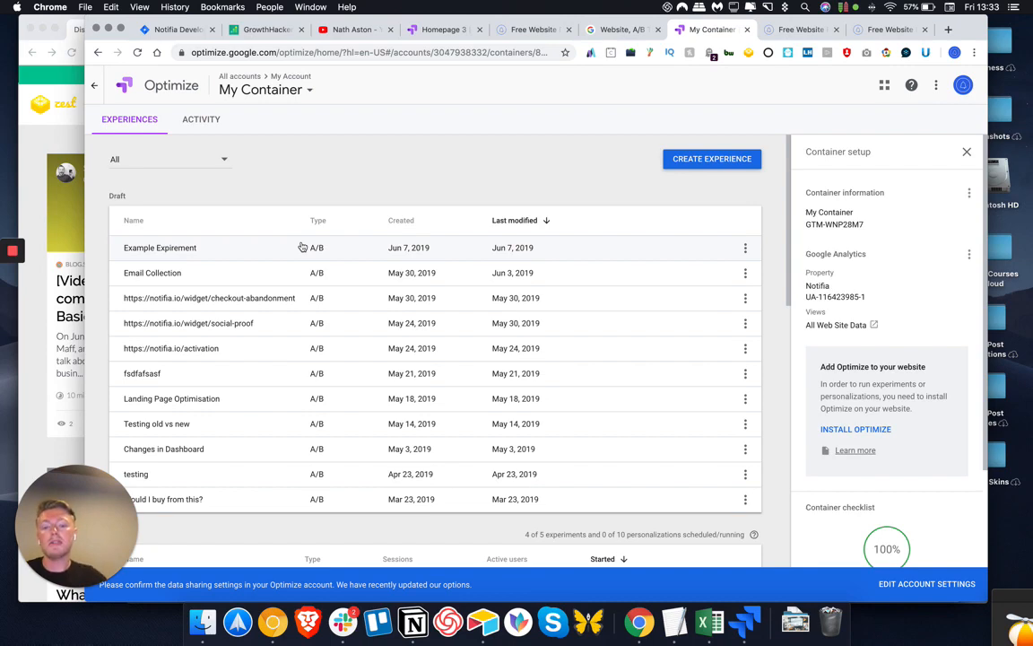
scroll(455, 361, down, 5)
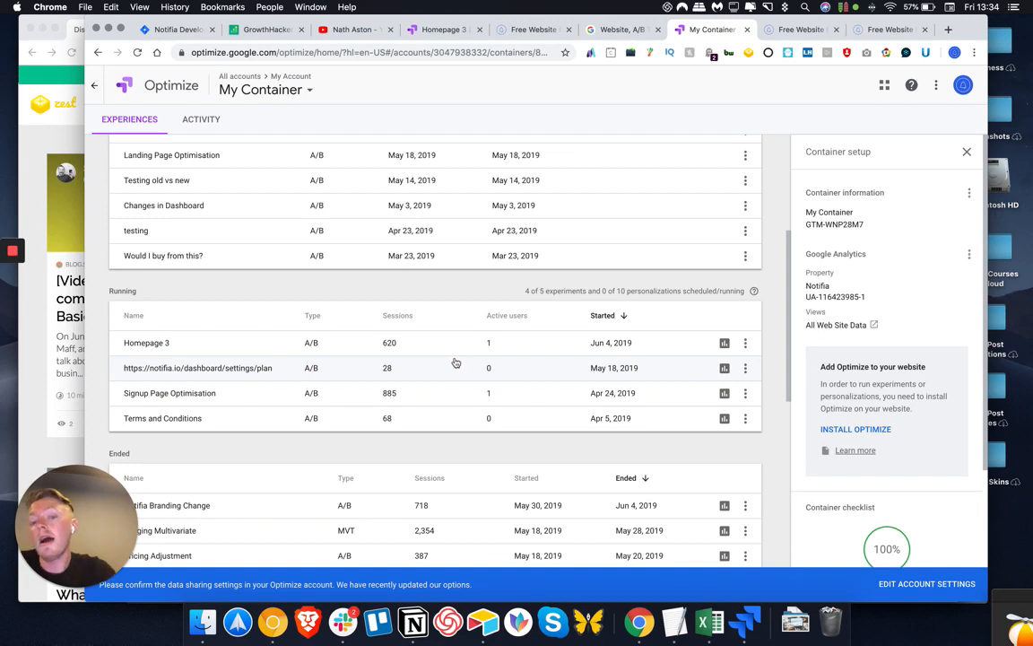
scroll(461, 357, up, 5)
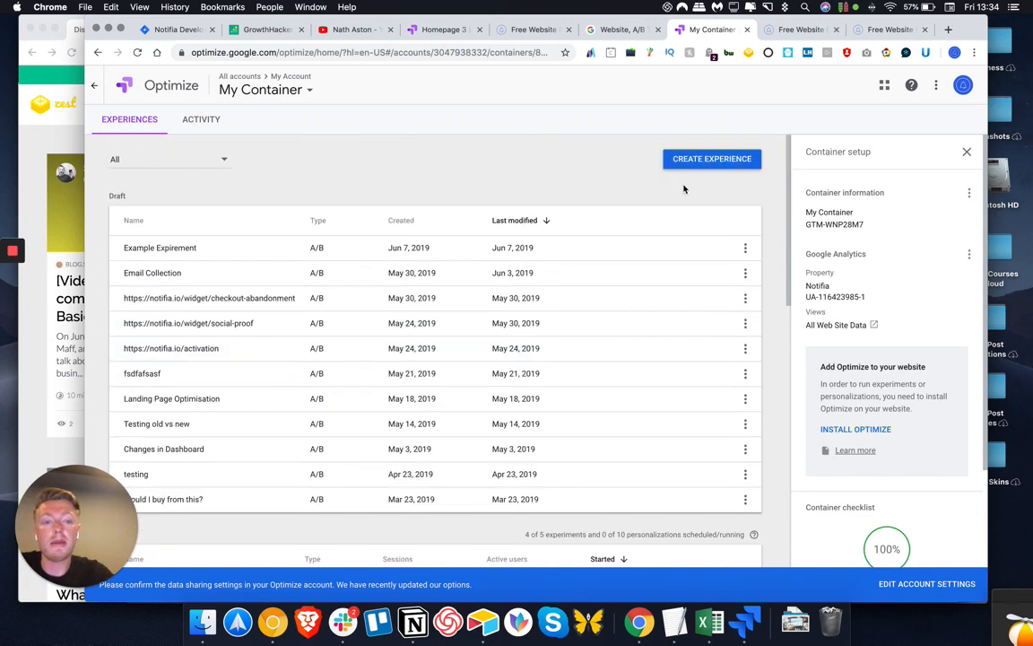
click(711, 160)
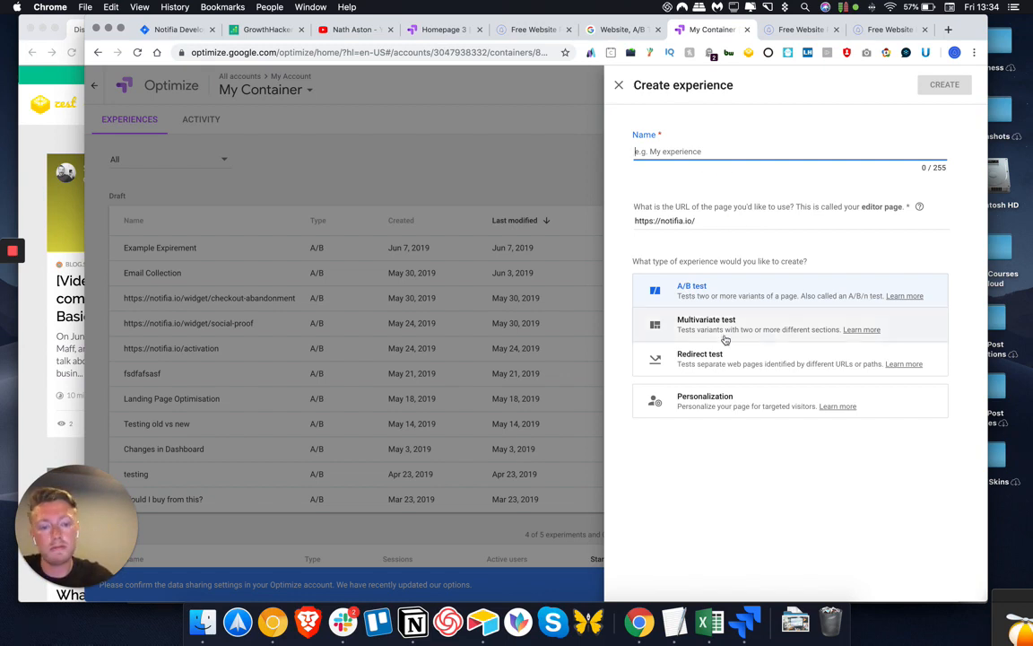
click(664, 328)
click(709, 151)
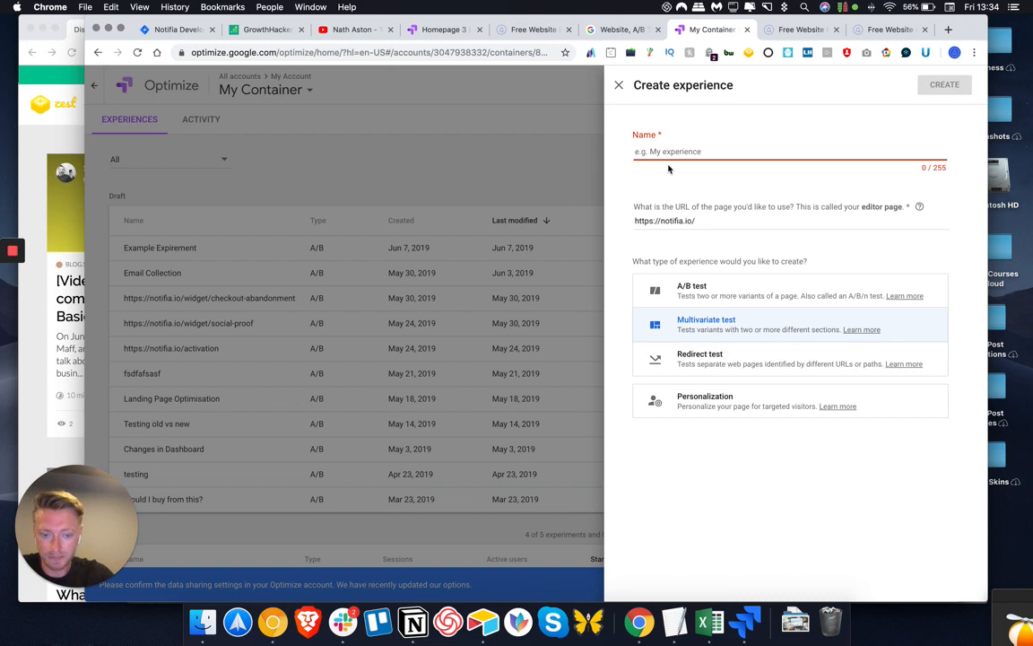
text(Multi V)
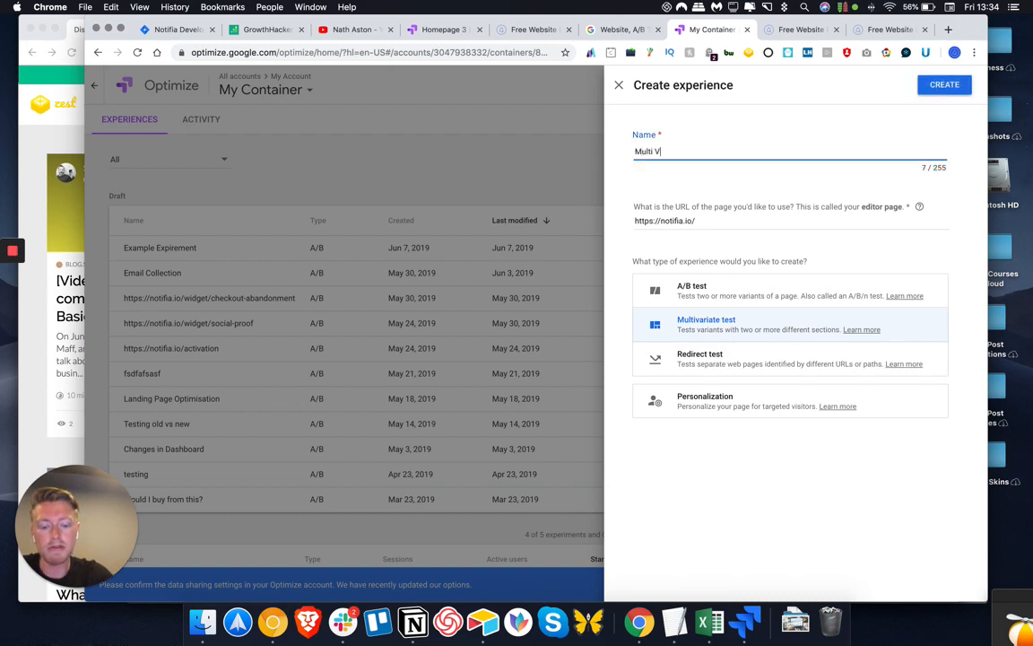
text(ariate)
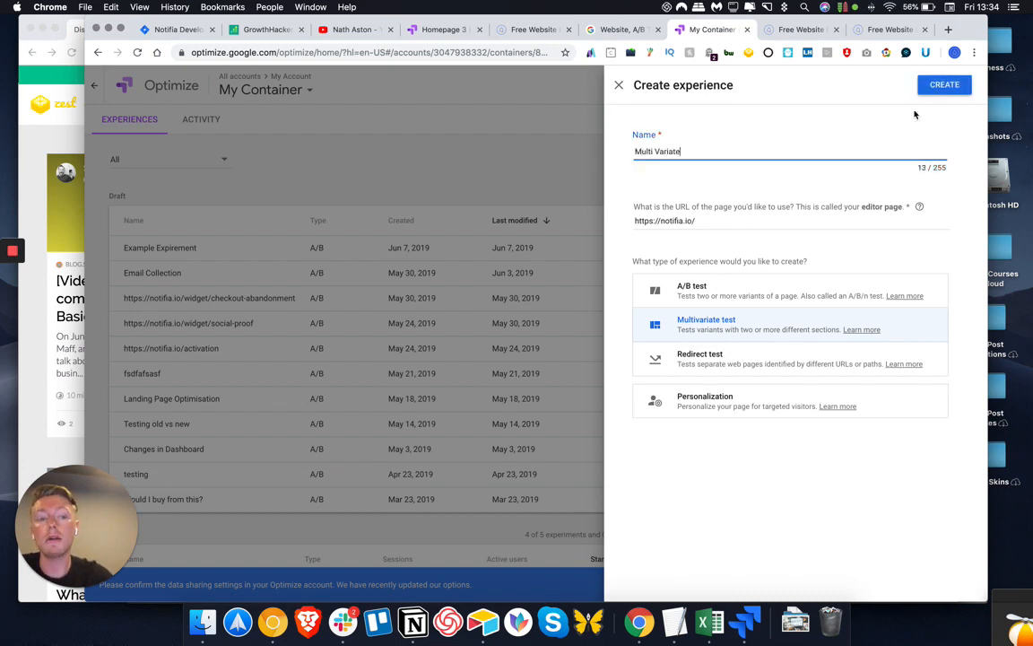
click(938, 86)
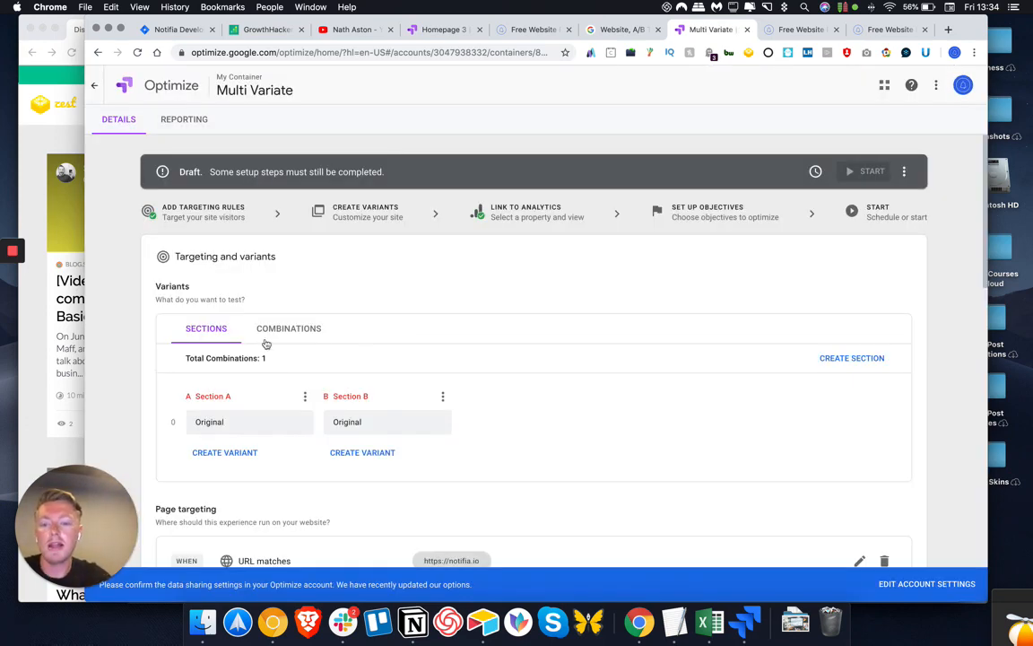
- Add two more sections, Section C and Section D, to the experiment's variants
scroll(459, 342, down, 2)
click(825, 297)
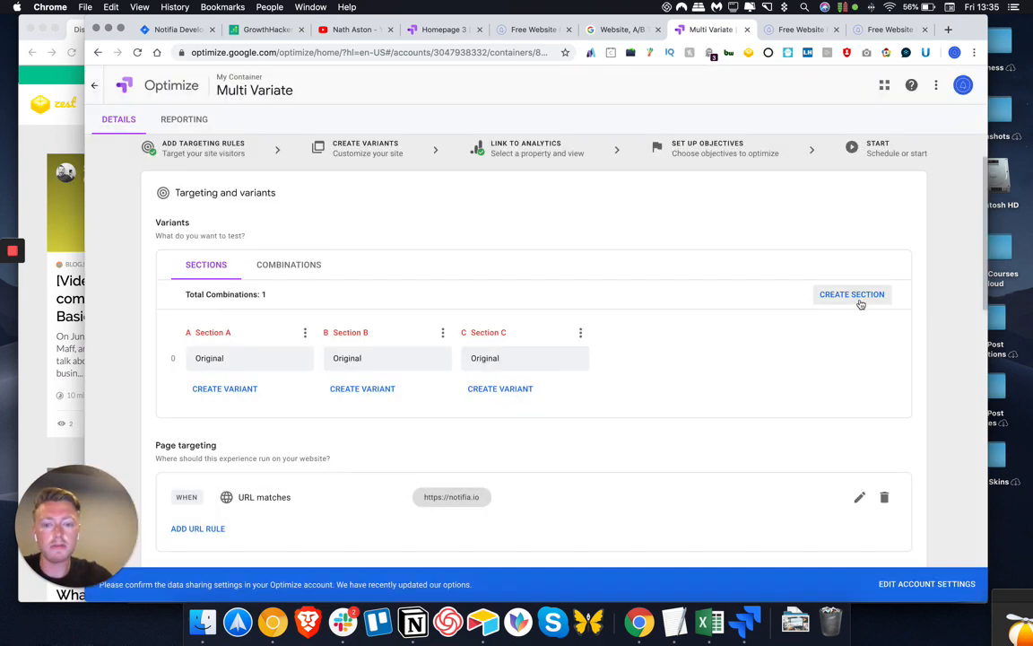
click(860, 304)
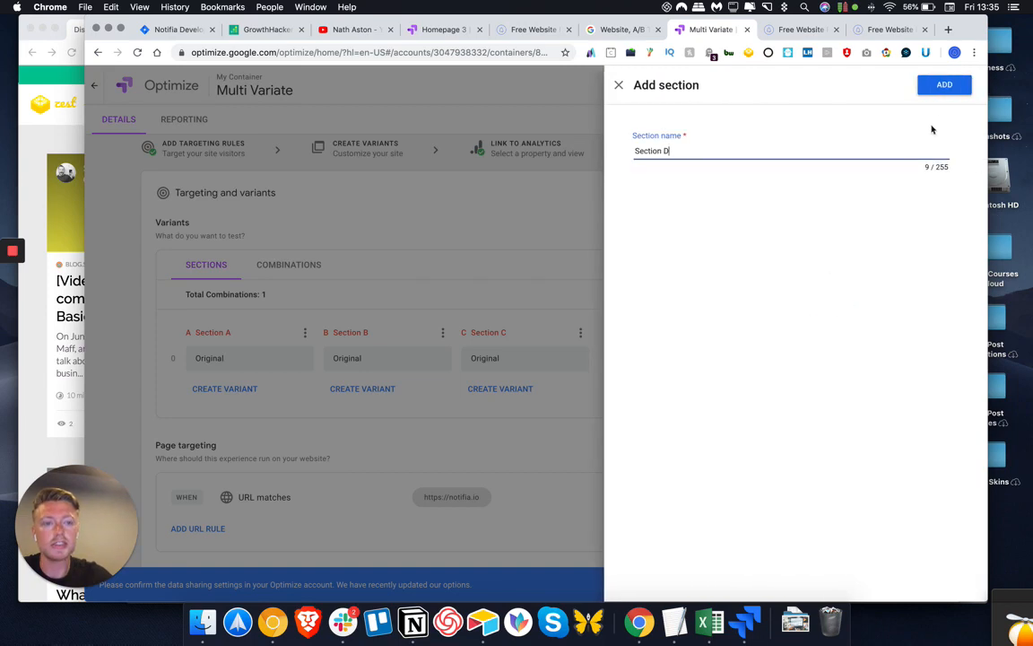
key(Return)
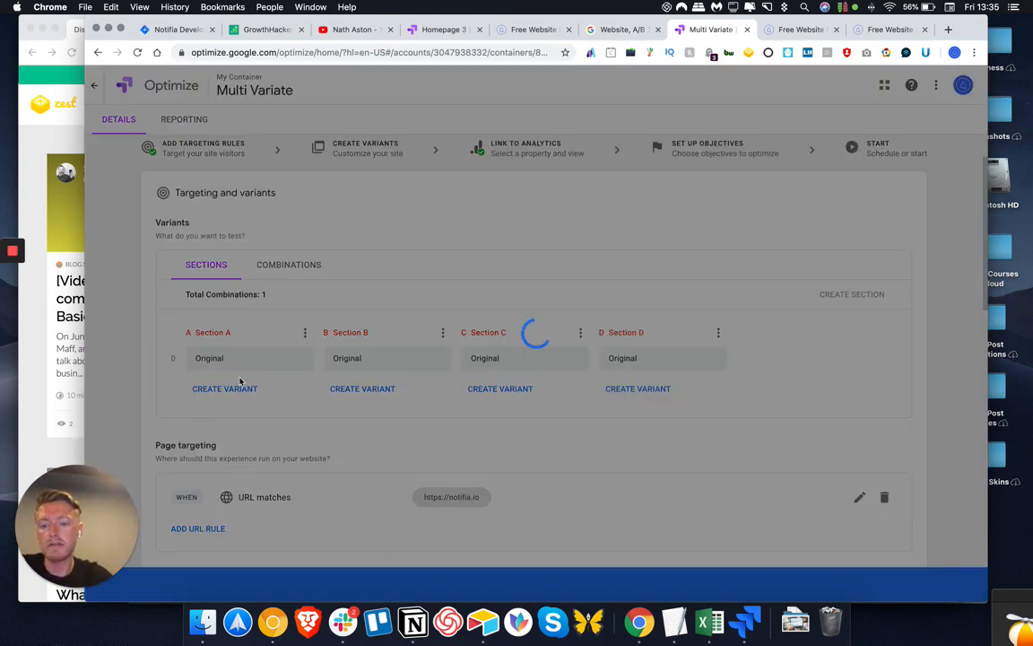
- Rename Section A of the multivariate test as "Headline"
scroll(235, 391, down, 1)
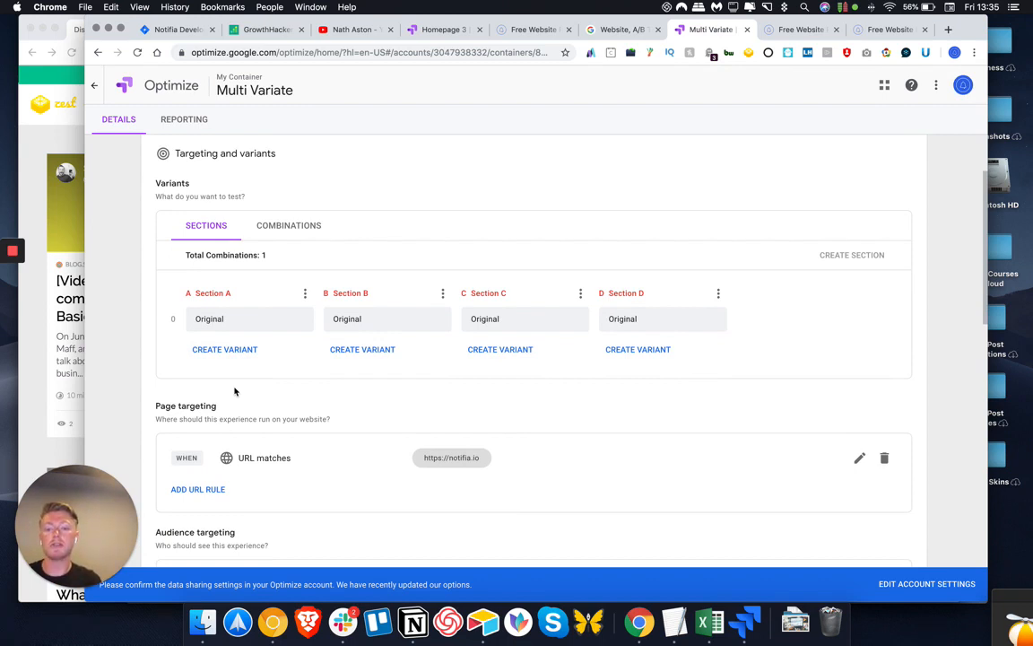
click(305, 294)
click(314, 302)
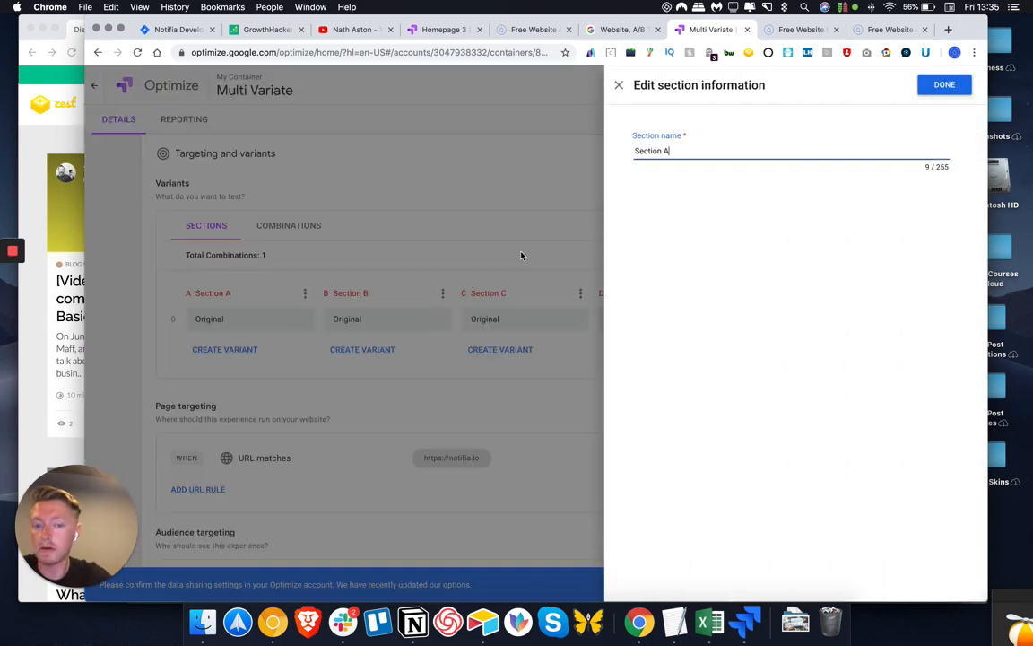
drag(669, 150, 514, 130)
text(Headline)
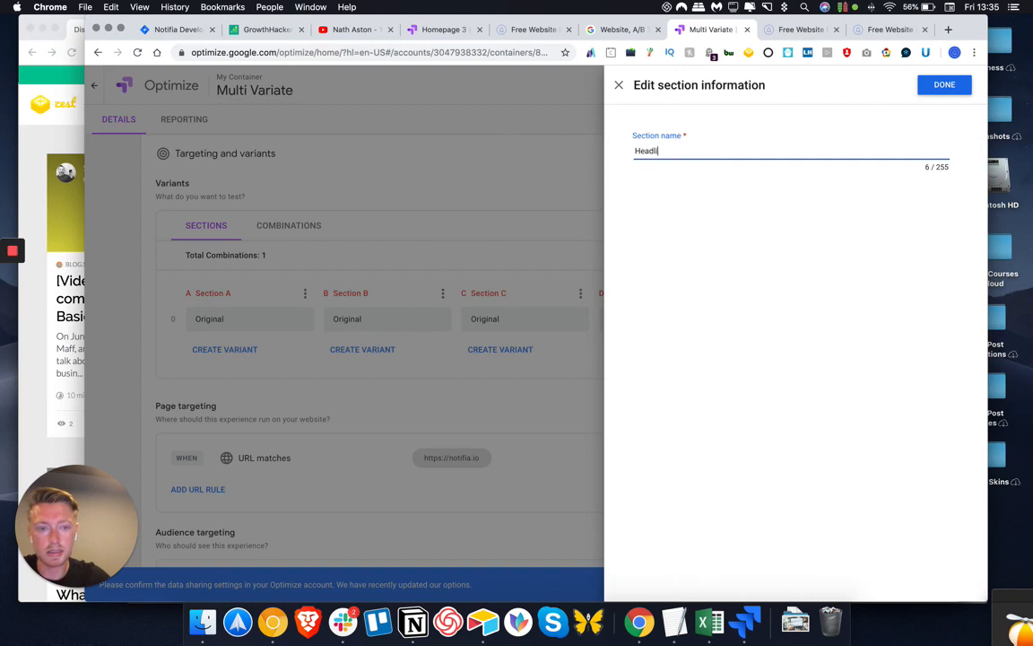
click(942, 84)
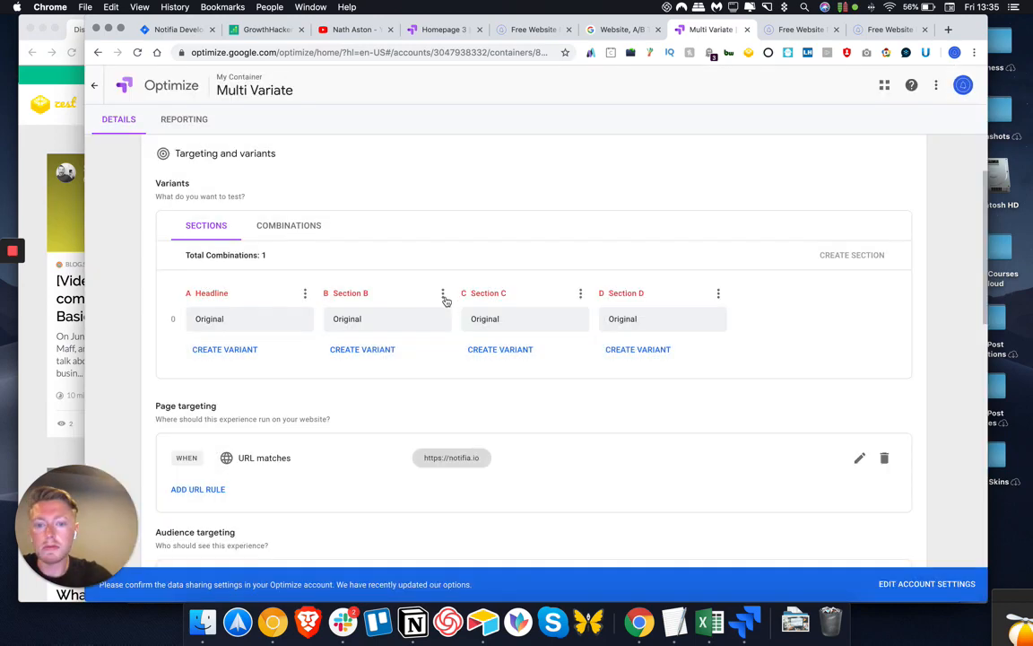
- Rename Section B of the multivariate test as "Subtext"
click(443, 294)
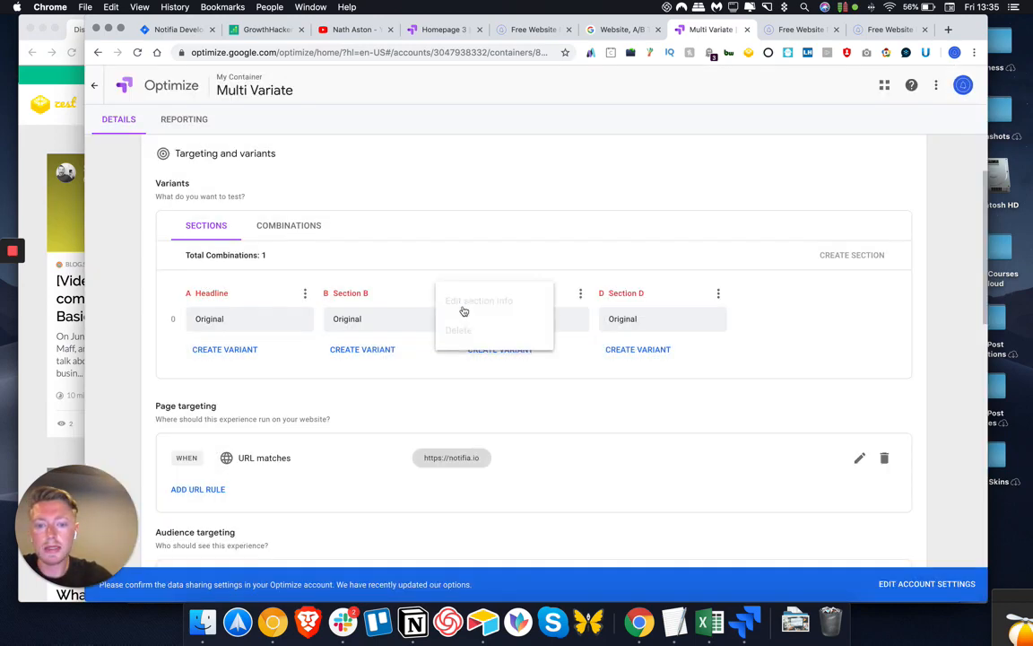
click(463, 301)
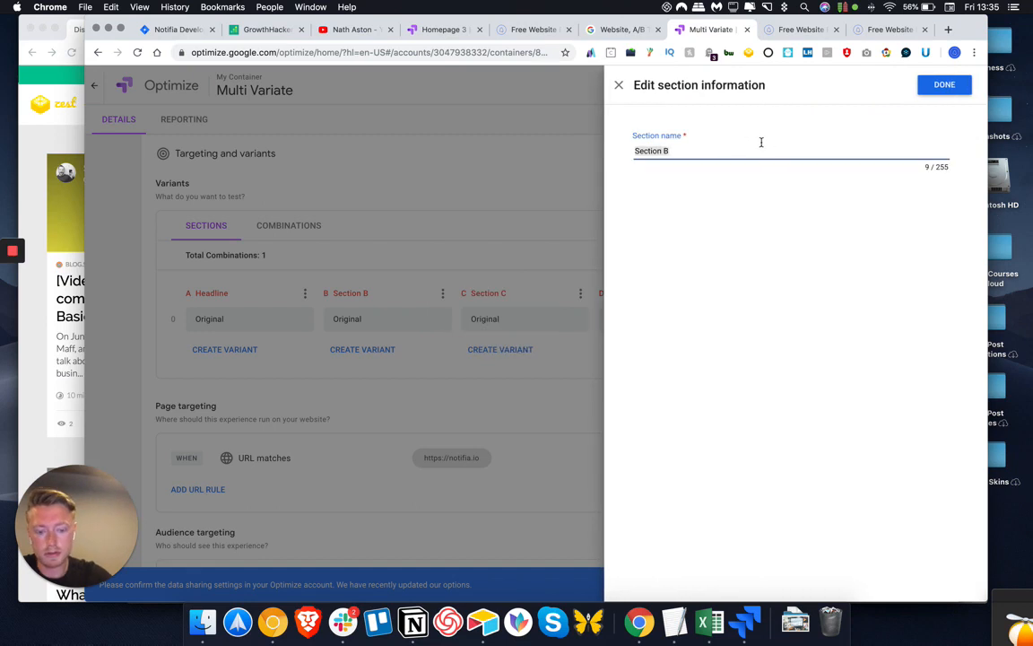
text(Subtext)
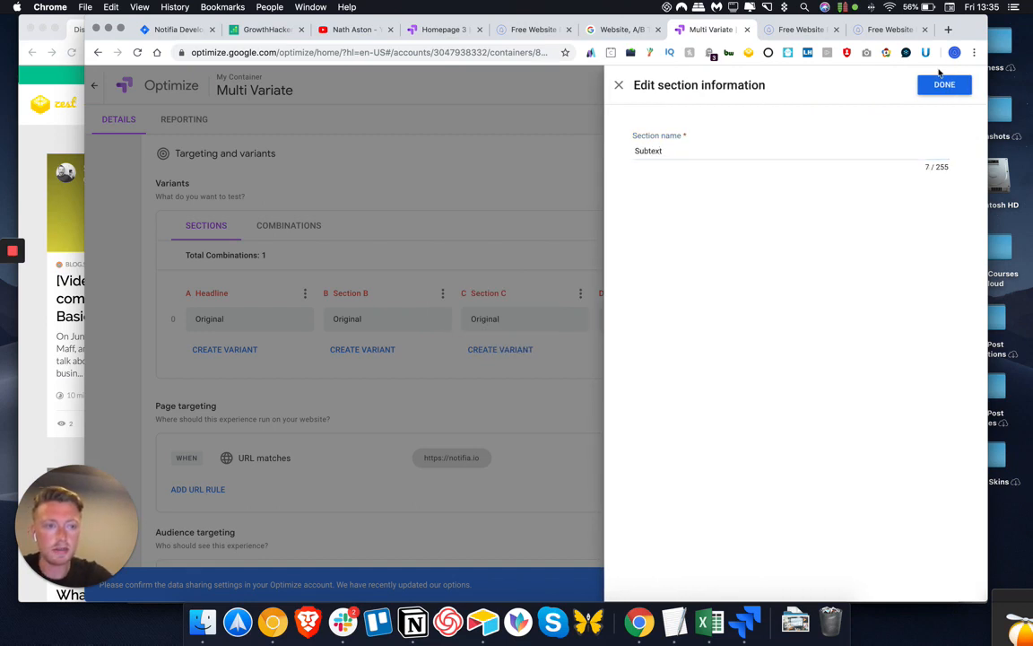
click(931, 84)
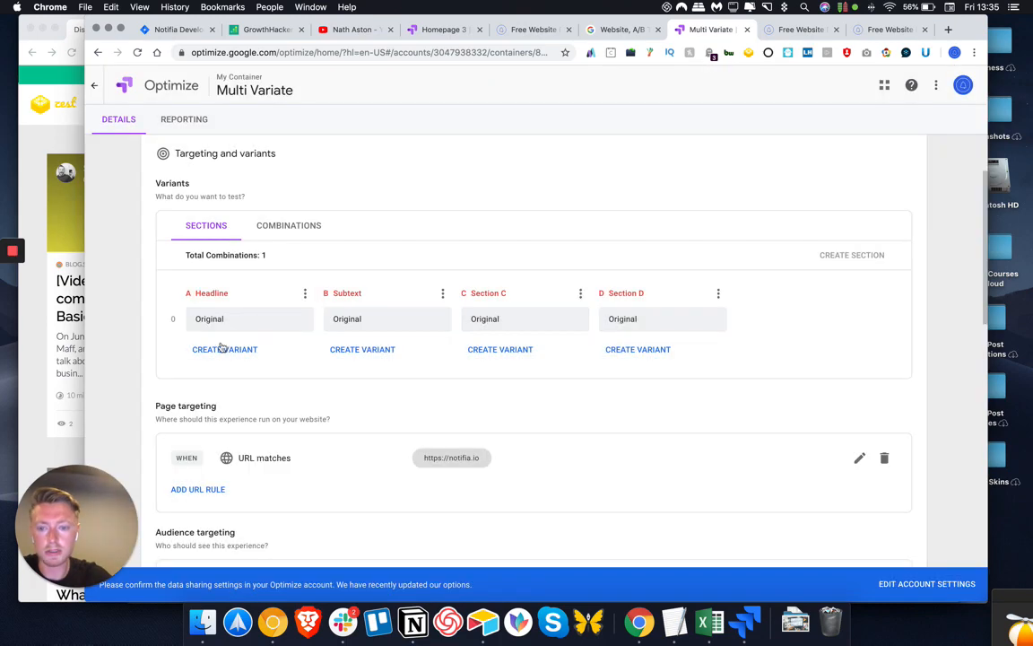
- Add a variant named "Variant 1" to the Headline section and open it in the page editor
click(224, 350)
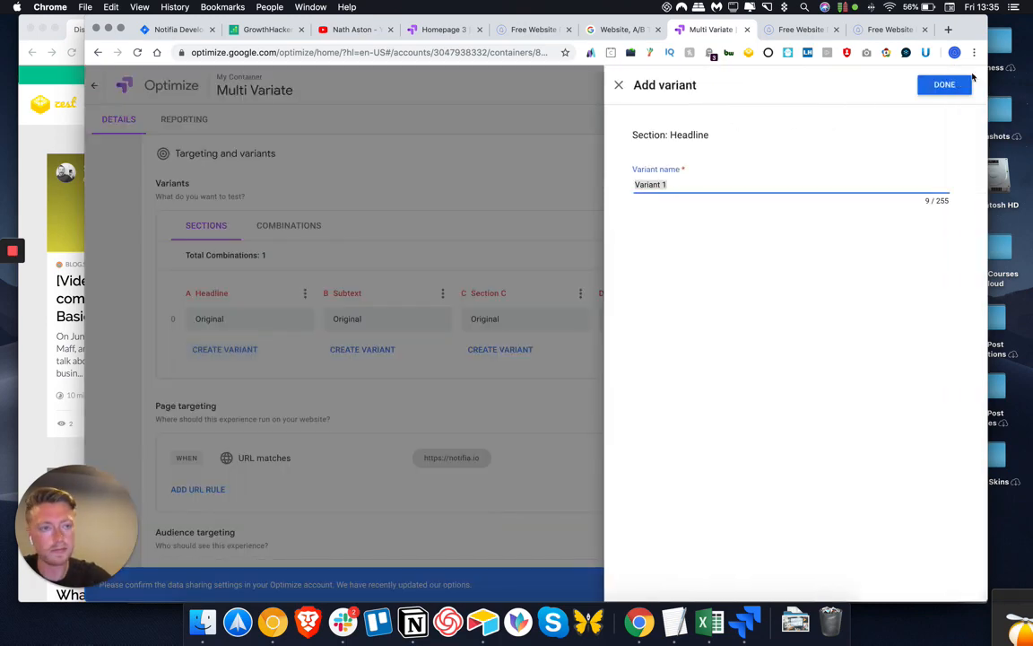
click(945, 84)
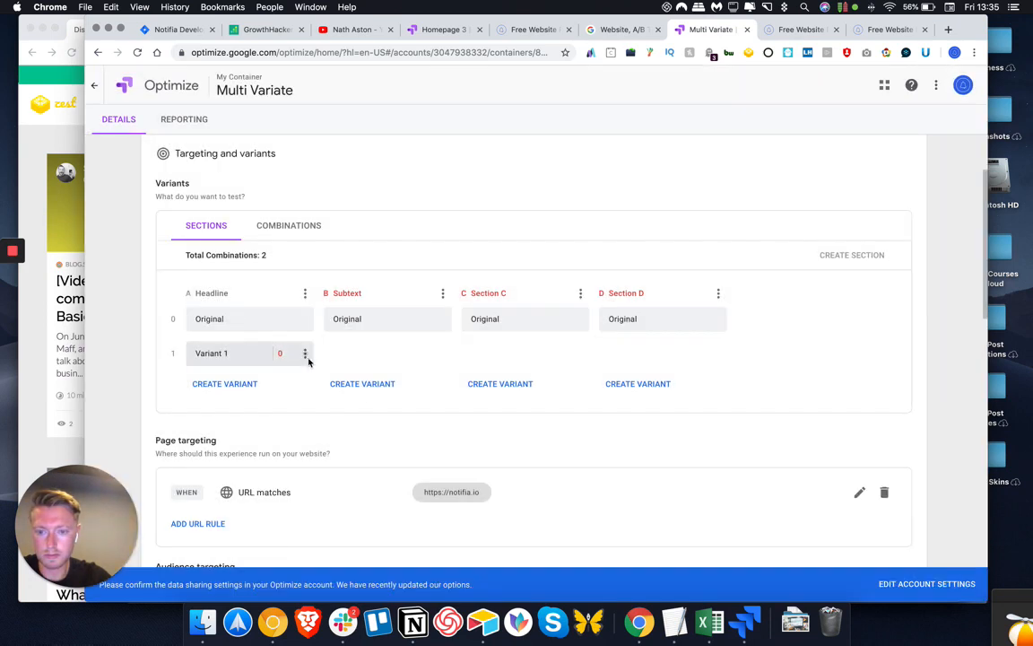
click(305, 355)
click(204, 355)
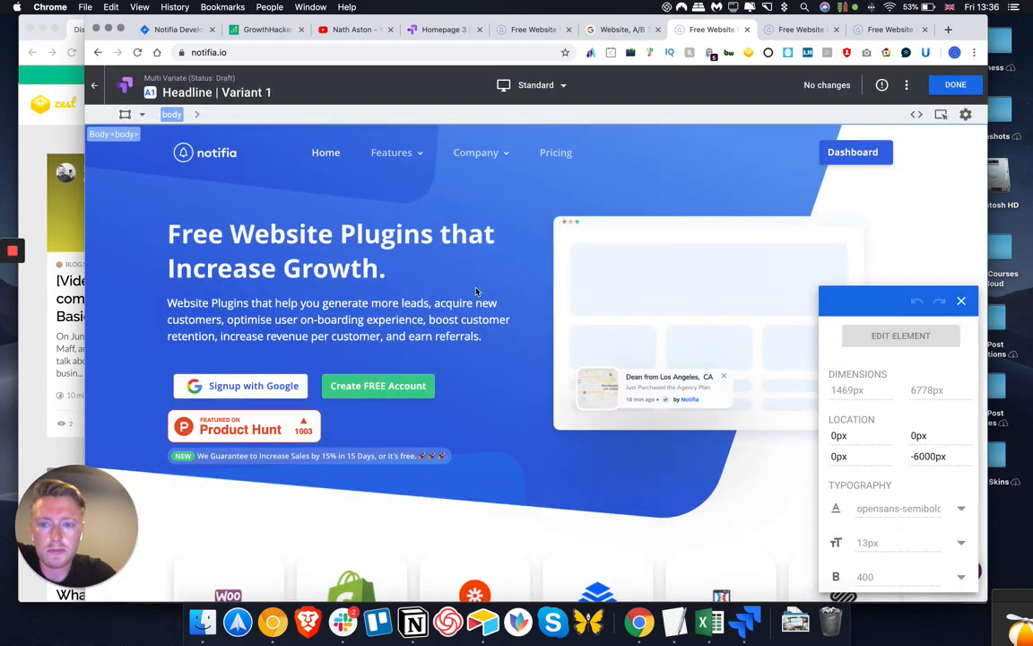
- Replace the homepage hero headline's text with "28+ Free Website Marketing Tools"
click(251, 249)
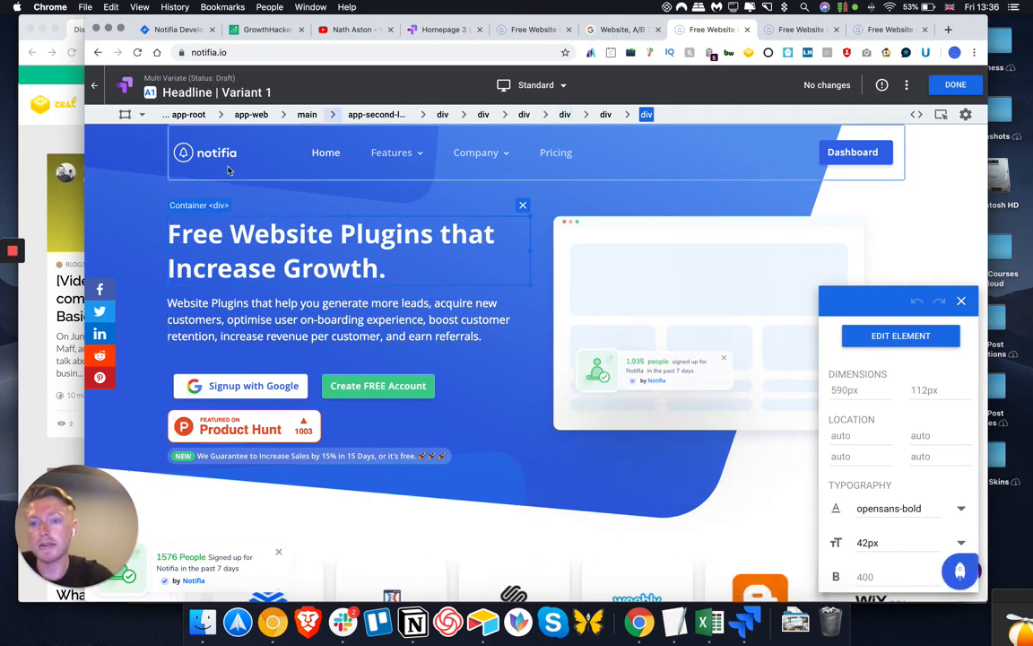
right_click(301, 260)
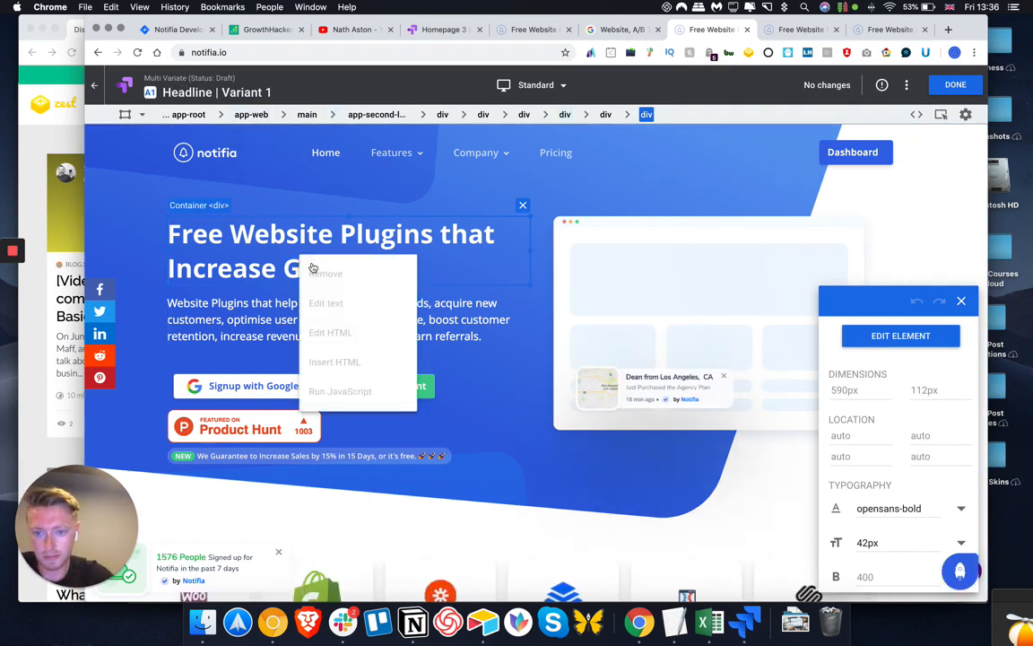
click(369, 302)
triple_click(291, 267)
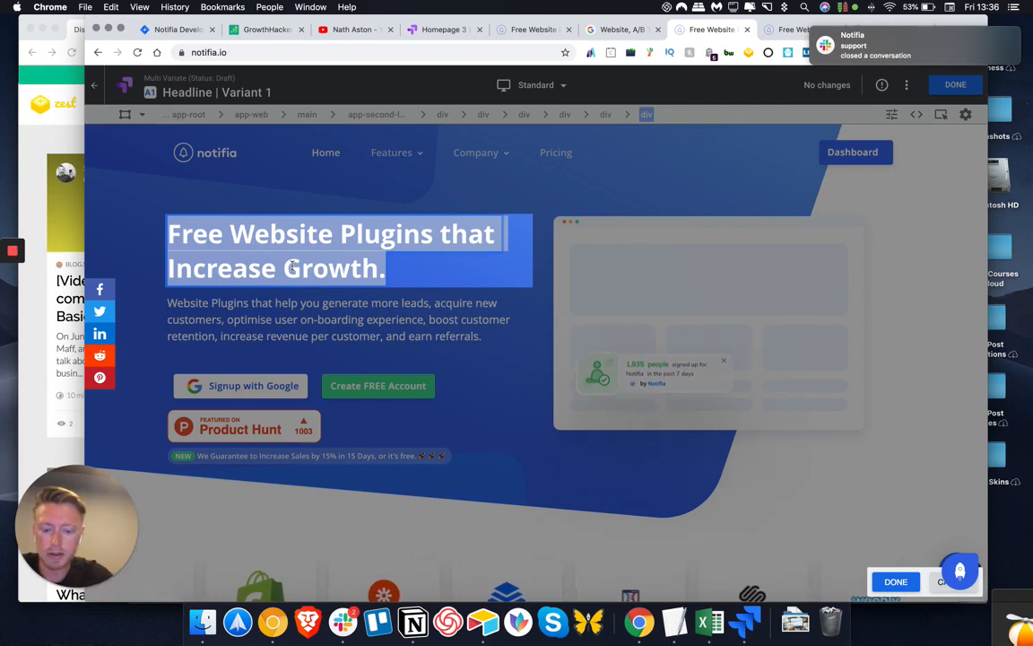
text(28+ Free Website Mak)
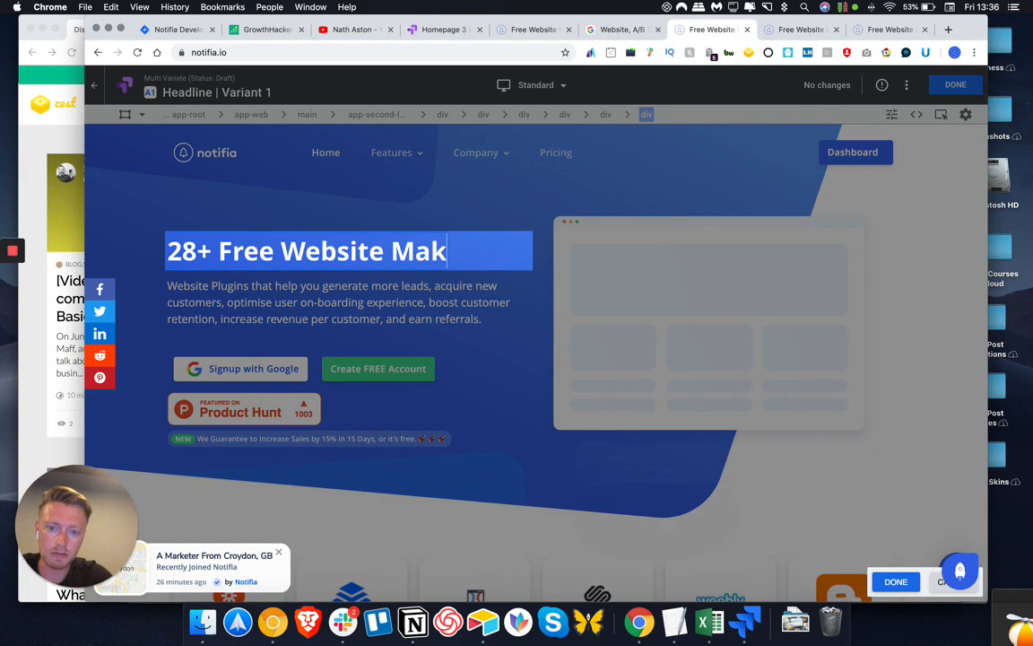
key(BackSpace)
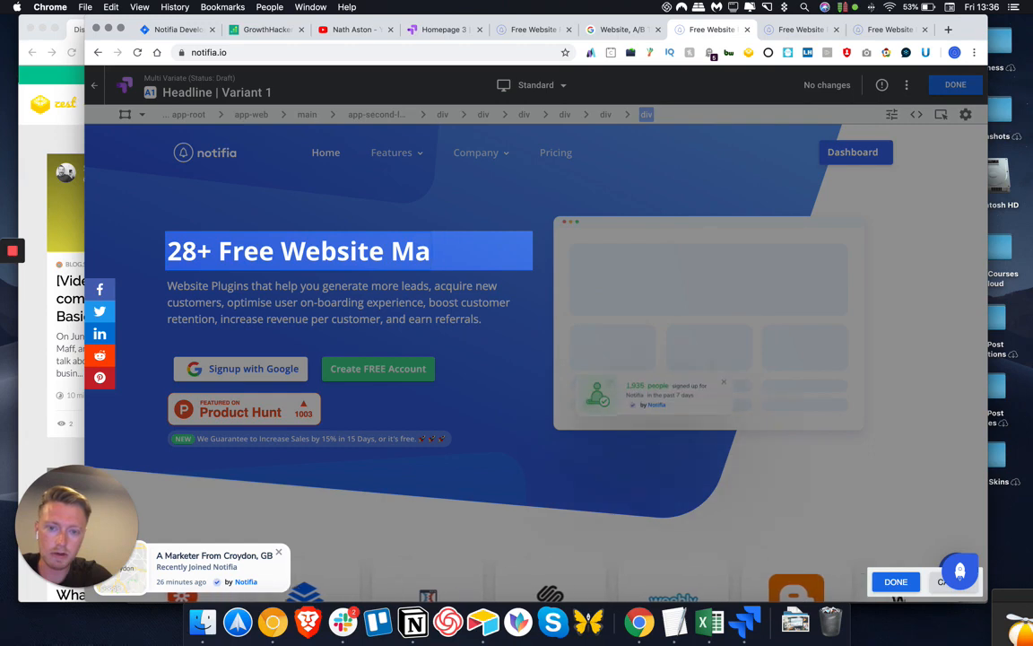
text(rketing T)
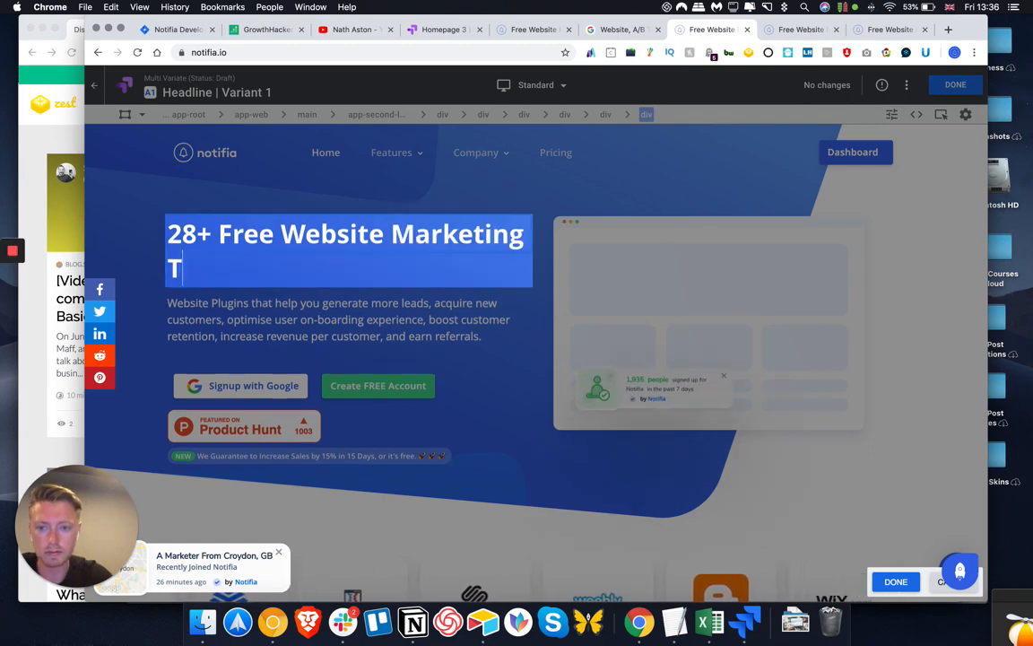
text(ools)
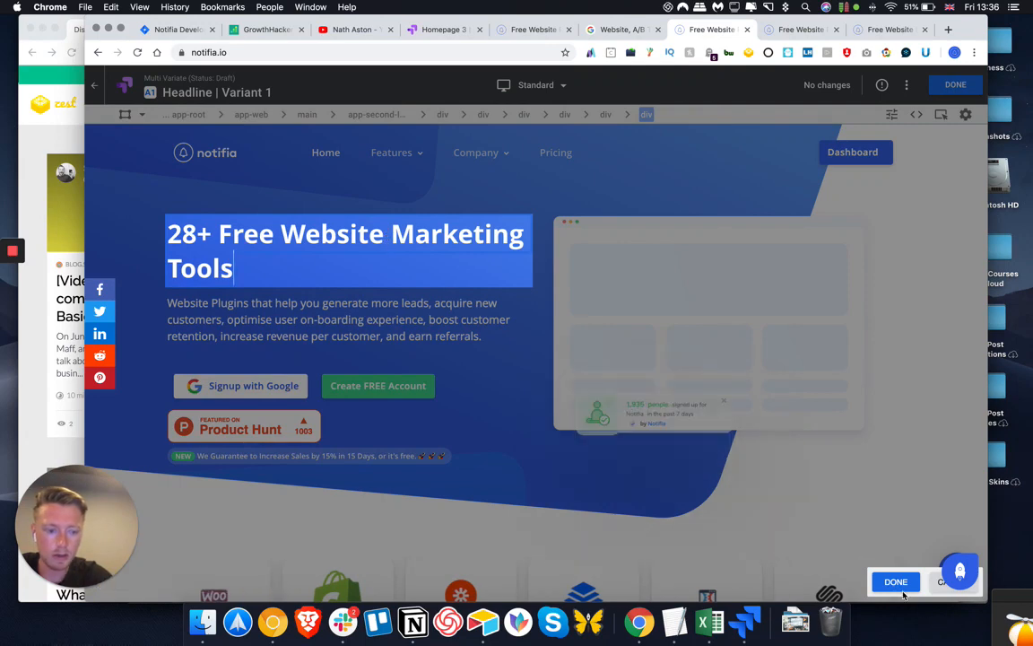
click(899, 586)
- Insert a <br> line break before "Marketing" in the headline's HTML and apply the change
click(321, 236)
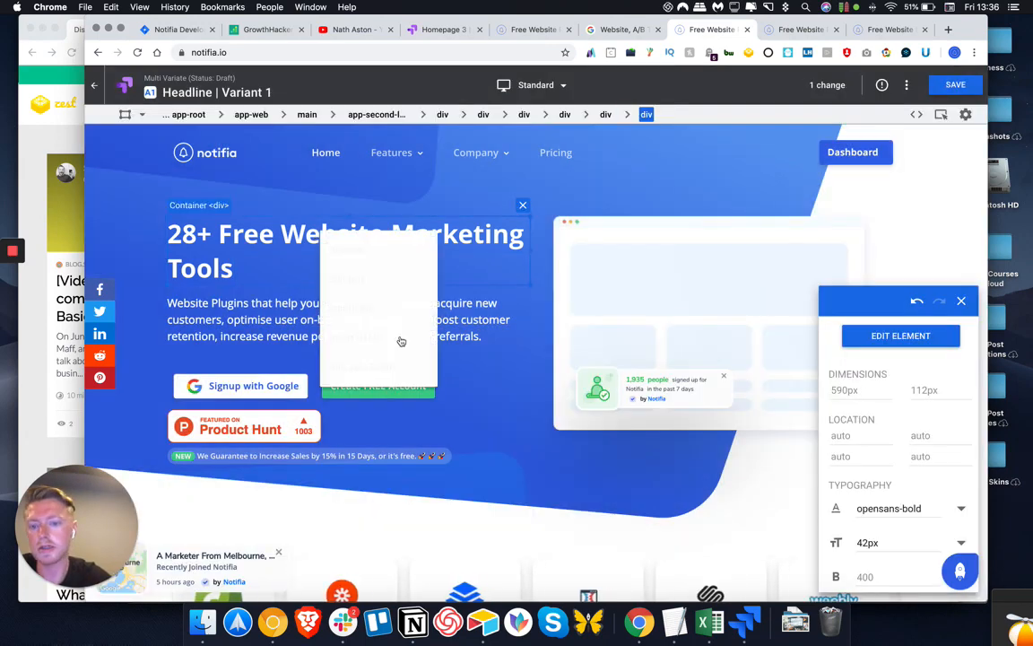
click(382, 314)
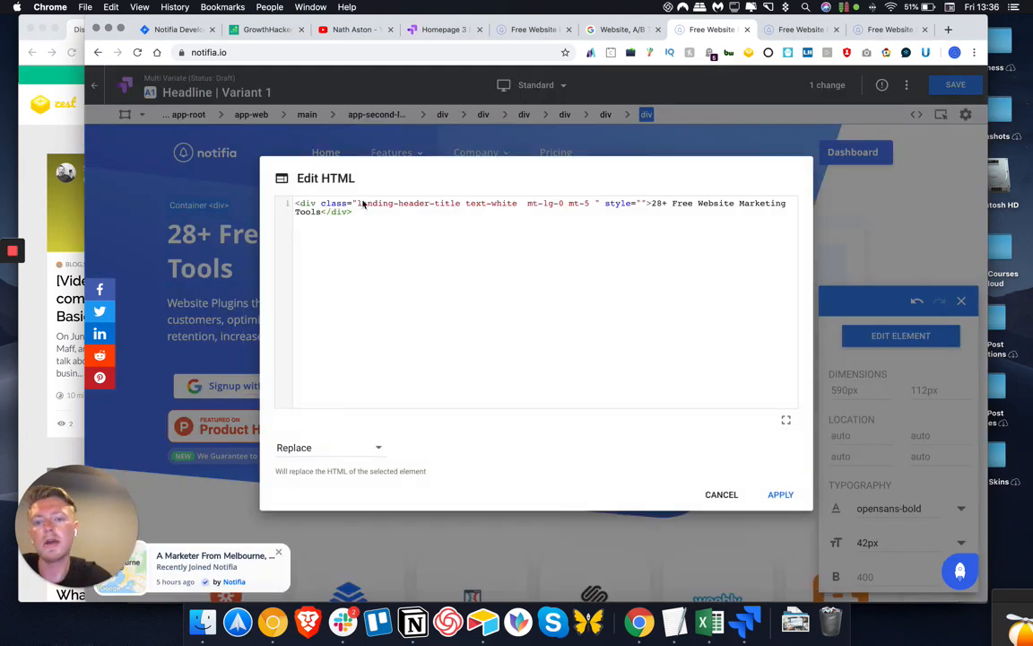
click(740, 203)
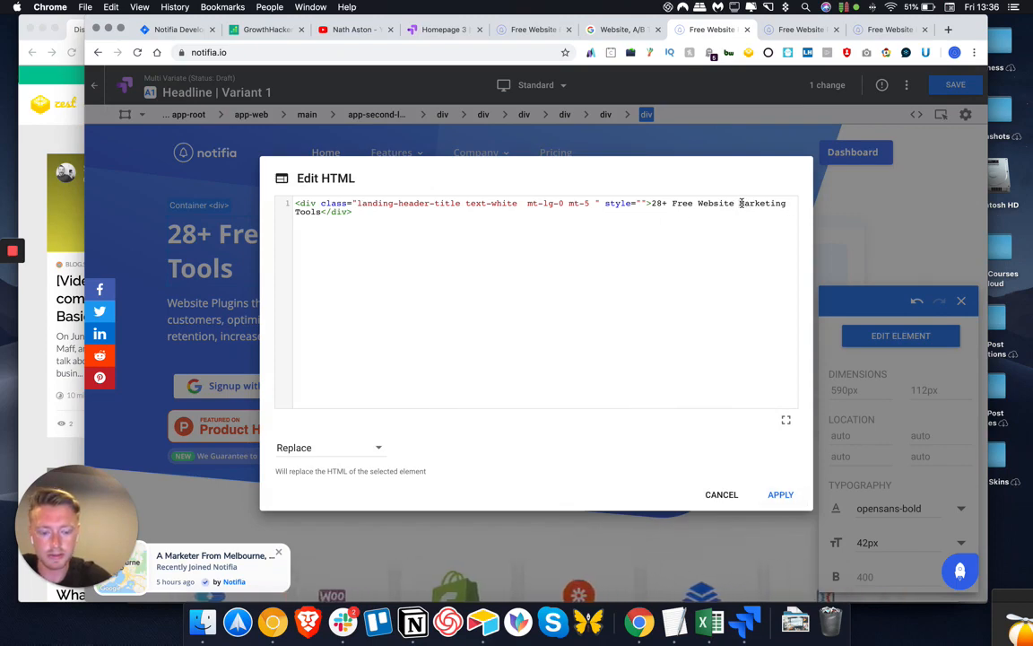
text(<br>)
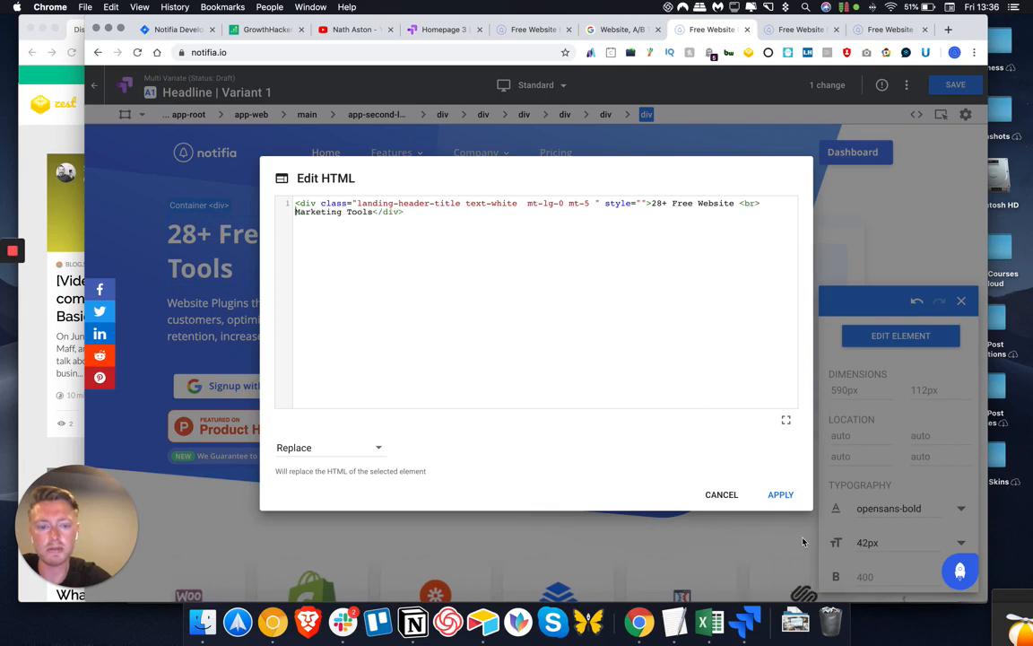
click(780, 494)
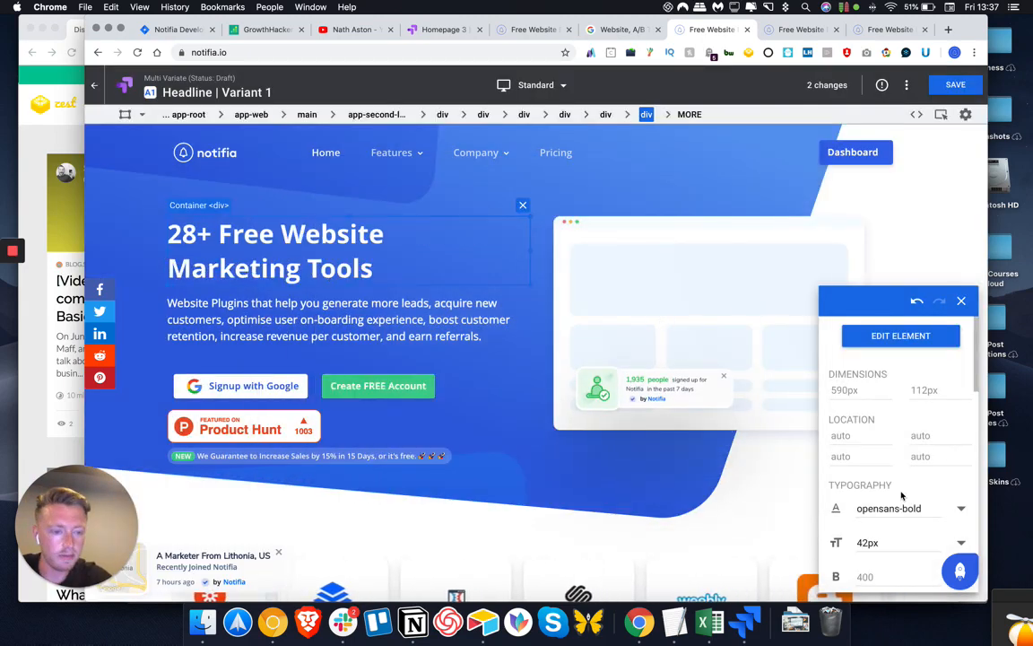
- Enlarge the headline's font size to 56 px, save the variant and return to the experiment's details
scroll(879, 520, down, 1)
click(868, 513)
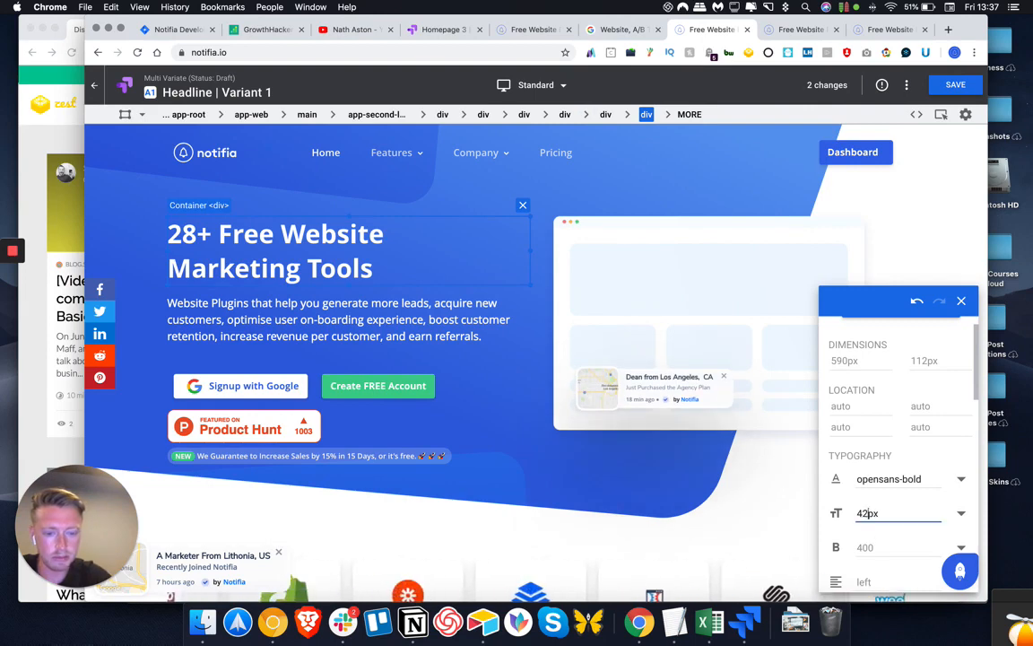
key(BackSpace)
key(BackSpace)
text(50)
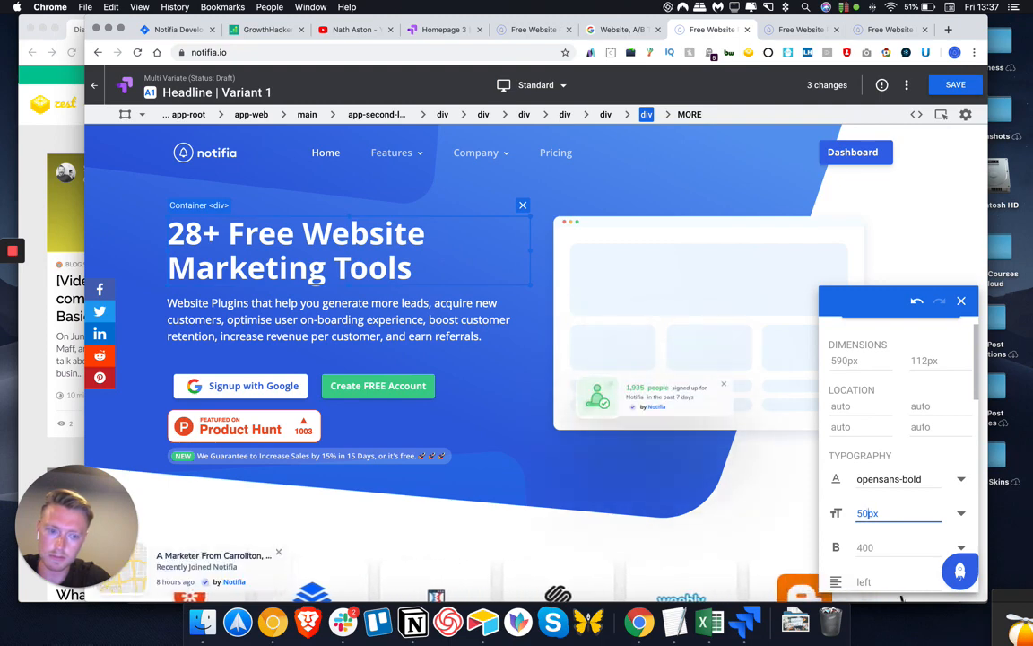
key(BackSpace)
text(6.)
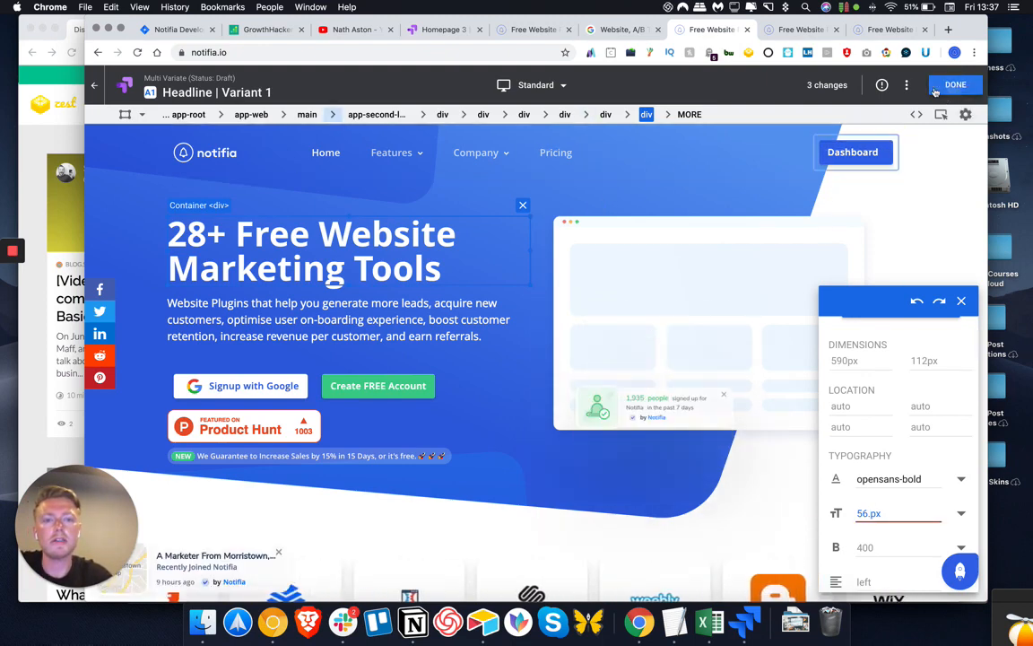
click(936, 90)
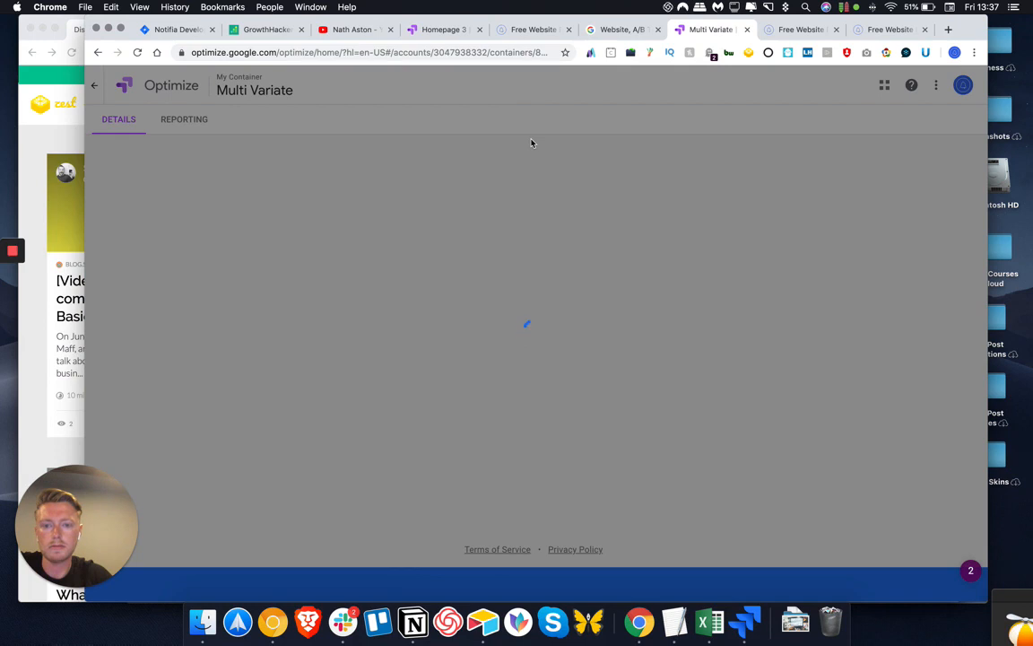
- Add a variant named "Variant 2" to the Headline section
scroll(233, 446, down, 2)
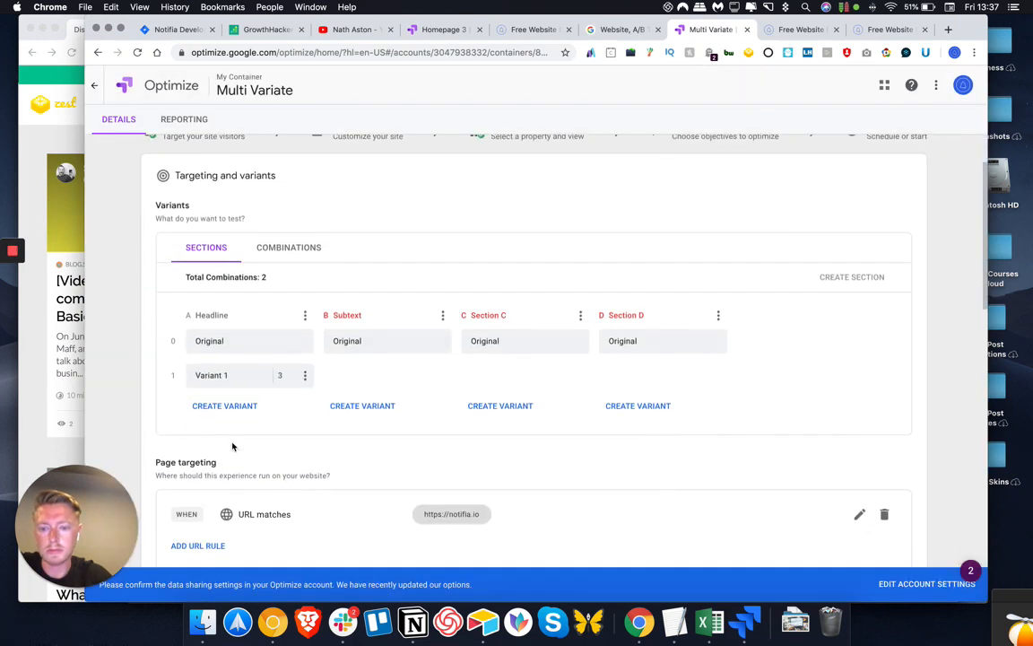
click(226, 409)
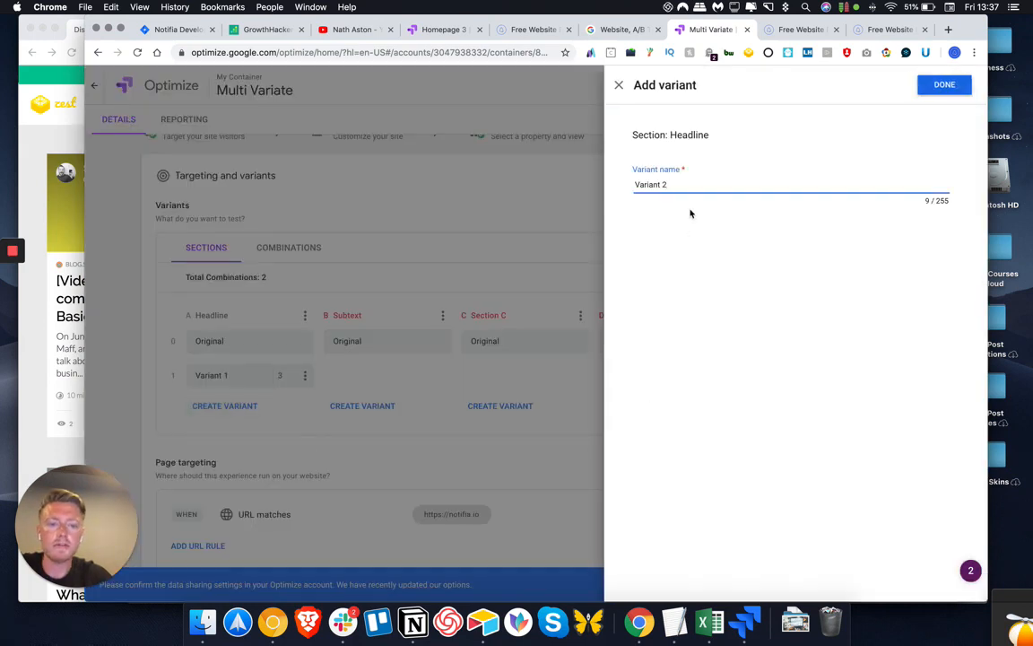
click(944, 86)
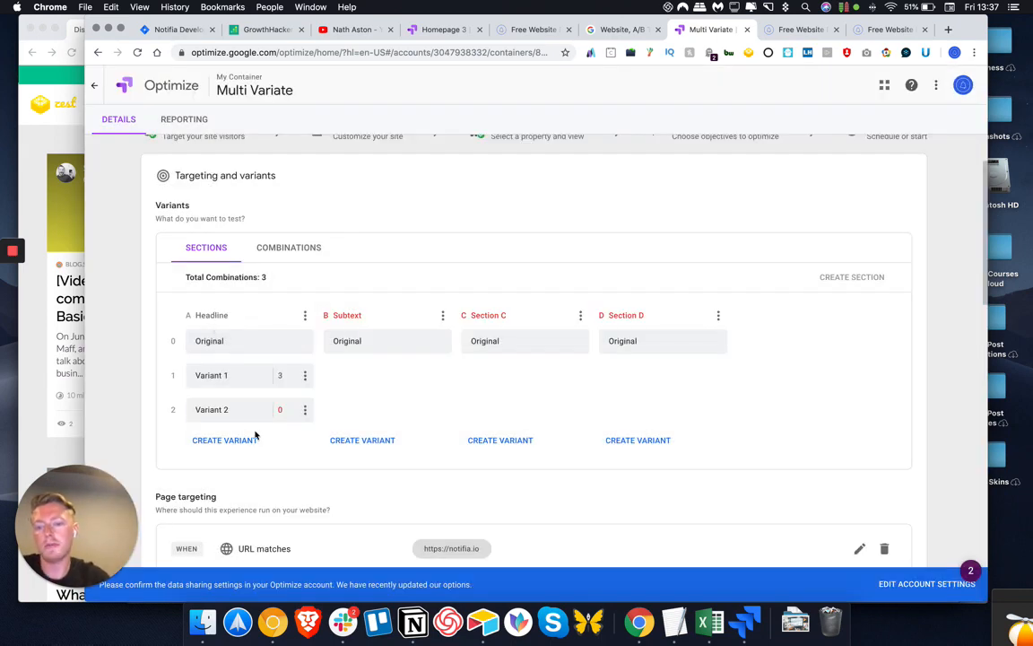
click(306, 412)
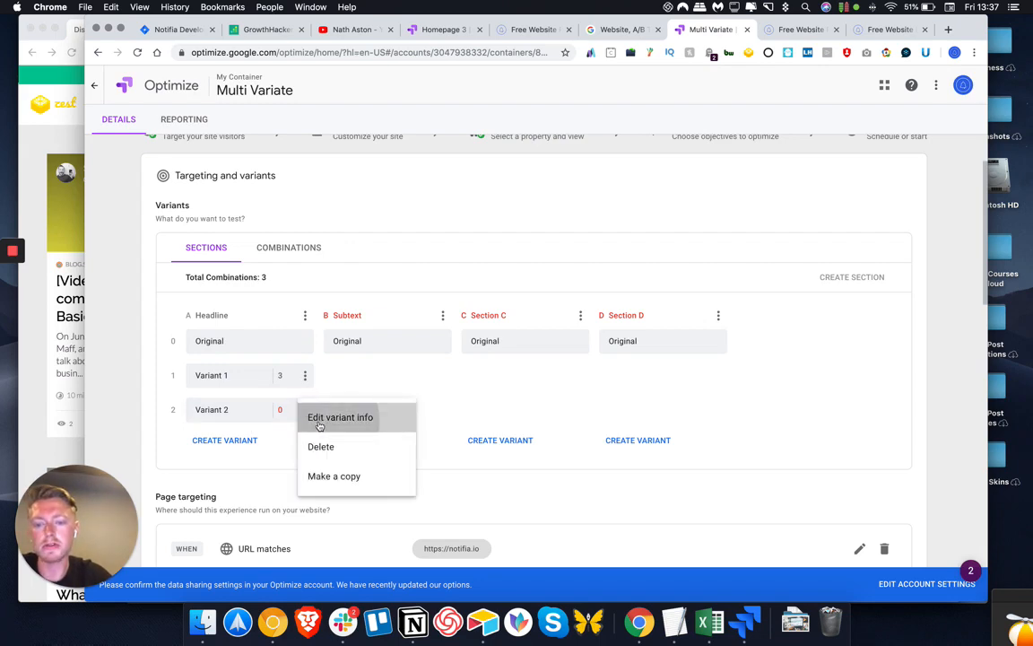
click(319, 423)
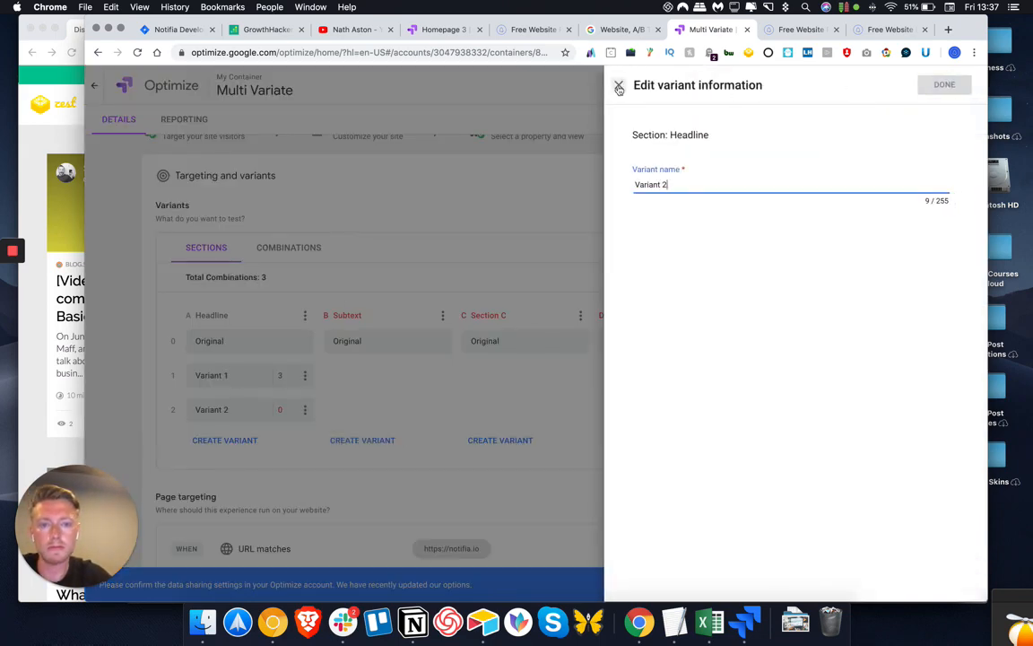
click(619, 86)
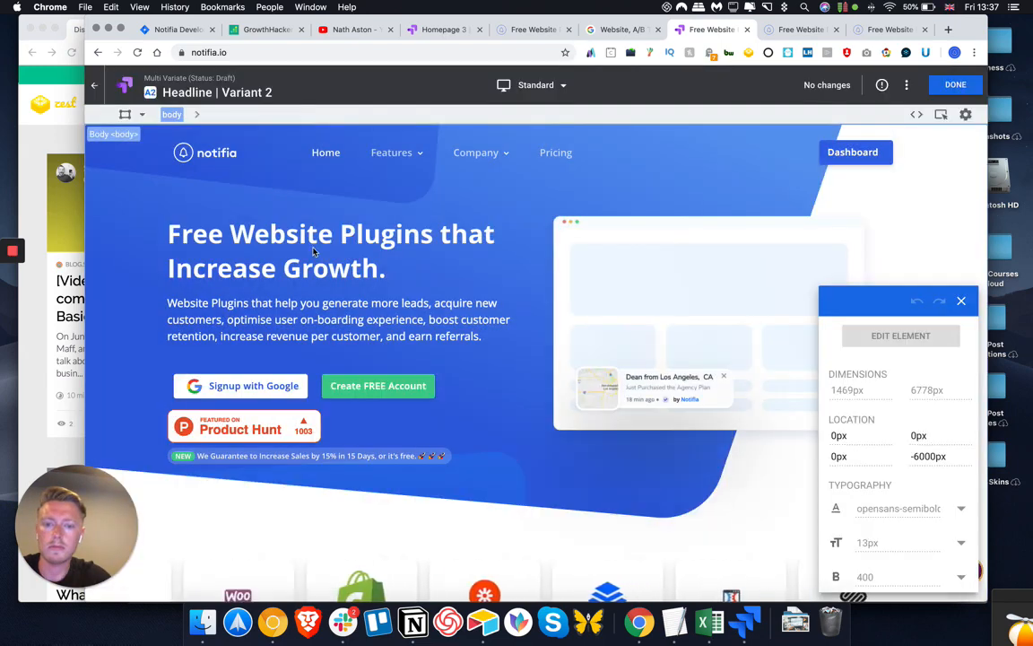
- Change the hero headline's text to "Free Website Plugins to Supercharge Growth" in Headline's Variant 2 and save the variant
click(312, 251)
right_click(312, 251)
click(349, 295)
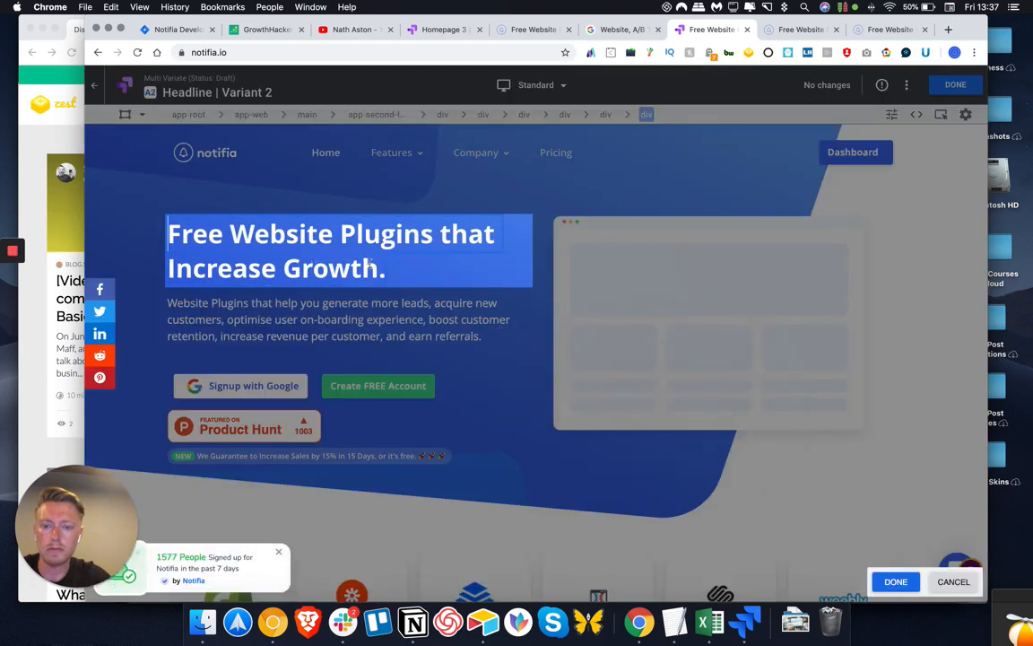
drag(392, 271, 344, 231)
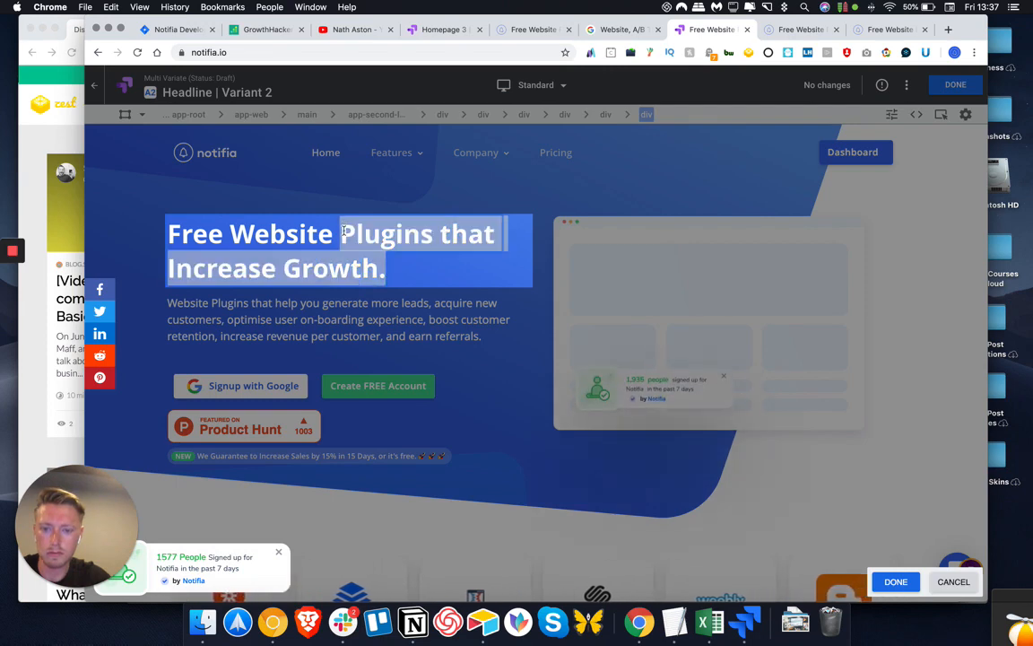
click(351, 269)
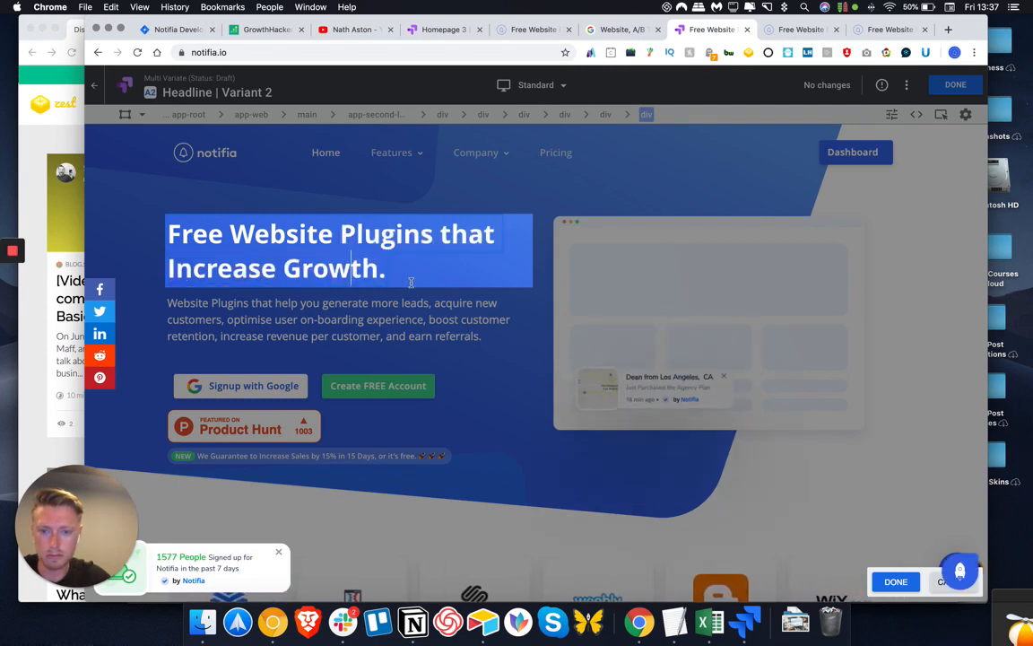
drag(392, 274, 450, 237)
key(shift+Left)
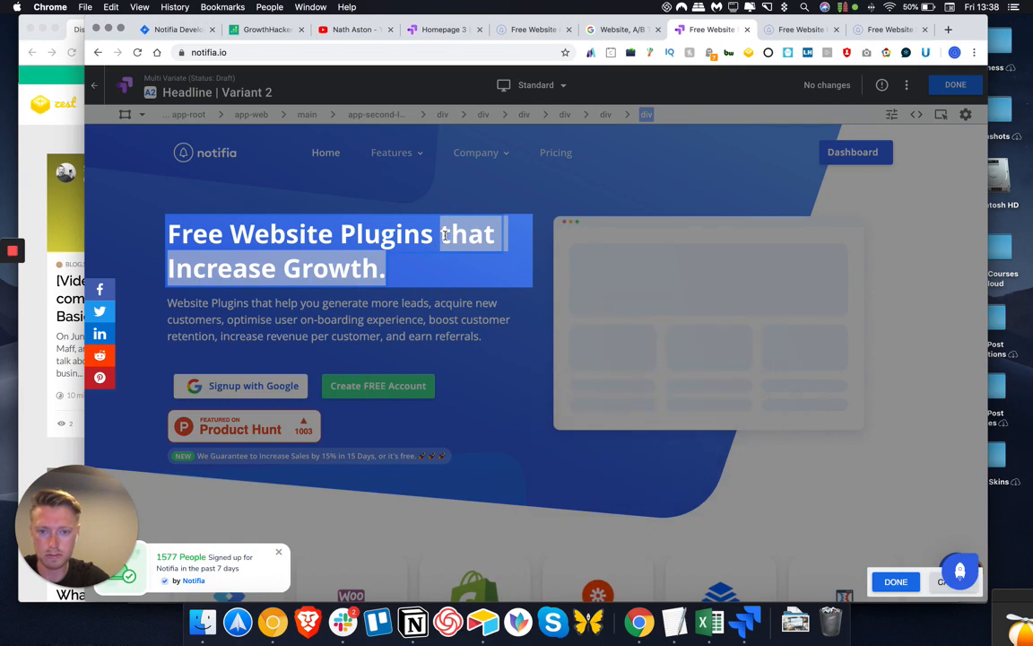
text(to Superc)
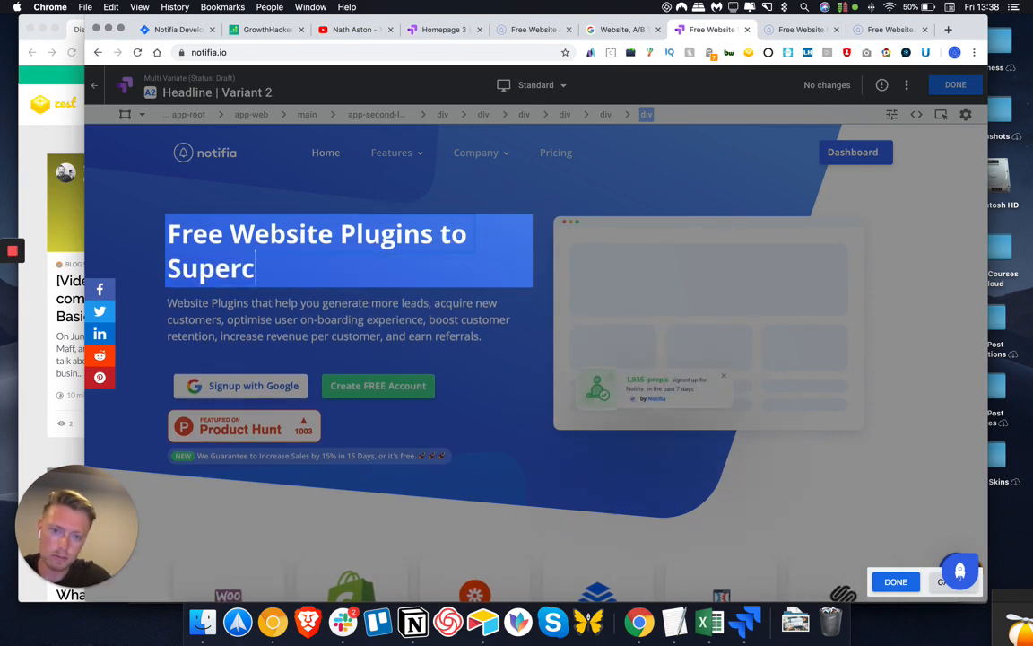
text(harge Growth)
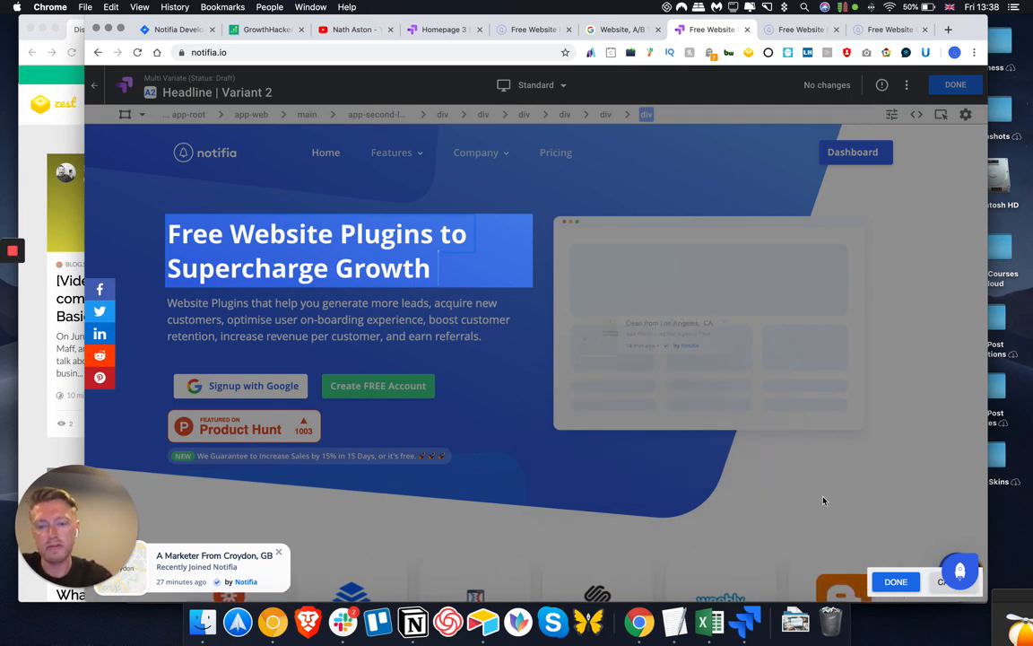
click(897, 580)
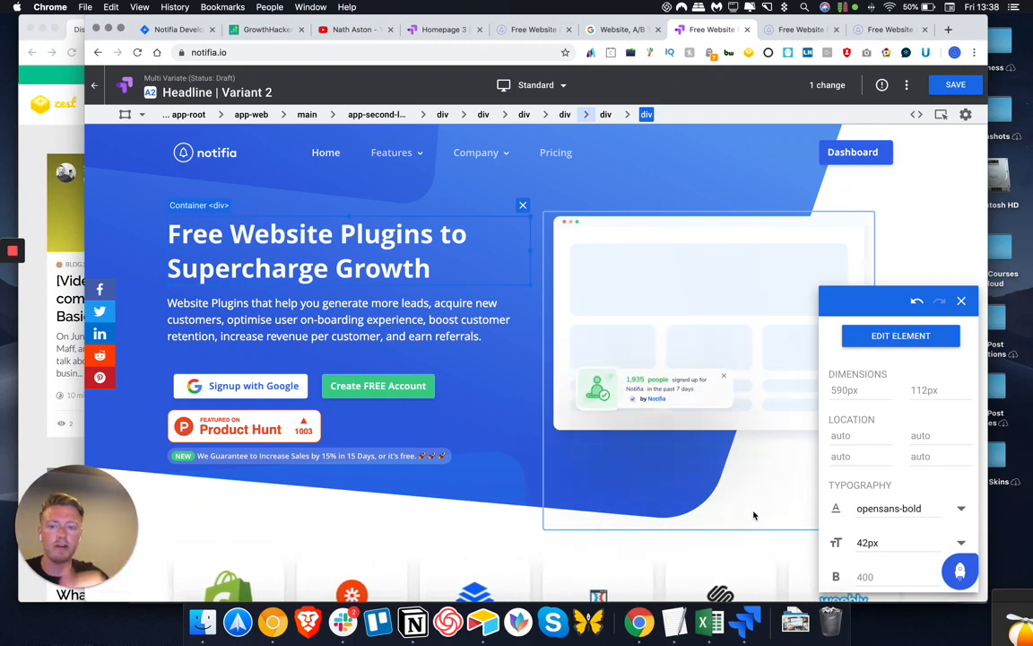
click(957, 85)
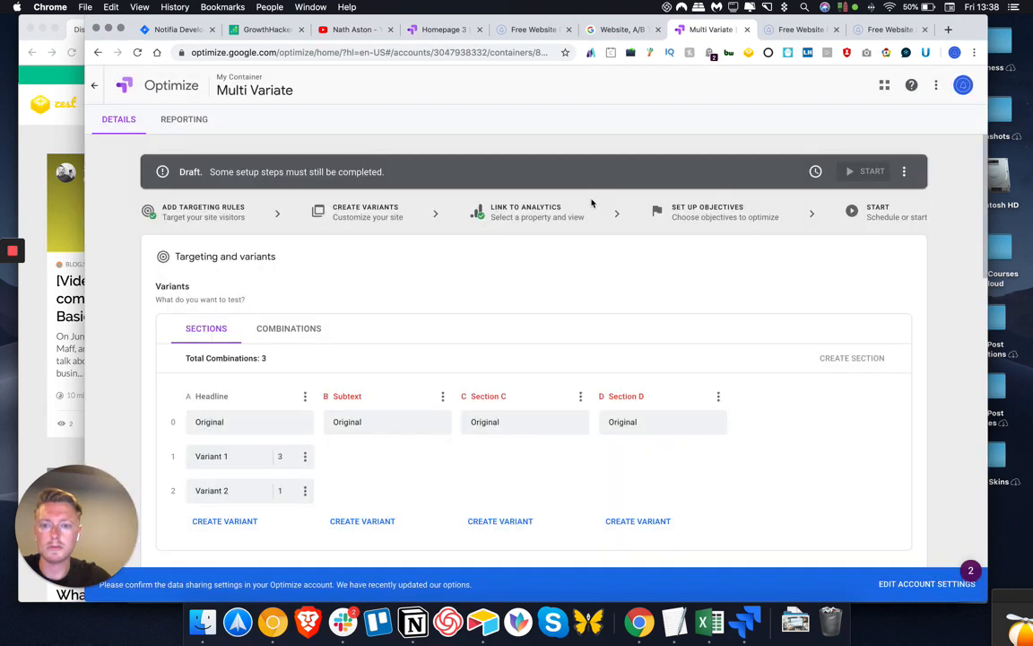
scroll(375, 440, down, 3)
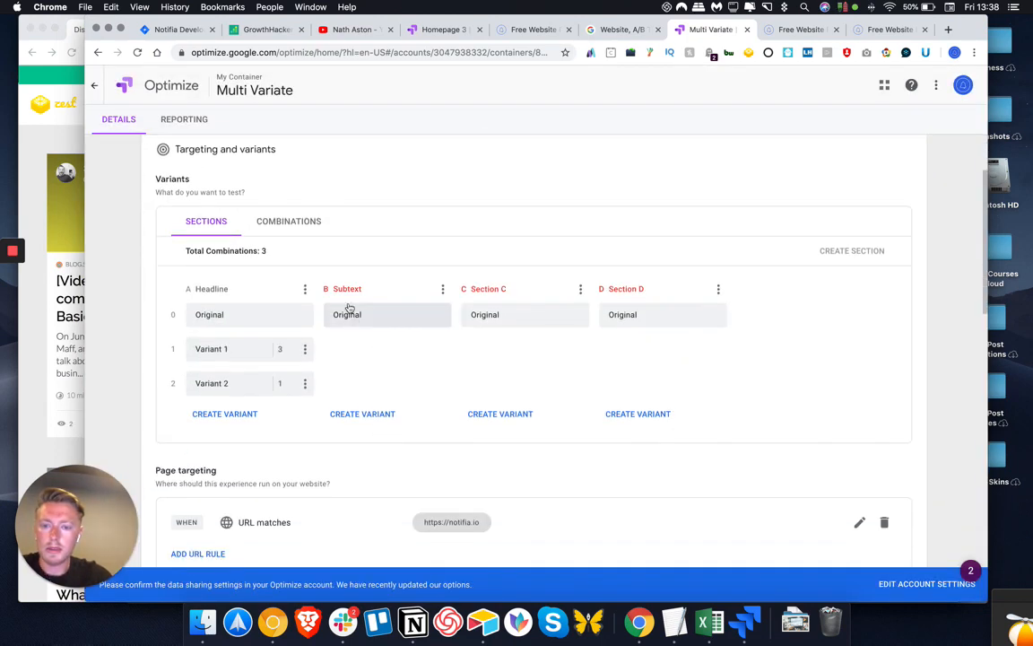
click(442, 289)
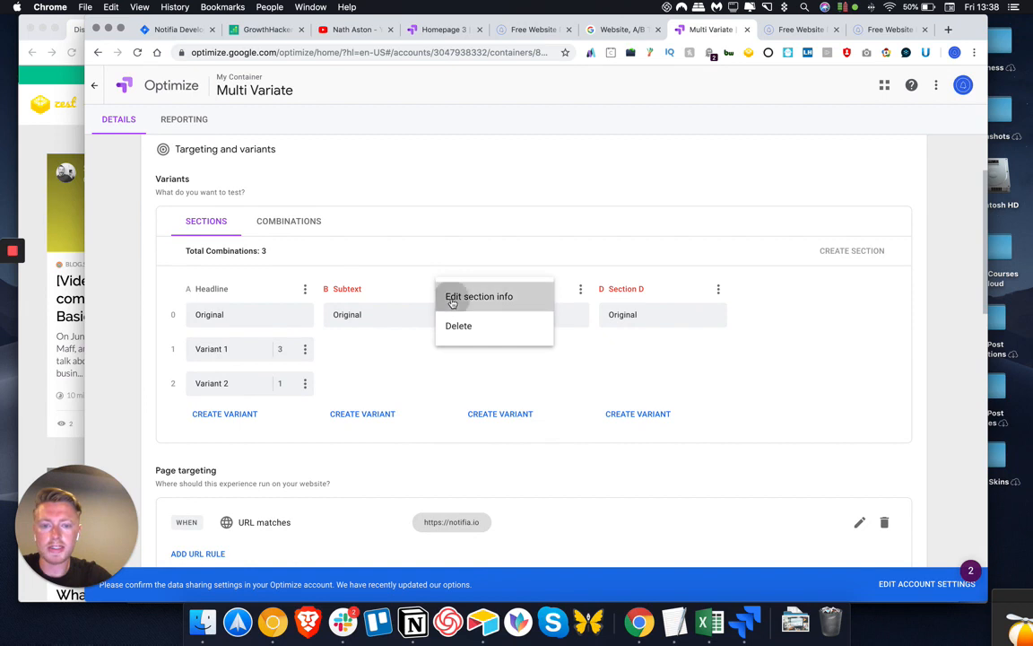
click(445, 296)
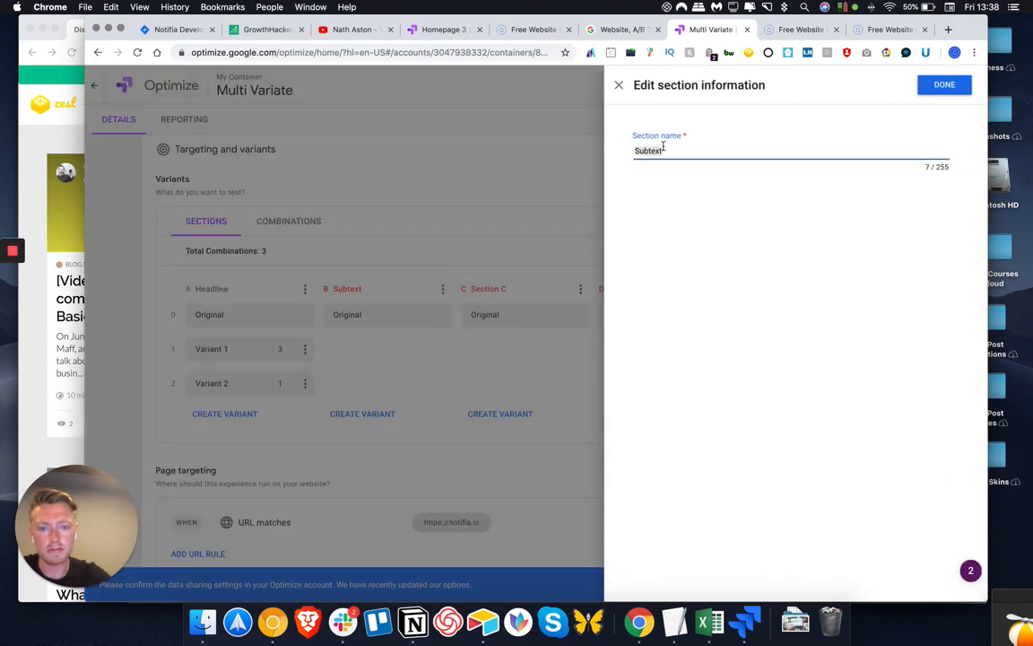
click(944, 86)
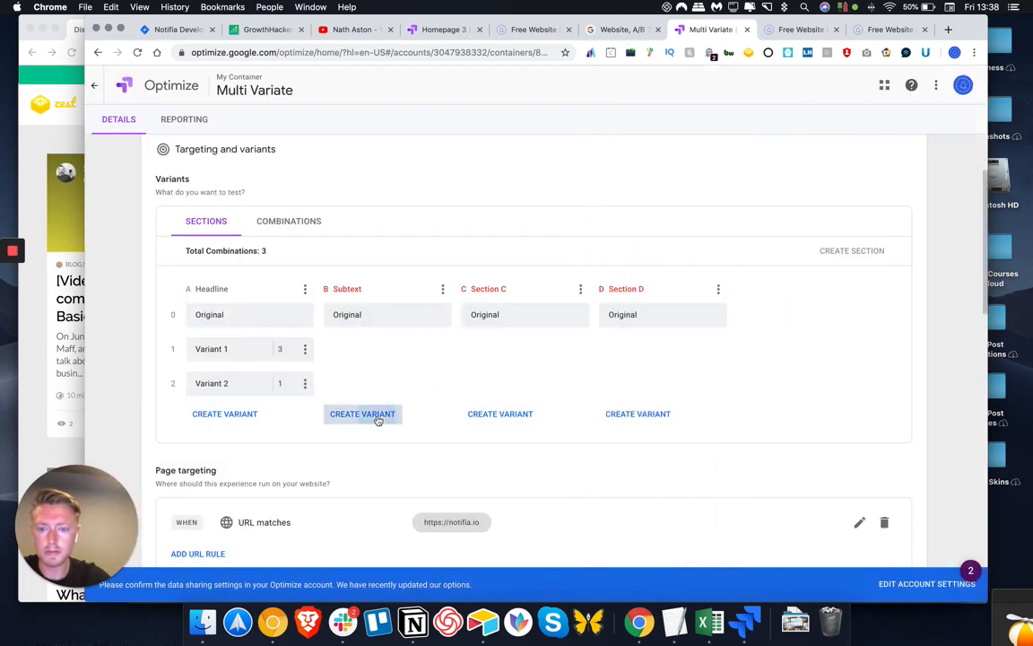
- Add a variant named "Variant 1" to the Subtext section and reload its page in the editor
click(366, 415)
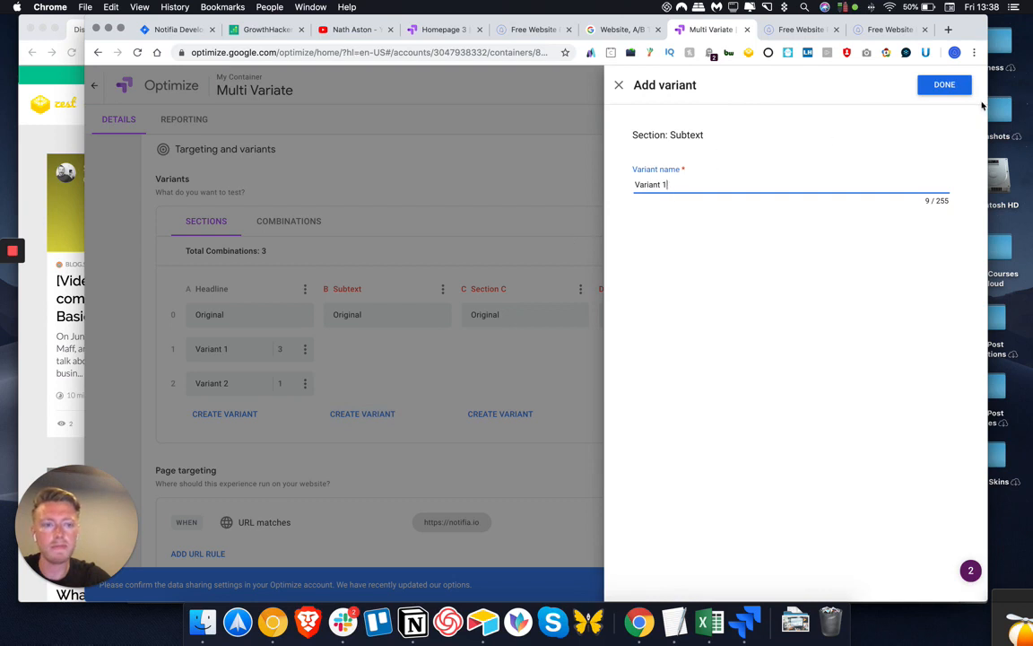
click(944, 86)
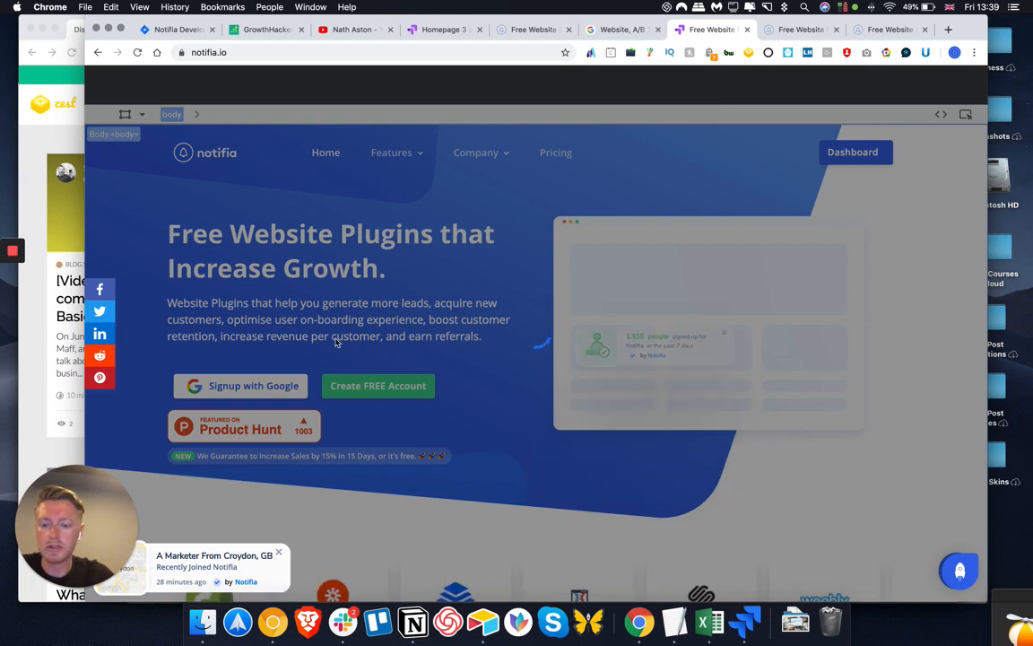
key(super+r)
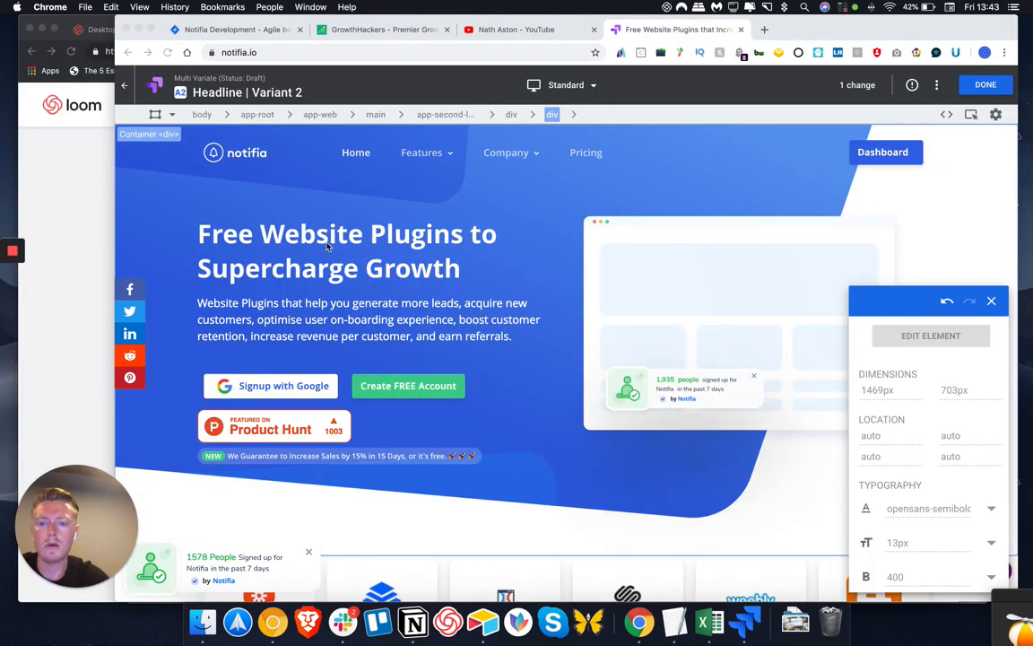
- Copy the hero headline's full text from Headline's Variant 2 and return to the experiment's details
click(362, 237)
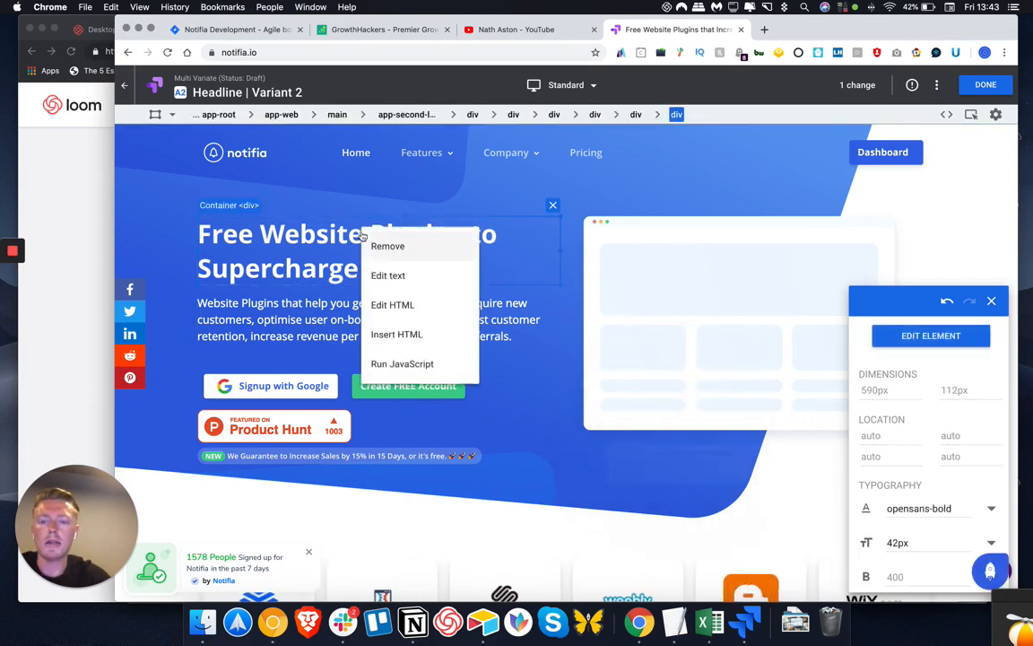
click(404, 270)
drag(460, 269, 184, 219)
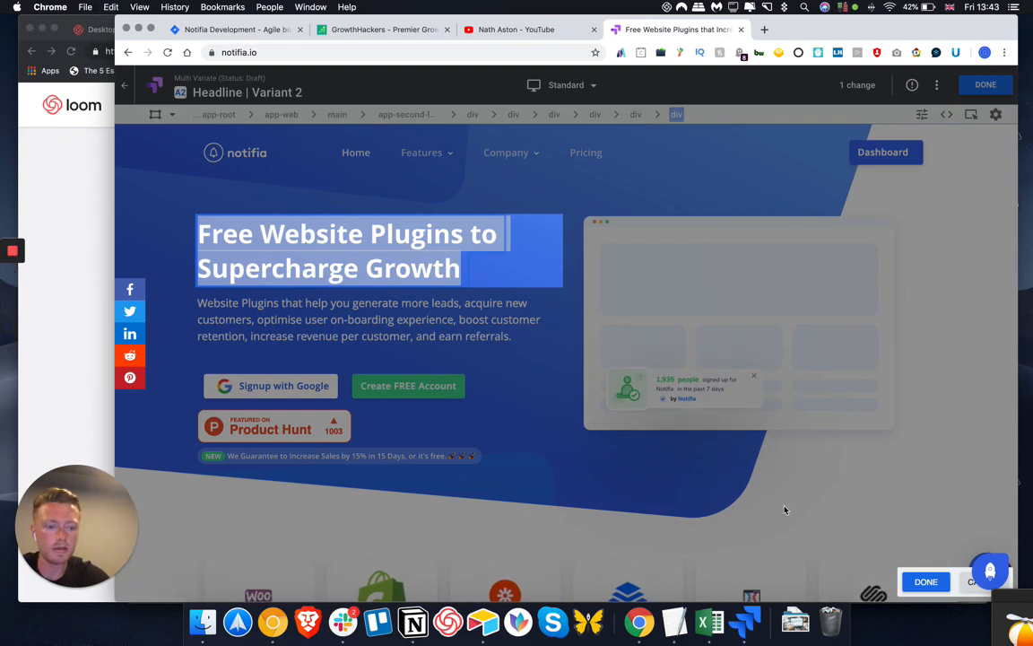
click(938, 585)
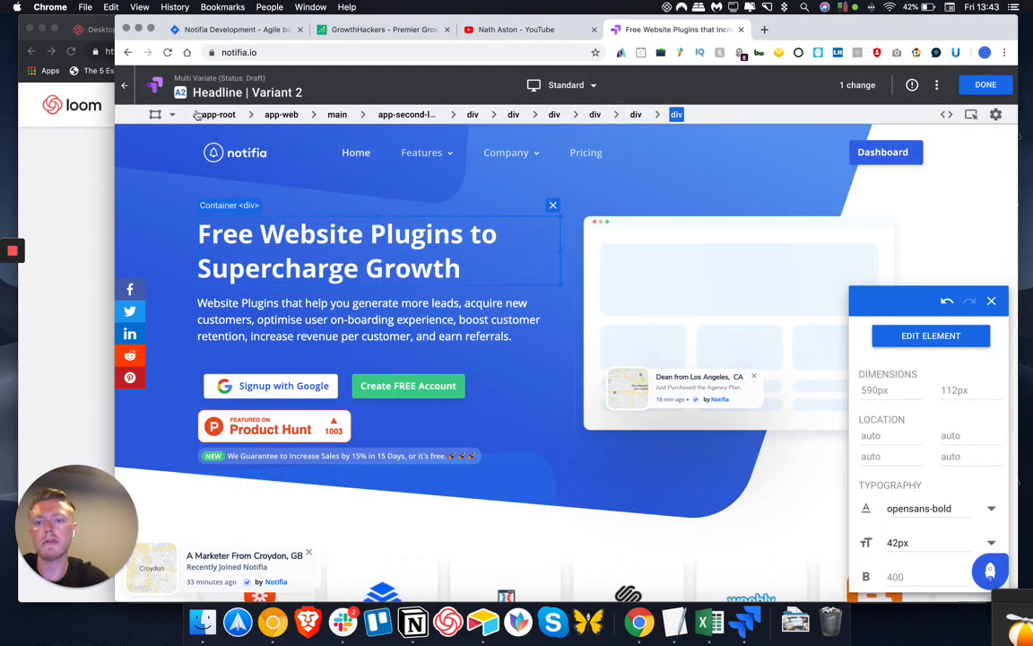
click(983, 88)
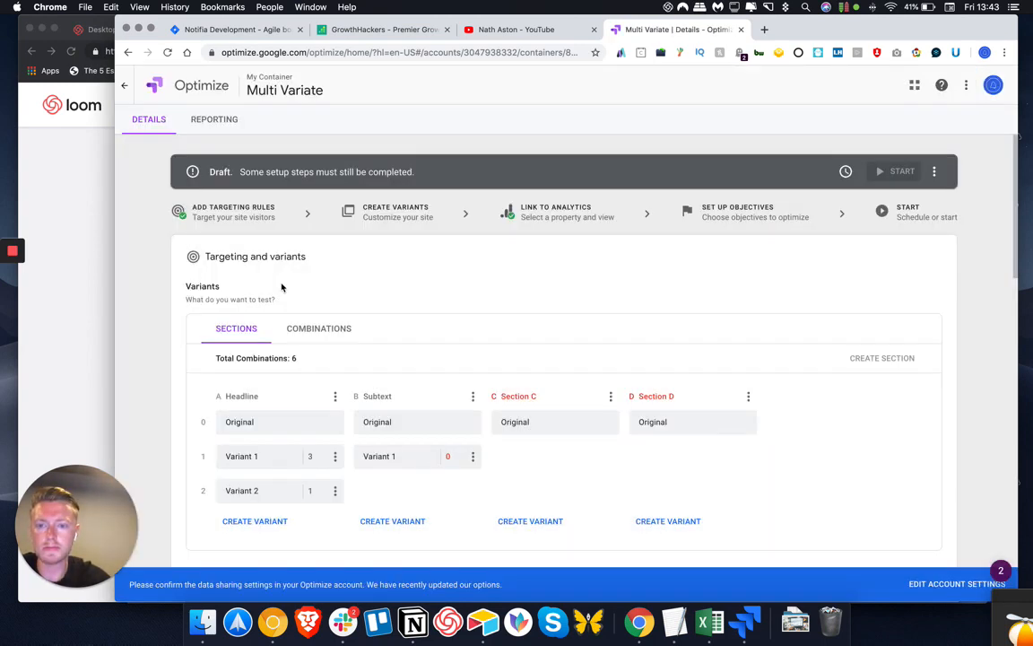
- Rename the Headline section's Variant 2 as "Free Website Plugins to Supercharge Growth"
click(335, 493)
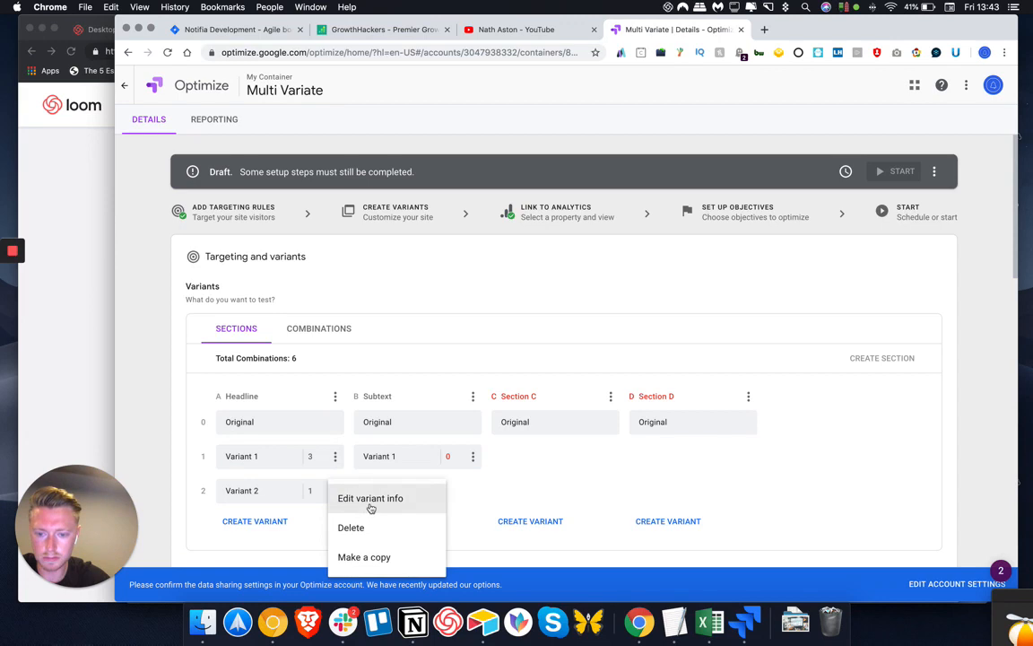
click(369, 502)
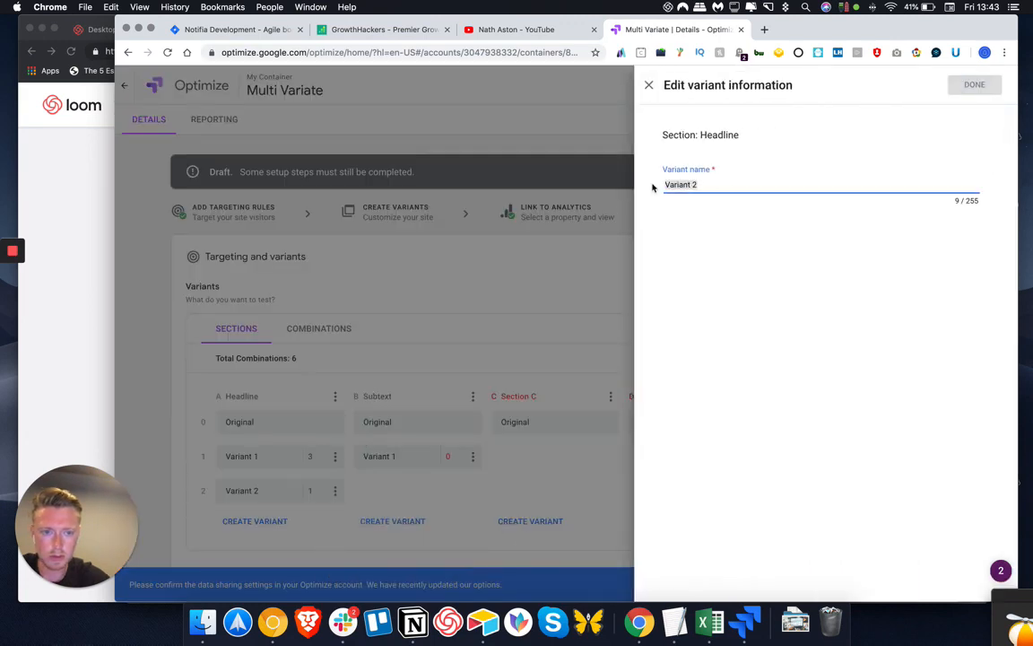
text(Your Website Plugins to Supercharge Growth)
click(975, 85)
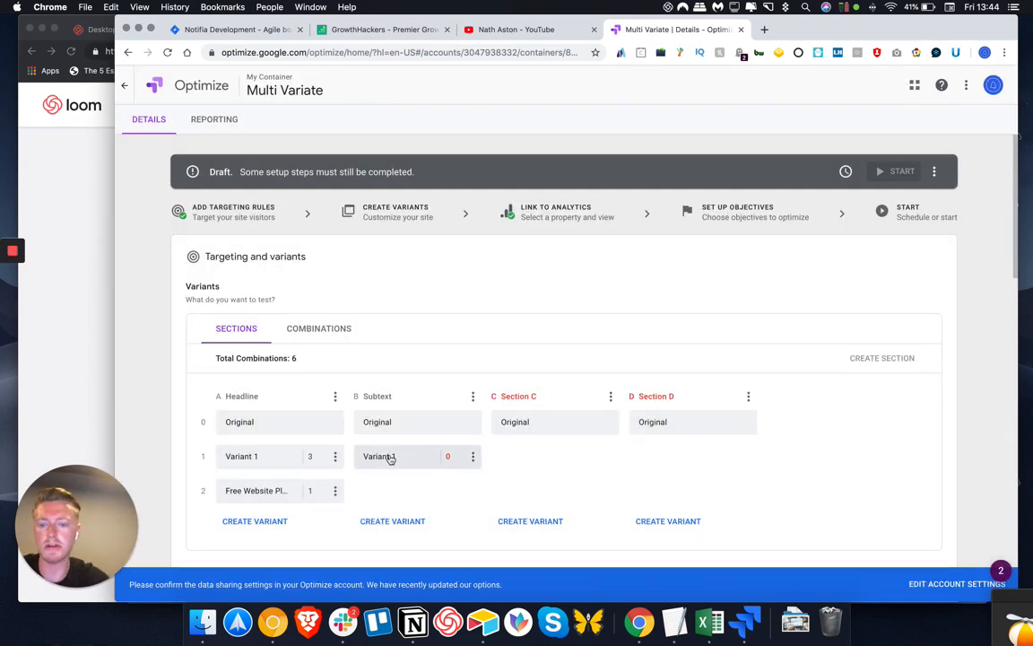
- In Subtext's Variant 1, replace the hero subtext with "Supercharge your website with 28+ Website Marketing Tools to Increae Sales, Leads and Conversions."
click(392, 522)
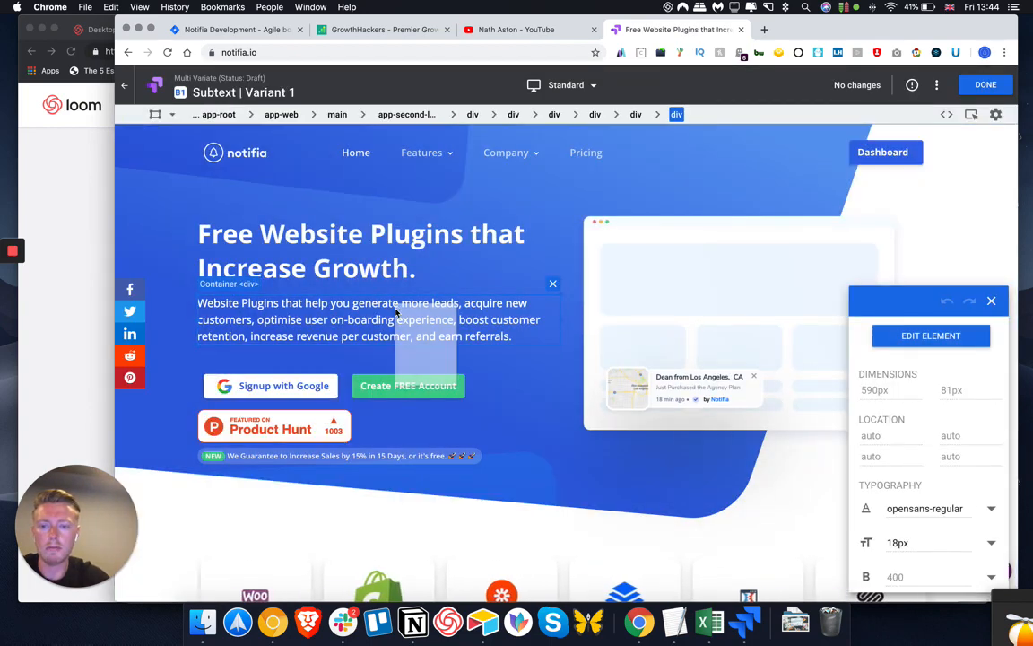
click(367, 309)
click(379, 318)
double_click(378, 320)
key(super+a)
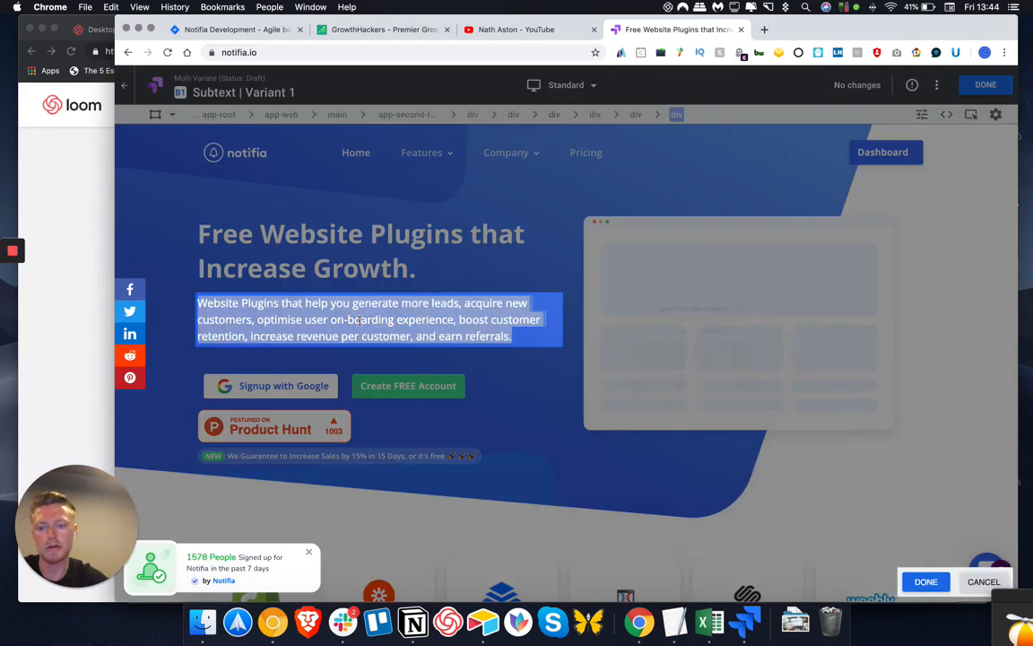
text(Supercharge .)
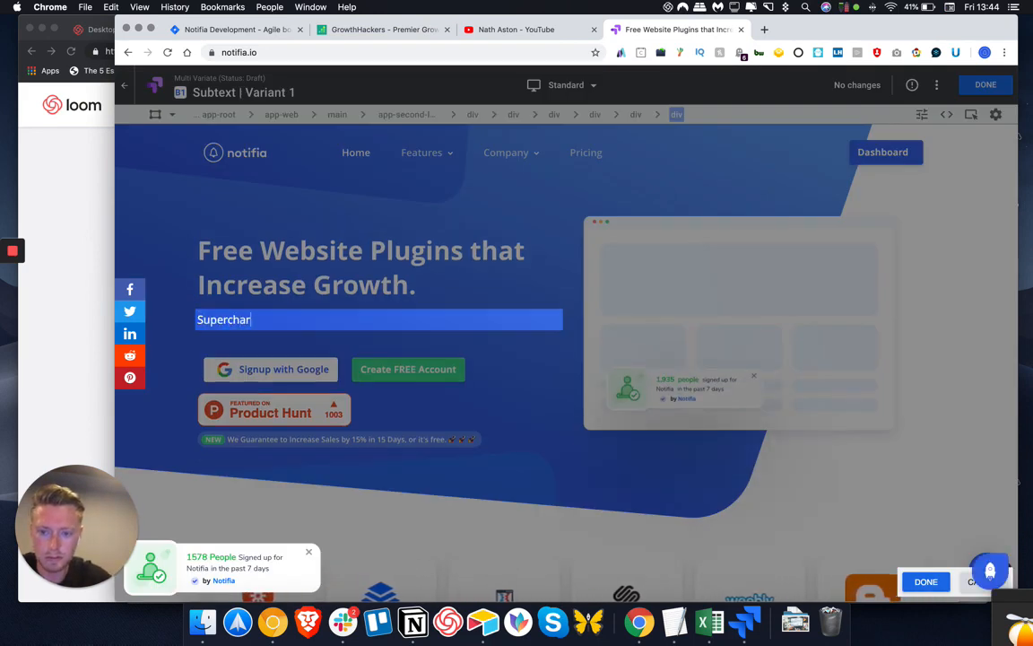
key(BackSpace)
key(BackSpace)
text(your w)
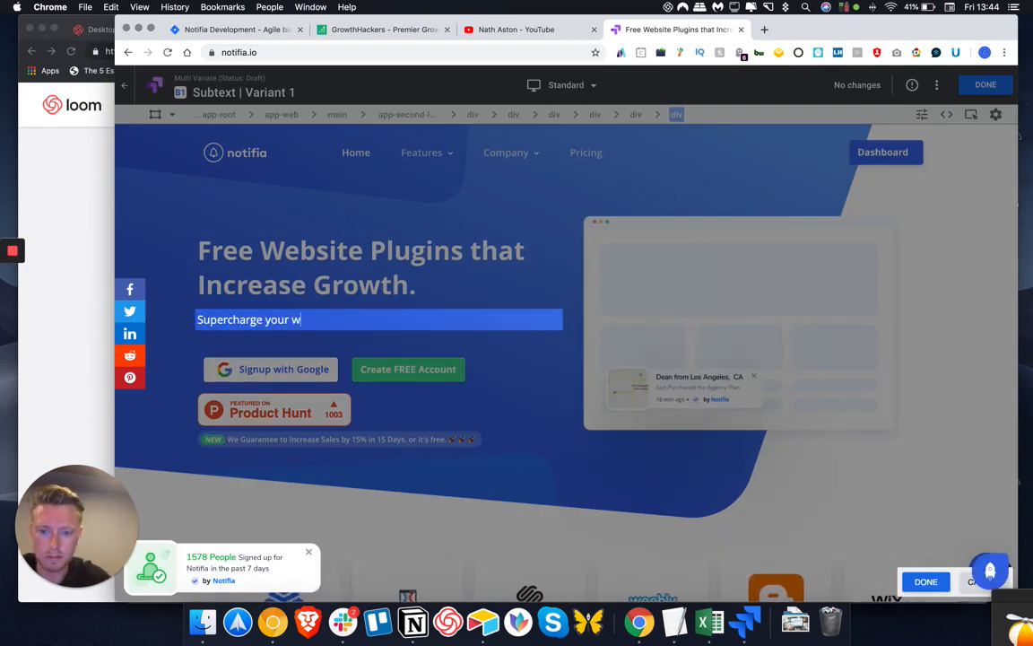
text(WWe)
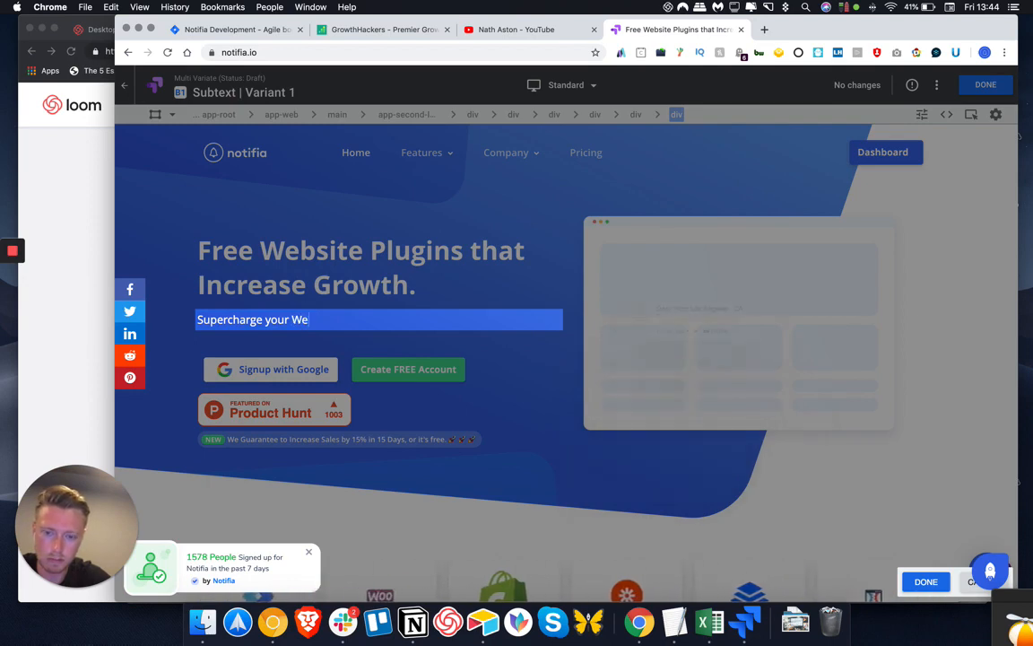
key(BackSpace)
key(BackSpace)
text(website)
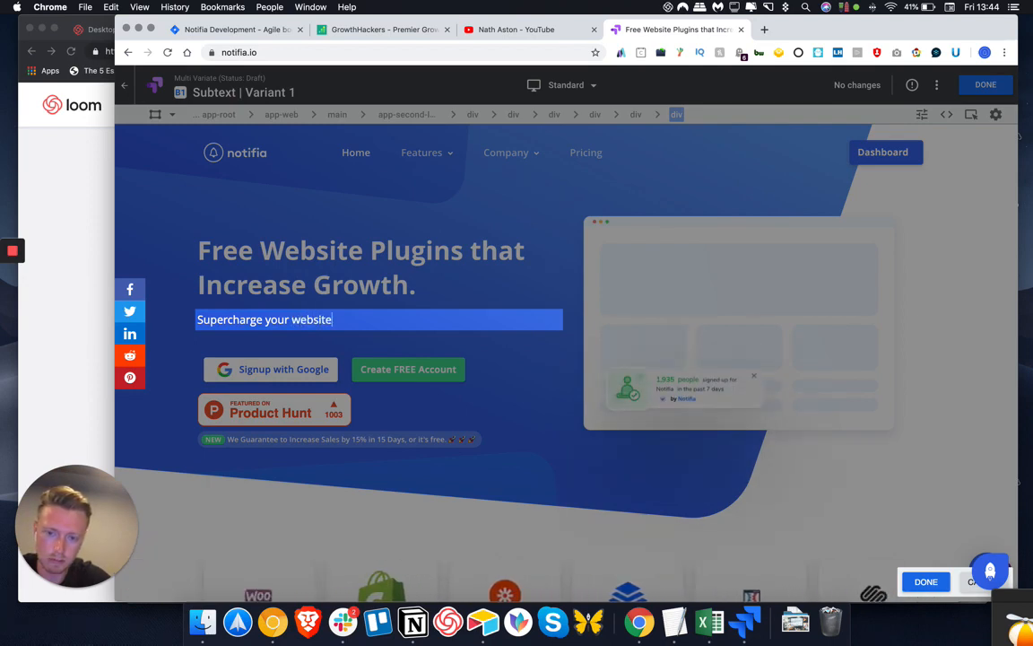
text( with24+ of the world)
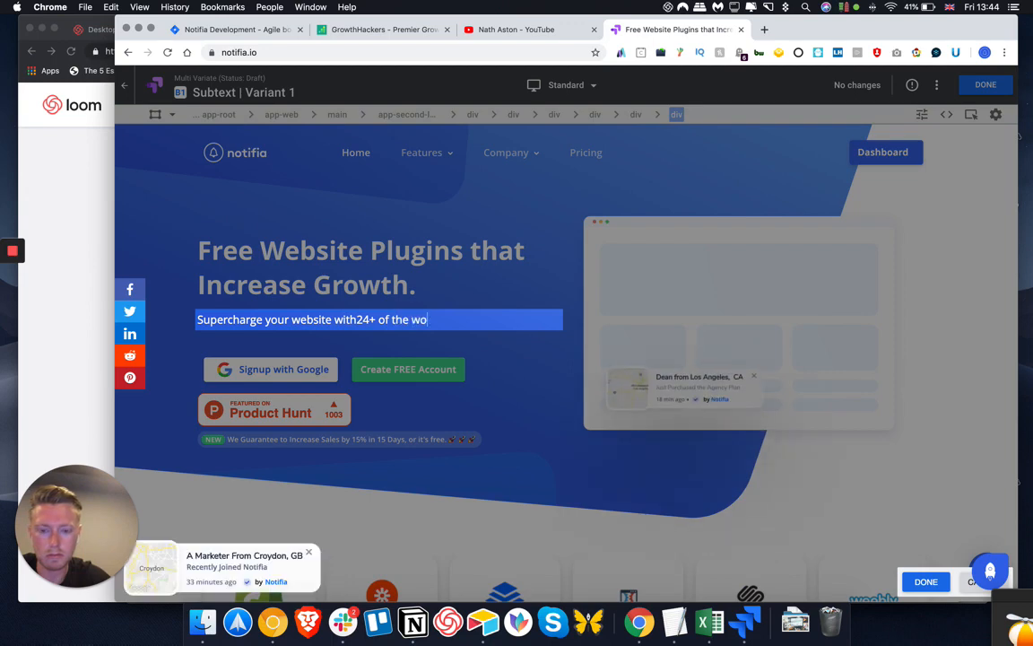
key(BackSpace)
key(BackSpace)
key(BackSpace)
key(BackSpace)
key(BackSpace)
key(BackSpace)
key(BackSpace)
key(BackSpace)
key(BackSpace)
key(BackSpace)
key(BackSpace)
key(BackSpace)
key(BackSpace)
key(BackSpace)
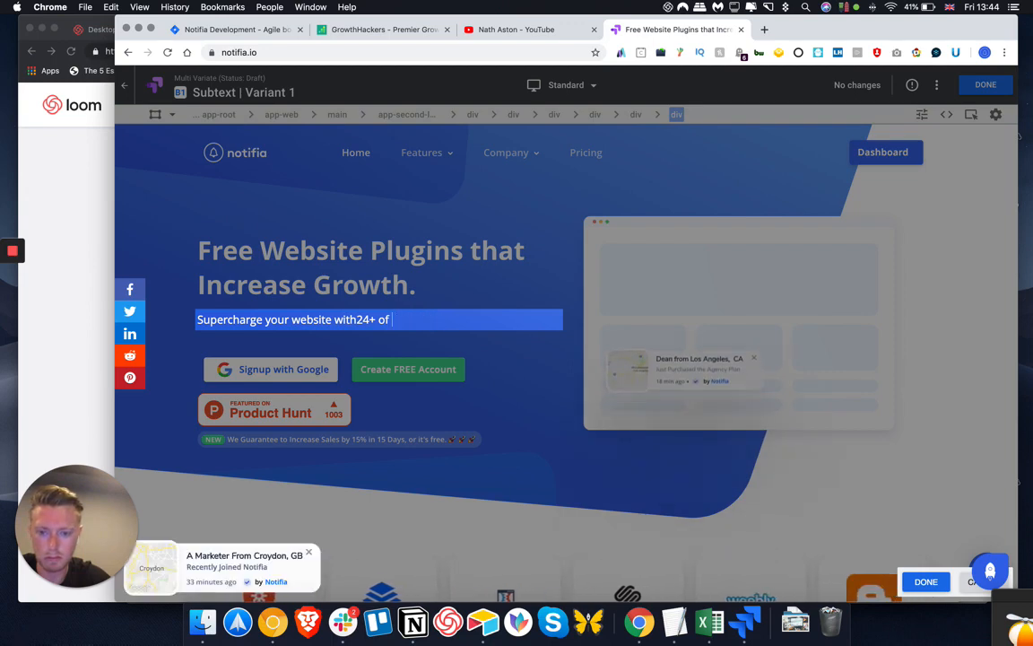
text(i)
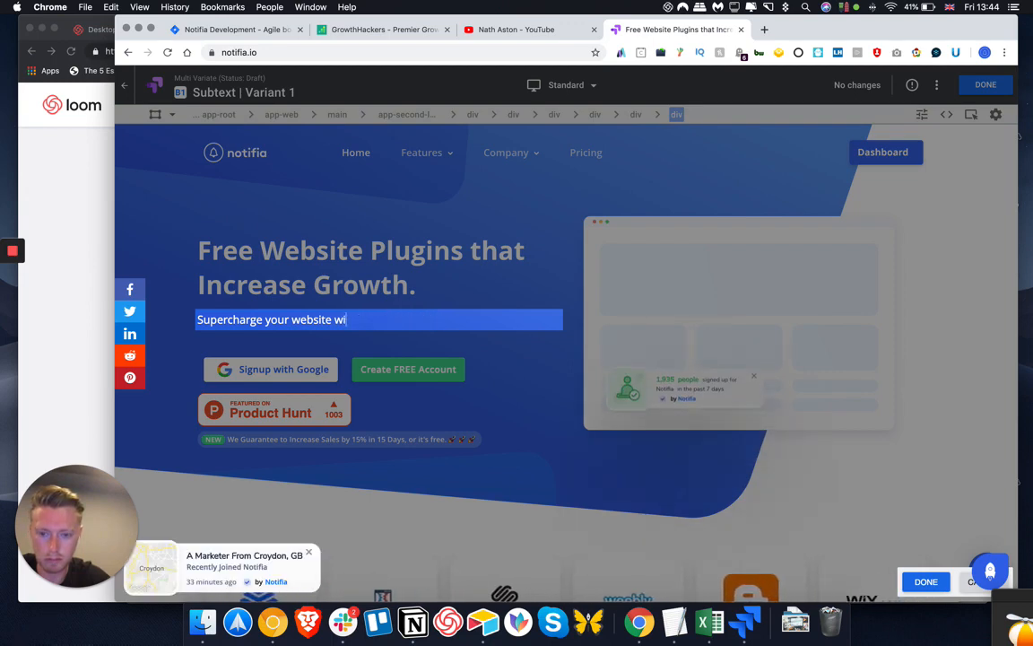
text(th 28+ )
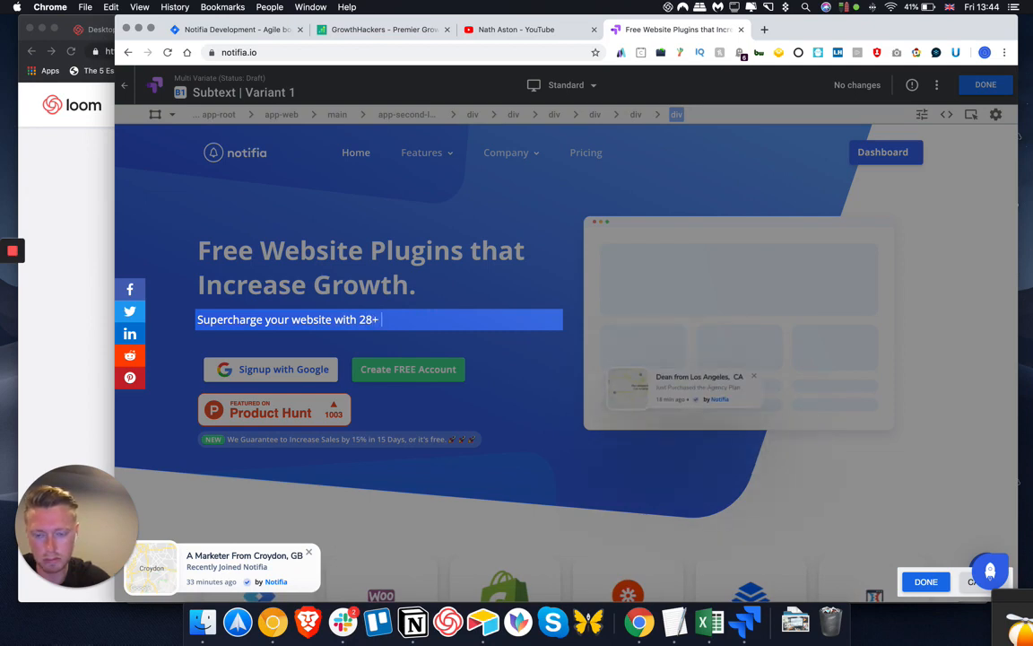
text(Website Marke)
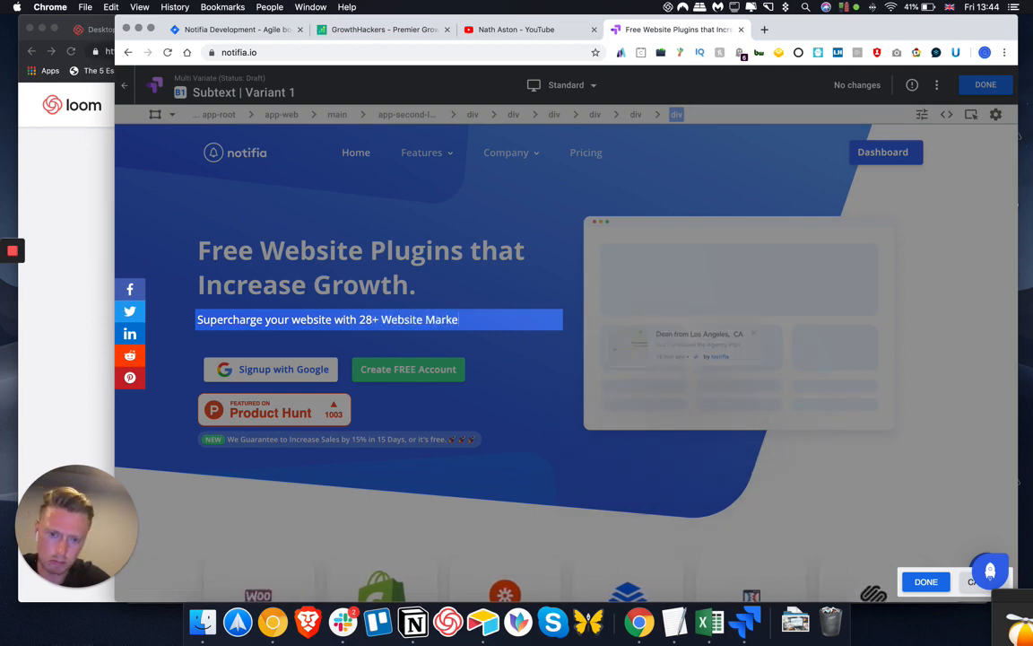
text(ting Tools )
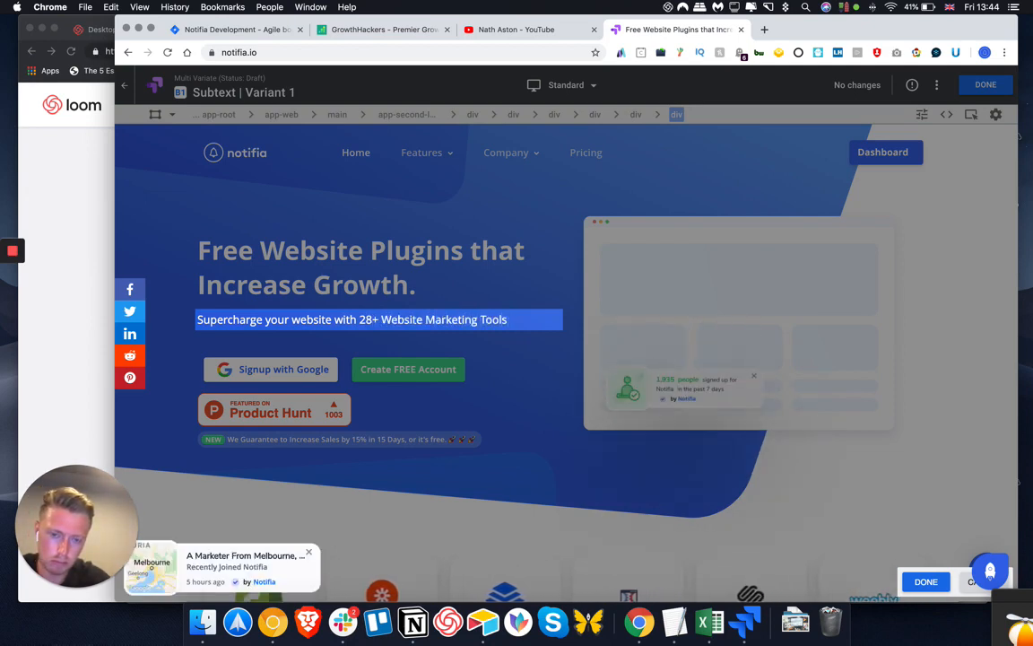
text(to Increas eSales,)
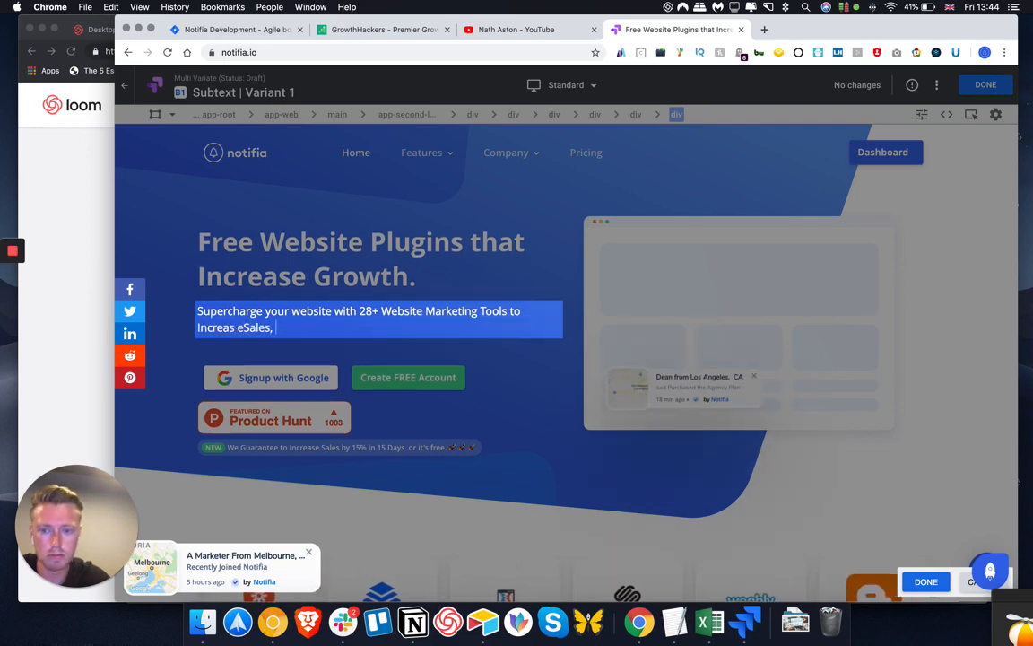
key(BackSpace)
key(BackSpace)
key(BackSpace)
key(BackSpace)
key(BackSpace)
key(BackSpace)
text(e )
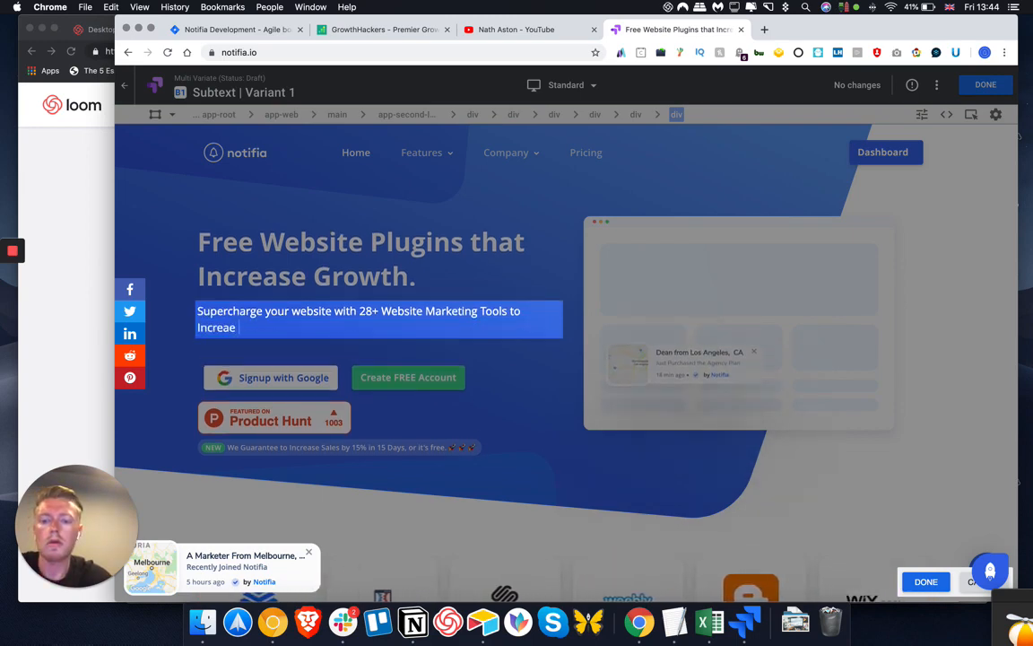
text(Sales, Leads a)
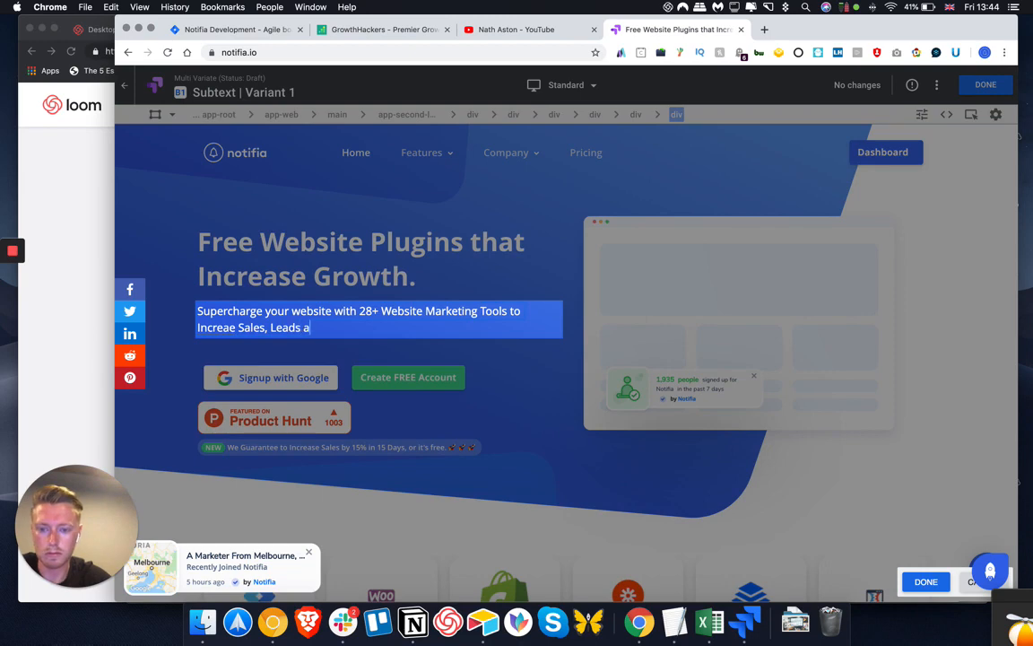
text(nd Conversions!)
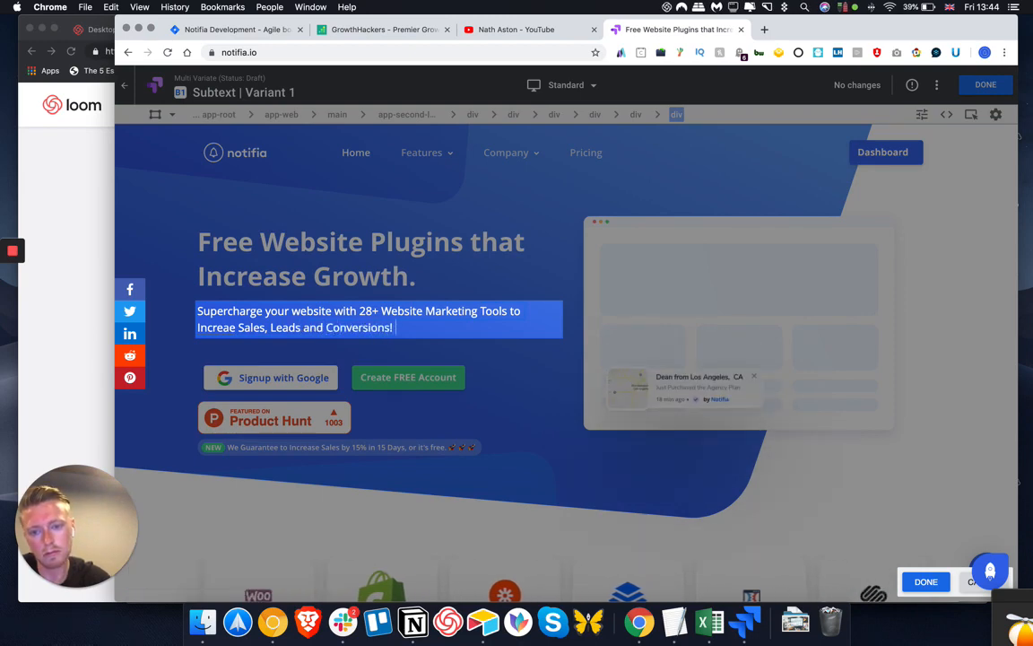
key(BackSpace)
key(BackSpace)
text(.)
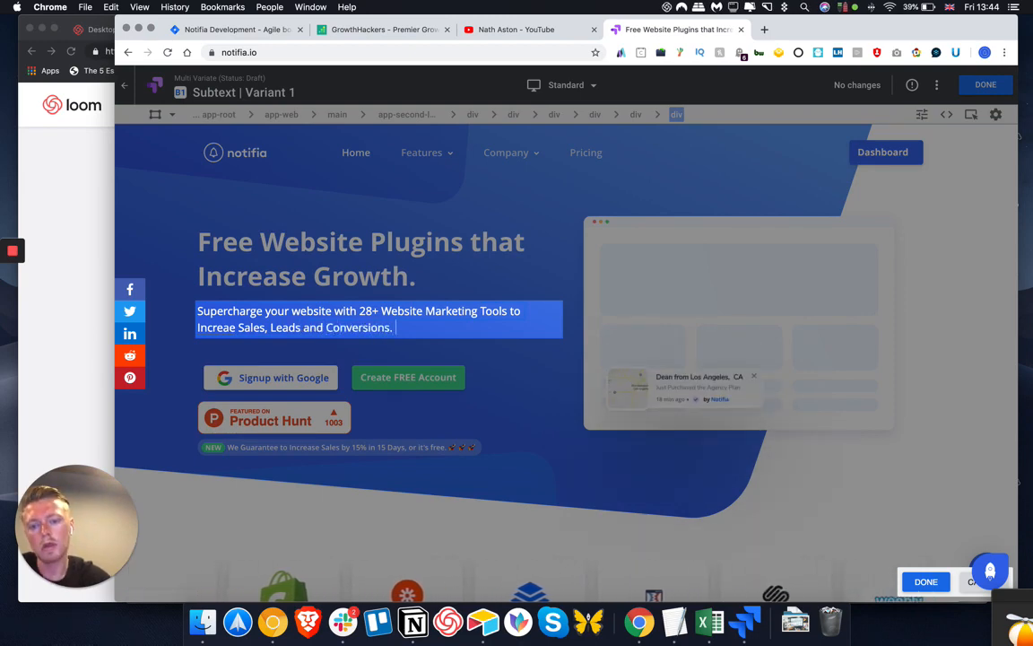
- Apply the hero subtext edit, save Subtext's Variant 1 and return to the experiment's details
click(925, 583)
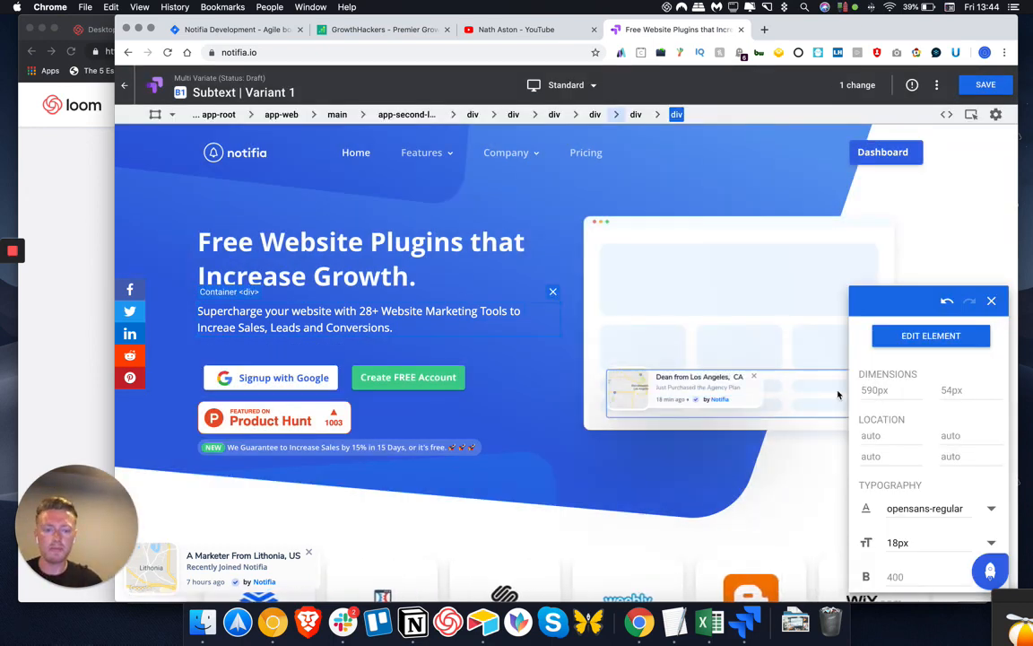
click(983, 88)
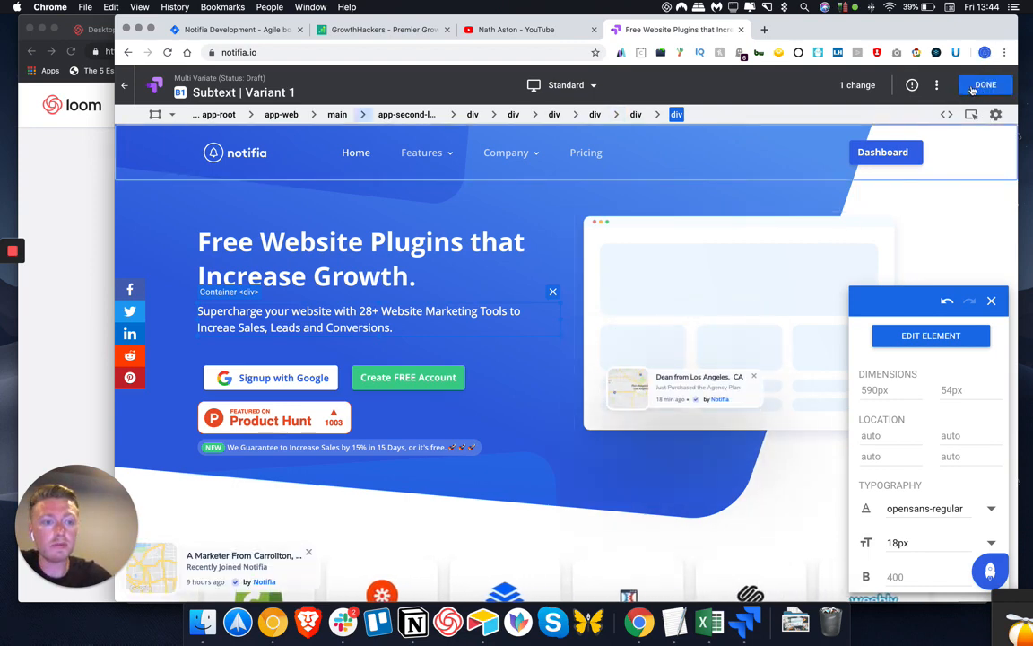
click(973, 90)
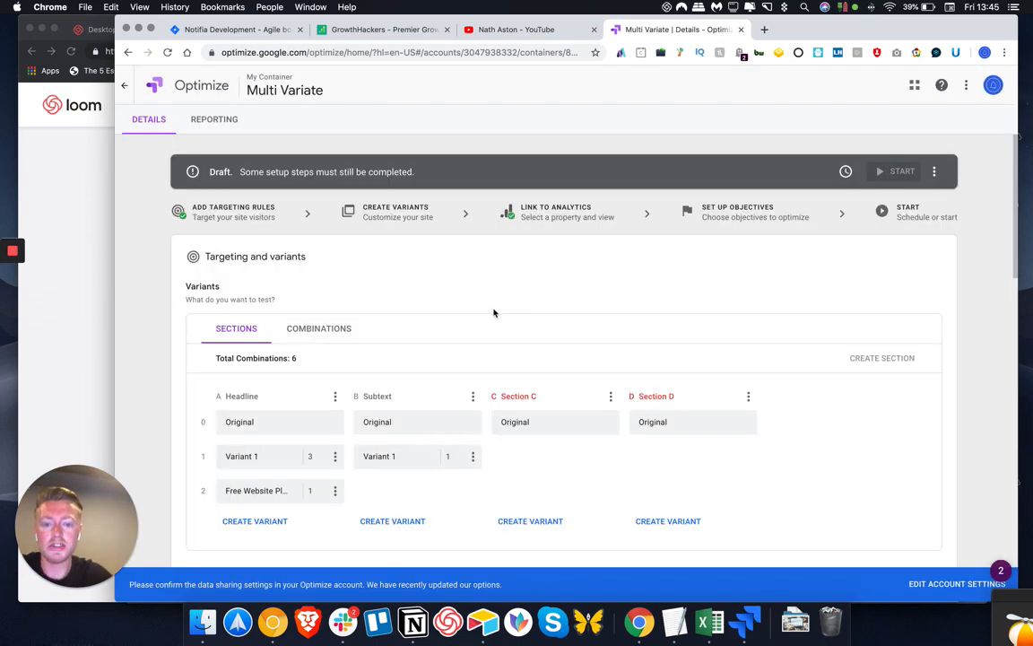
- Rename Section C of the experiment as "Call to Action Header"
scroll(439, 466, down, 1)
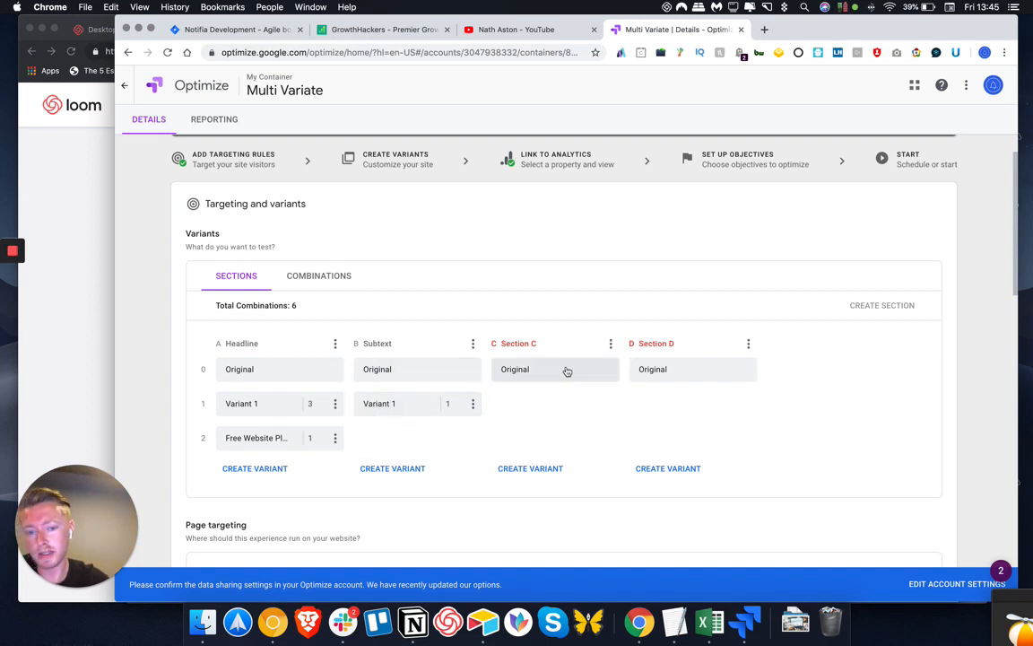
click(610, 344)
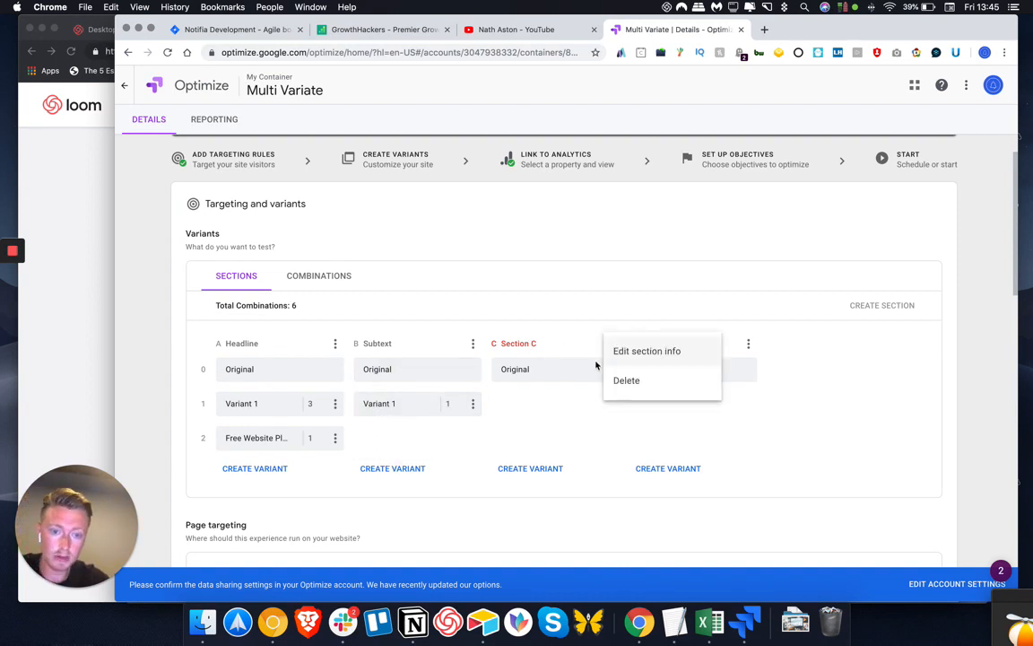
click(628, 352)
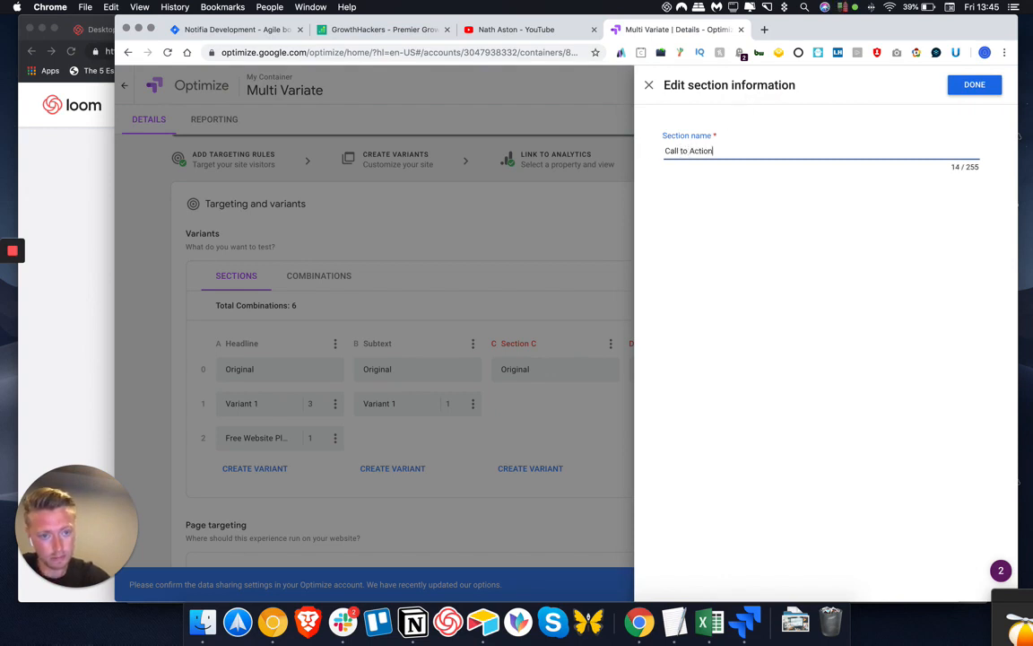
click(978, 86)
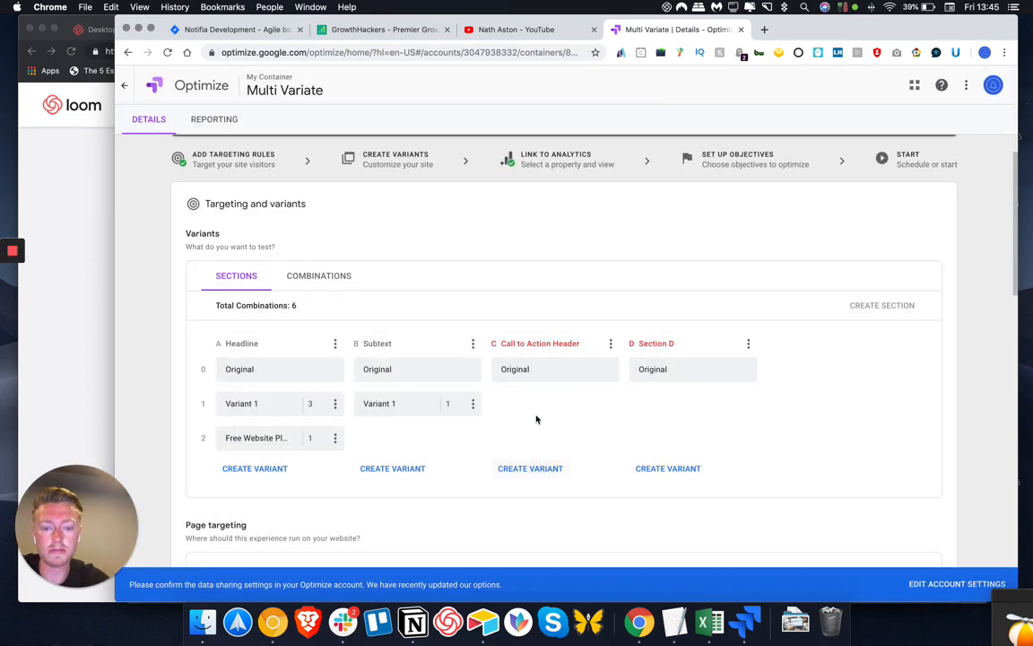
- Add a variant named "Variant 1" to the Call to Action Header section and open it in the editor
click(530, 467)
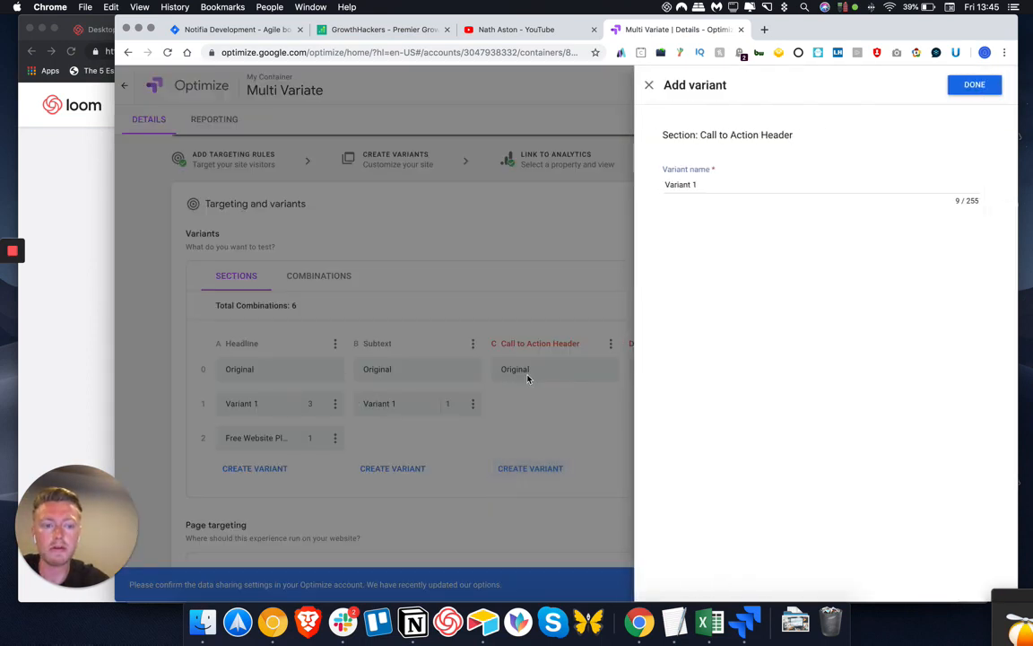
click(967, 87)
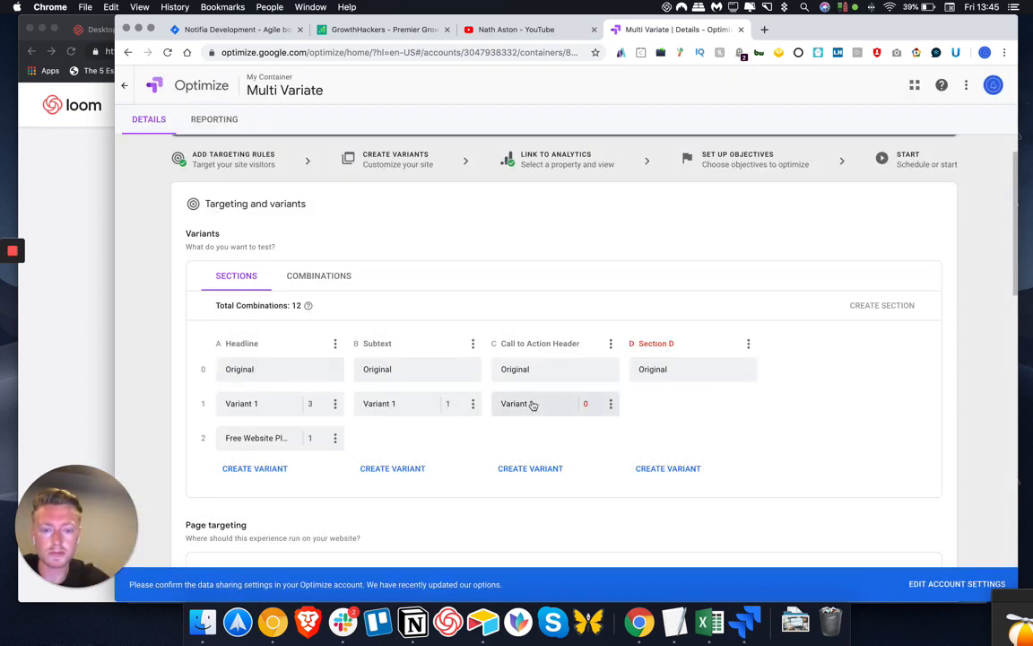
click(531, 404)
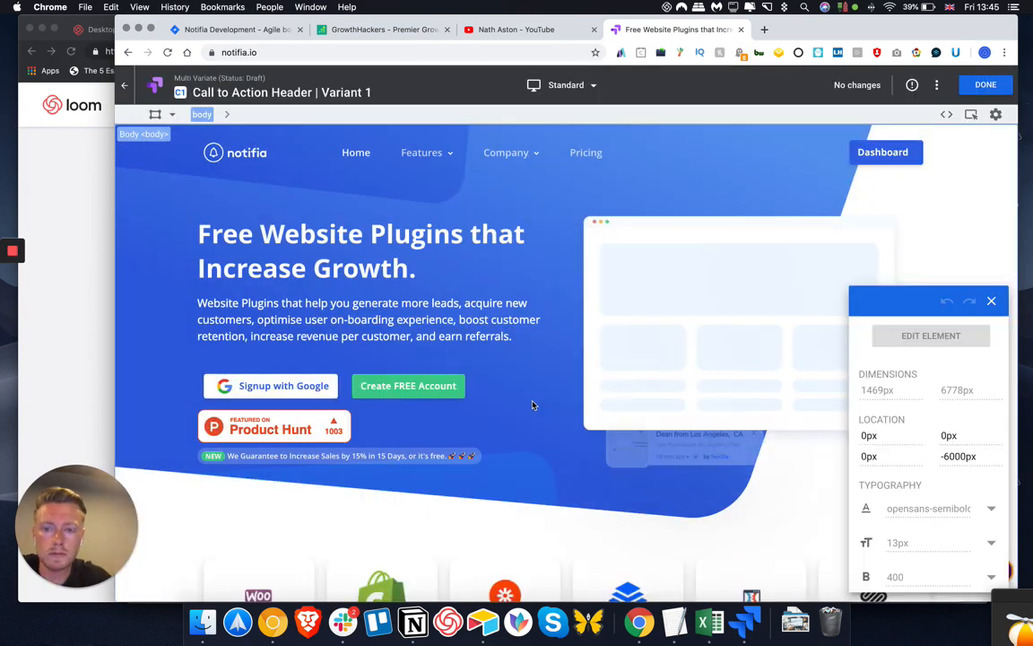
- Change the "The Most Powerful Tools to Increase Conversions." heading to "Supercharge Conversion Rates.", save the variant and return to the experiment's details
scroll(532, 405, down, 10)
click(563, 256)
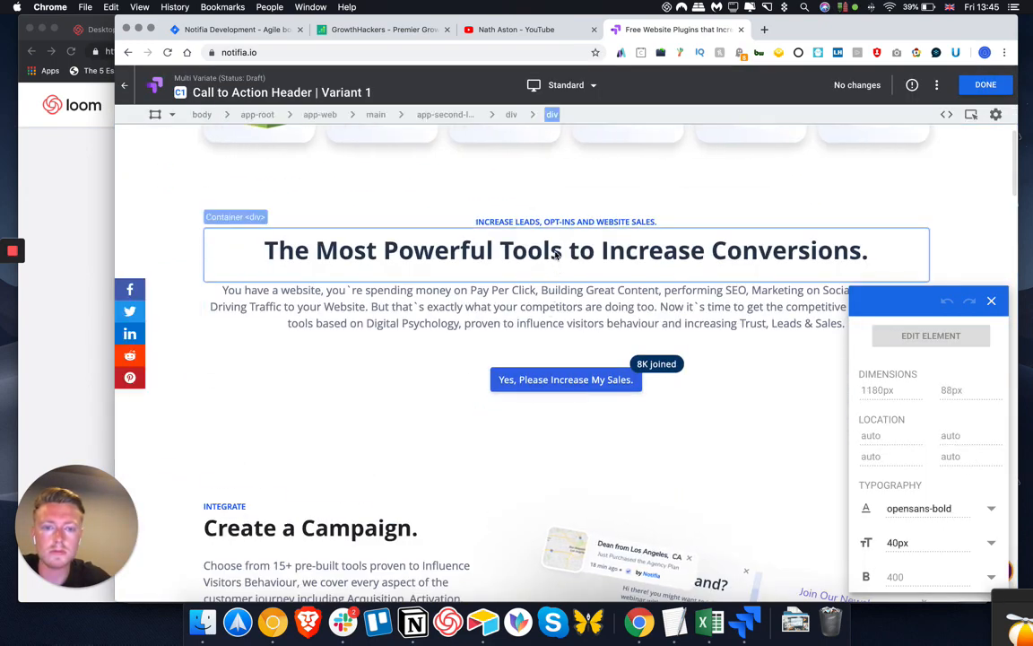
click(616, 298)
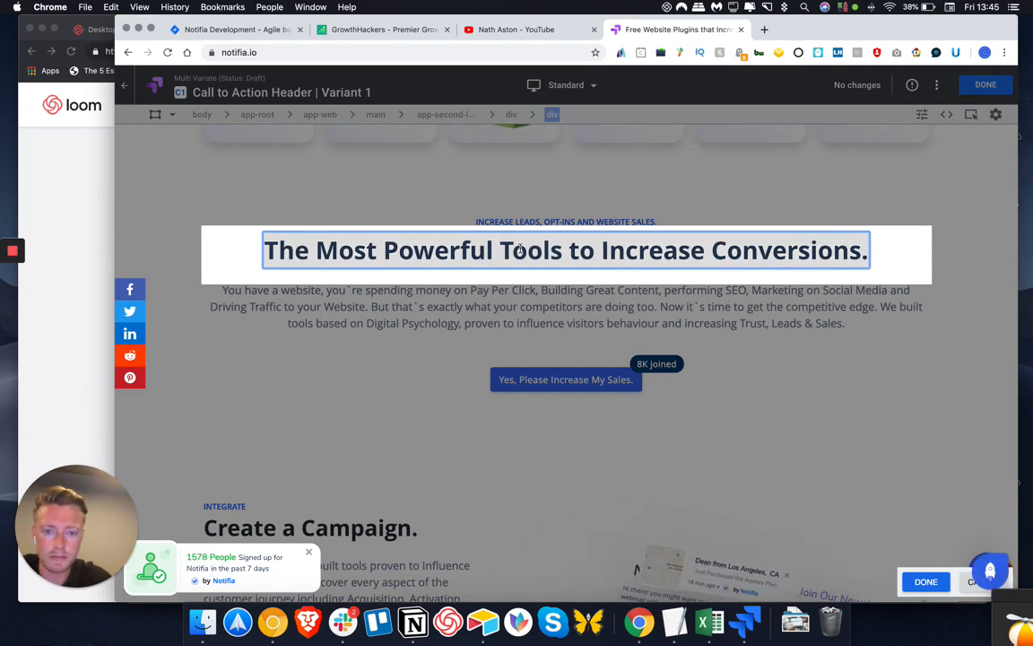
text(S)
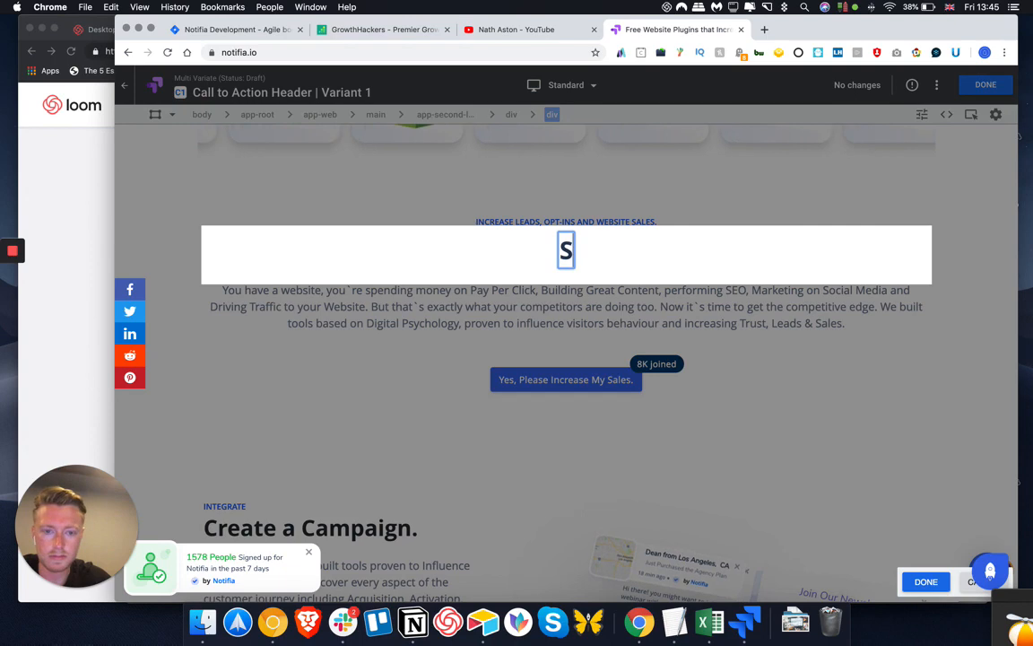
text(up)
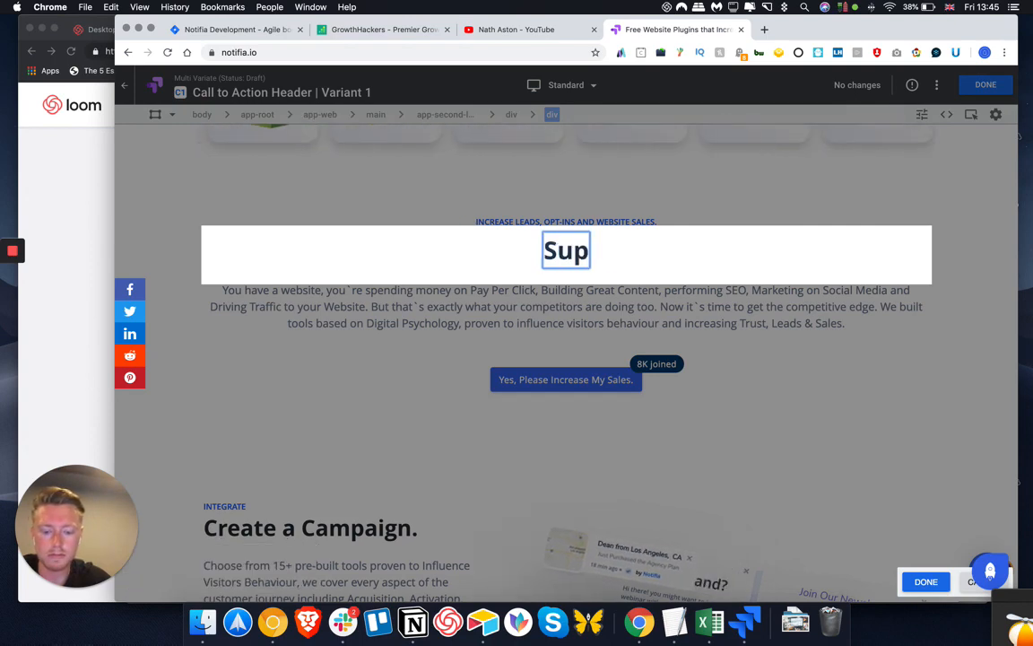
text(ercharge Conversion)
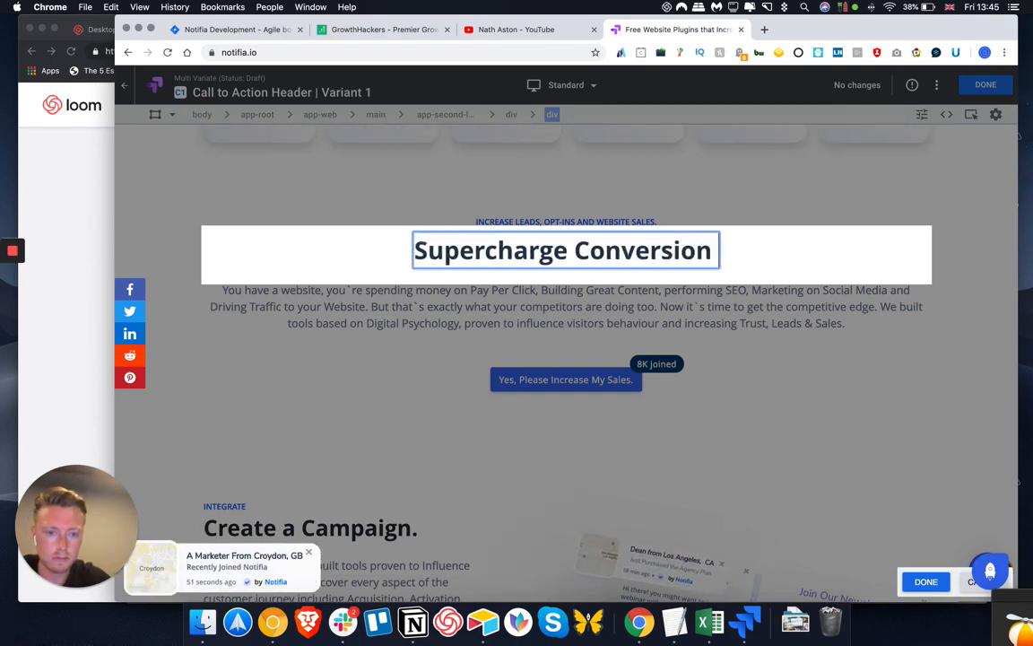
text( Rates.)
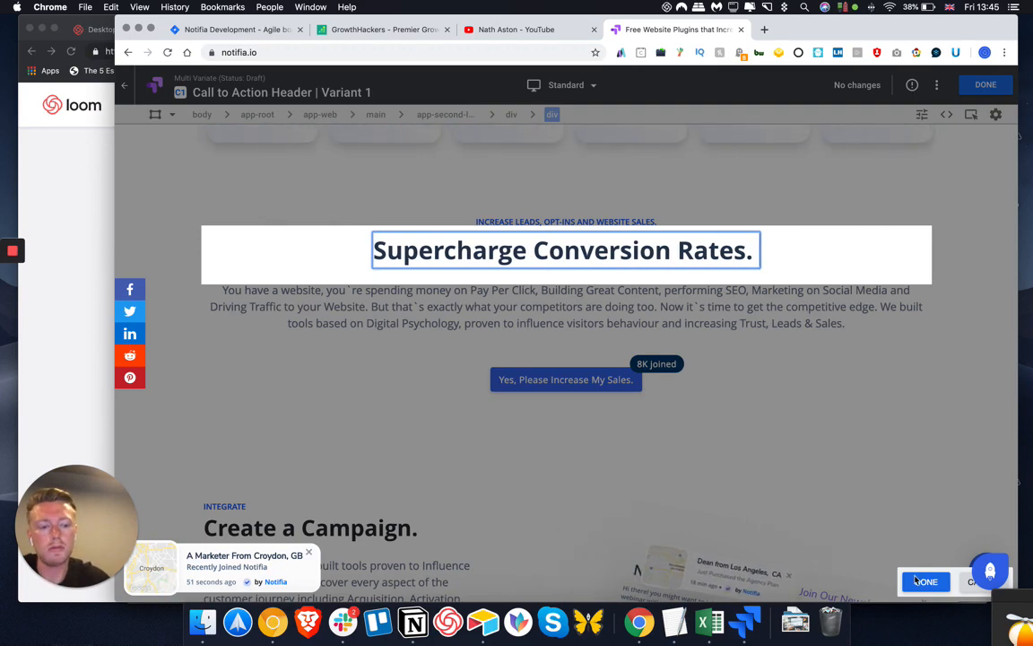
click(963, 178)
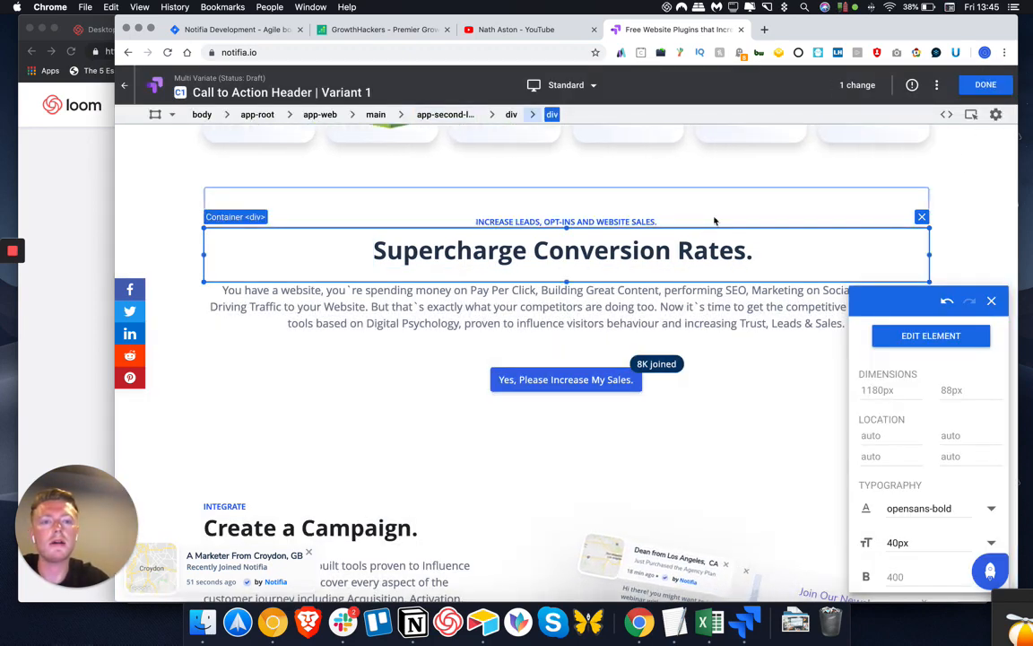
click(985, 87)
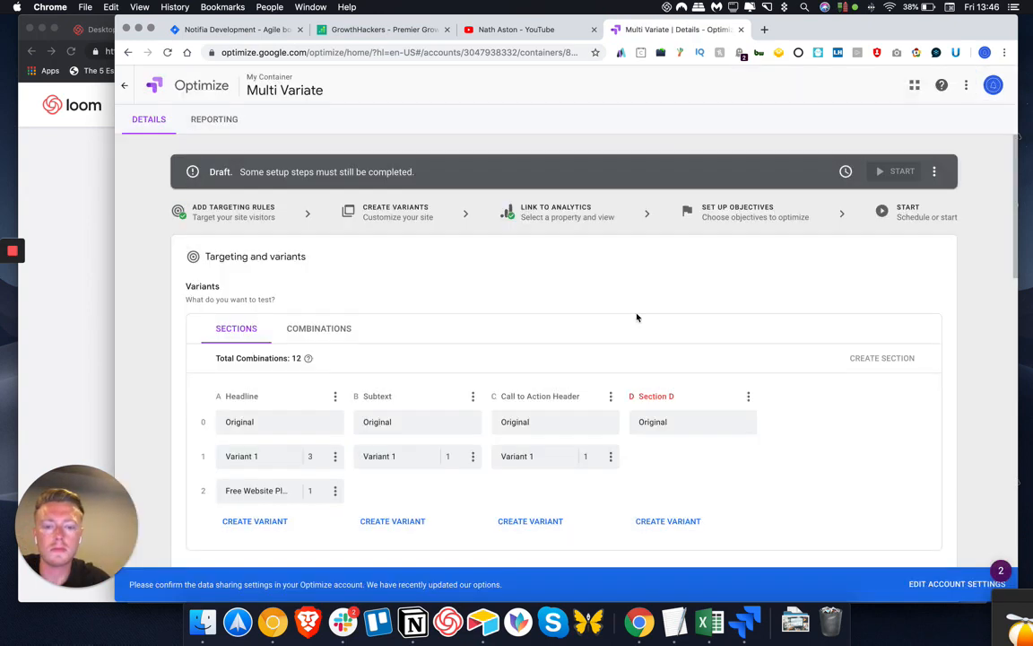
- Rename Section D of the experiment as "Features 1 - Title"
scroll(611, 358, down, 2)
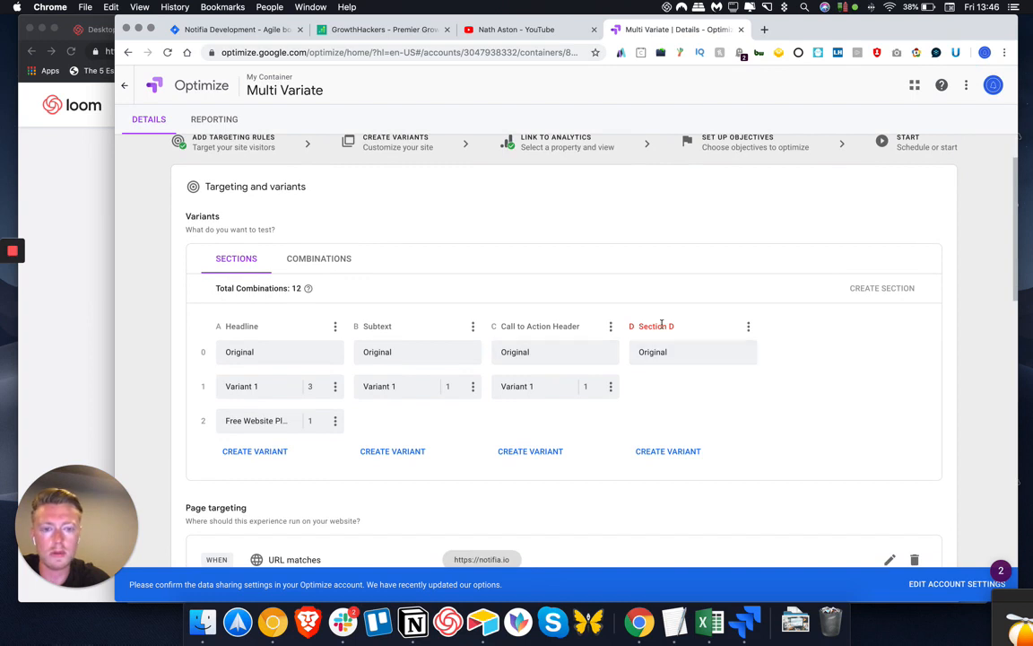
click(748, 329)
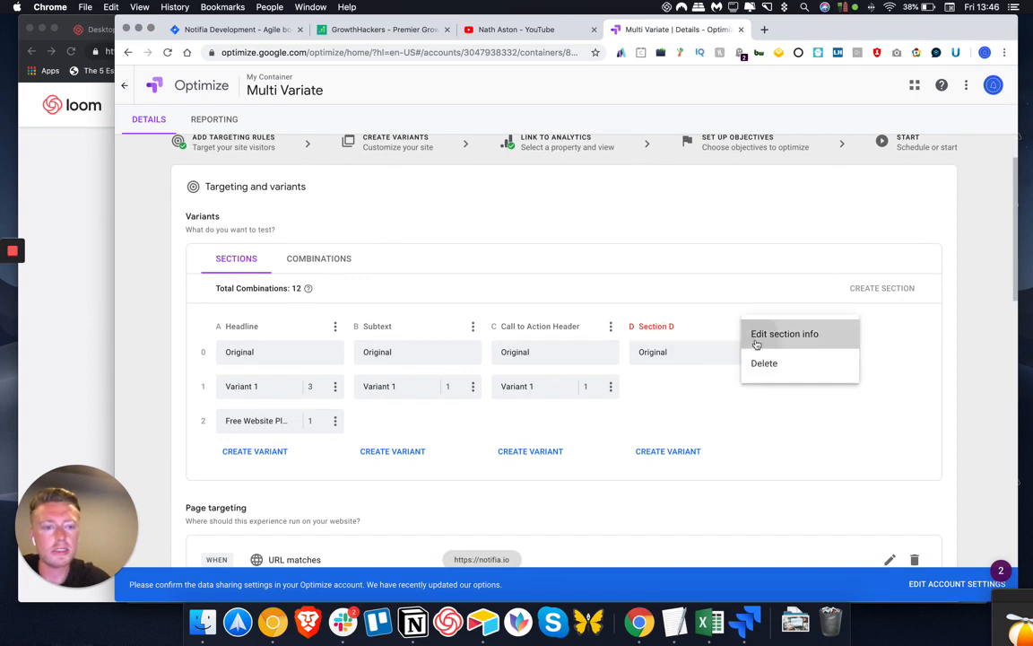
click(761, 336)
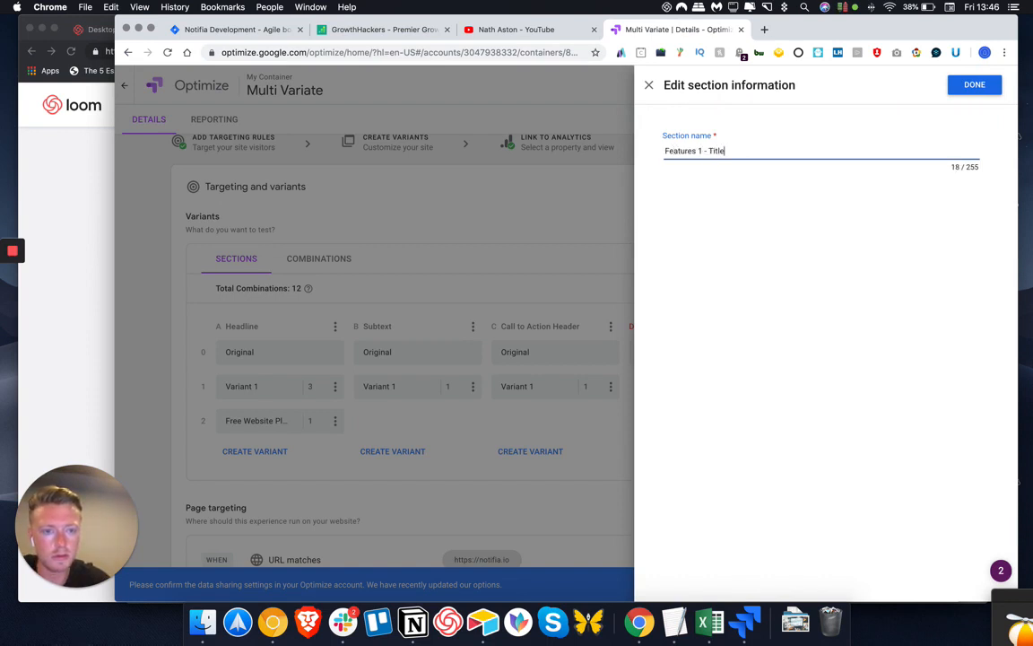
click(974, 84)
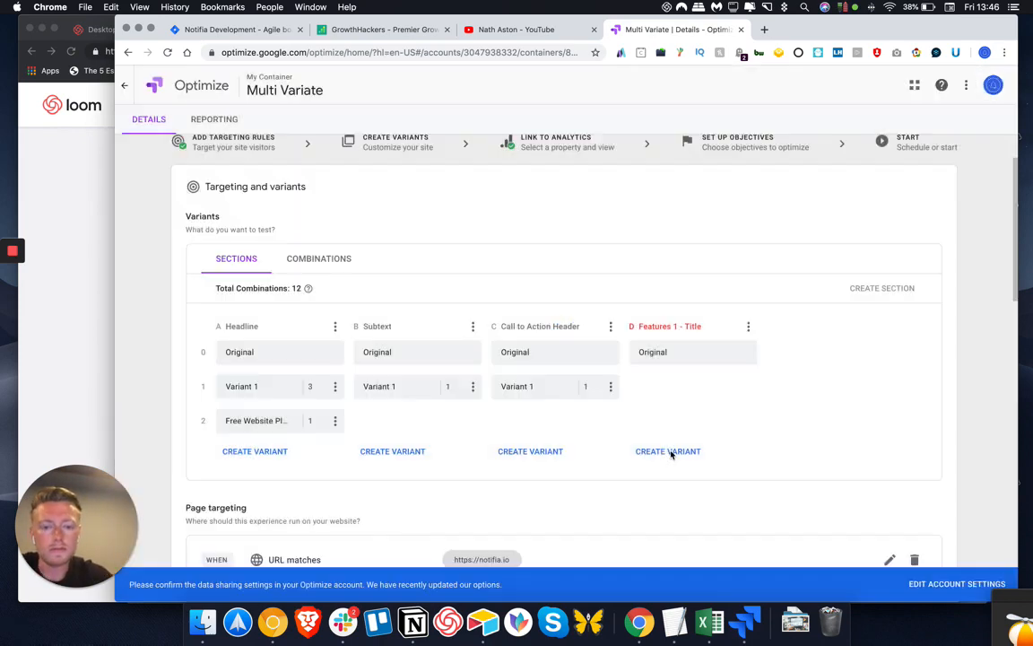
- Add a variant named "Variant 1" to the Features 1 - Title section and open it in the editor
click(667, 452)
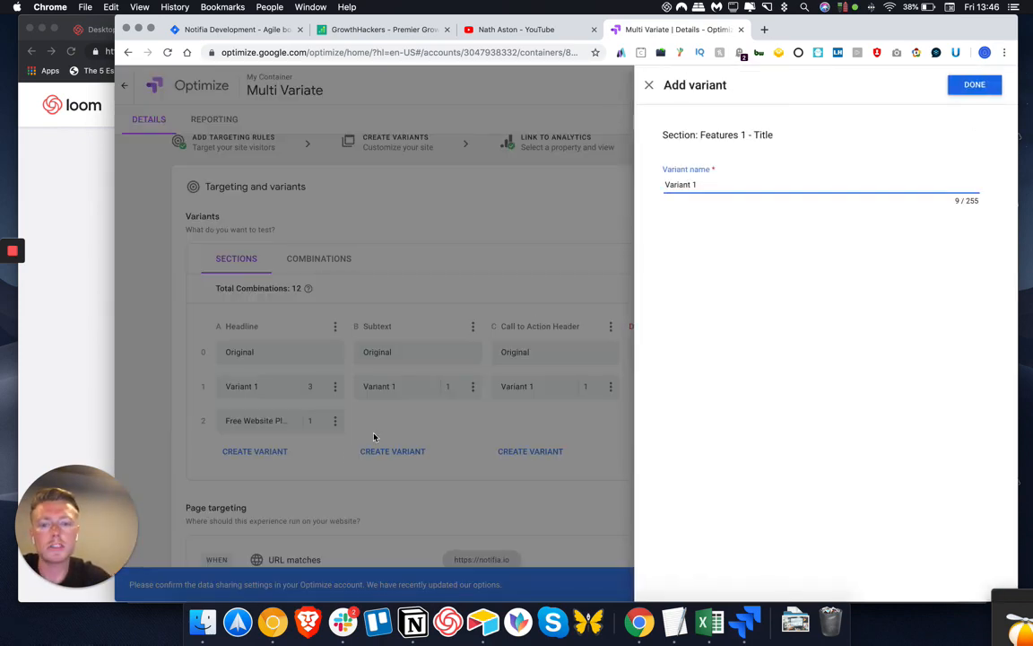
click(971, 85)
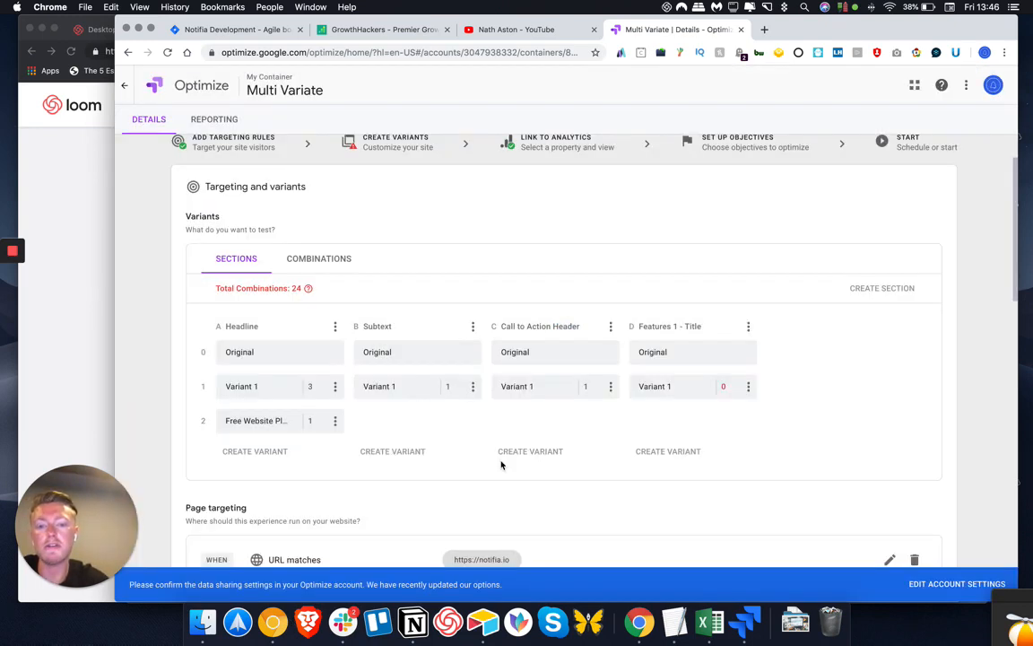
click(651, 396)
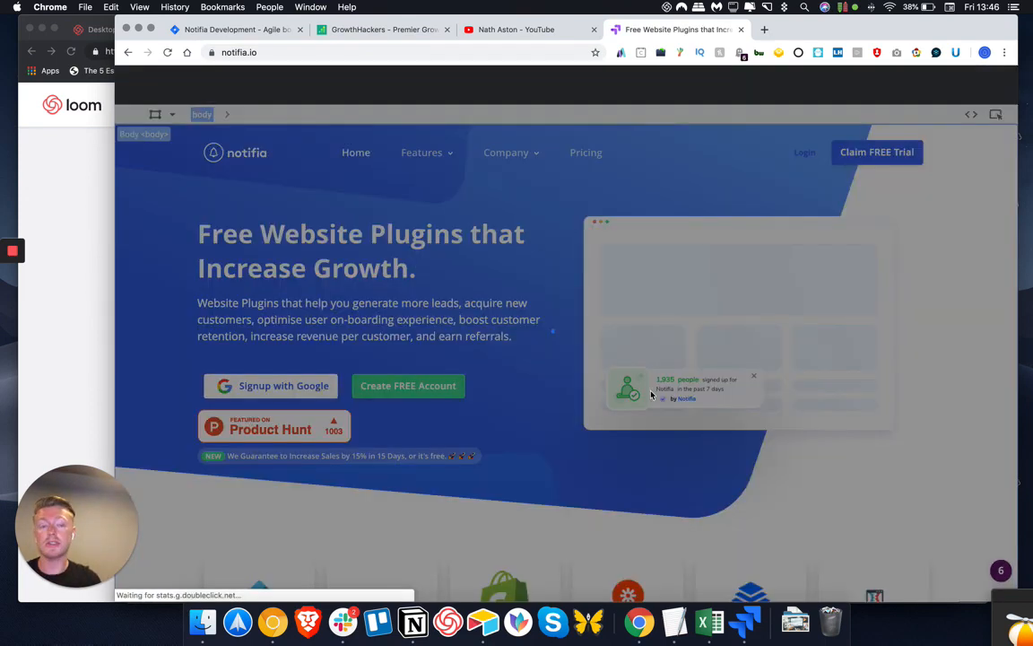
- Change the "Create a Campaign." heading to "Choose your Tools", save the variant and return to the experiment's details
click(537, 388)
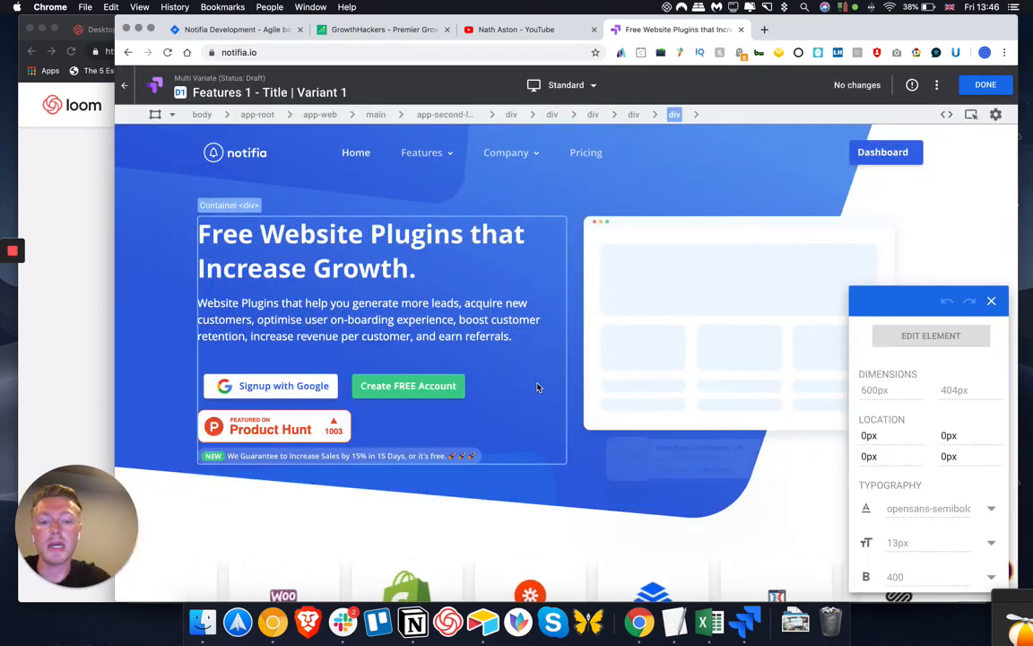
scroll(538, 385, down, 10)
click(269, 261)
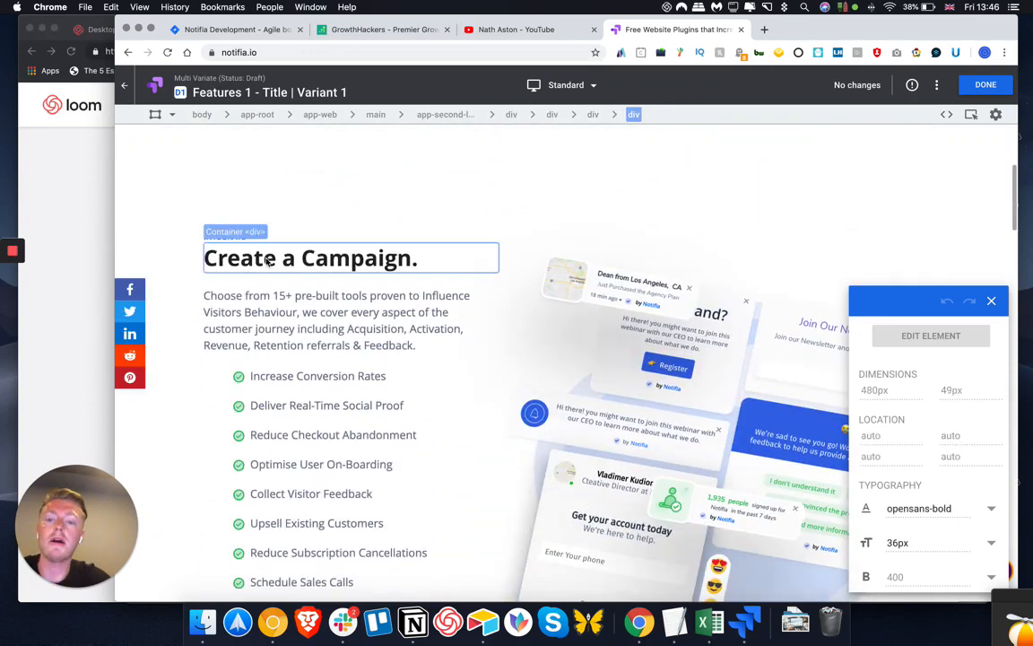
right_click(269, 260)
click(334, 299)
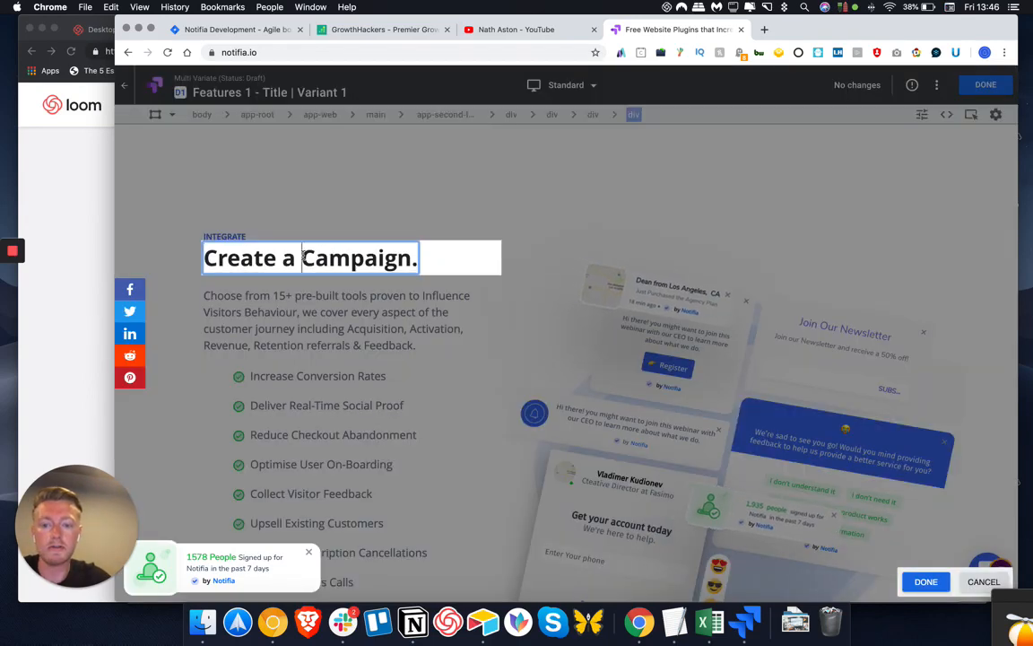
triple_click(303, 258)
double_click(303, 257)
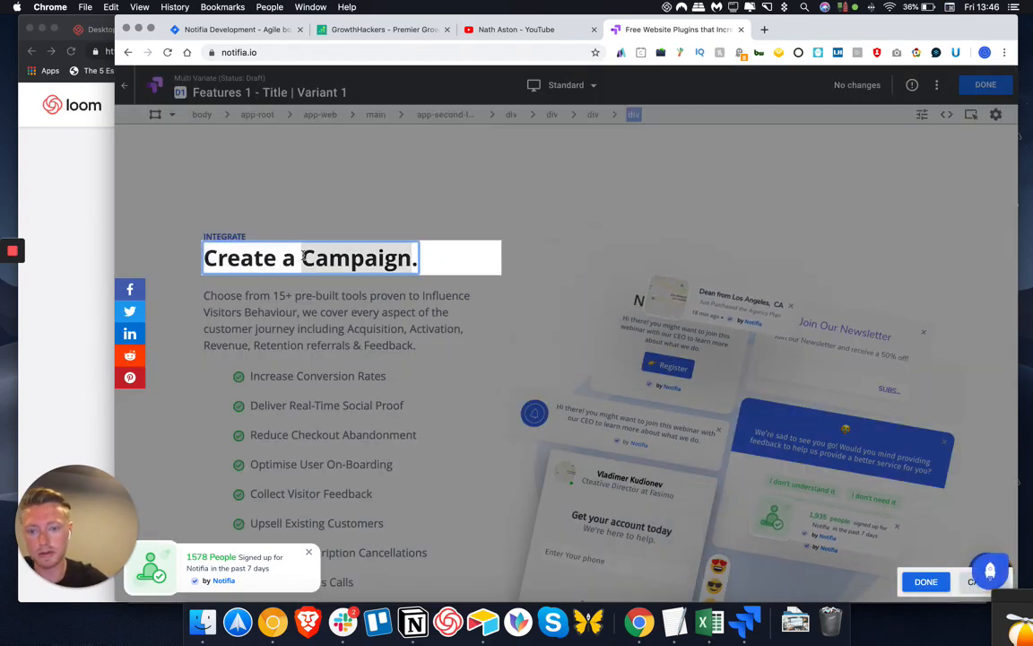
triple_click(304, 257)
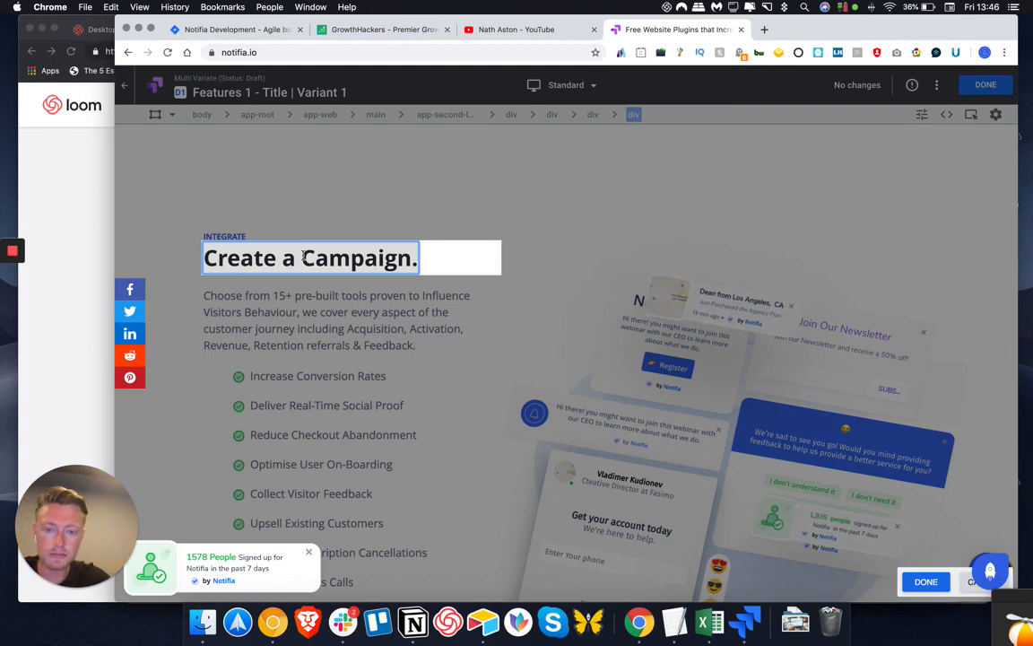
text(Choose)
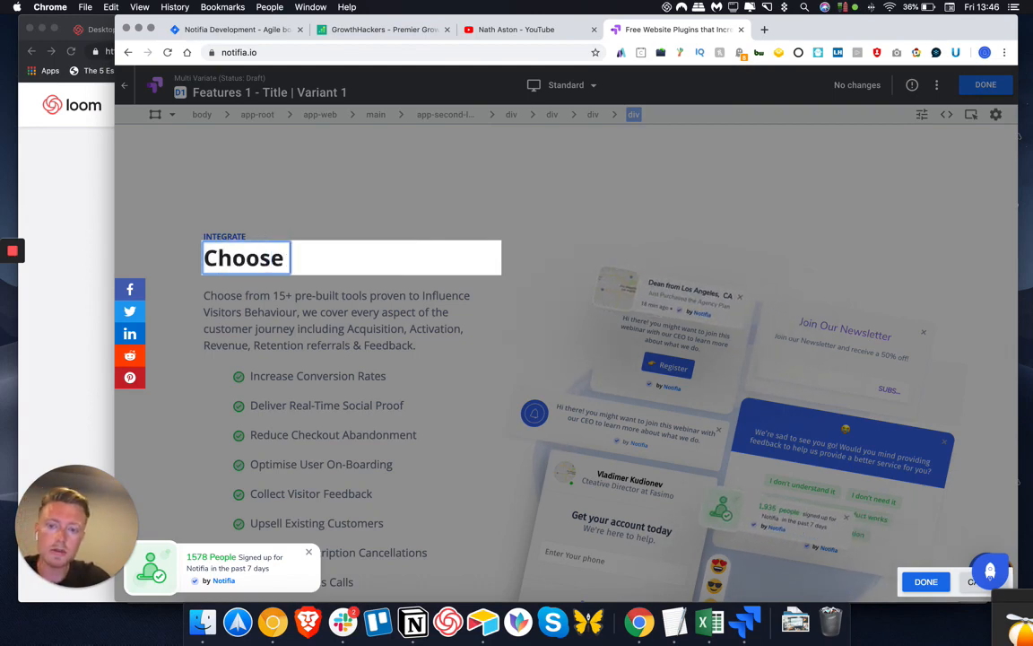
text( your)
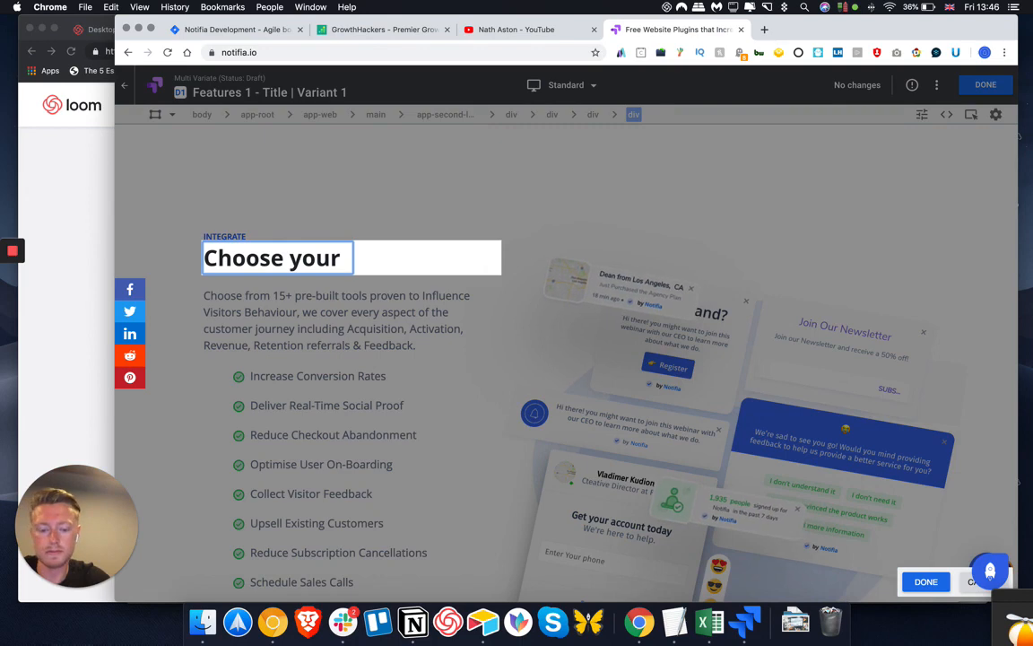
text(  Tools)
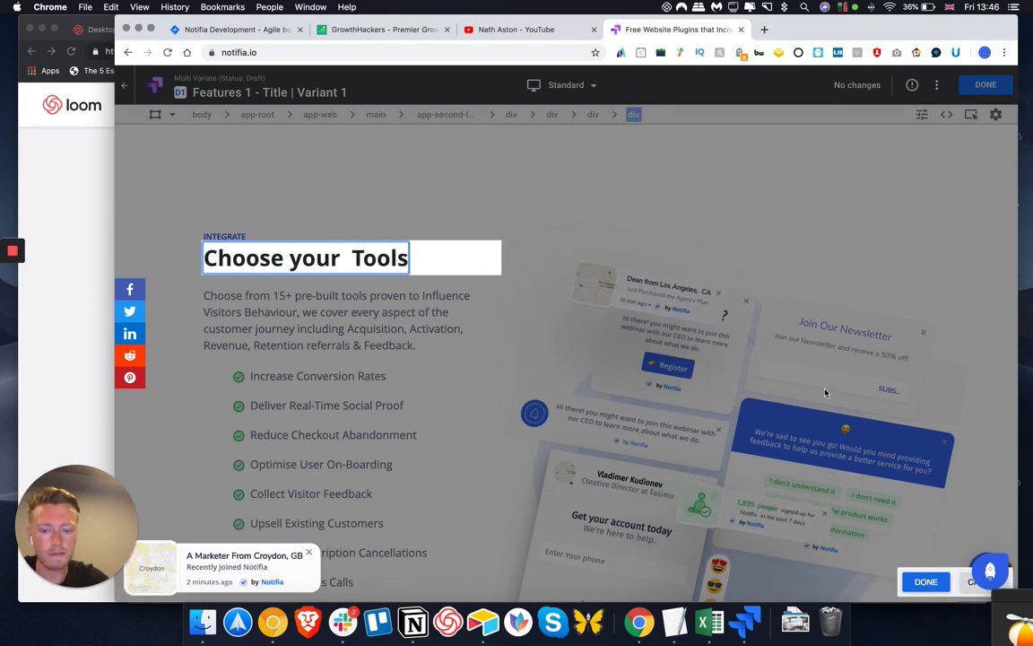
click(826, 392)
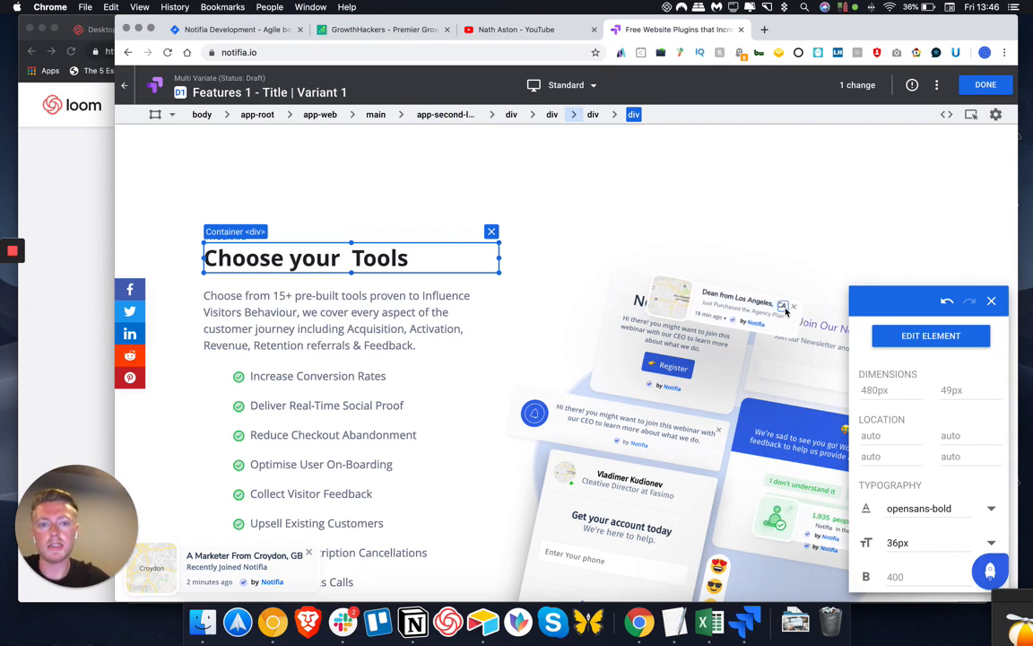
click(966, 86)
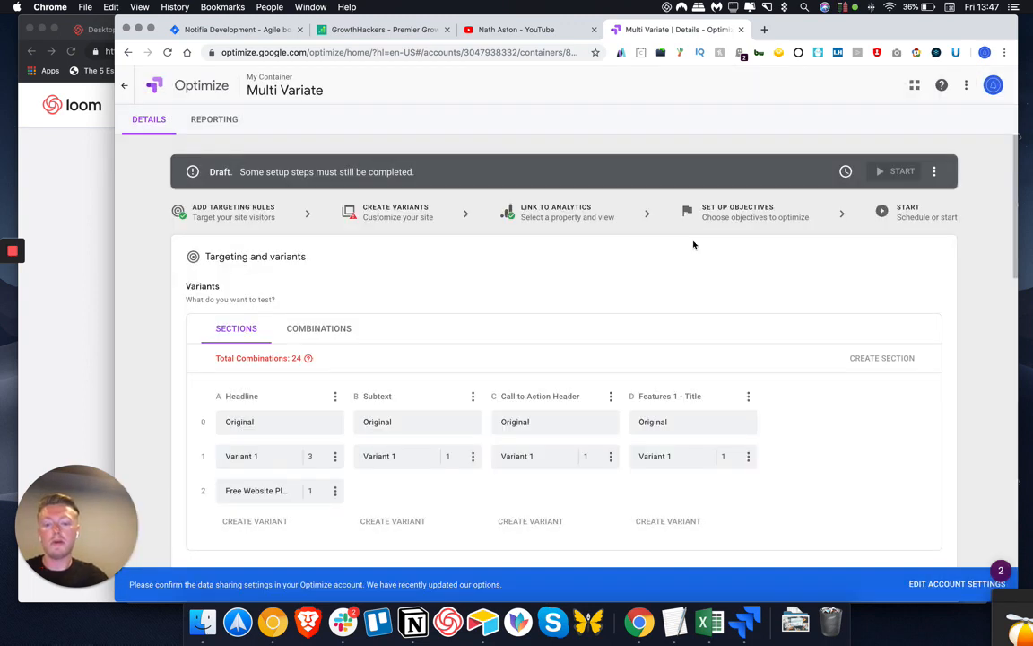
- Look over the experiment's section variants and targeting settings, and glance at its list of combinations
scroll(530, 311, down, 2)
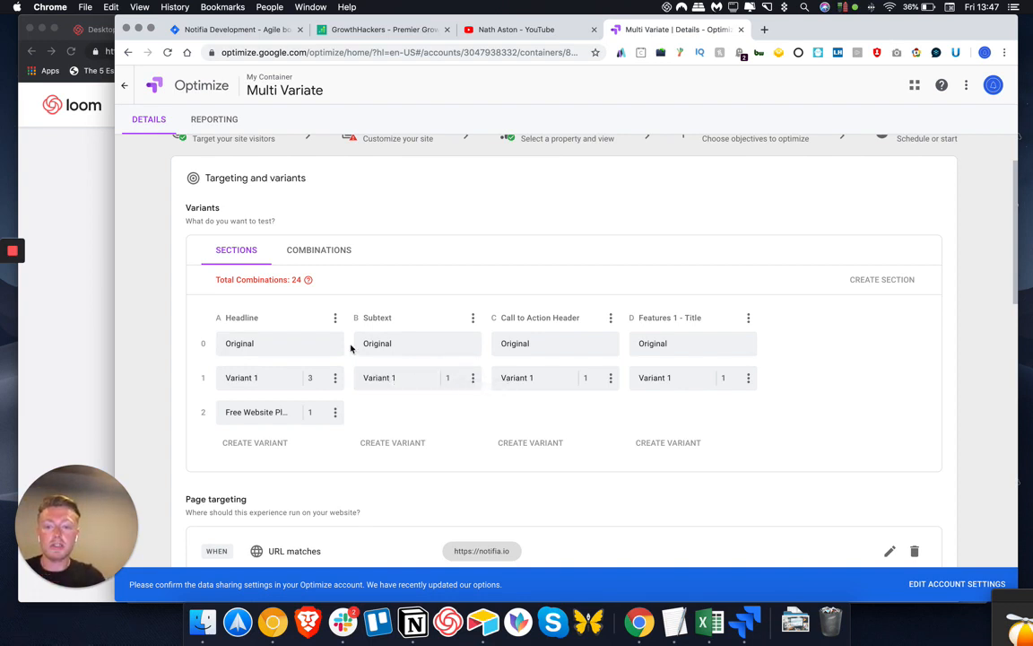
scroll(351, 348, down, 15)
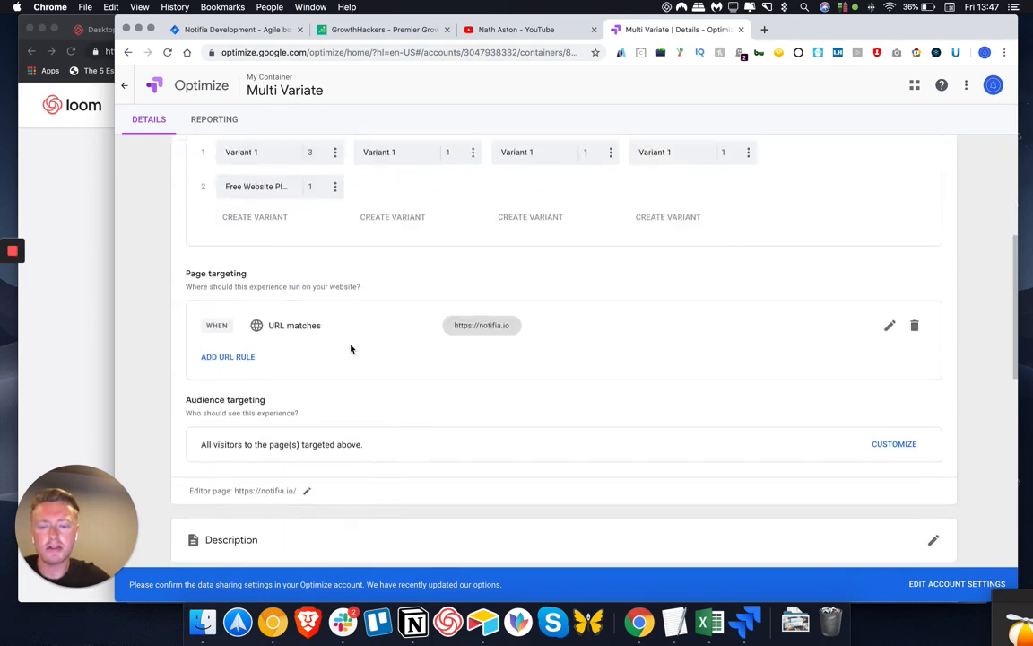
scroll(351, 348, up, 15)
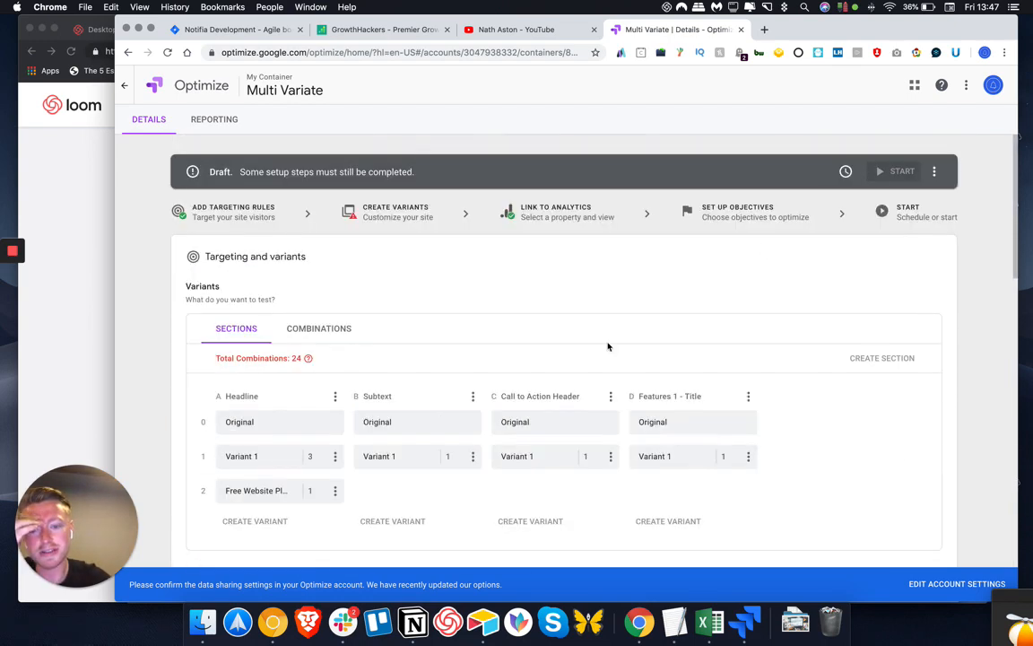
scroll(316, 339, down, 2)
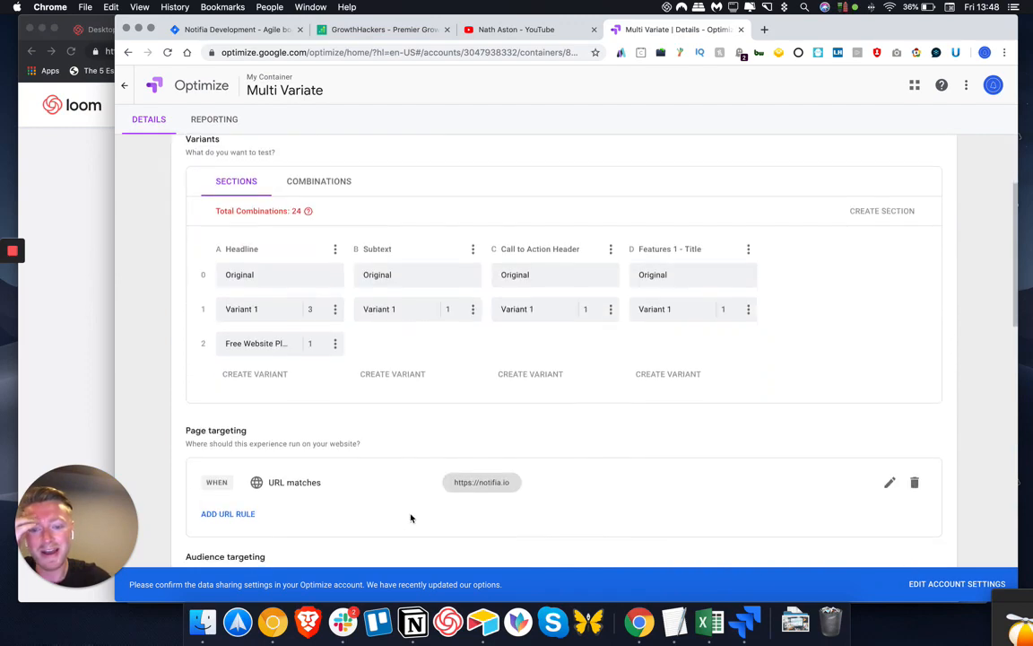
click(314, 182)
scroll(497, 306, down, 2)
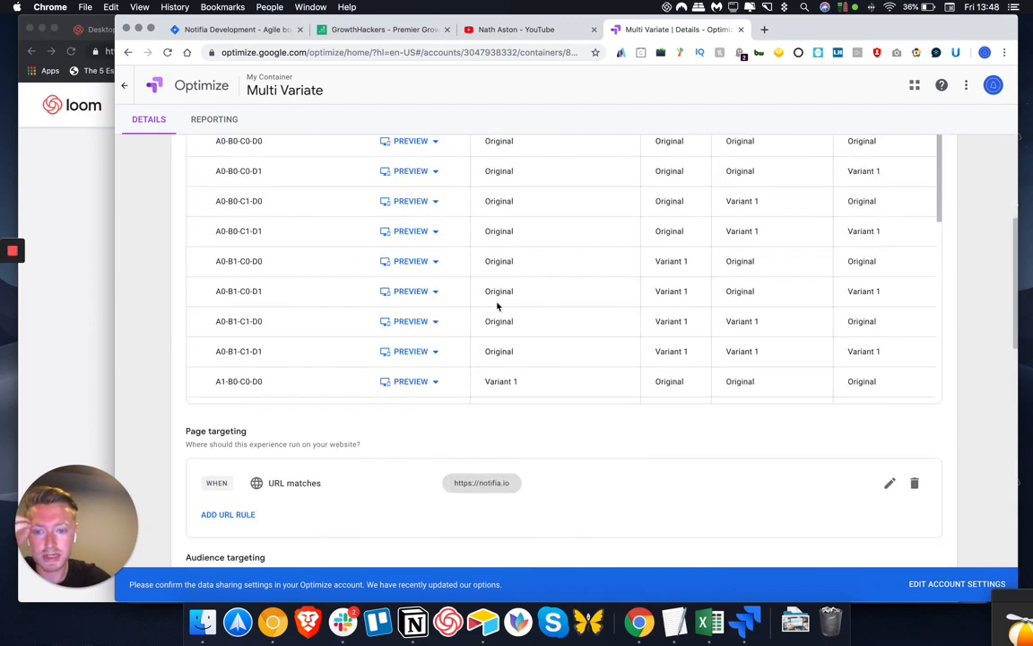
scroll(498, 307, up, 3)
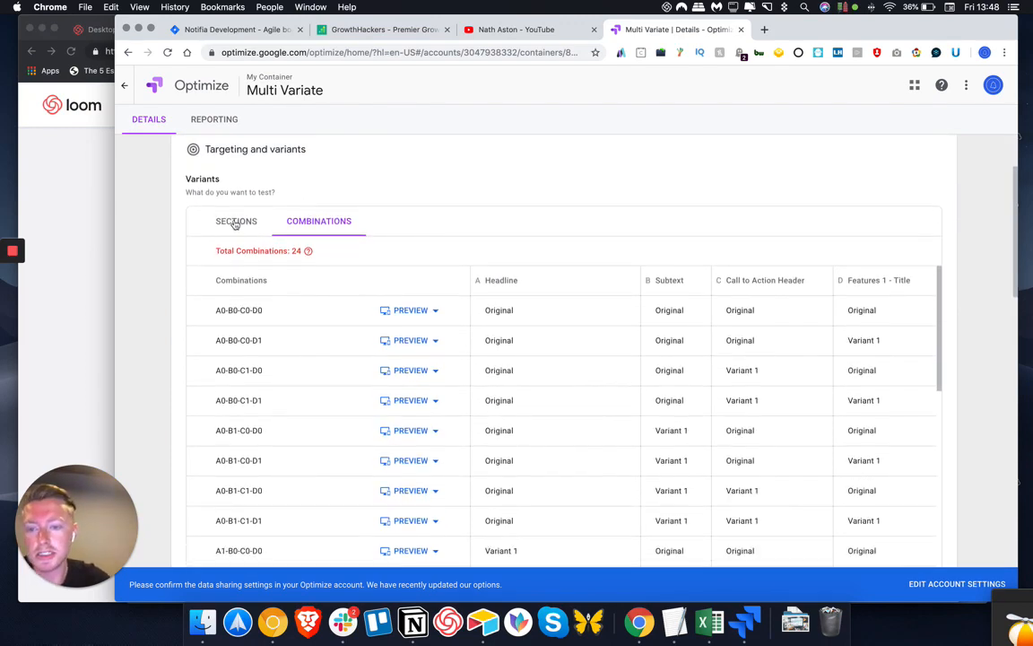
click(212, 213)
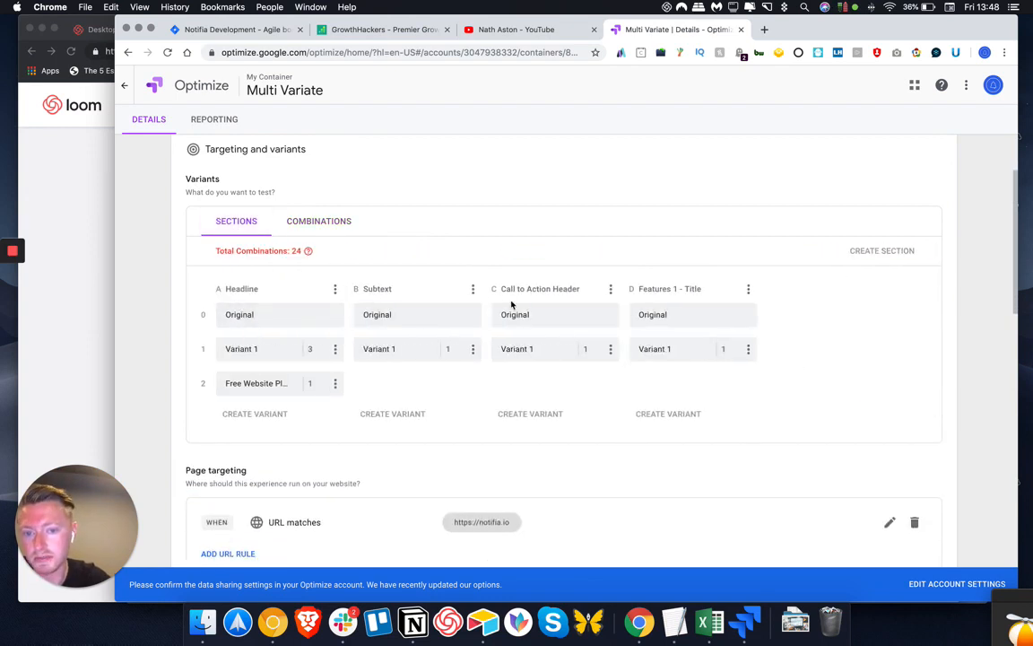
- Examine the full list of variant combinations, from A0-B0-C0-D0 through A2-B1-C1-D1
click(296, 222)
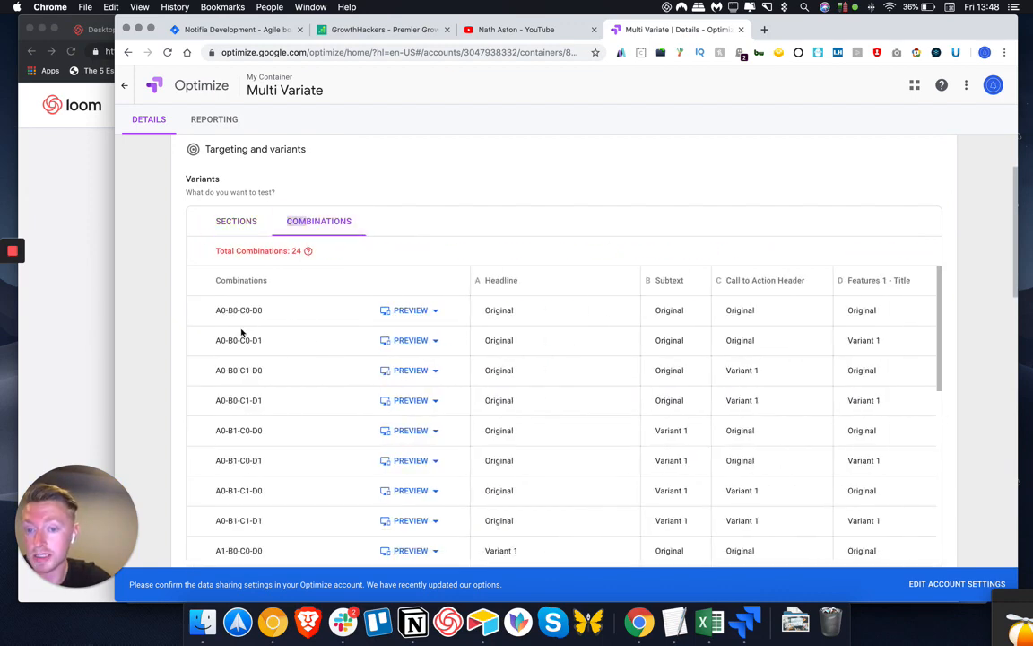
scroll(241, 332, down, 10)
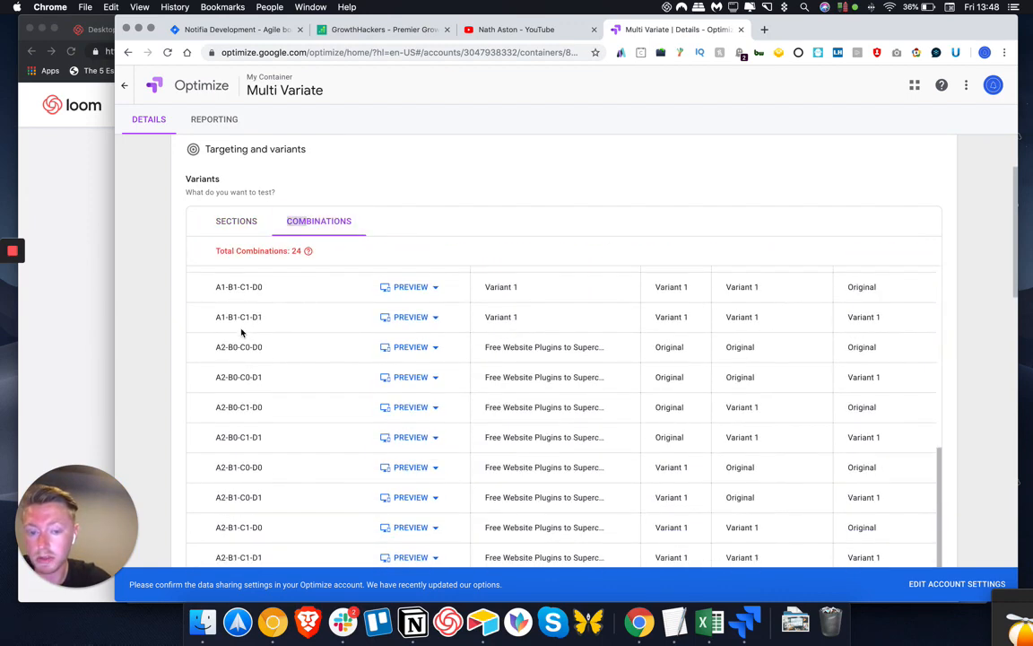
scroll(237, 405, down, 5)
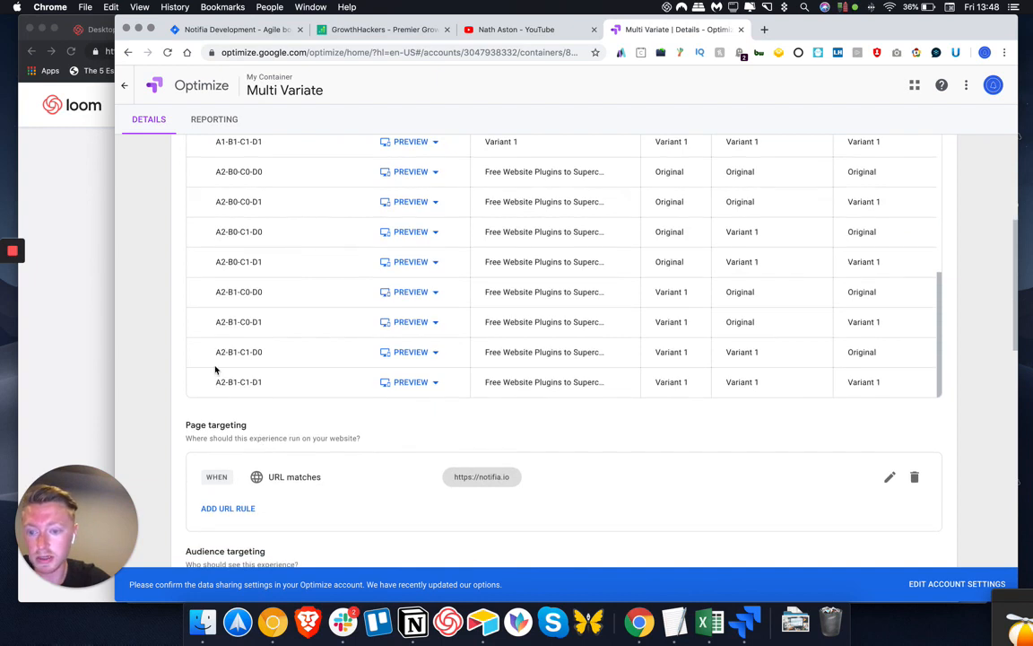
scroll(216, 369, up, 15)
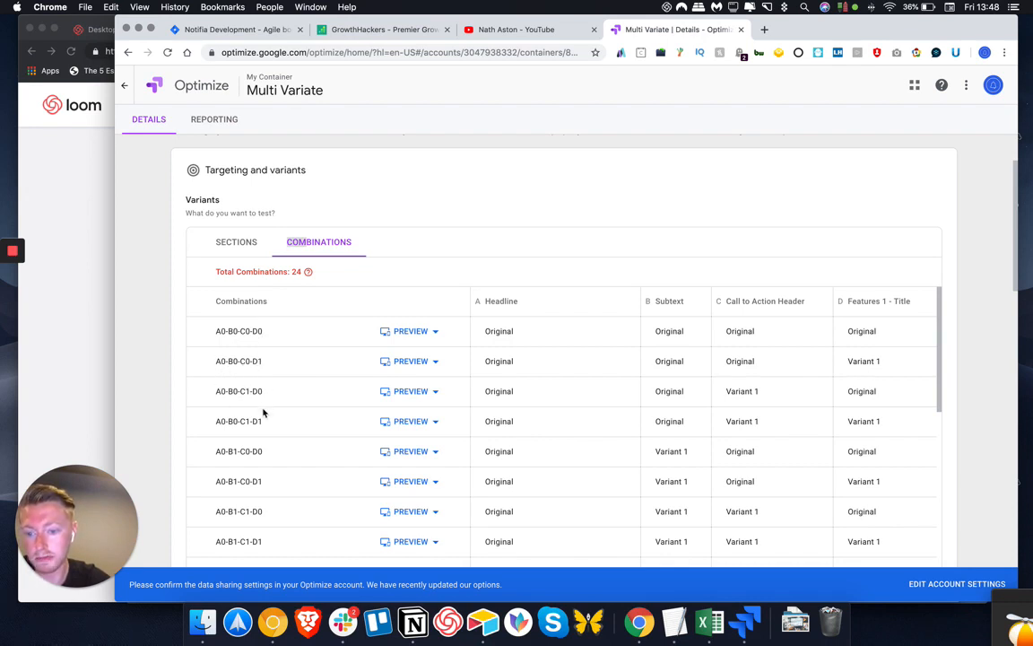
scroll(263, 412, down, 1)
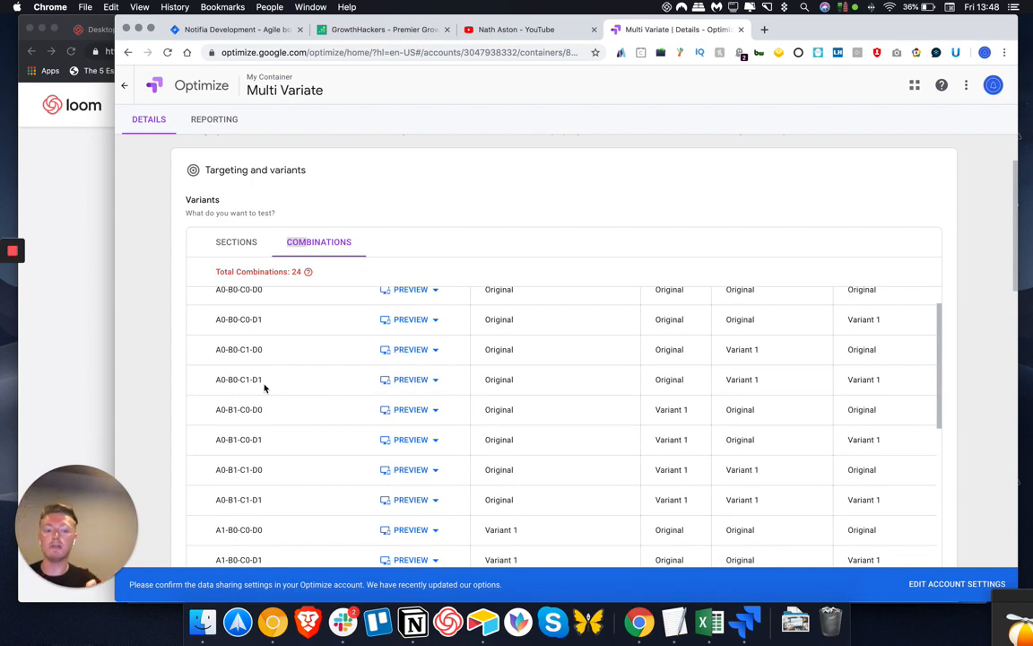
scroll(265, 388, down, 8)
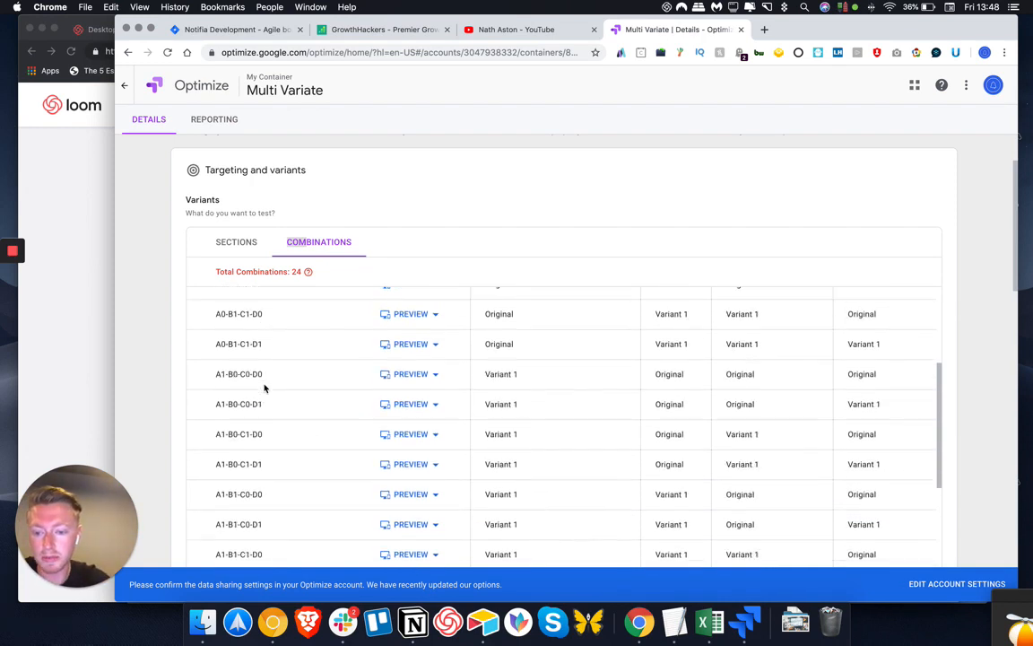
scroll(226, 480, down, 5)
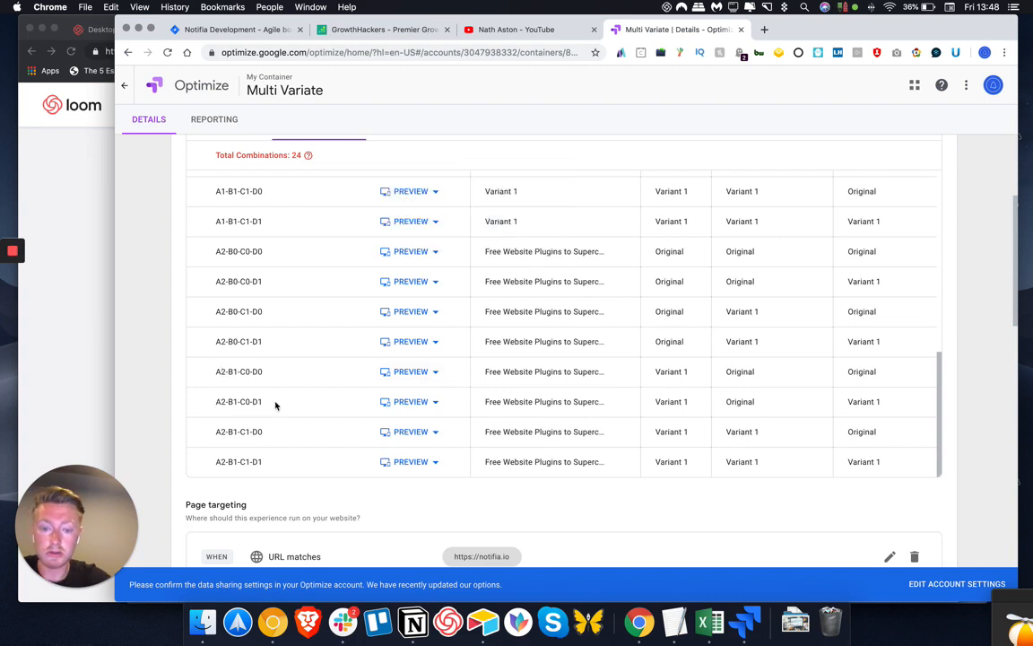
scroll(328, 443, down, 1)
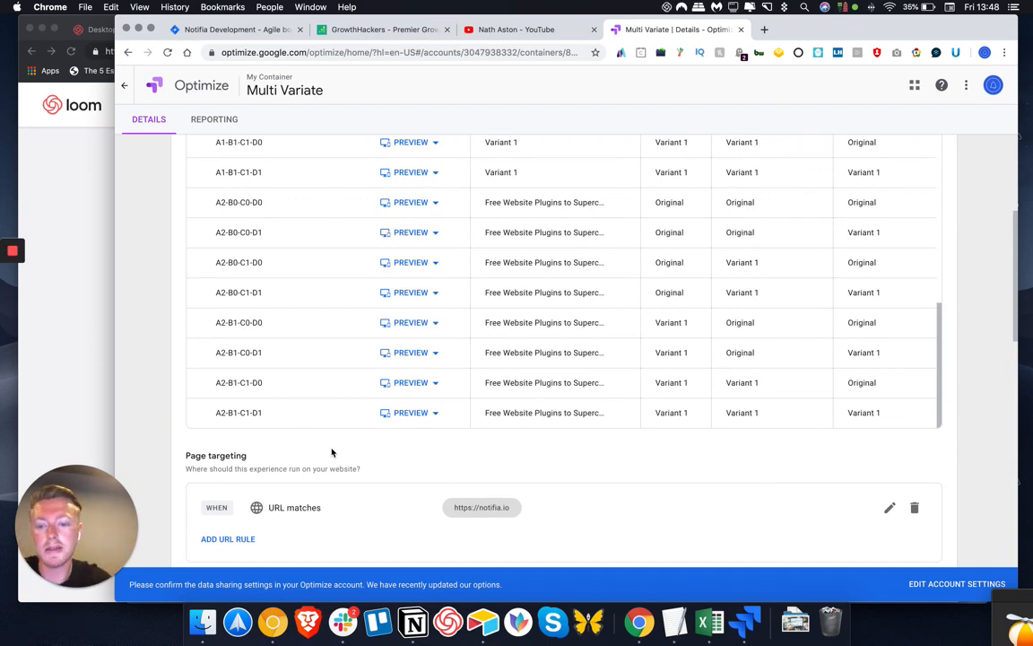
scroll(331, 452, down, 3)
scroll(331, 452, up, 4)
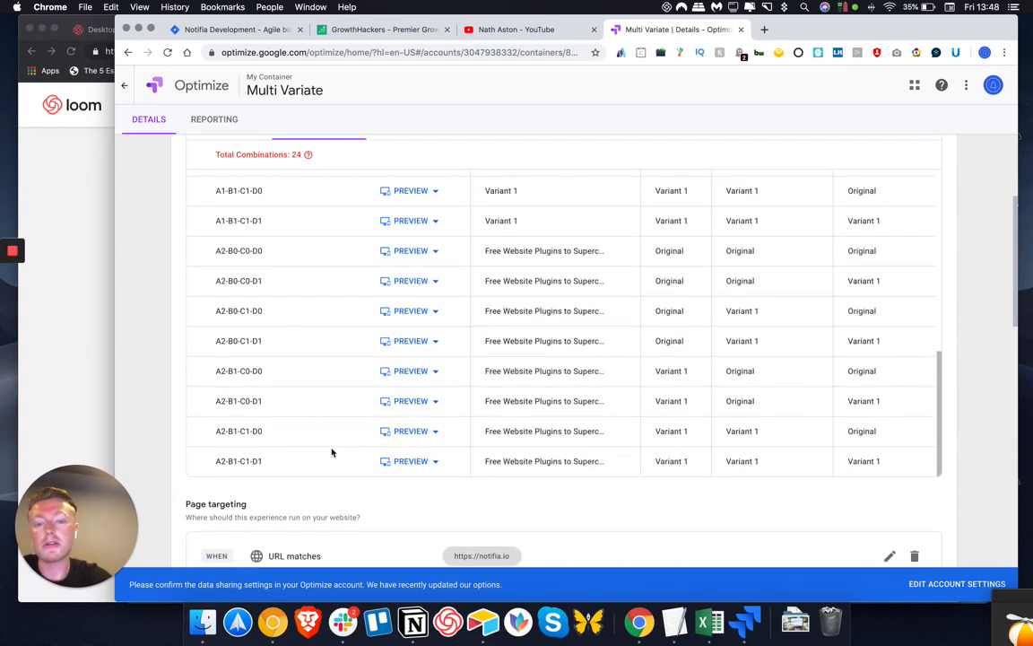
scroll(331, 452, up, 2)
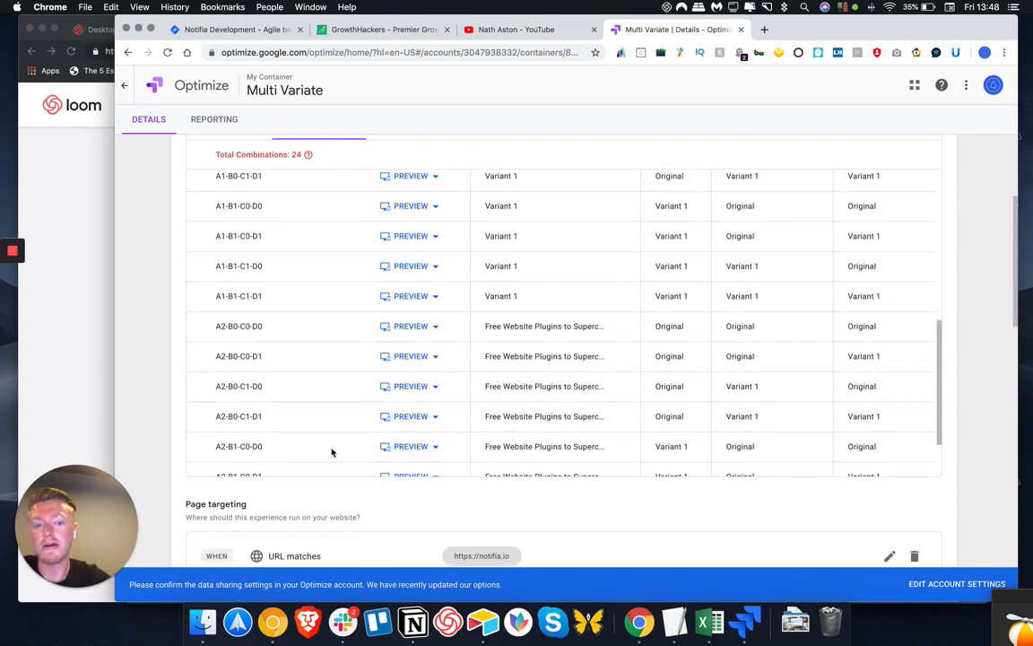
scroll(331, 452, down, 2)
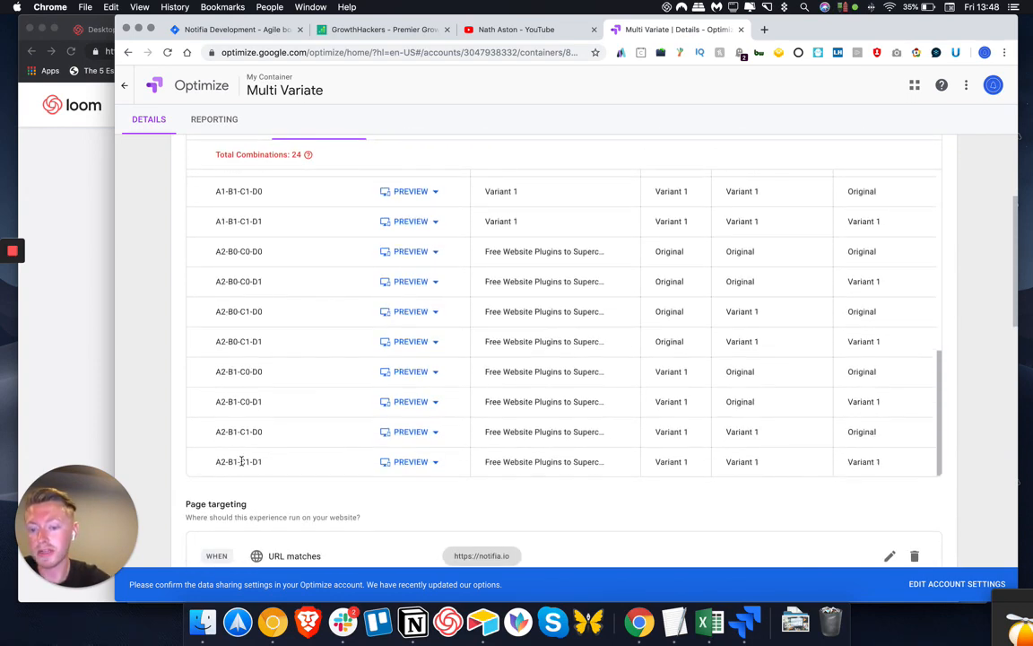
- Review the list of variant combinations together with the experiment's page targeting, audience targeting, and measurement and objectives settings
scroll(260, 465, up, 8)
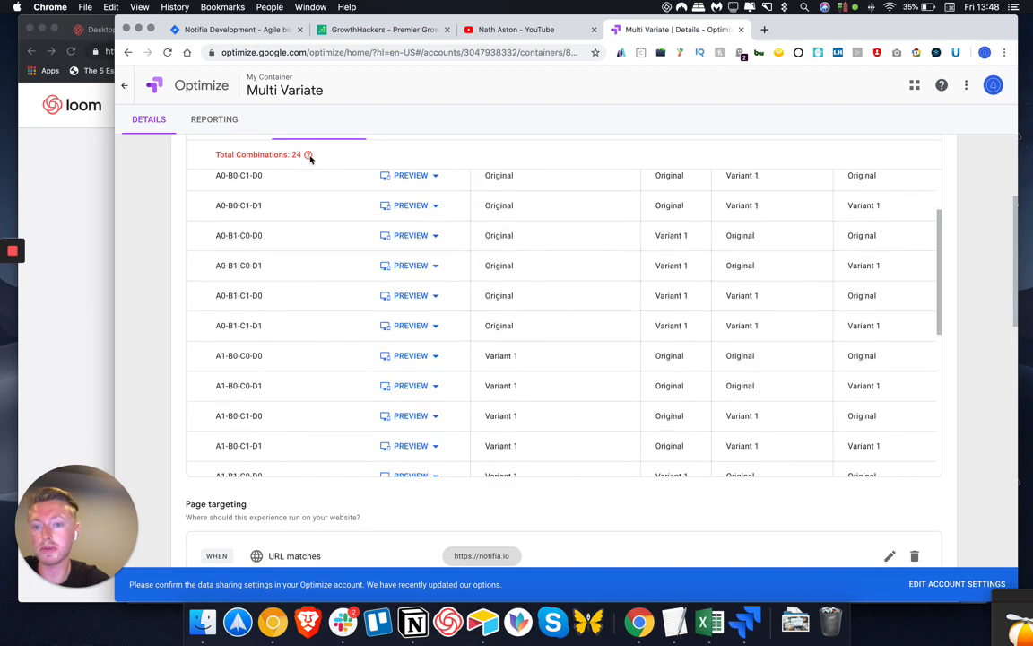
mouse_move(284, 148)
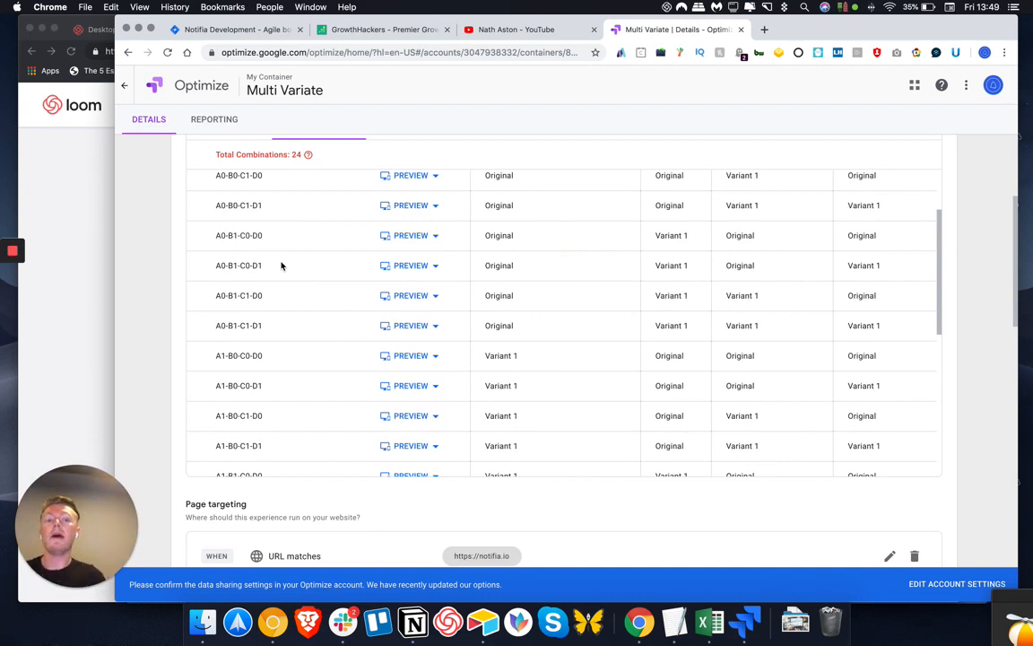
scroll(281, 265, down, 3)
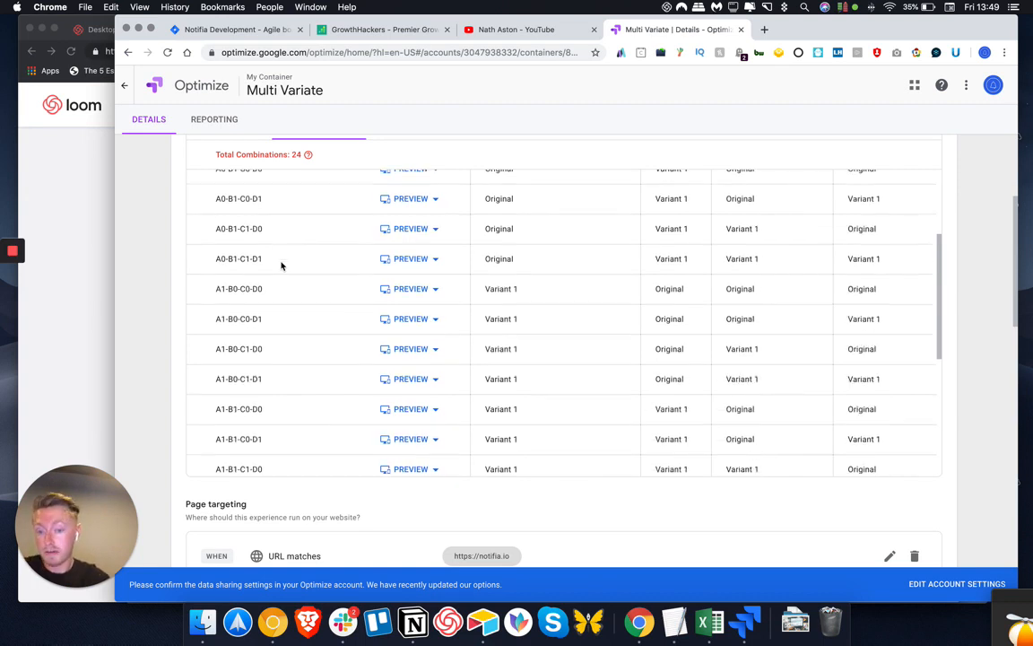
scroll(237, 447, up, 5)
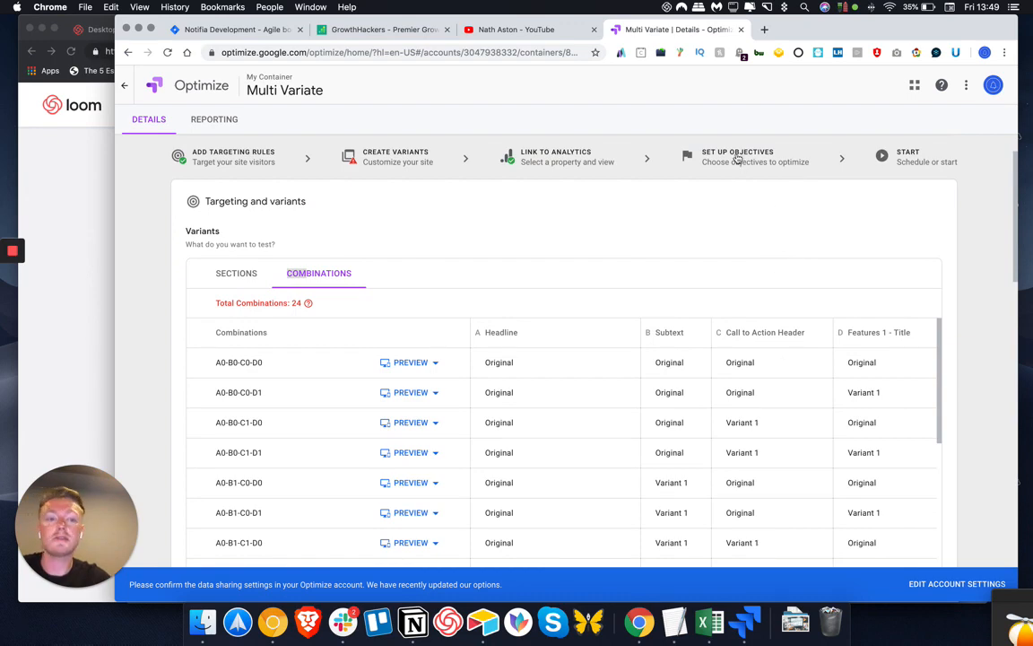
scroll(461, 369, down, 6)
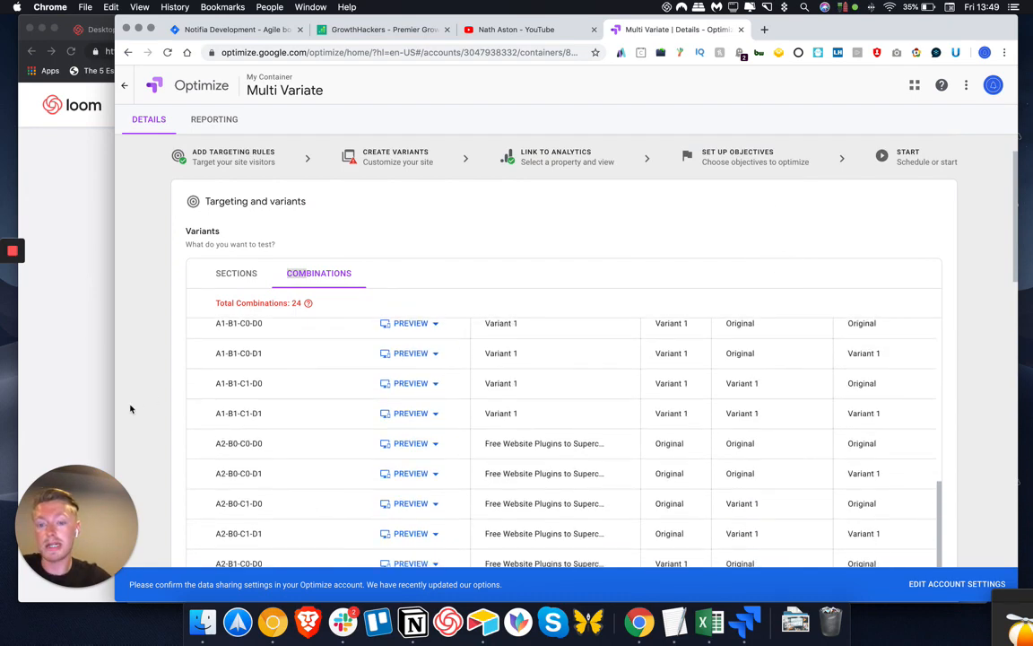
scroll(130, 409, down, 3)
scroll(130, 409, down, 3)
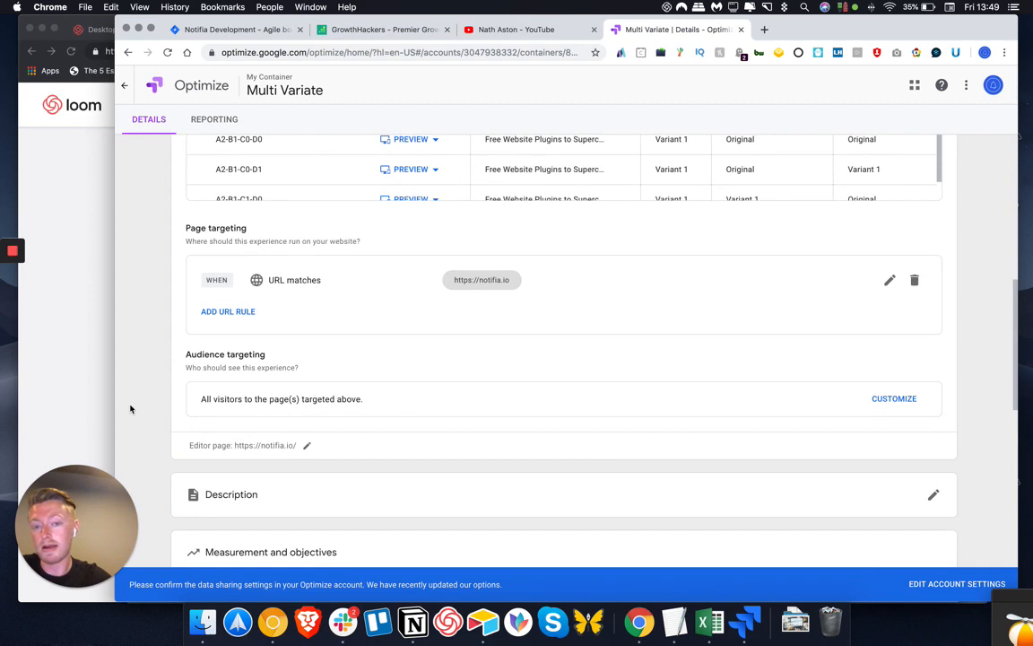
scroll(130, 409, down, 4)
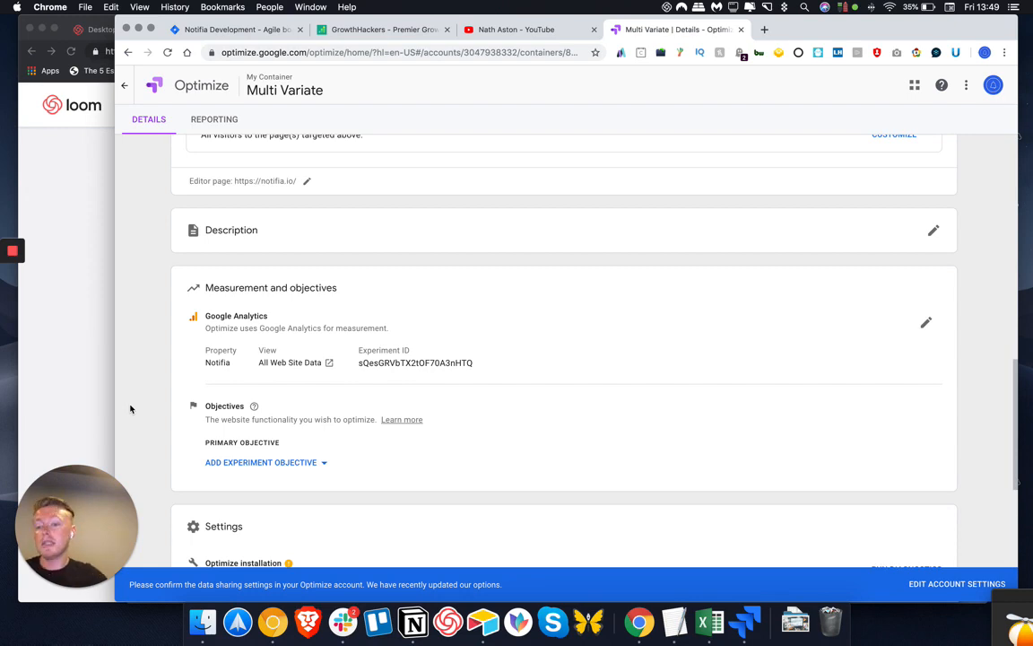
scroll(130, 409, up, 10)
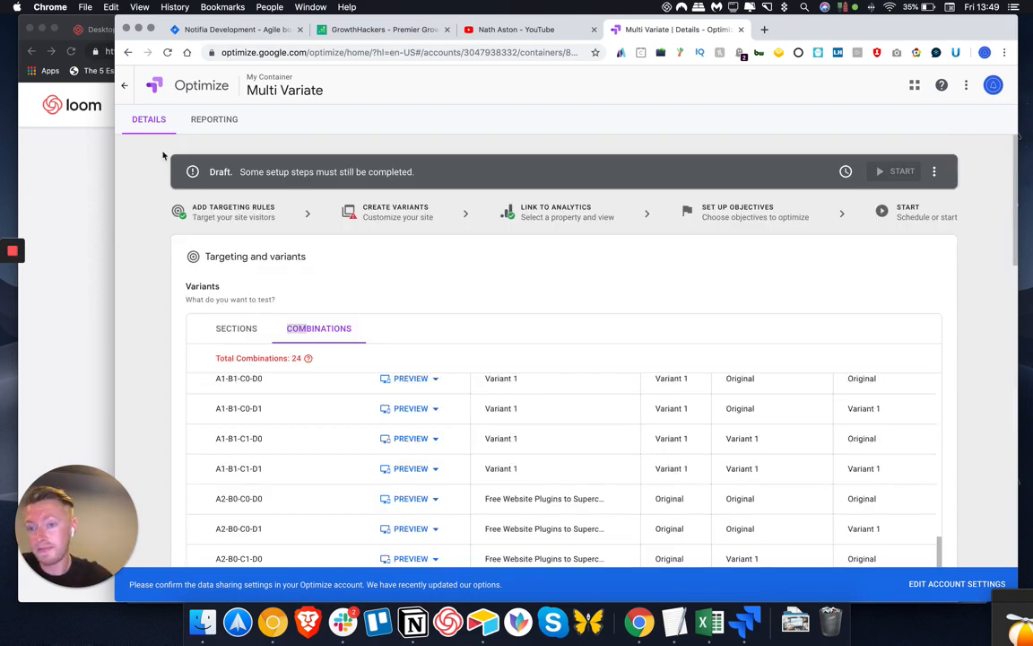
- Show the experiment's sections and examine the Headline, Subtext, Call to Action Header and Features 1 - Title variants along with the targeting settings
click(232, 320)
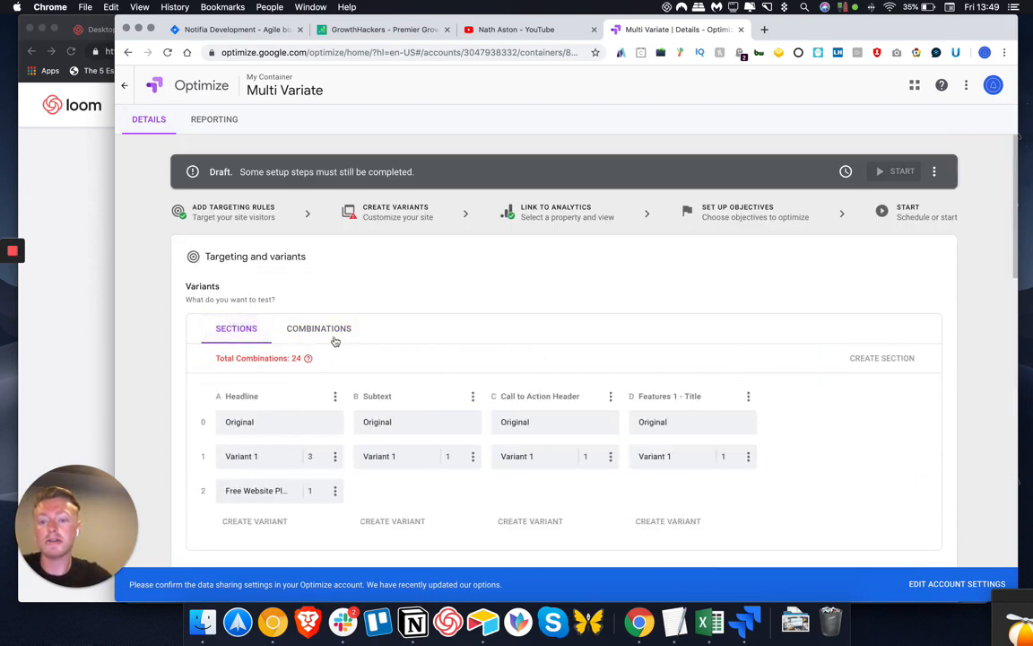
scroll(335, 339, down, 5)
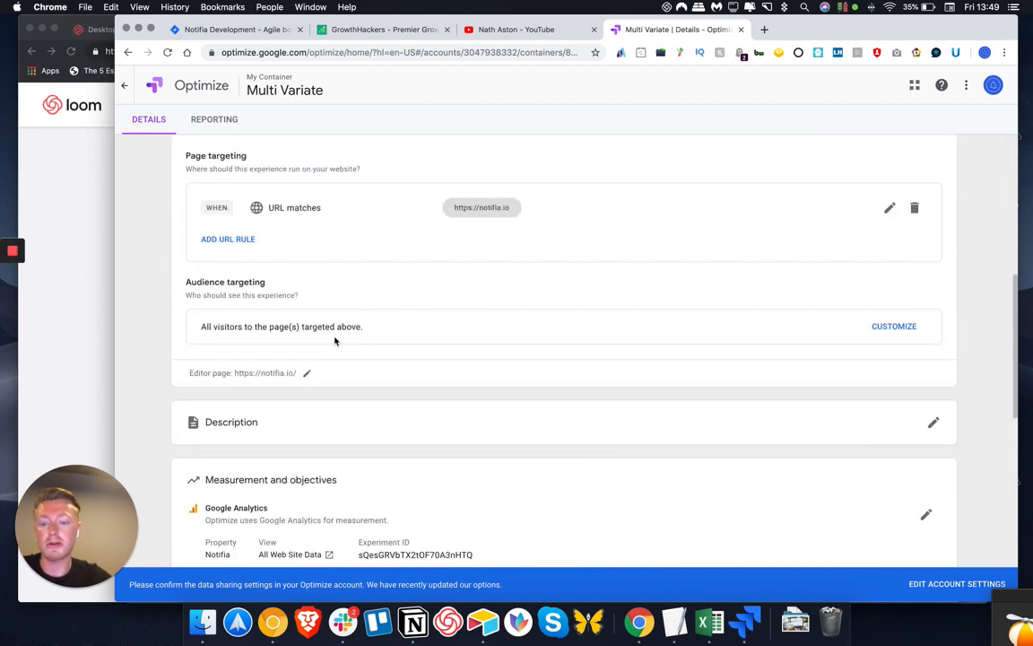
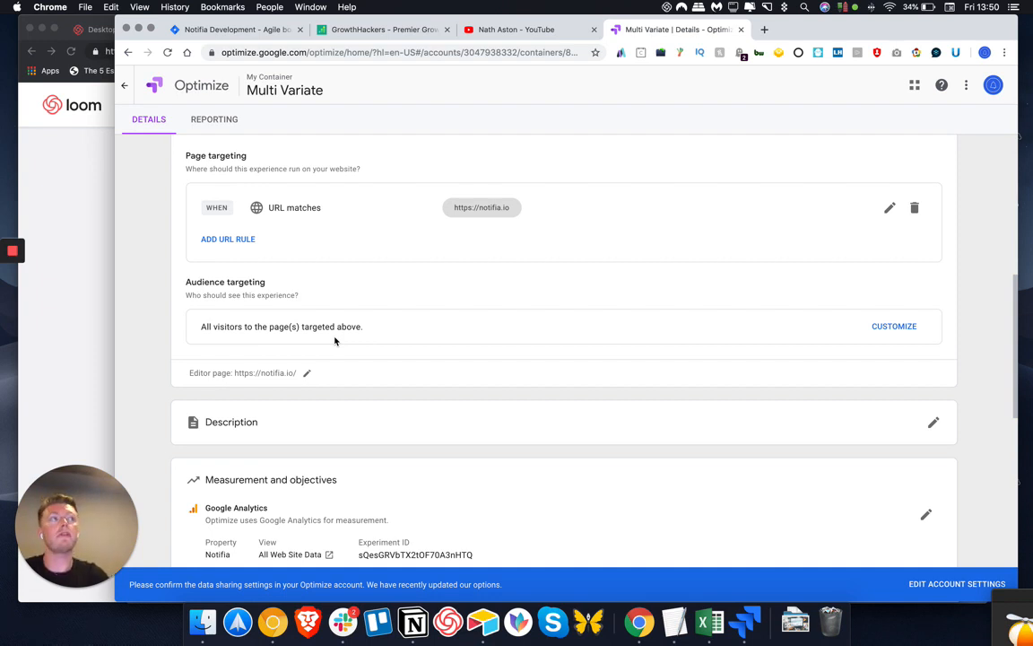
scroll(449, 269, up, 5)
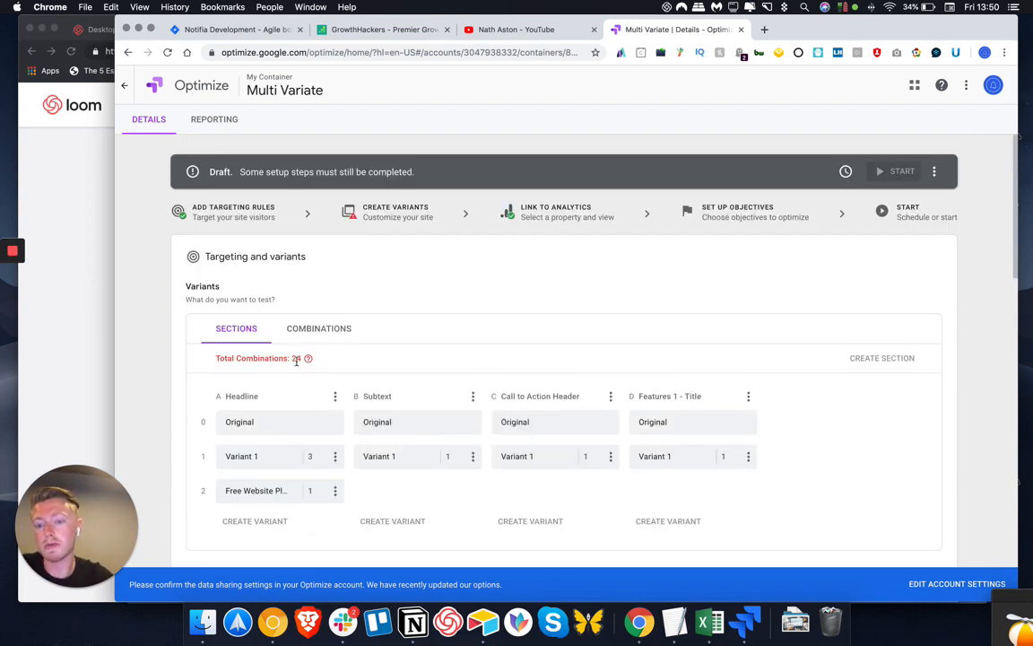
scroll(299, 363, down, 2)
scroll(299, 369, down, 1)
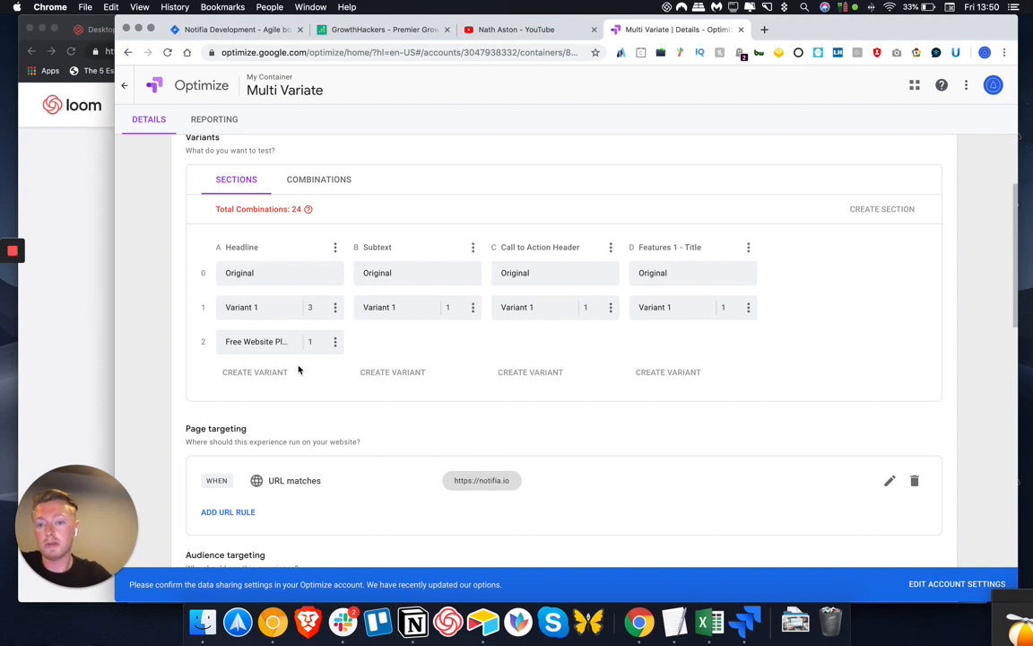
scroll(298, 370, up, 3)
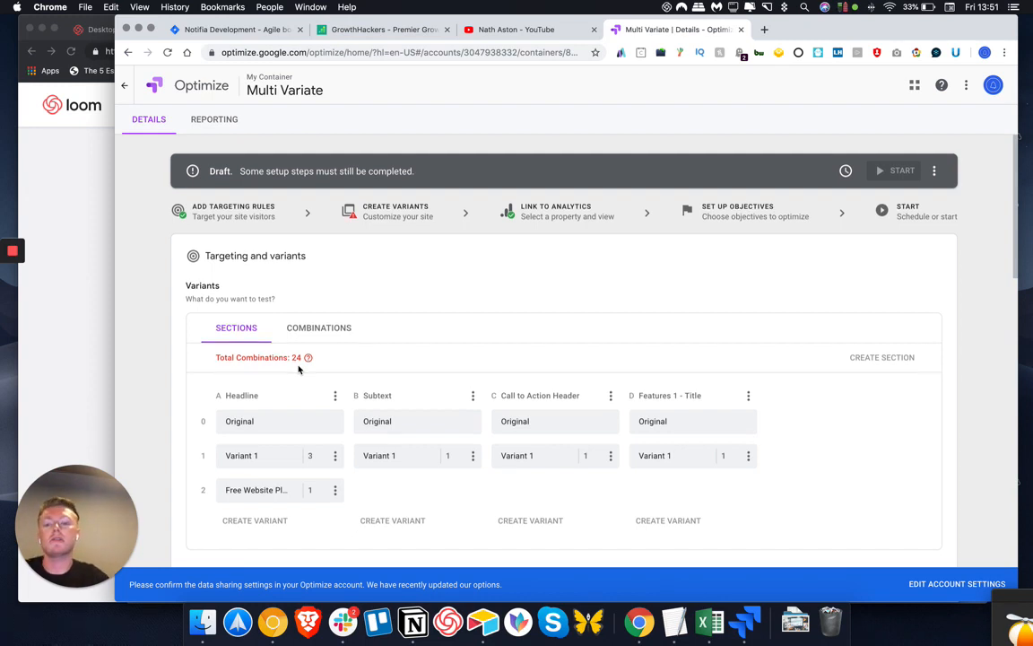
scroll(299, 369, down, 2)
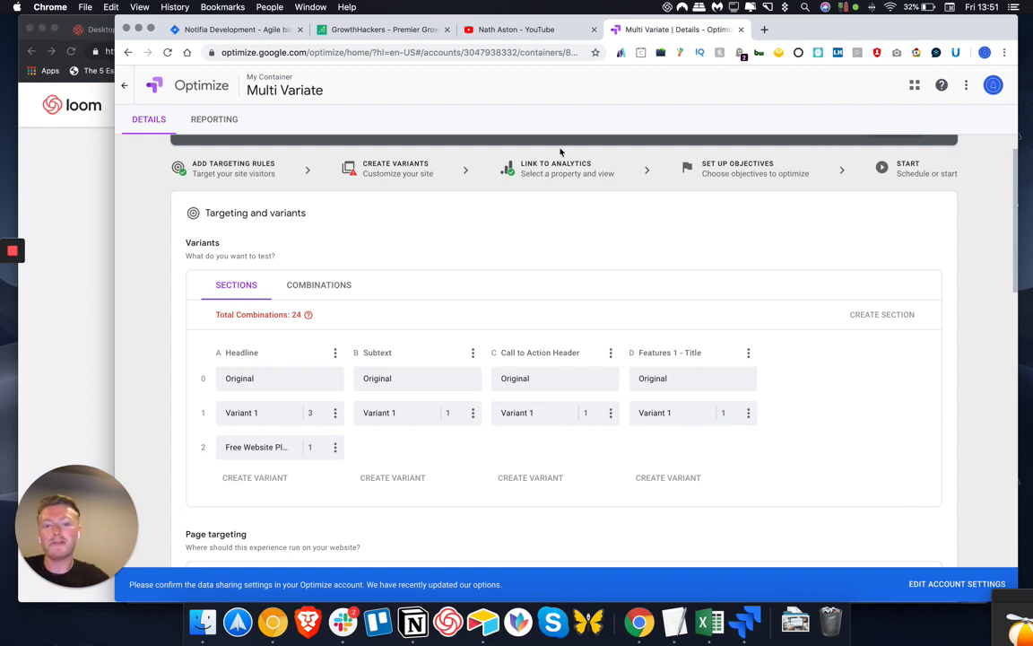
scroll(526, 285, up, 1)
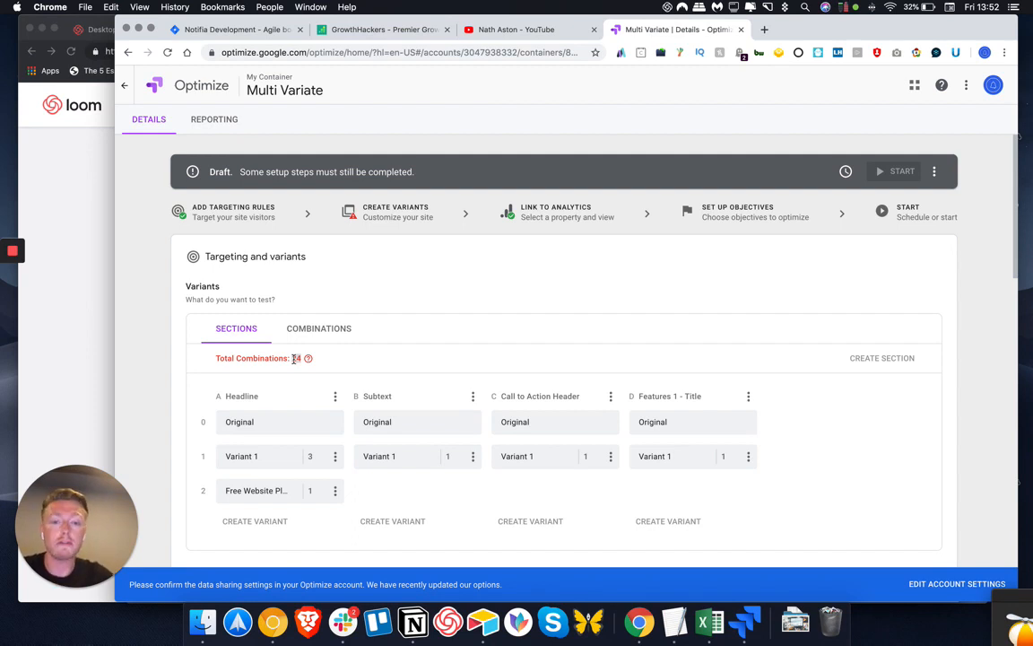
- Open notifia.io in a new browser tab and go to its campaign dashboard
click(764, 29)
text(notifia.io)
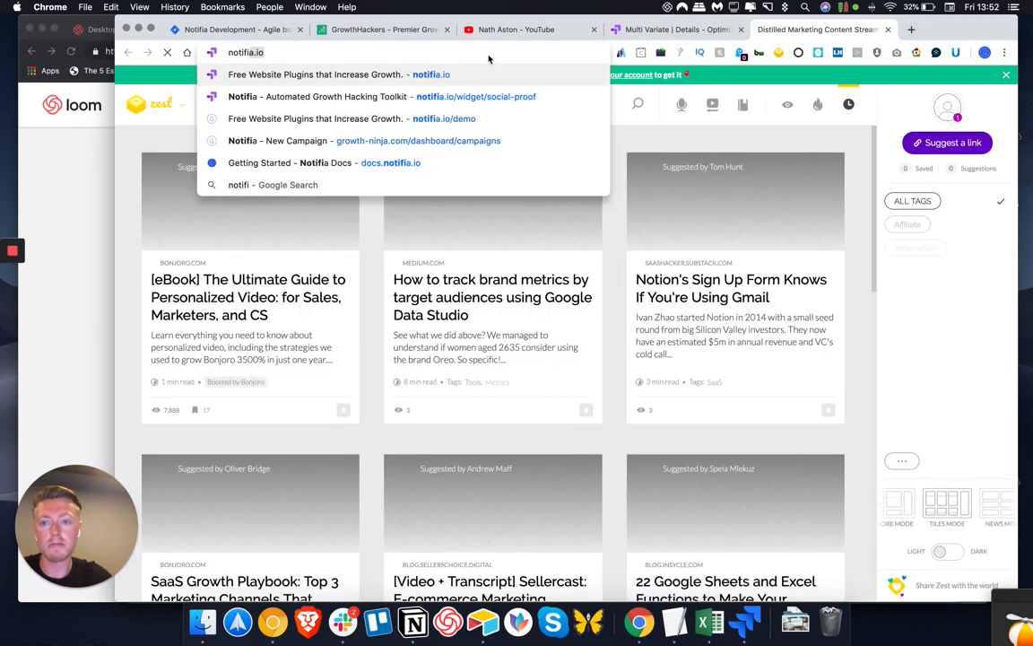
key(Return)
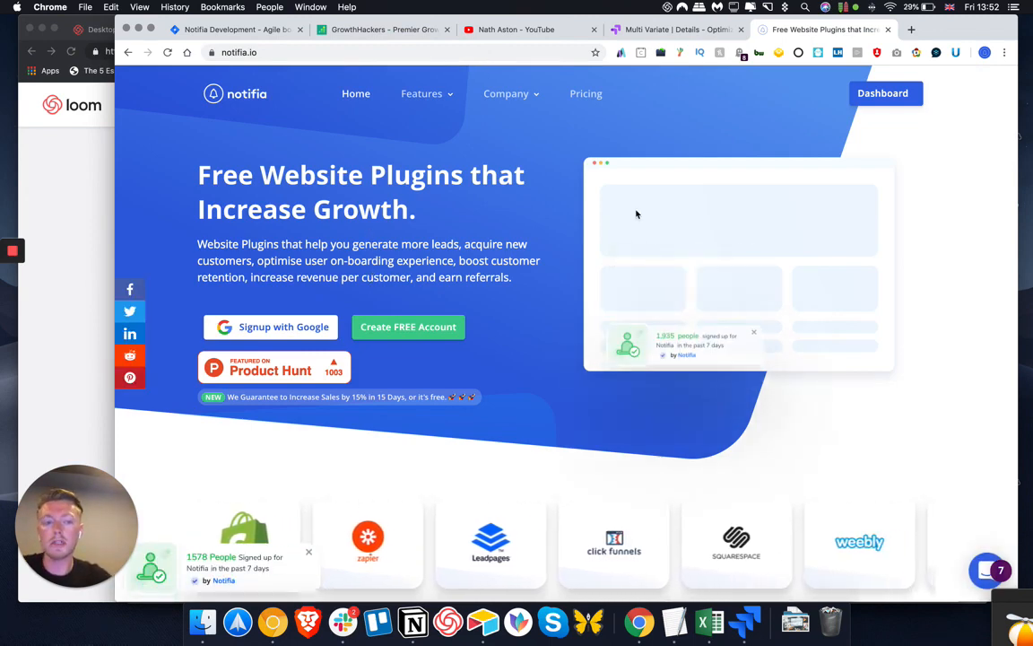
click(875, 100)
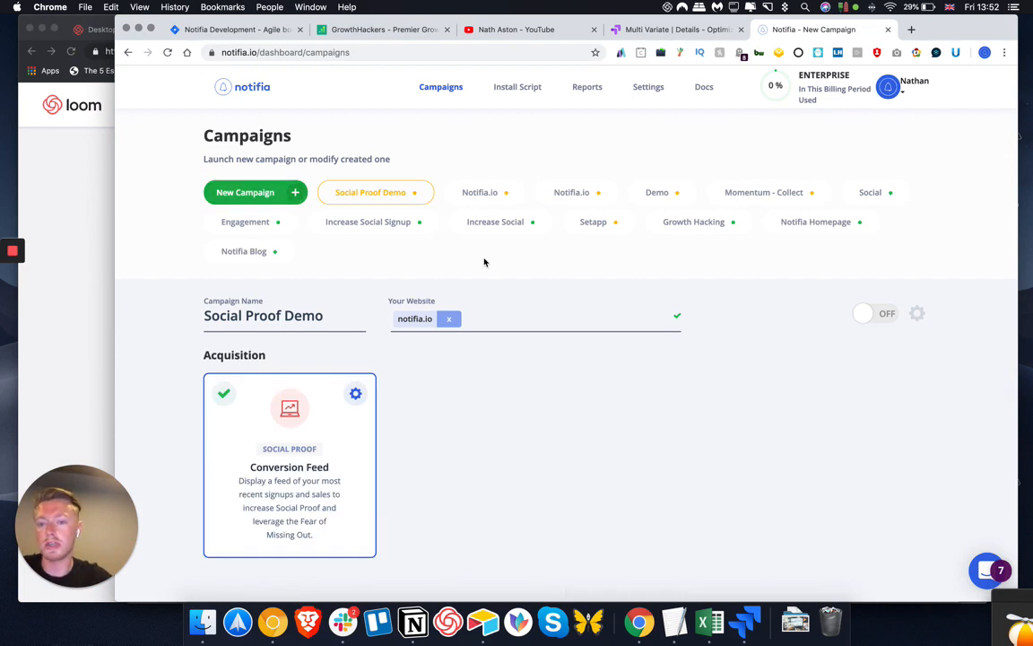
- Create a new campaign named "notifia" for the website notifia.io and proceed to the kit selection
click(290, 193)
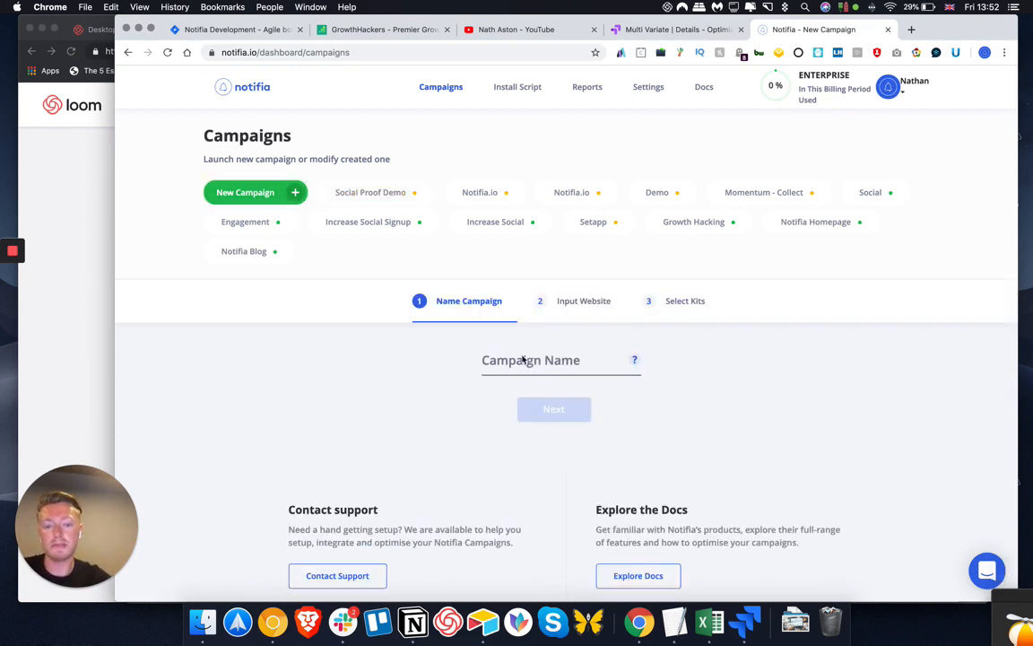
click(525, 361)
text(notifia)
key(Return)
click(510, 363)
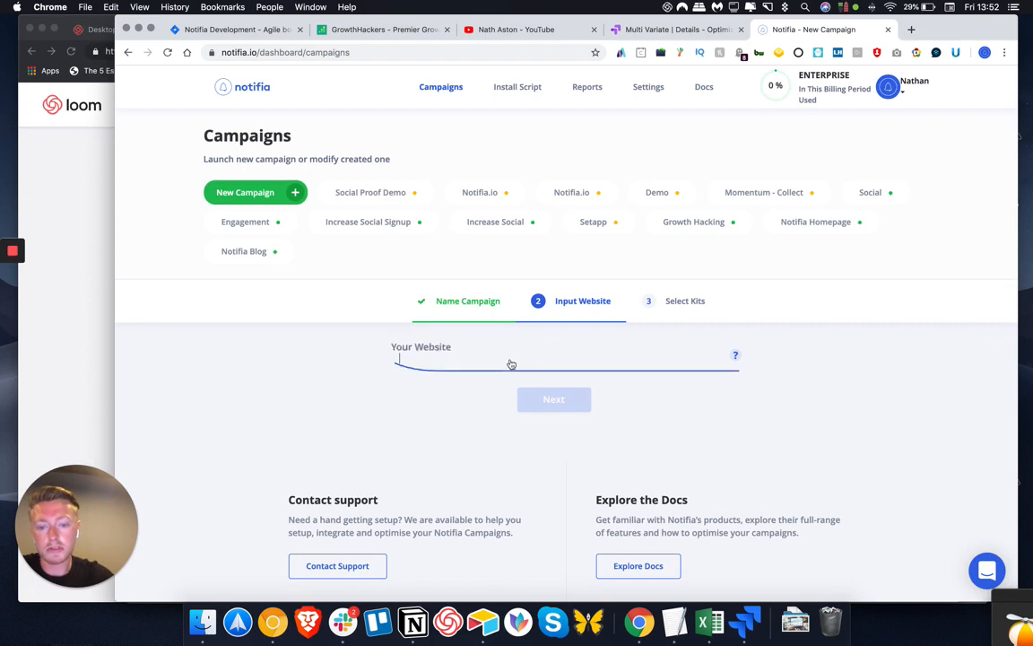
text(notifia.io)
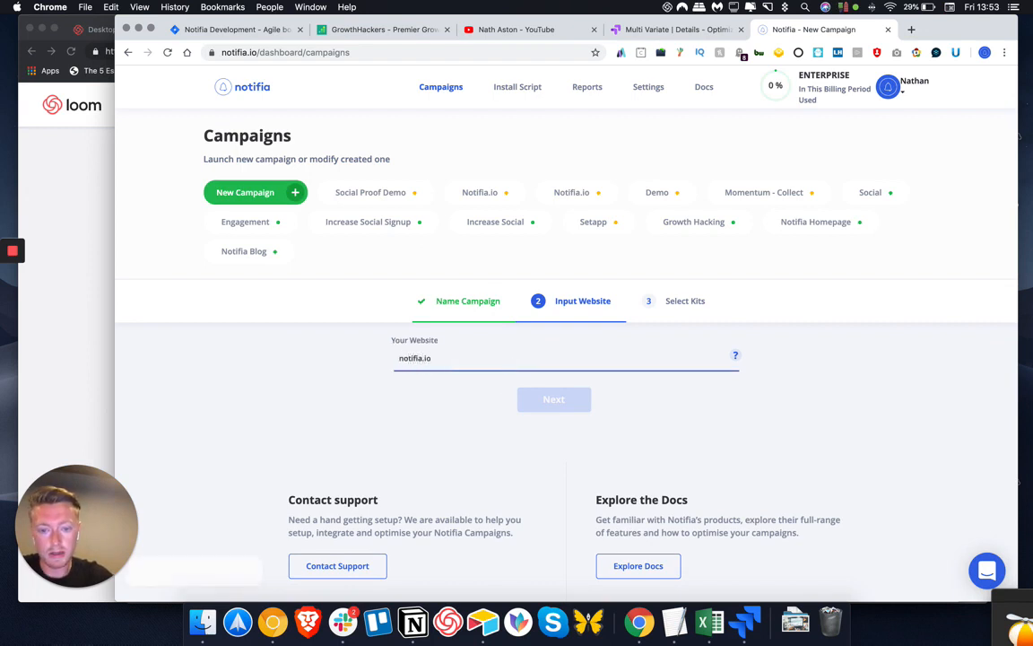
key(Return)
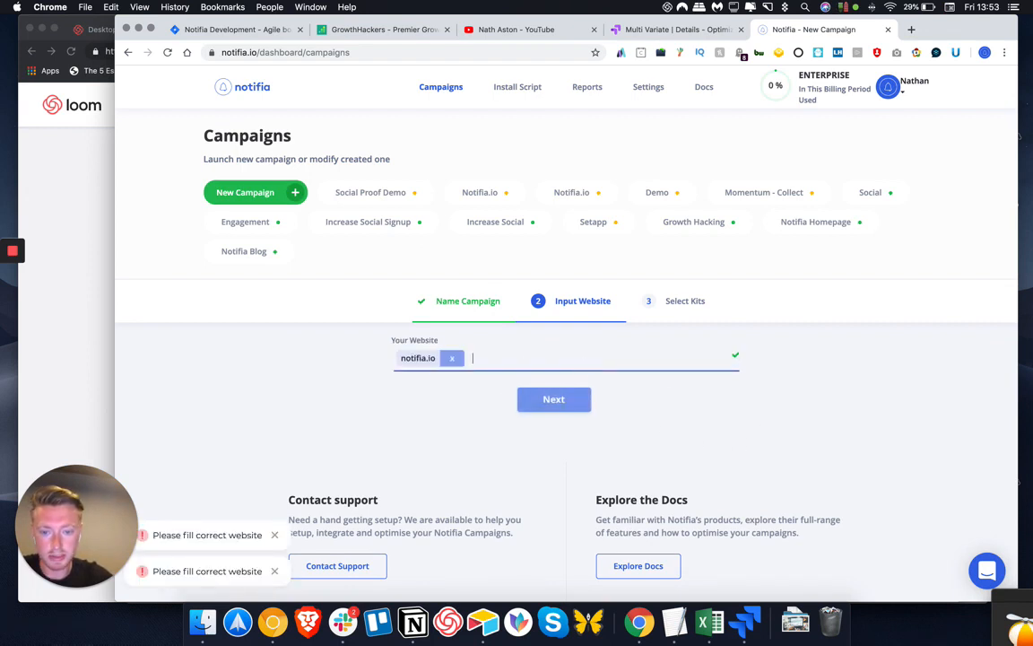
click(553, 400)
- Open the settings of the Exit Intent Survey kit under Feedback and format its title emoji as a level 2 heading
scroll(552, 417, down, 10)
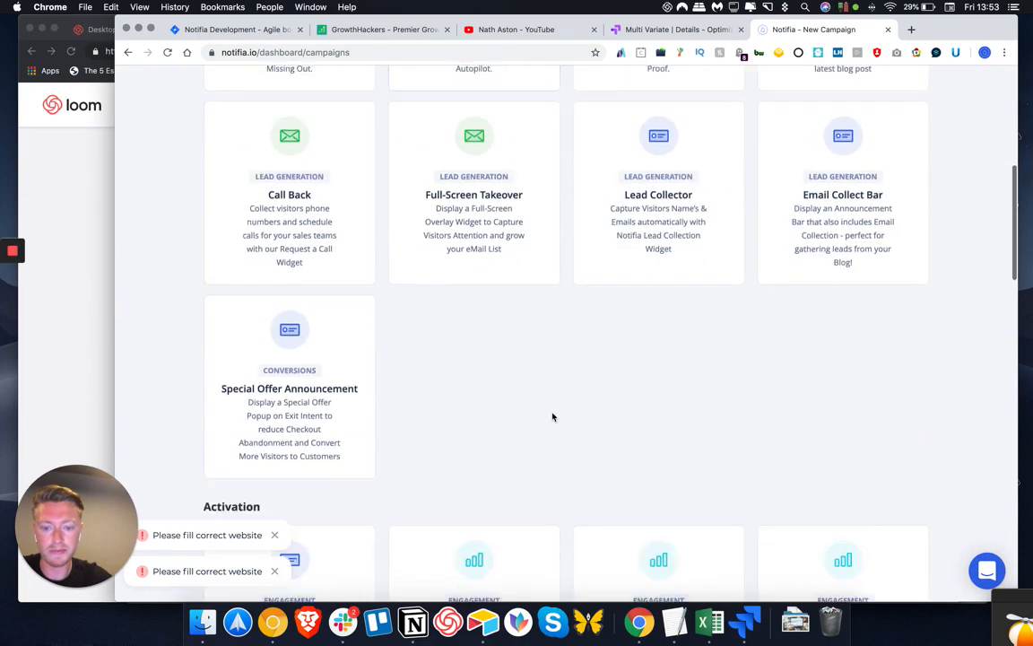
scroll(553, 417, down, 15)
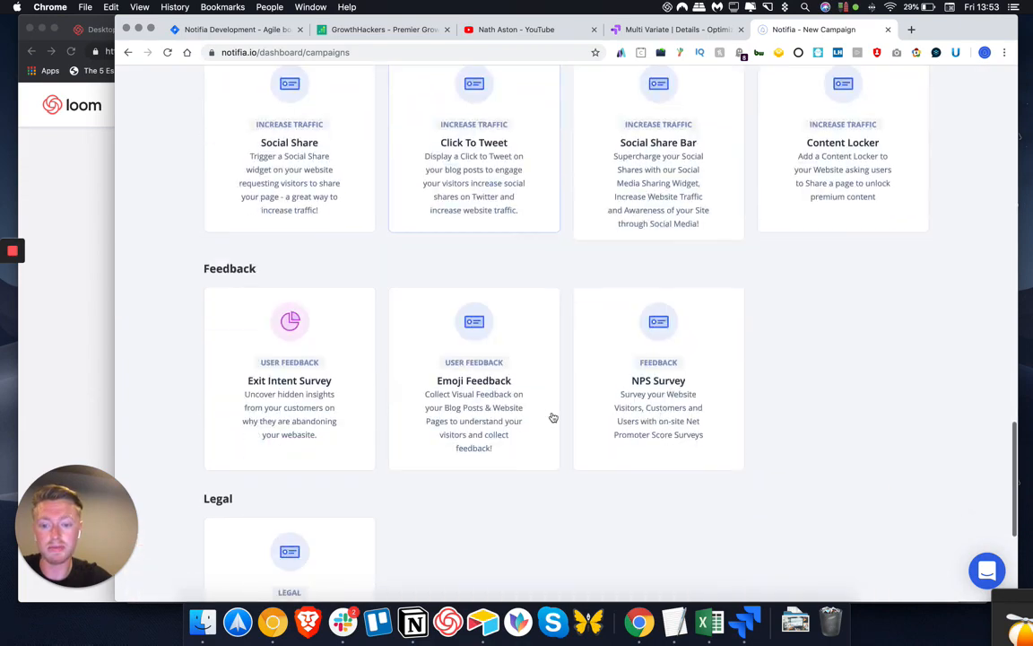
click(355, 307)
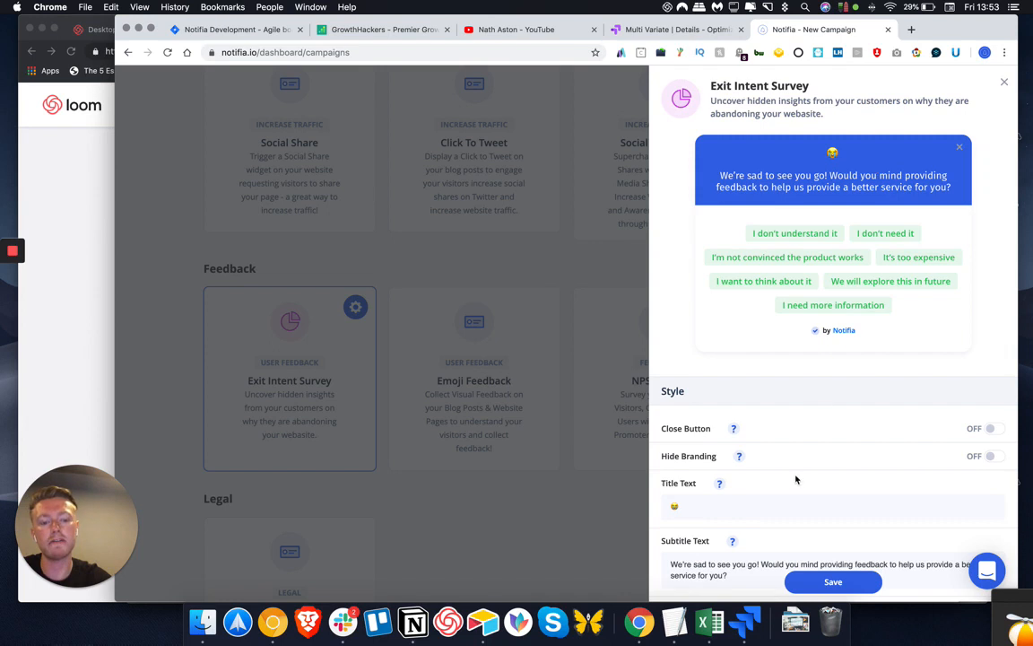
drag(694, 508, 629, 503)
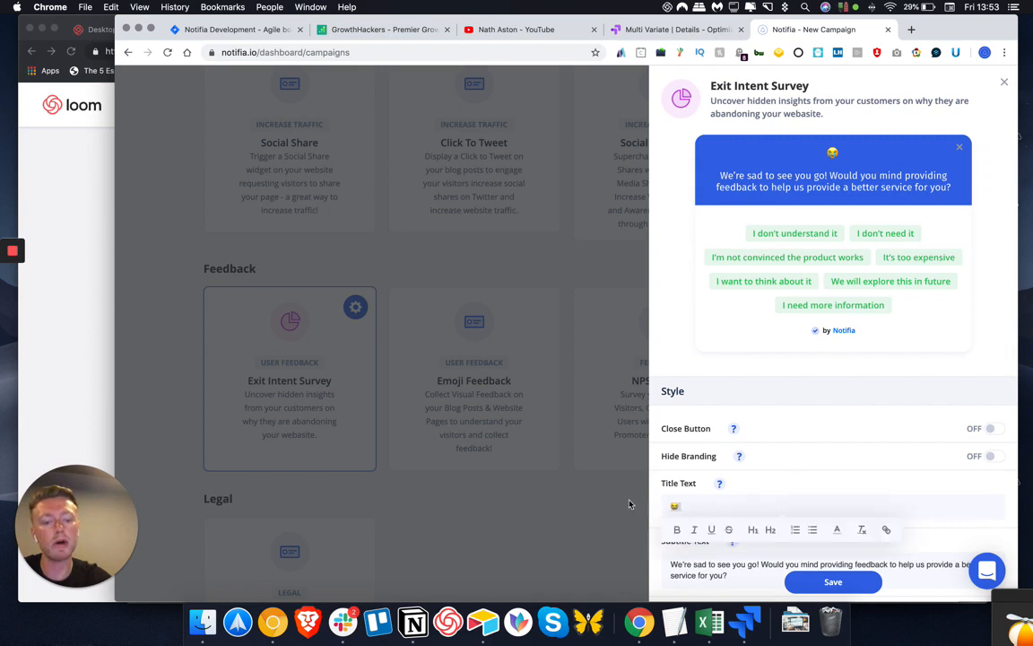
click(771, 534)
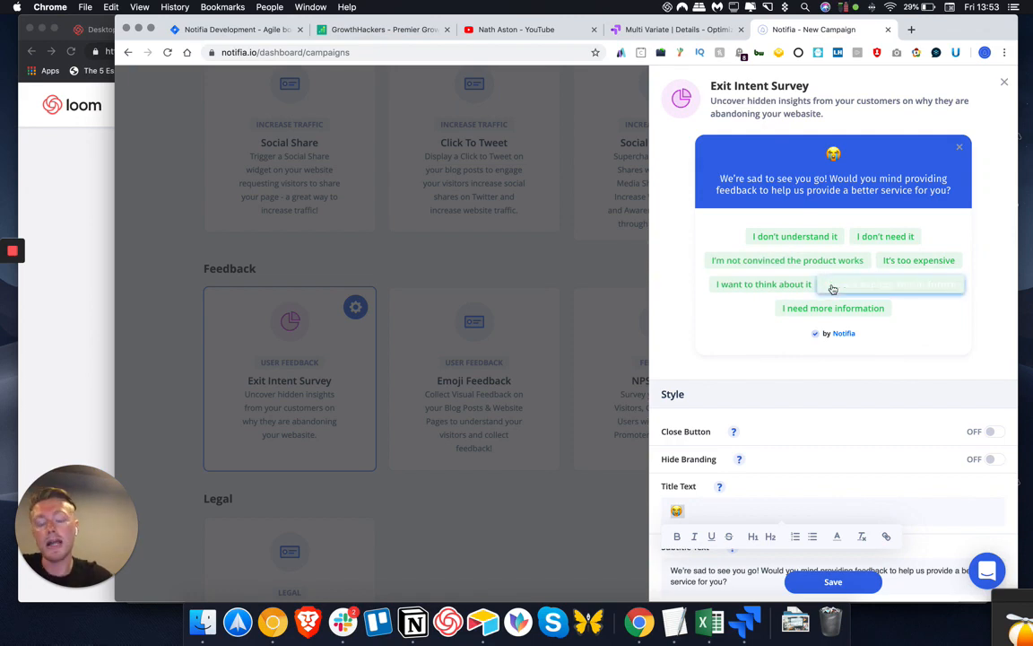
- Stop showing the survey on all pages and limit it to pages whose URL contains "signup"
scroll(832, 287, down, 10)
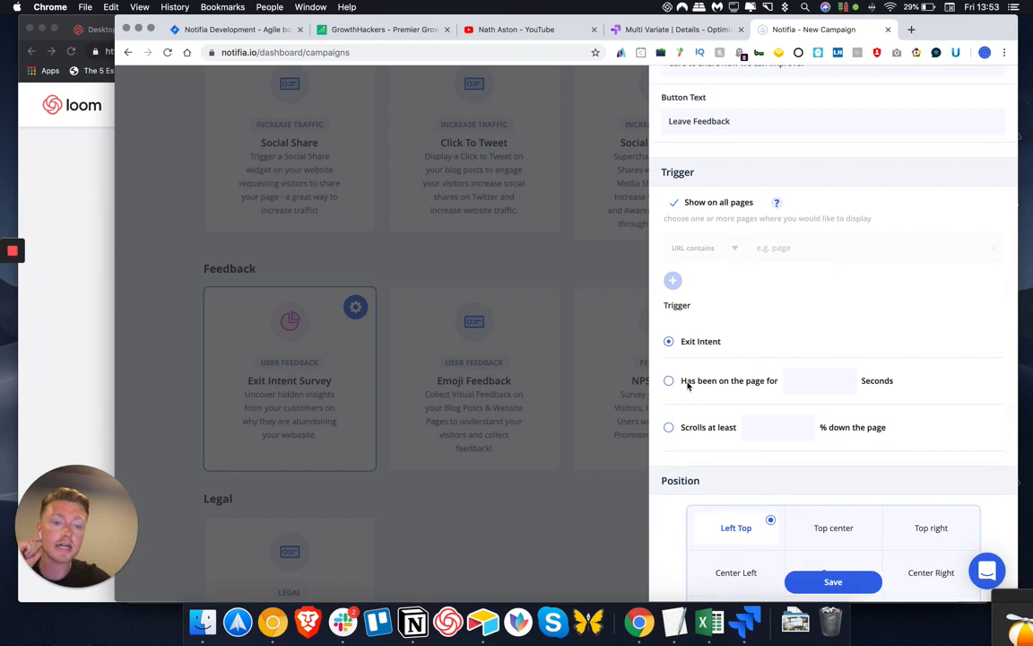
click(674, 202)
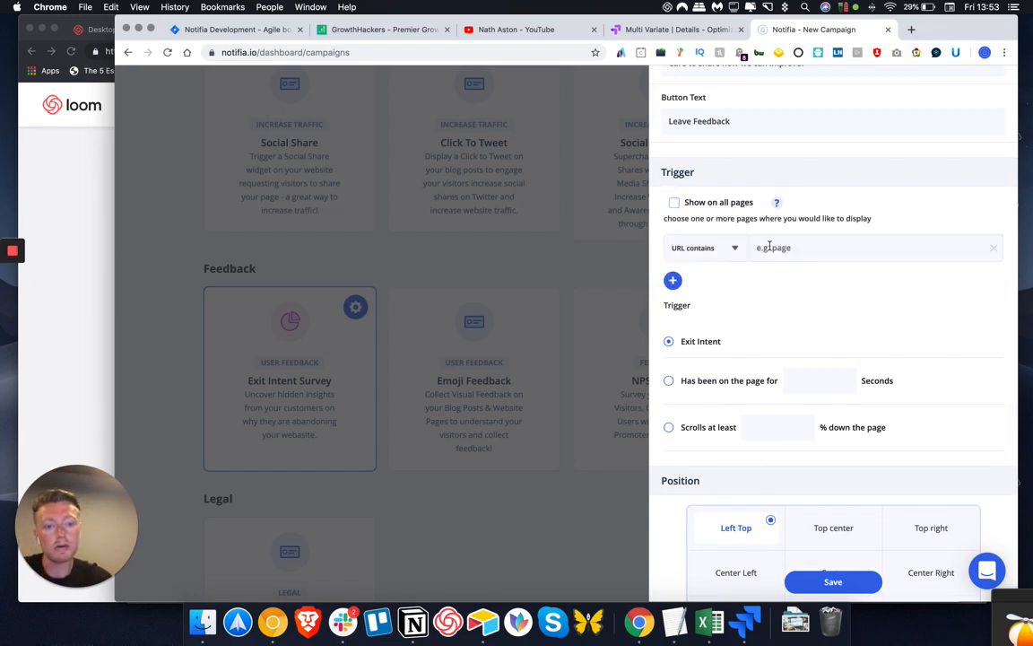
click(769, 248)
text(signup)
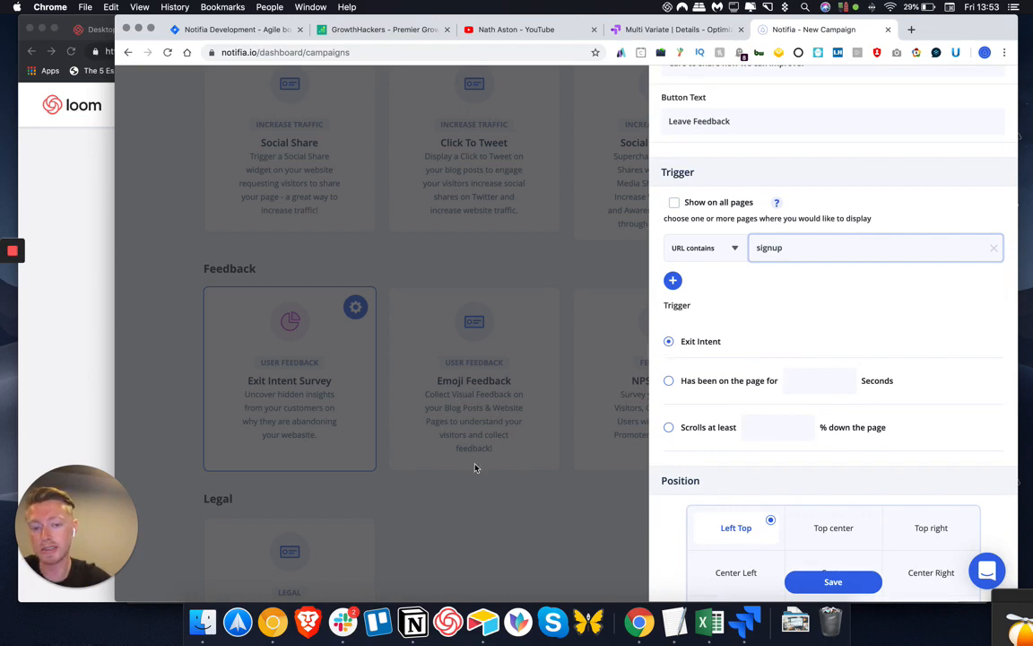
- Review the Exit Intent Survey's preview and answer options, and return to the Multi Variate experiment in Google Optimize
scroll(821, 257, up, 1)
scroll(821, 256, up, 15)
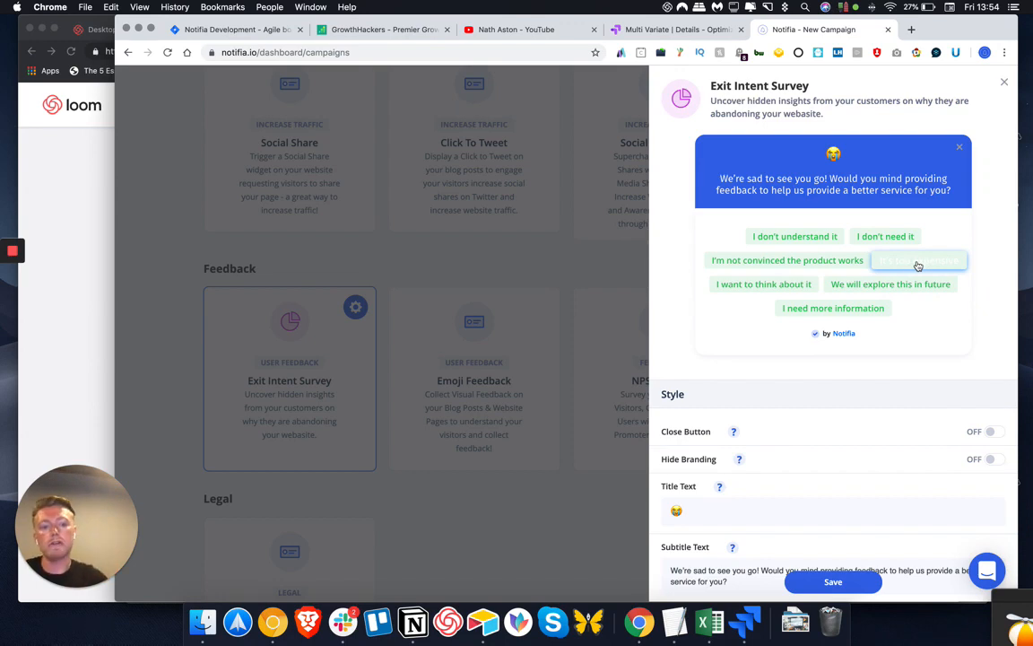
drag(917, 265, 775, 261)
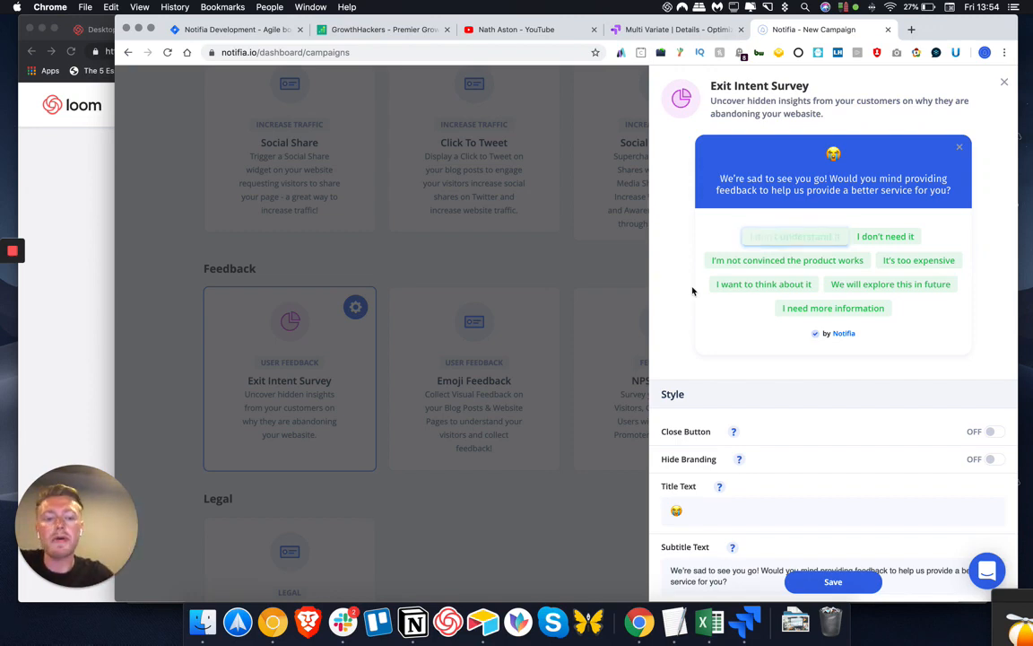
scroll(693, 291, down, 5)
scroll(692, 291, up, 5)
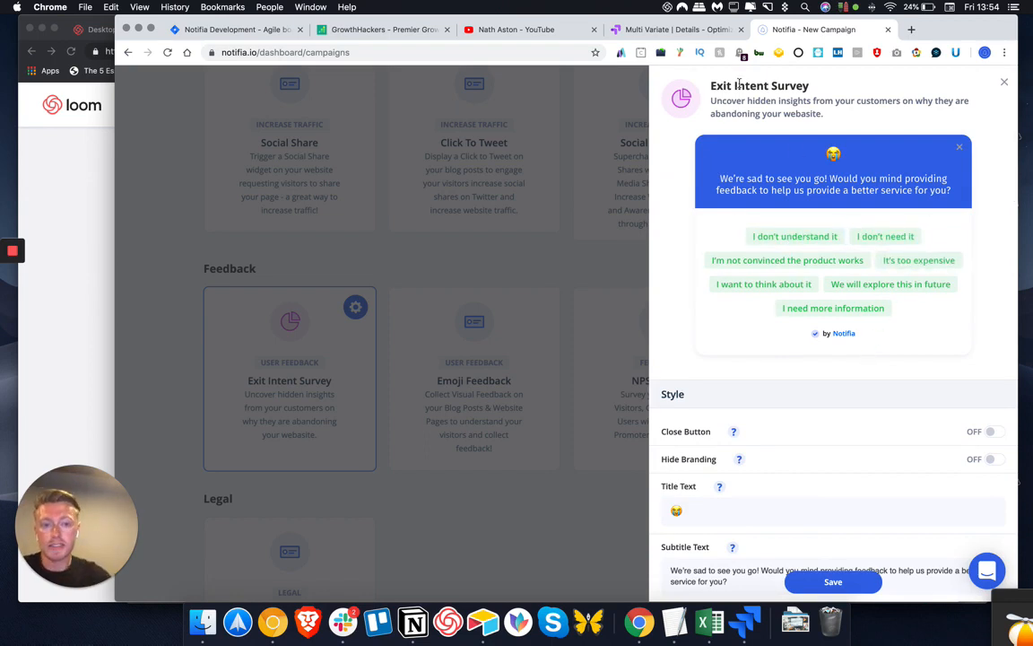
click(632, 29)
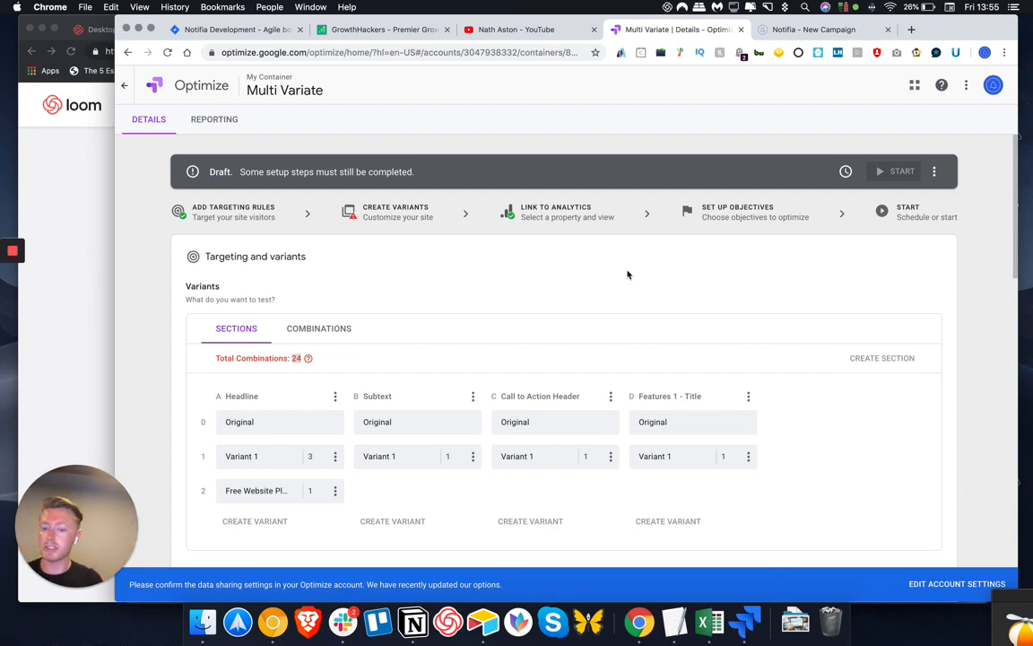
- Switch to Airtable and open the Growth Experiments base in the Growth workspace
click(483, 621)
click(143, 43)
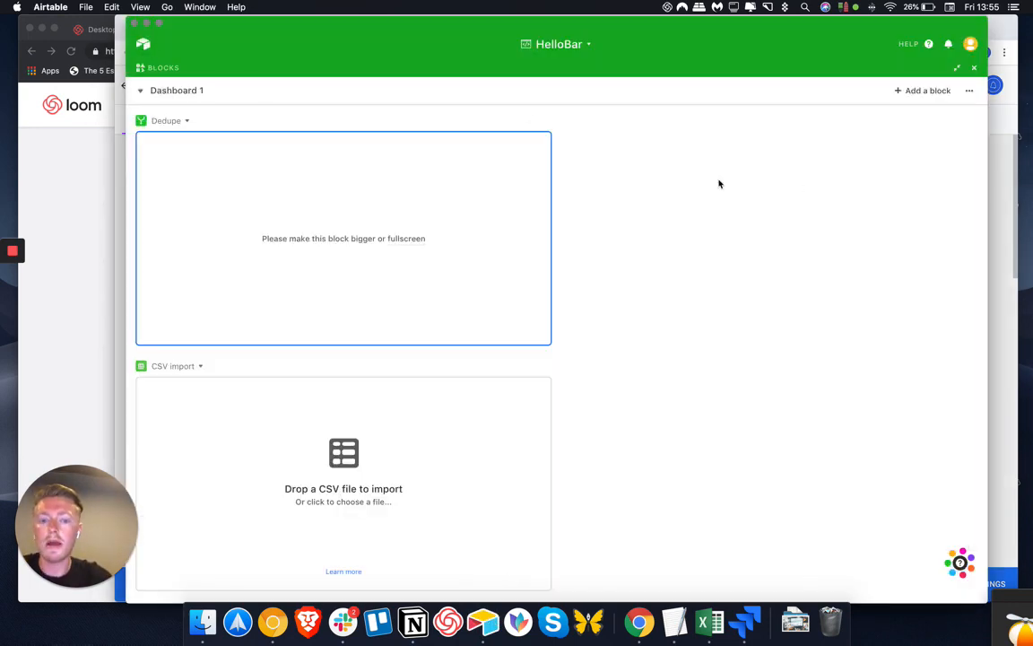
click(146, 44)
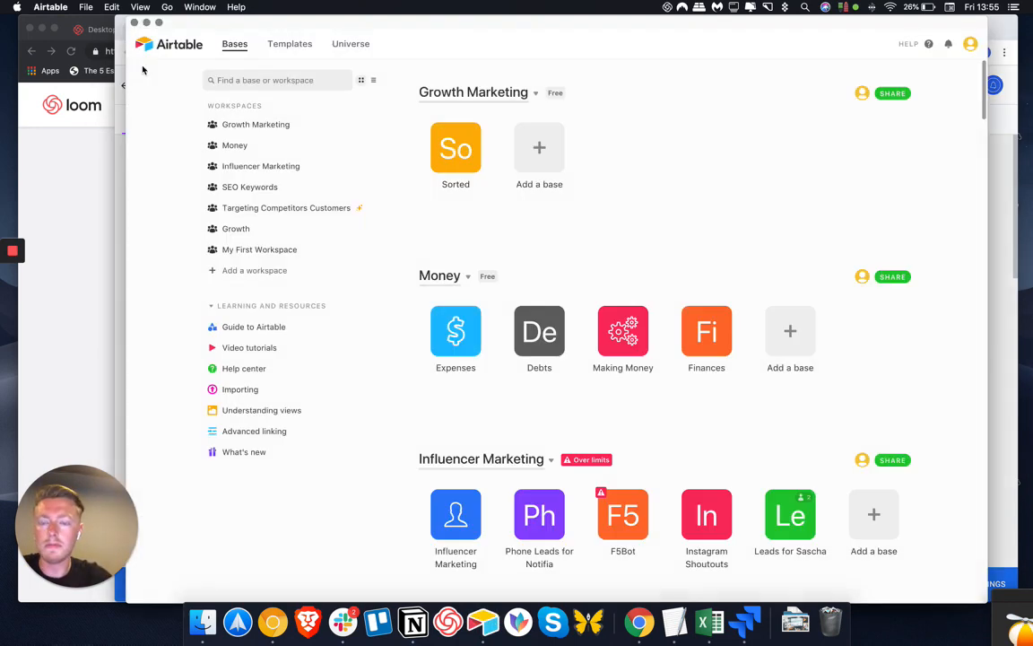
scroll(646, 496, down, 5)
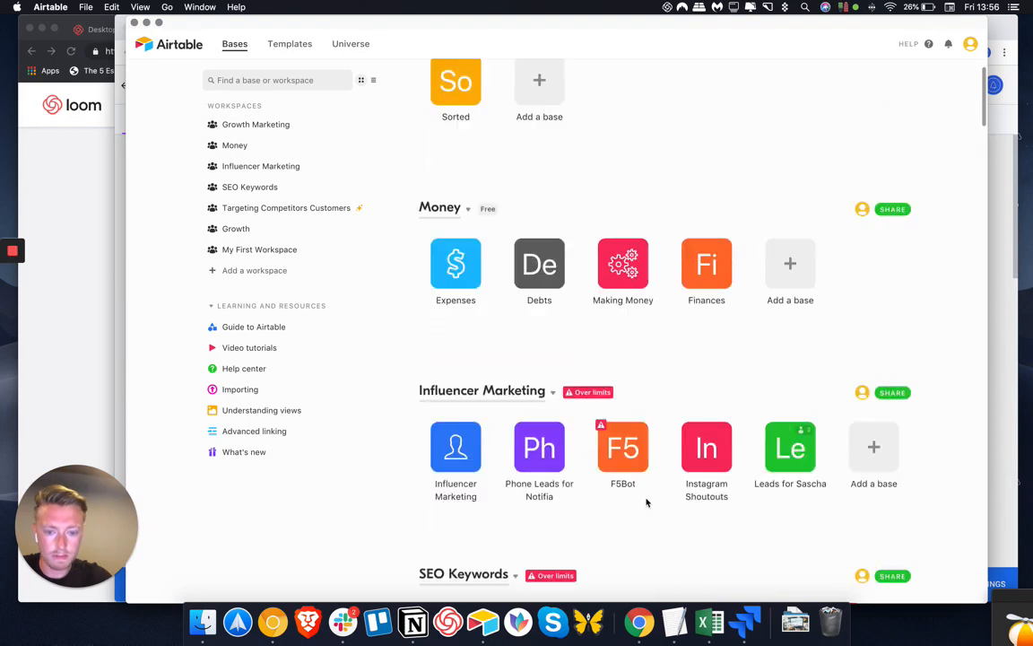
scroll(673, 465, down, 4)
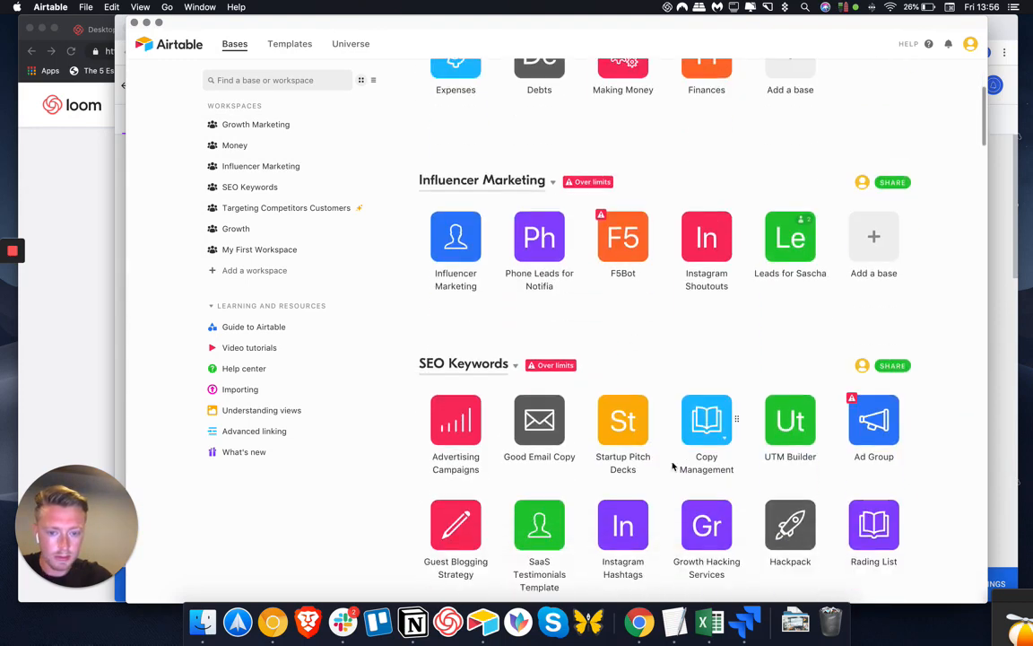
scroll(681, 450, down, 5)
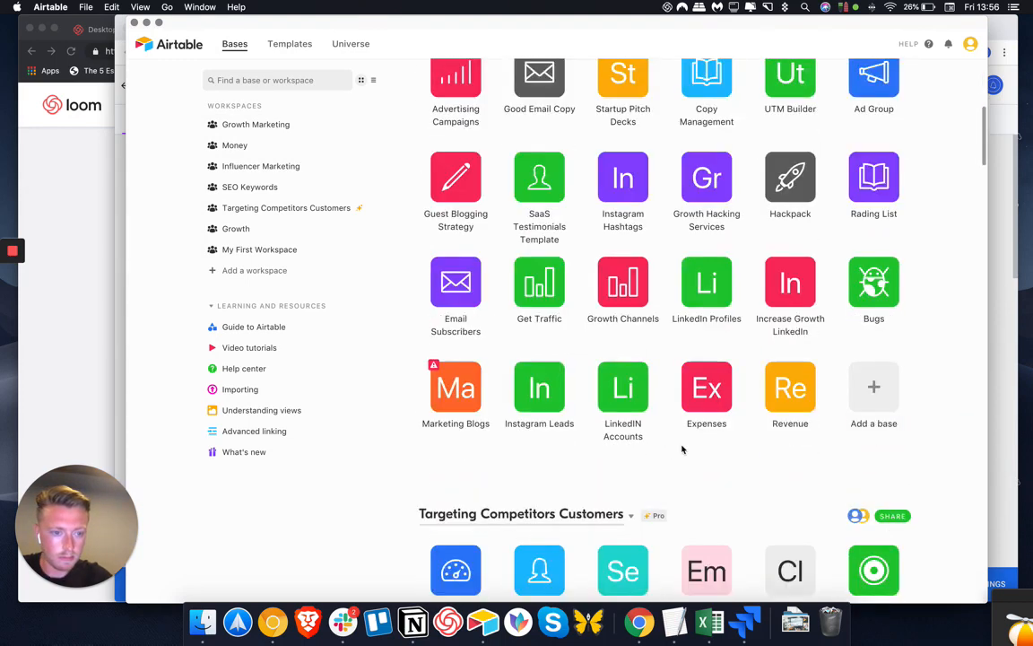
scroll(686, 370, down, 6)
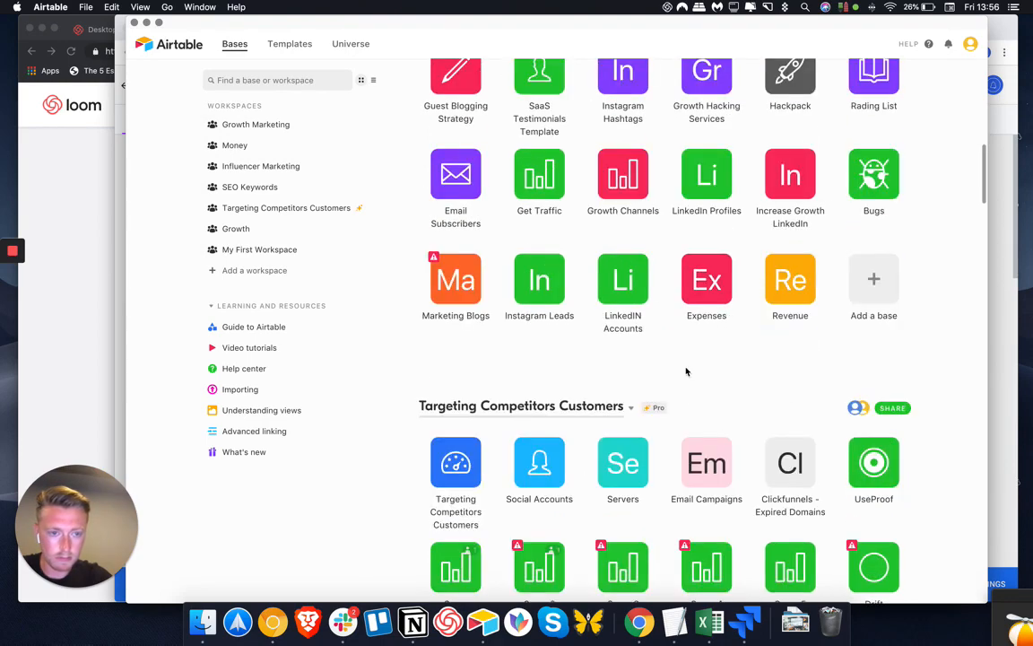
scroll(687, 370, down, 20)
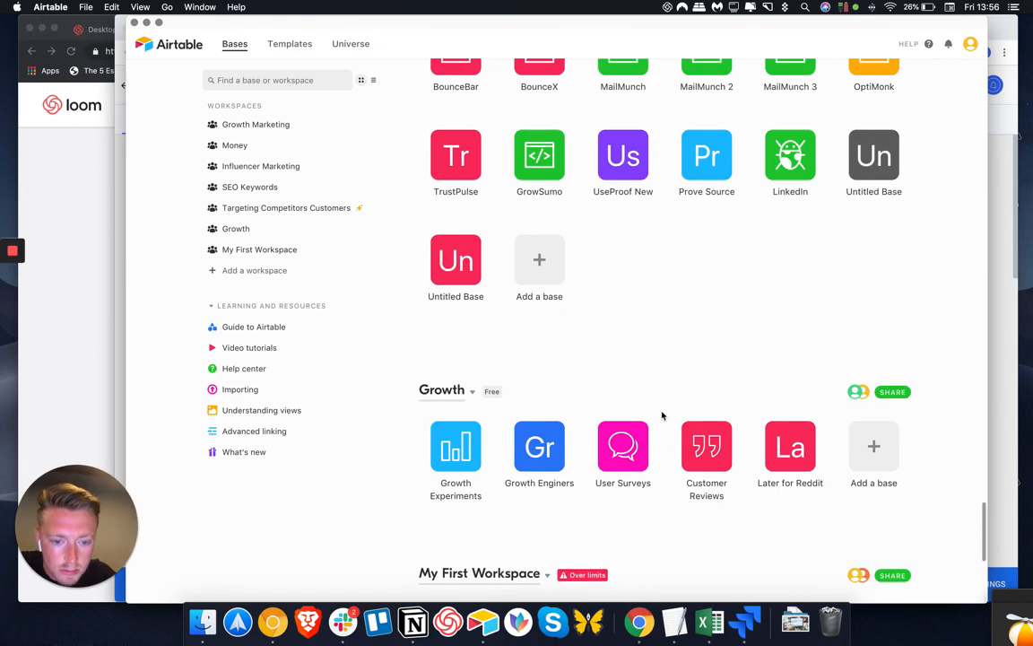
click(461, 453)
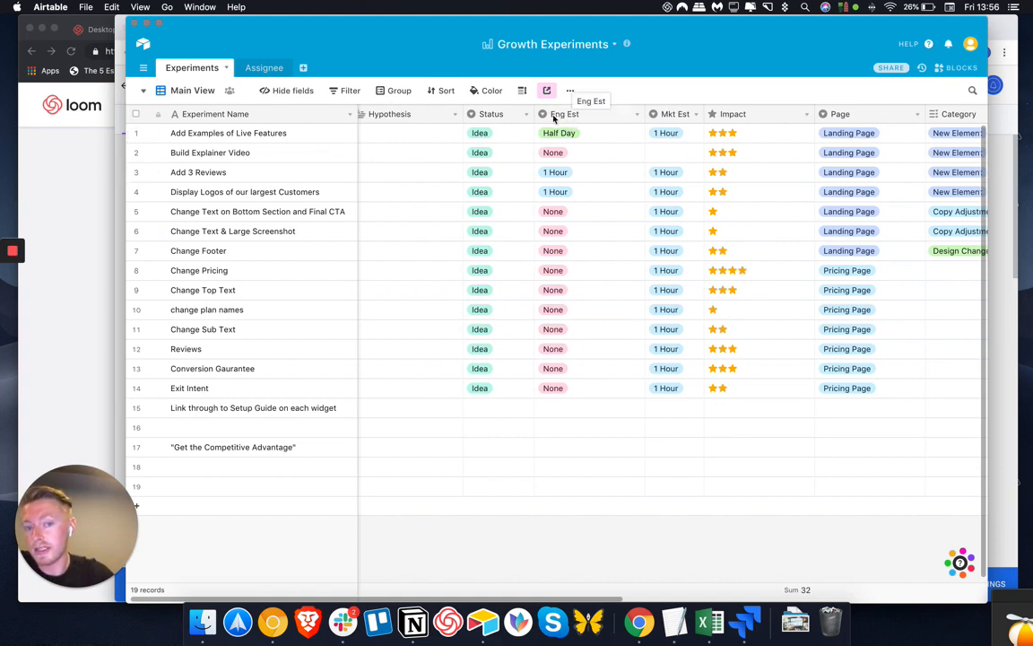
- Check the Eng Est values of the first two experiments and widen the Mkt Est column
click(584, 133)
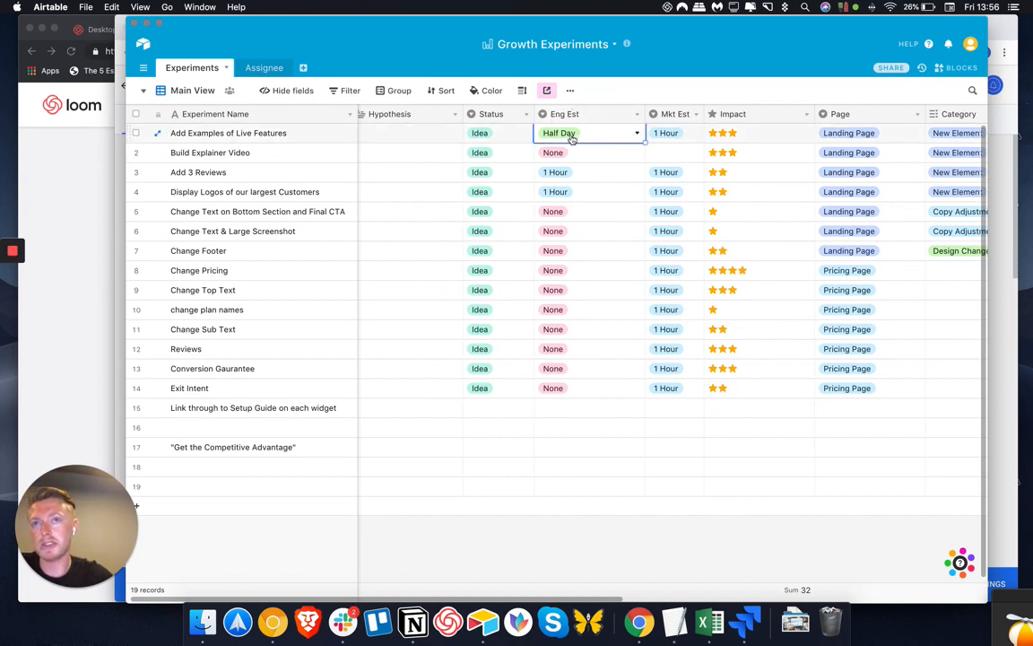
click(588, 155)
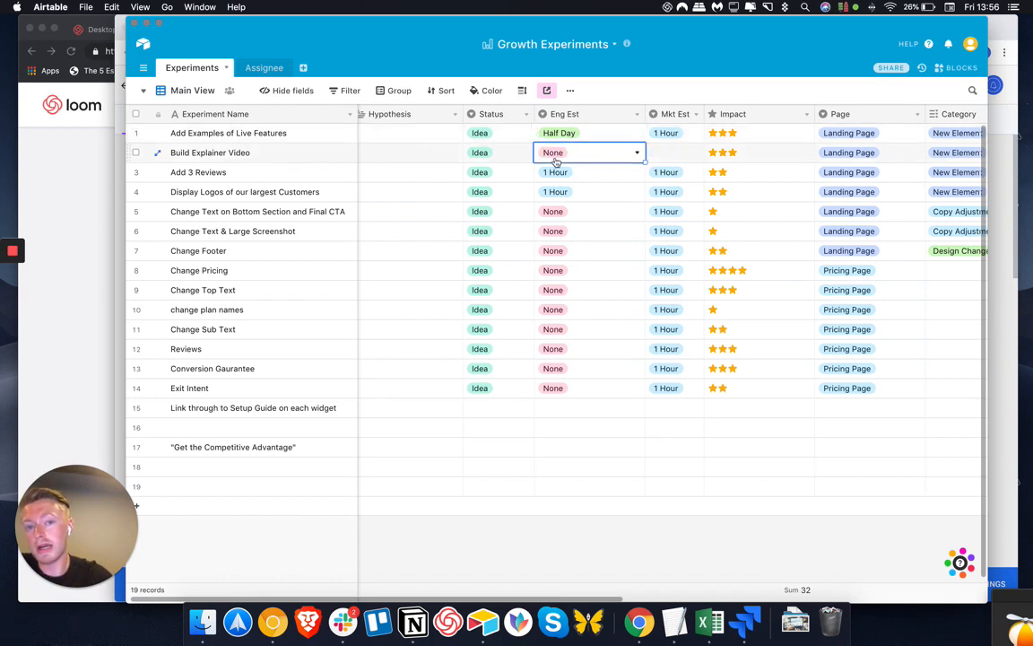
scroll(572, 350, right, 3)
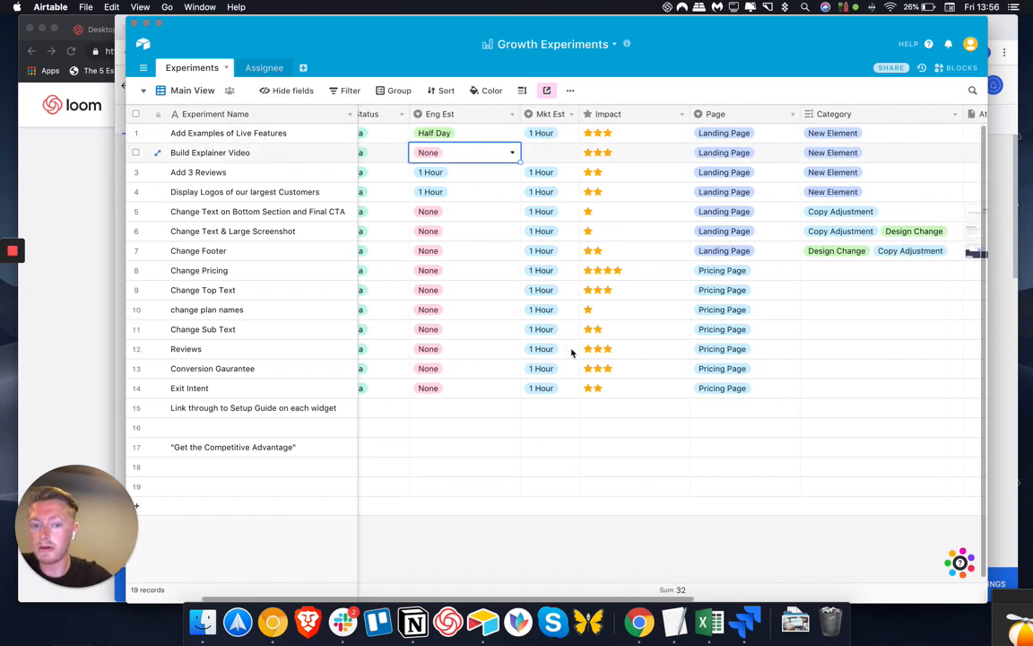
drag(580, 114, 609, 114)
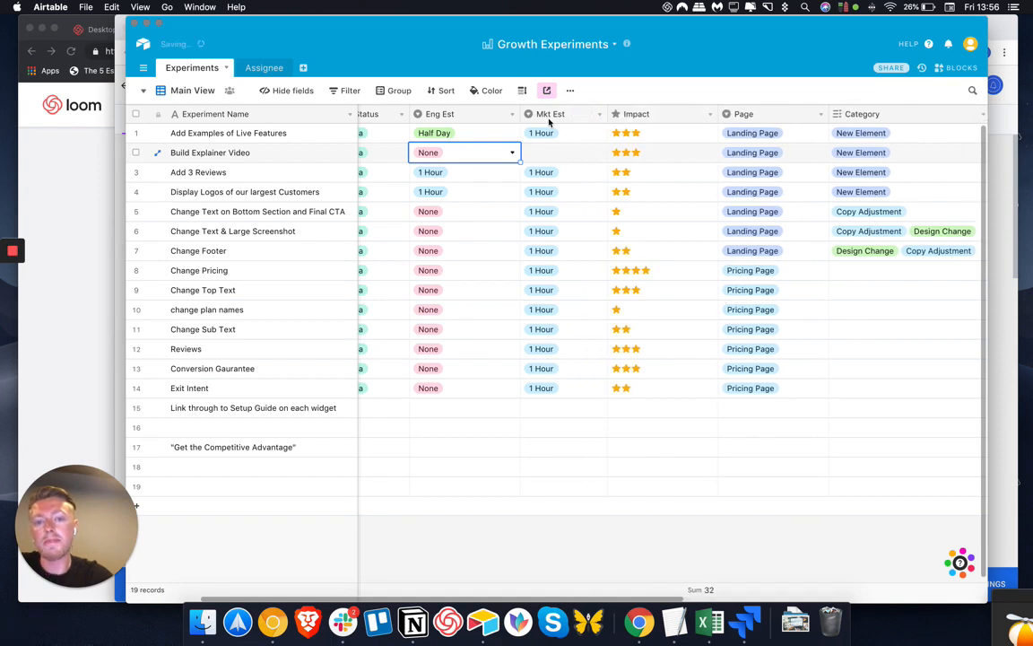
- Go through the Mkt Est values and the Impact ratings up to the Exit Intent experiment
click(549, 387)
drag(579, 375, 583, 235)
scroll(581, 242, right, 3)
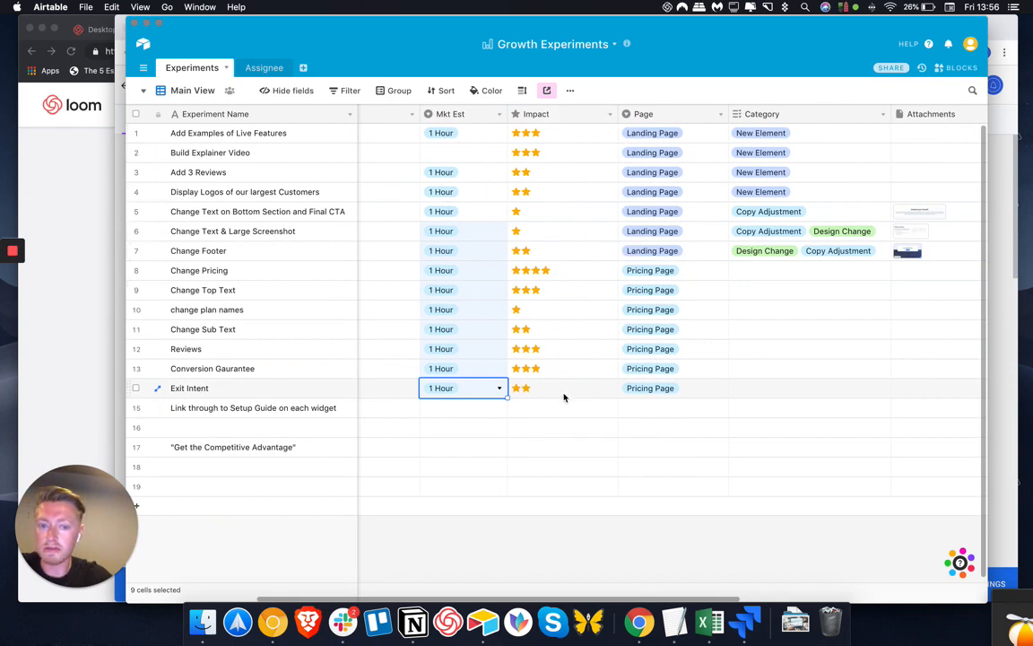
drag(562, 392, 574, 135)
scroll(560, 208, left, 1)
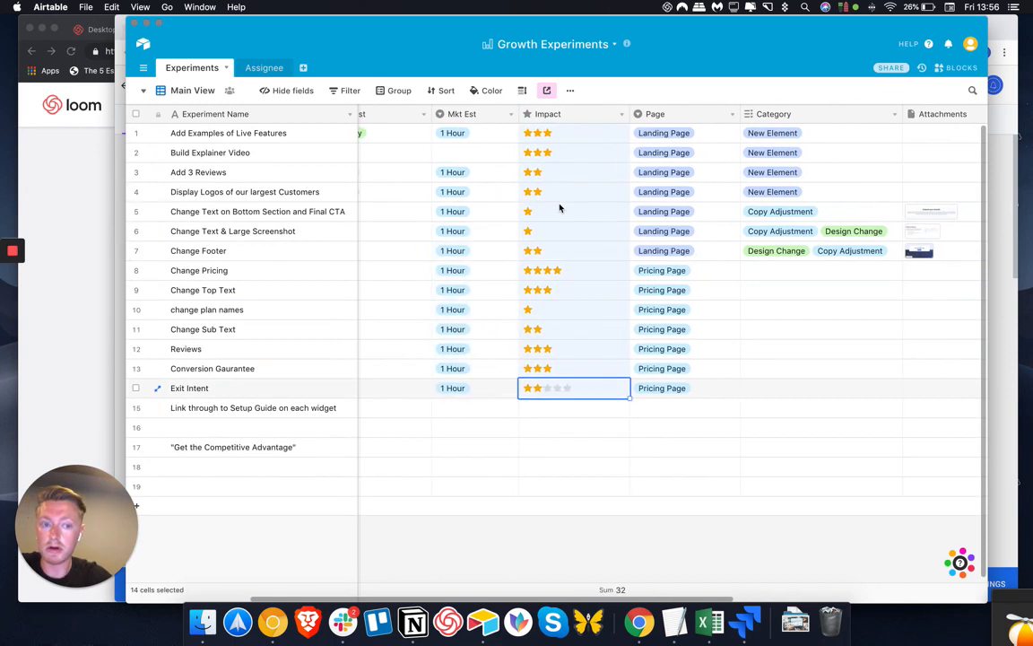
- Add an empty record at the end of the table and check the Impact ratings of Change Pricing and Build Explainer Video
click(565, 506)
click(596, 279)
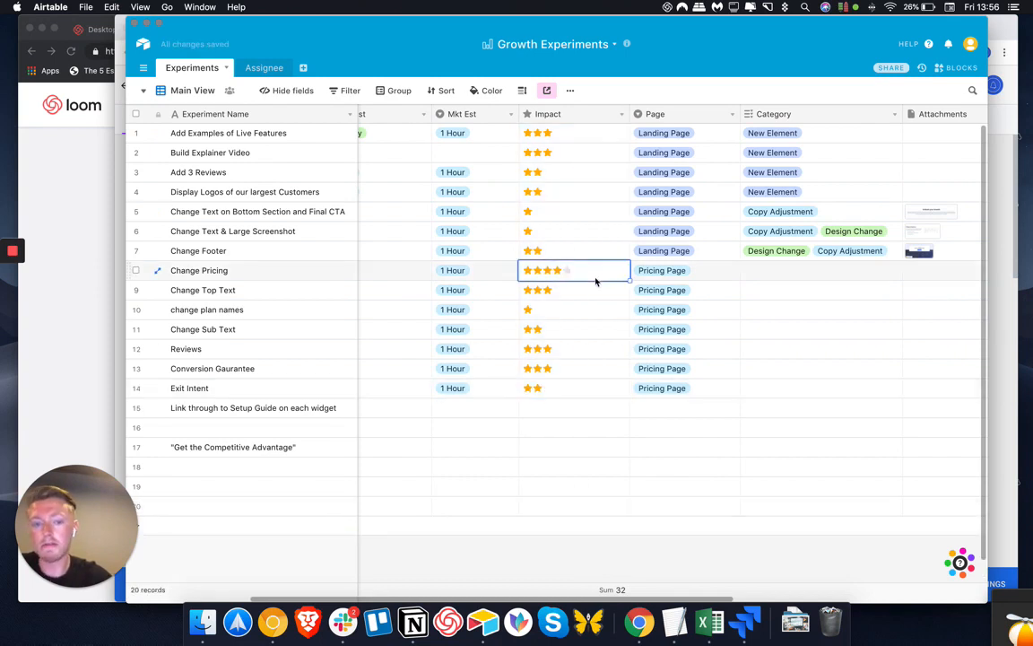
click(570, 152)
- Examine the Category values and the screenshots in the Attachments column of the landing page experiments
scroll(697, 240, right, 5)
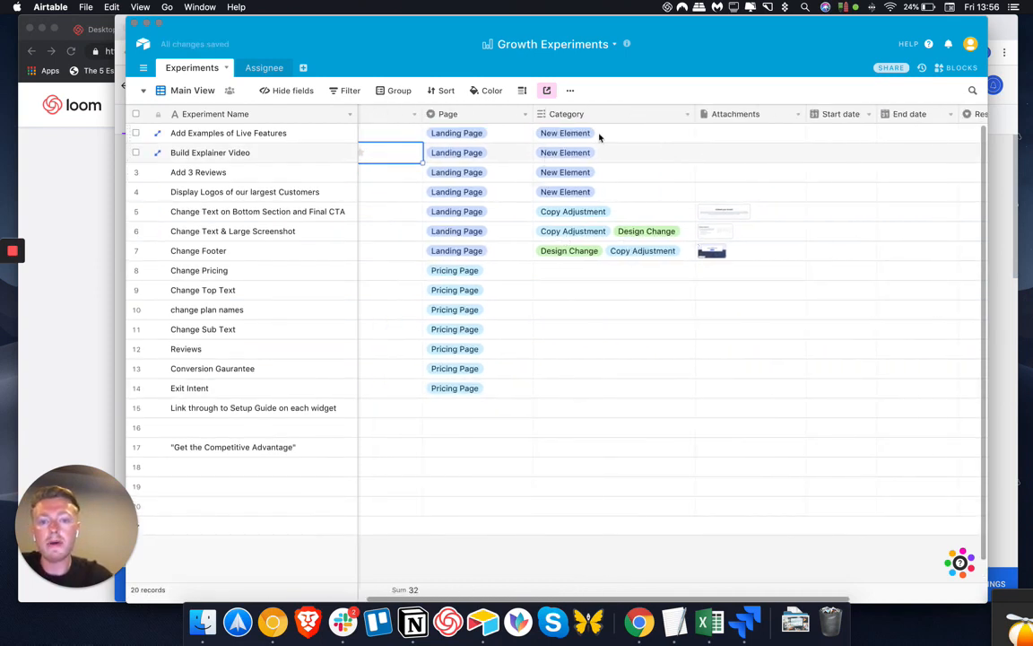
click(566, 212)
click(567, 194)
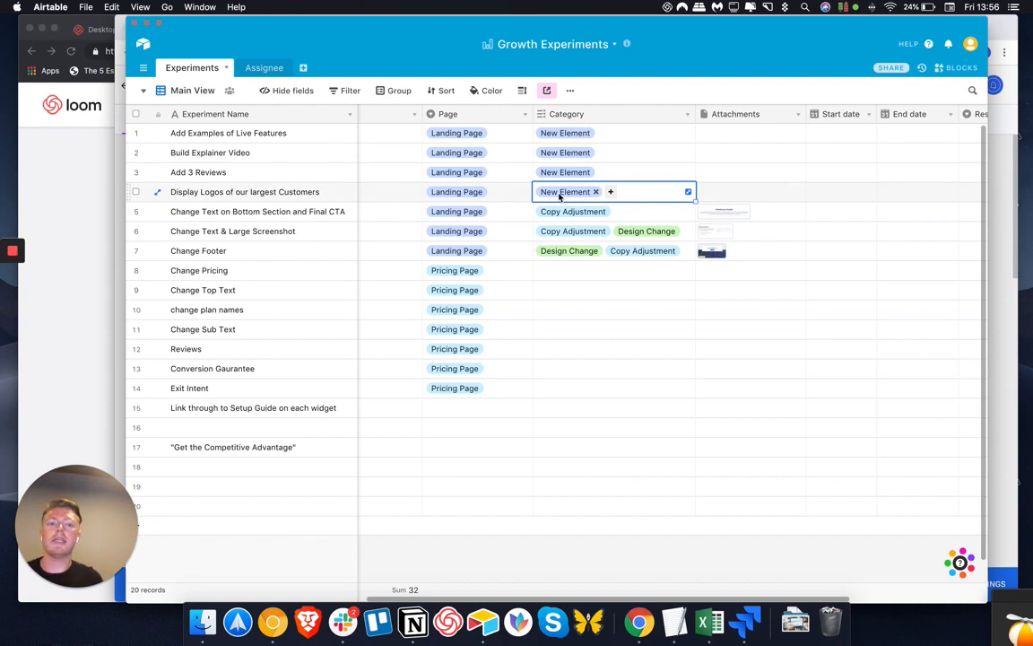
scroll(560, 196, down, 1)
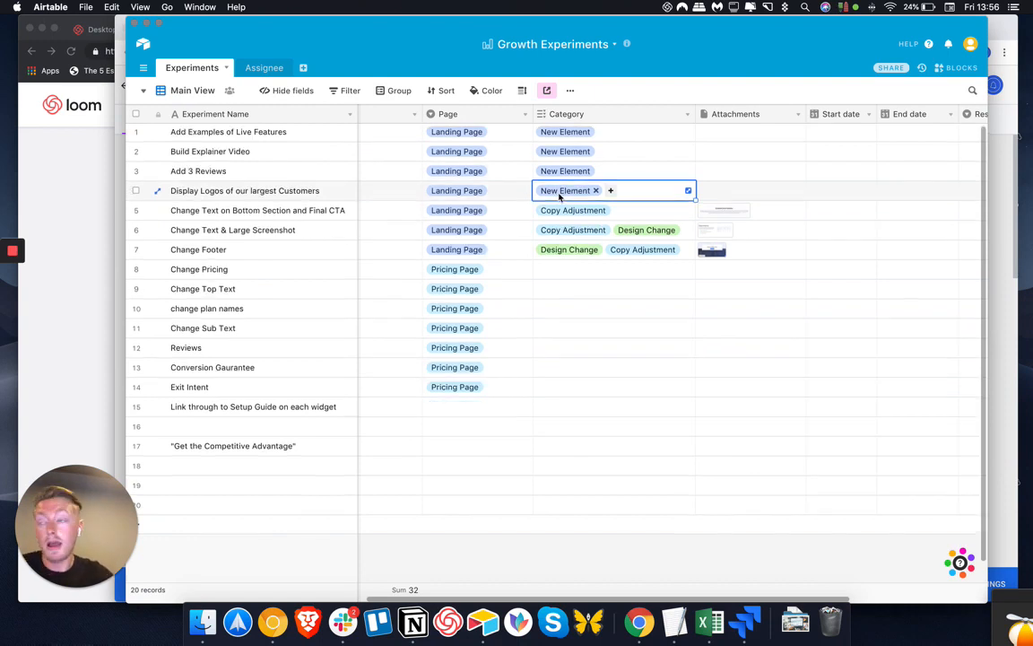
scroll(559, 196, down, 2)
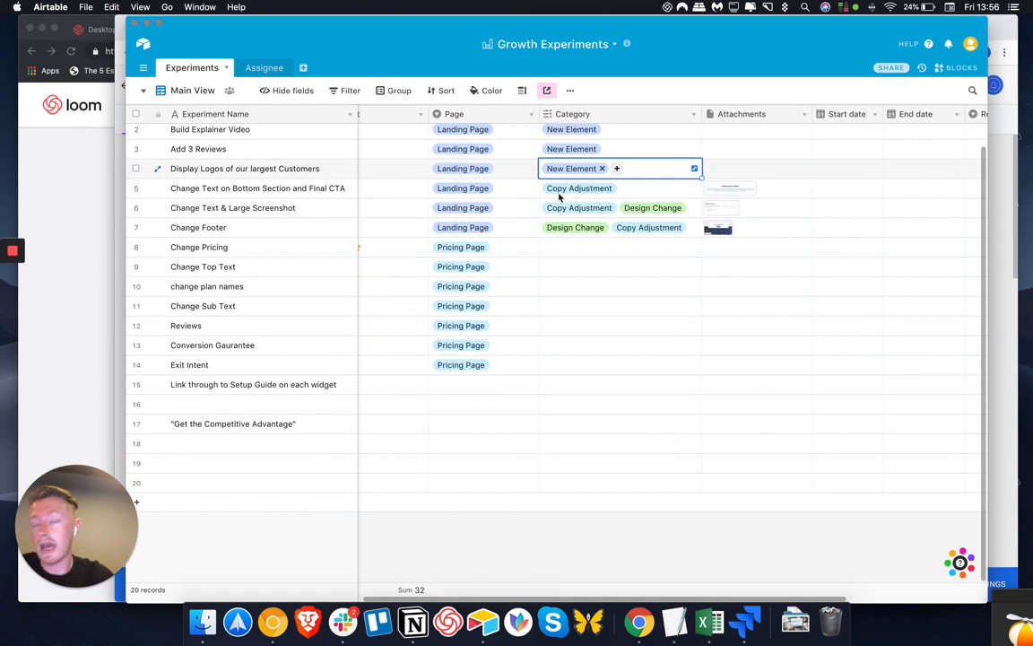
scroll(560, 196, up, 1)
scroll(560, 196, right, 2)
click(661, 255)
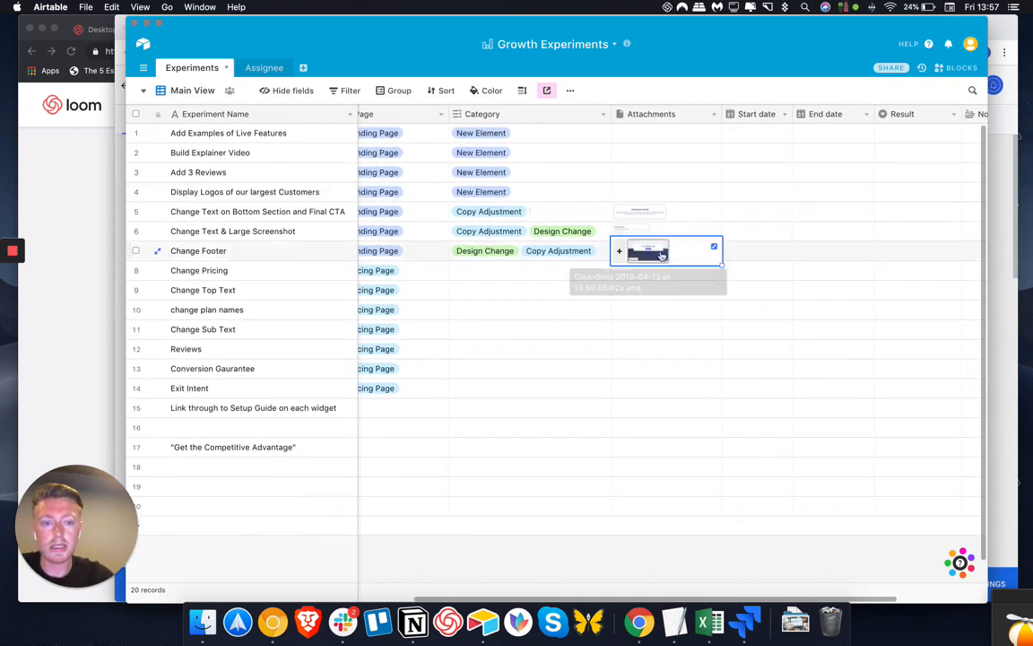
click(638, 214)
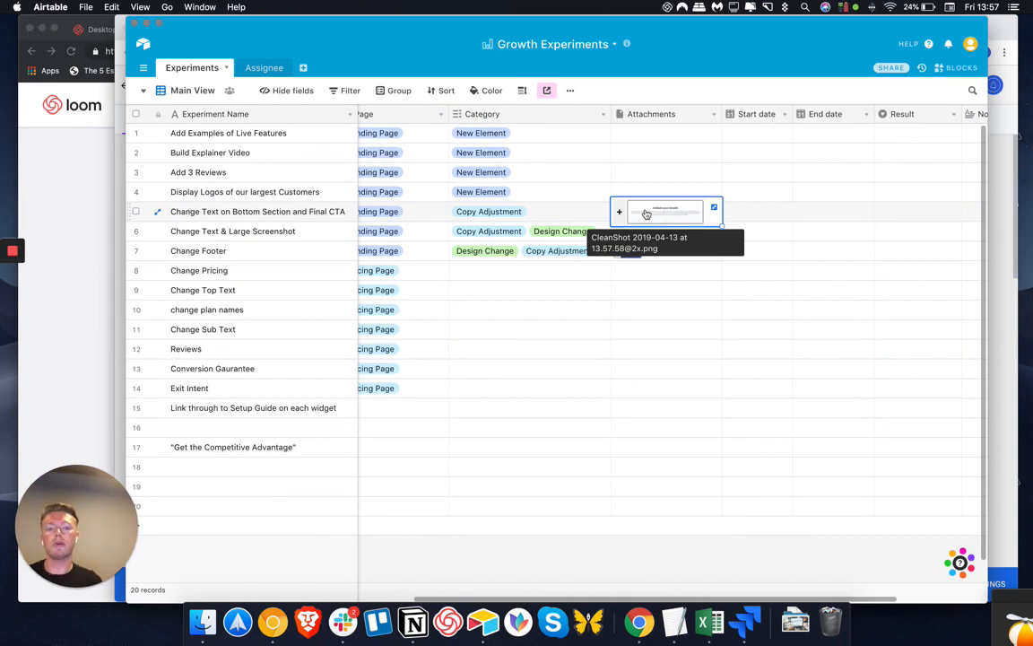
- Go through the names of the landing page experiments, from Add Examples of Live Features to Change Footer
scroll(636, 331, left, 2)
scroll(636, 331, down, 1)
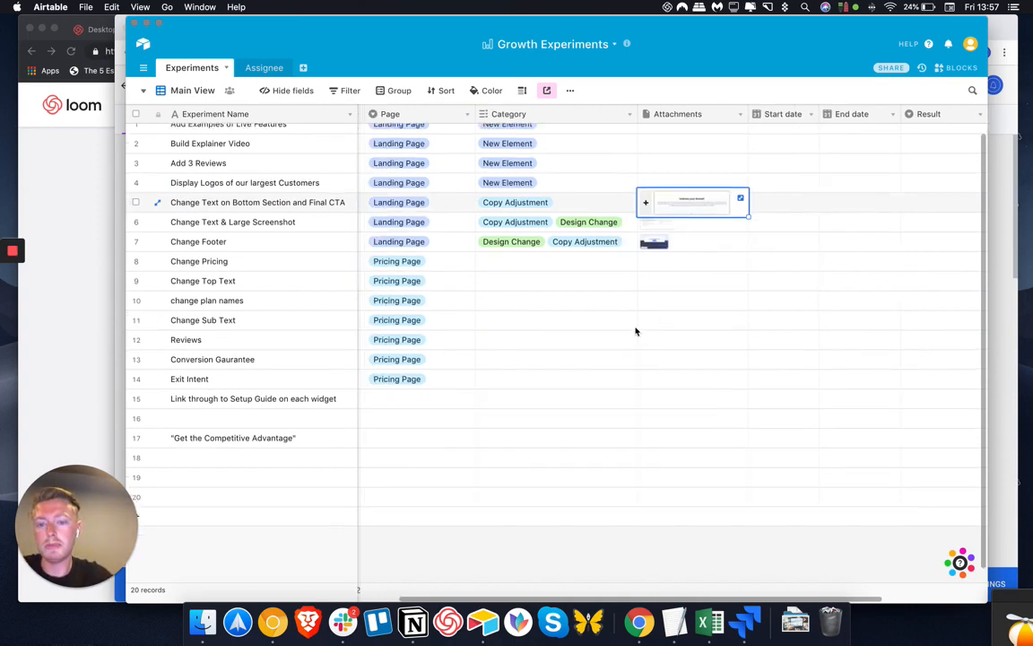
scroll(719, 299, left, 4)
scroll(718, 300, up, 1)
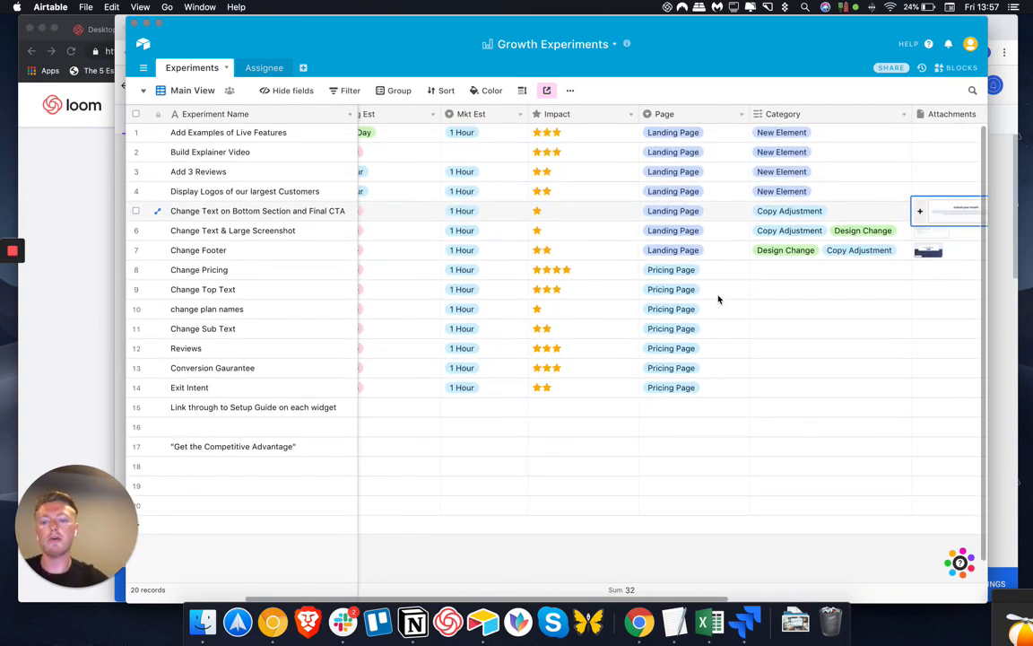
scroll(718, 299, left, 4)
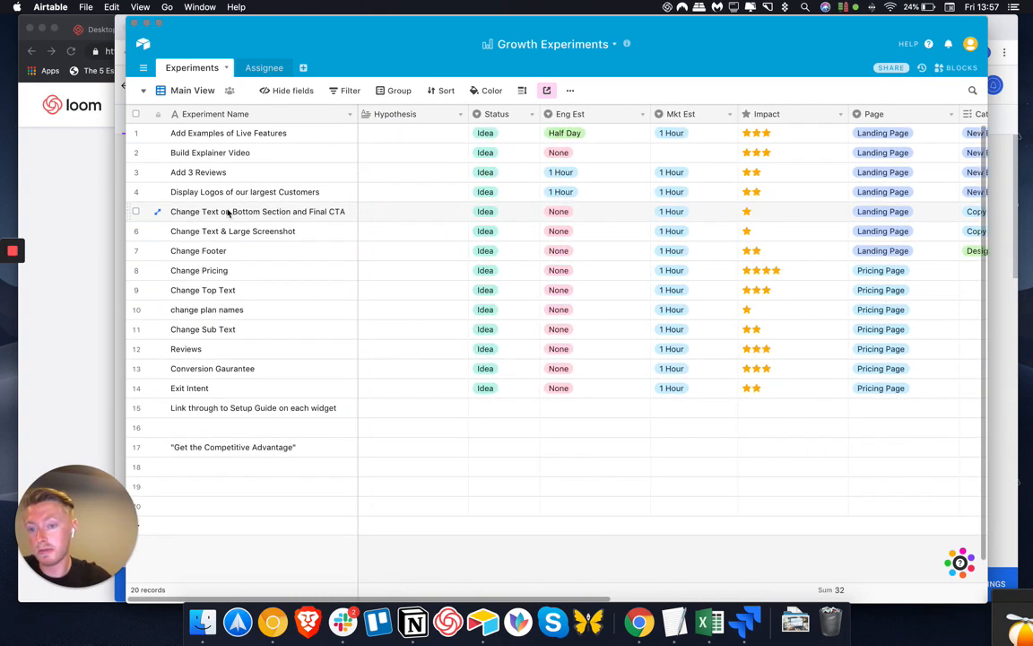
click(232, 135)
click(206, 151)
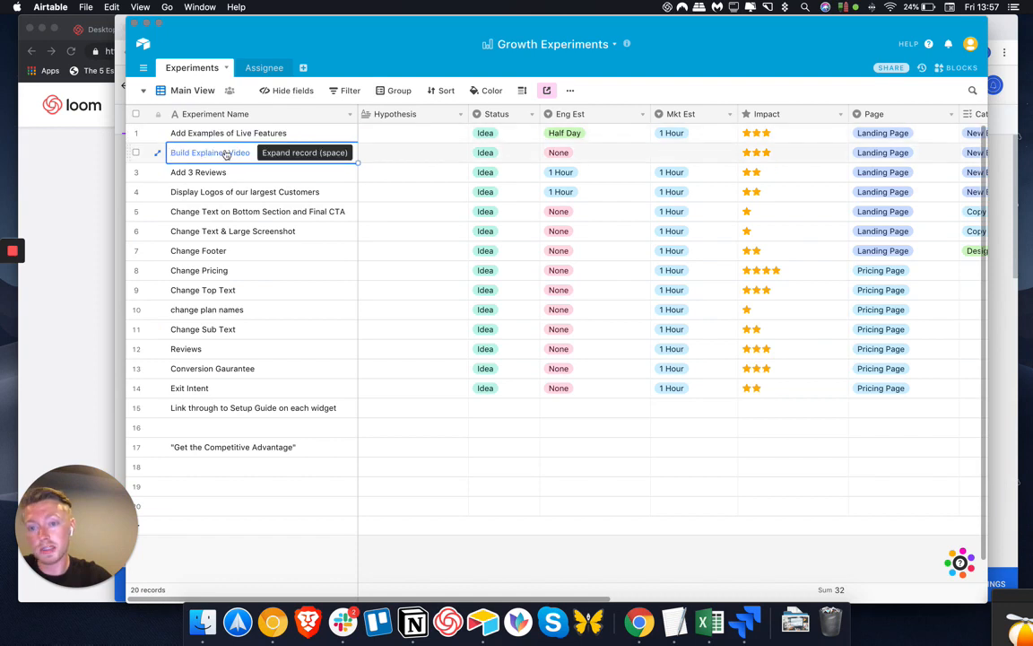
click(200, 172)
click(201, 192)
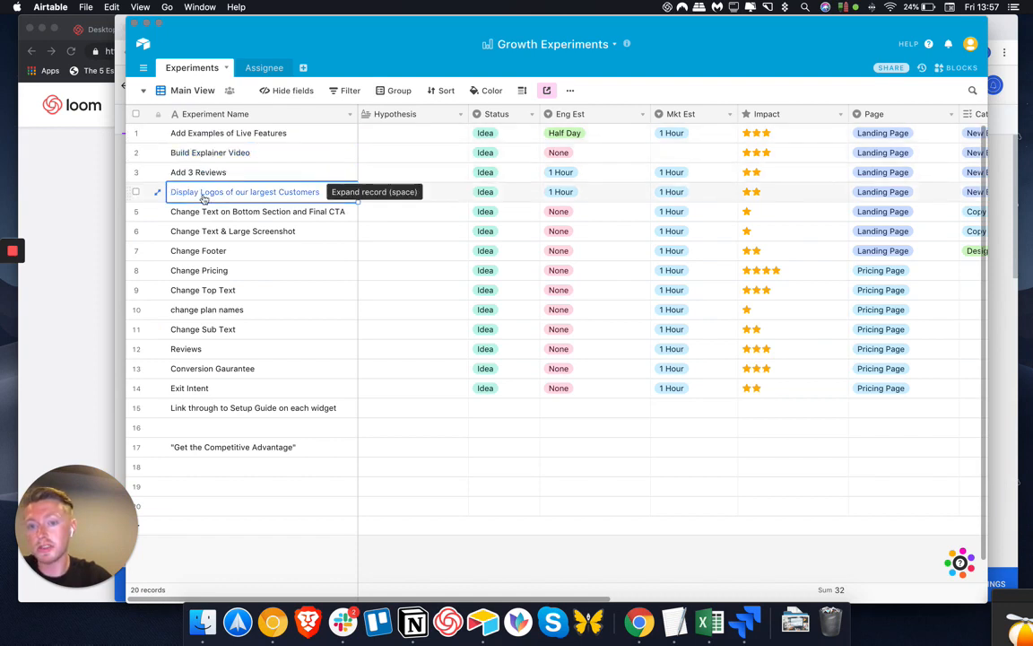
click(285, 215)
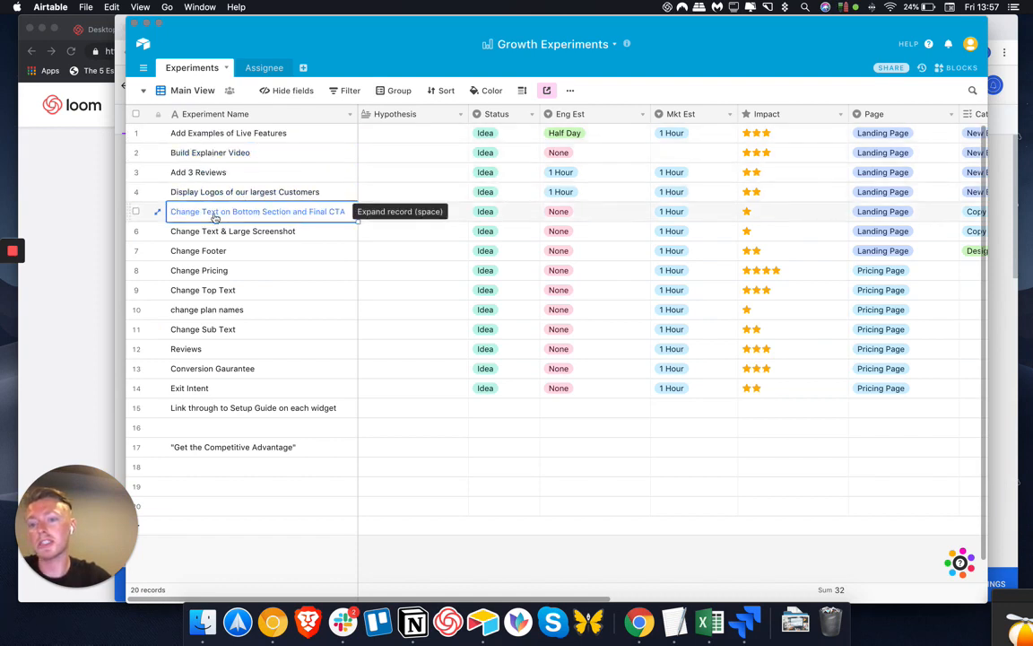
click(268, 233)
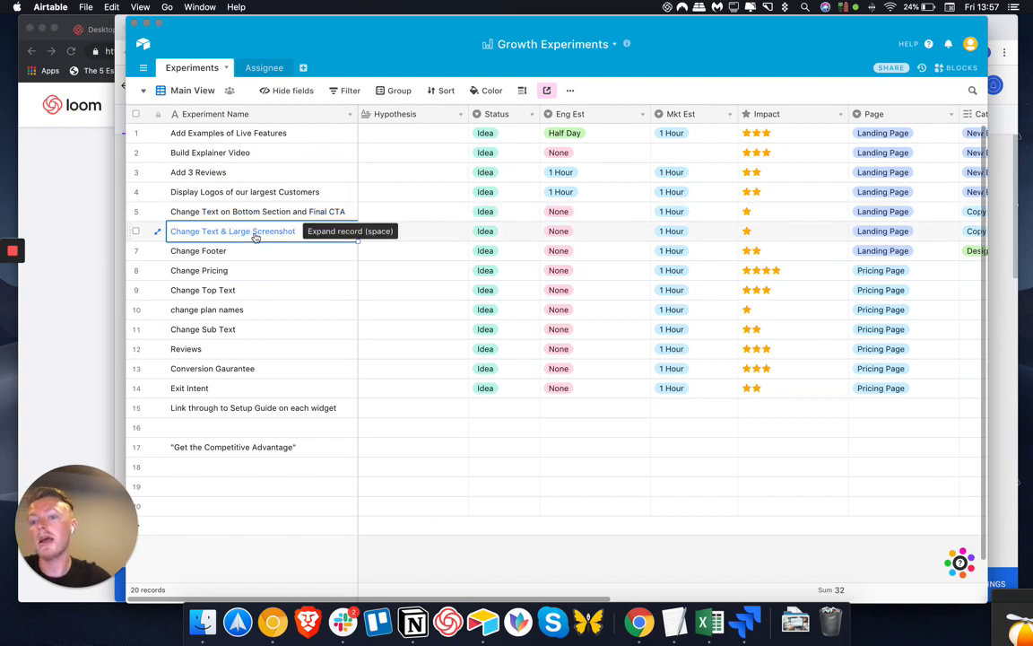
click(208, 252)
- Go through the names of the pricing page experiments, from Change Pricing to Conversion Gaurantee
click(209, 273)
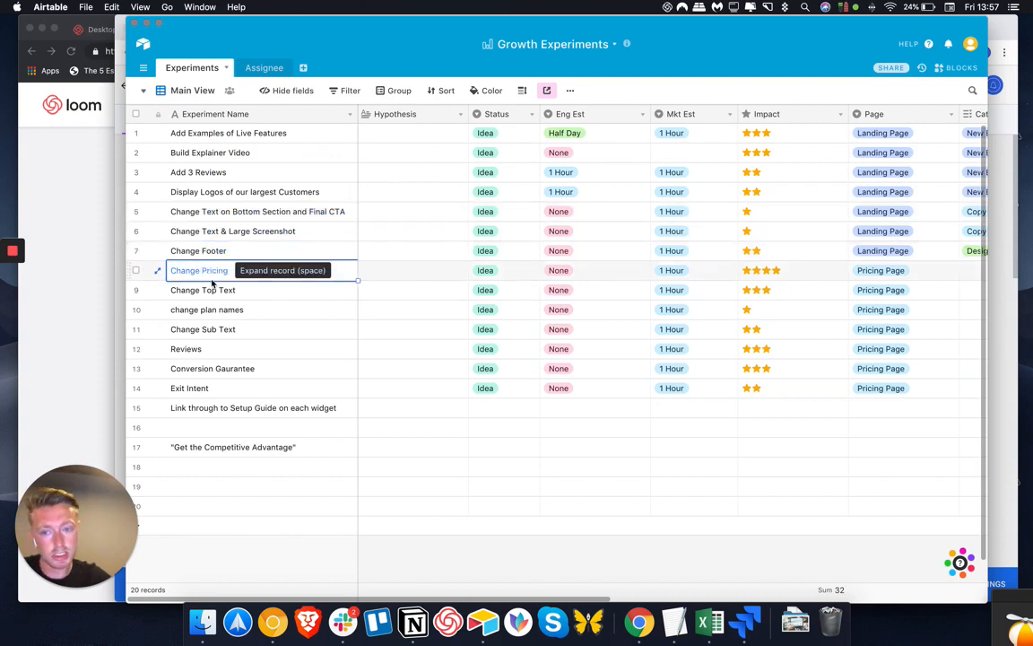
click(212, 290)
click(225, 313)
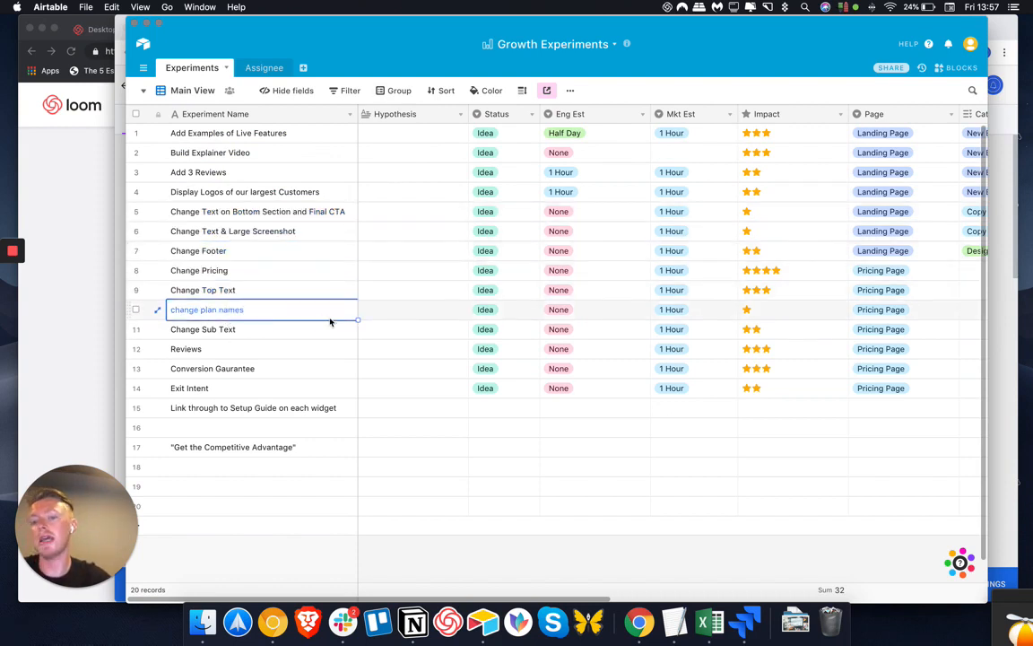
click(281, 330)
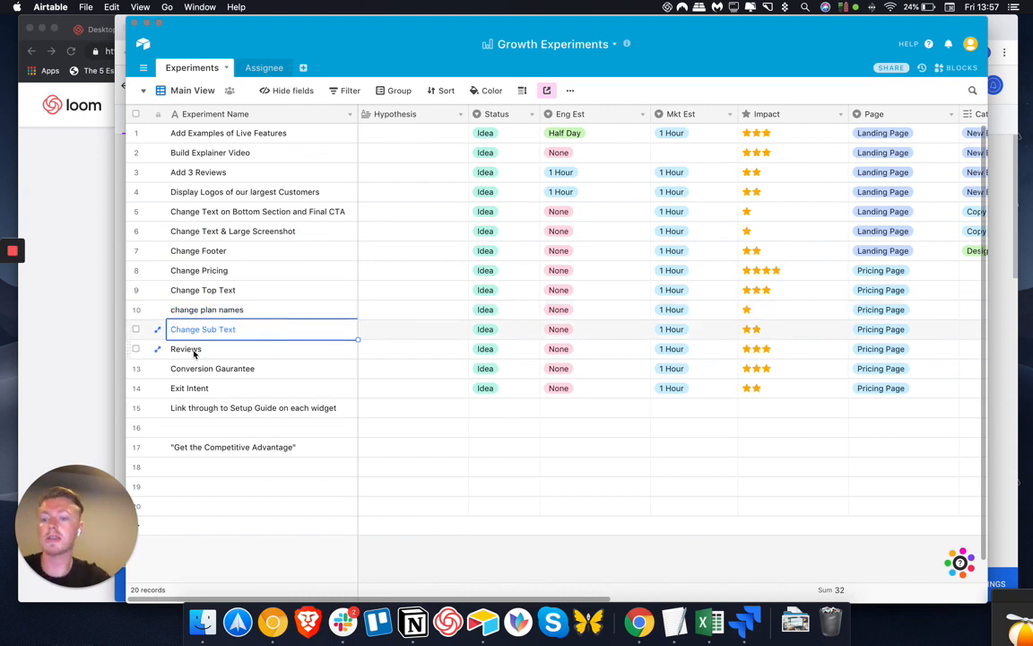
click(256, 350)
click(239, 370)
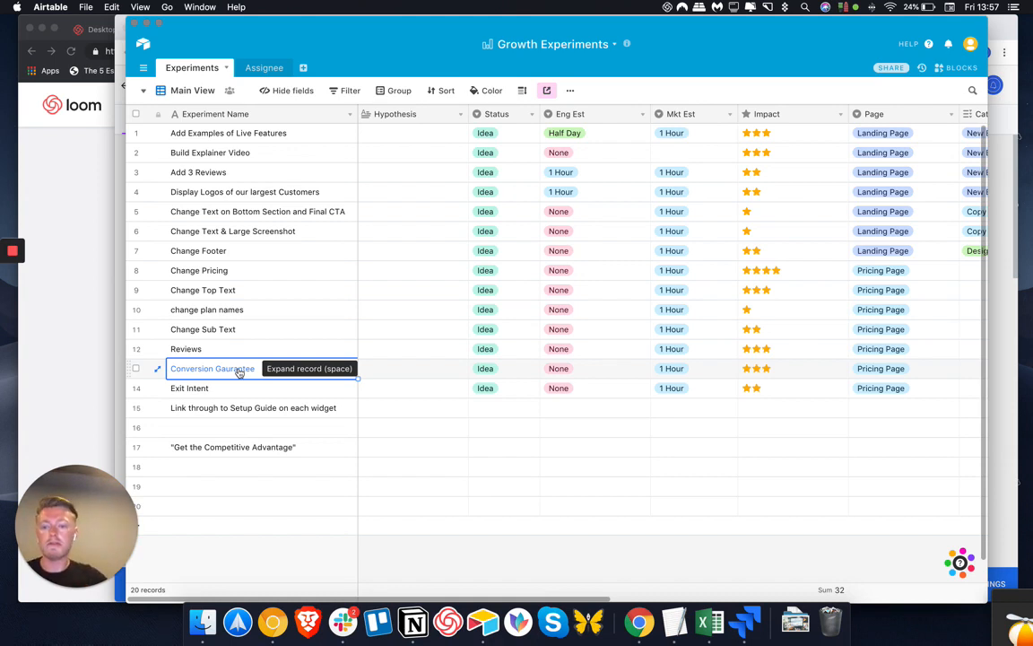
- Finish reviewing the experiment list at its empty rows and open a new Chrome window
click(218, 468)
scroll(215, 505, down, 1)
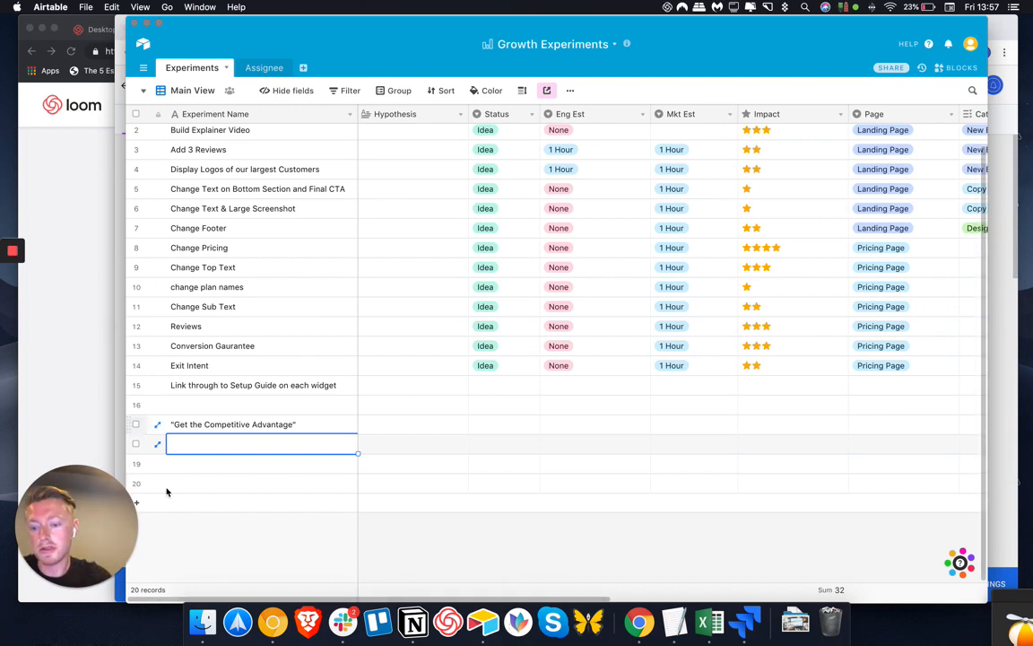
right_click(273, 622)
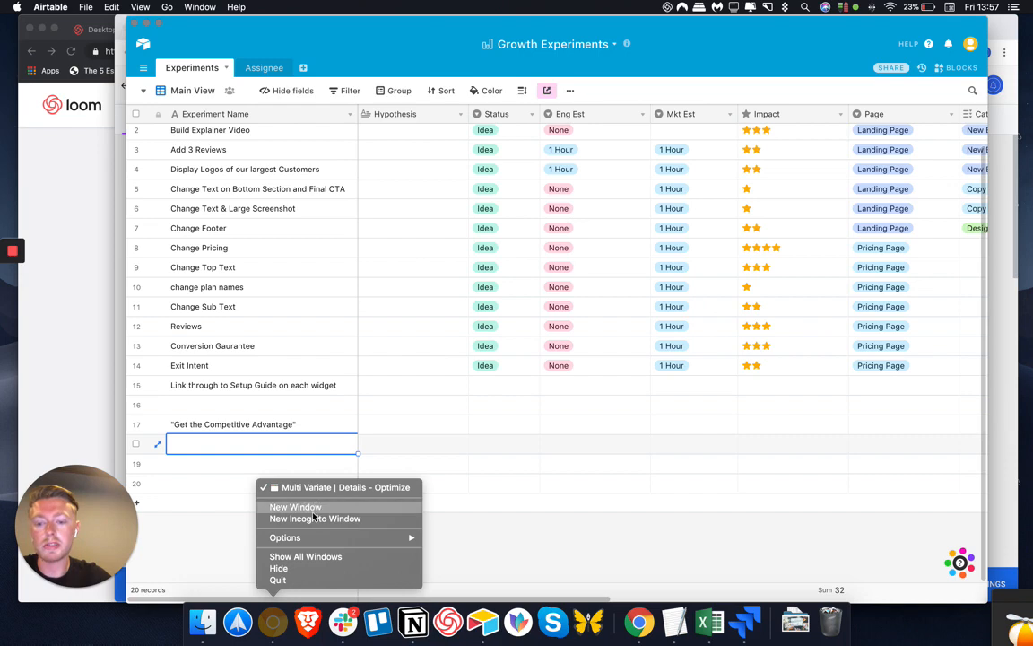
click(318, 507)
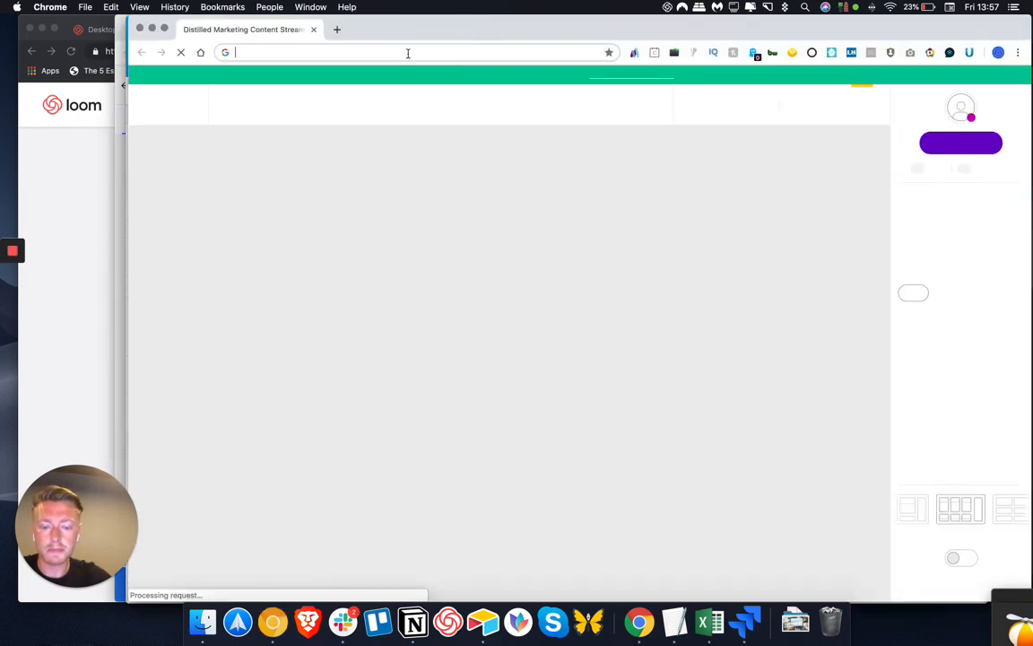
- Load the notifia.io homepage in the new browser window and reposition the window on the desktop
text(notif)
key(Return)
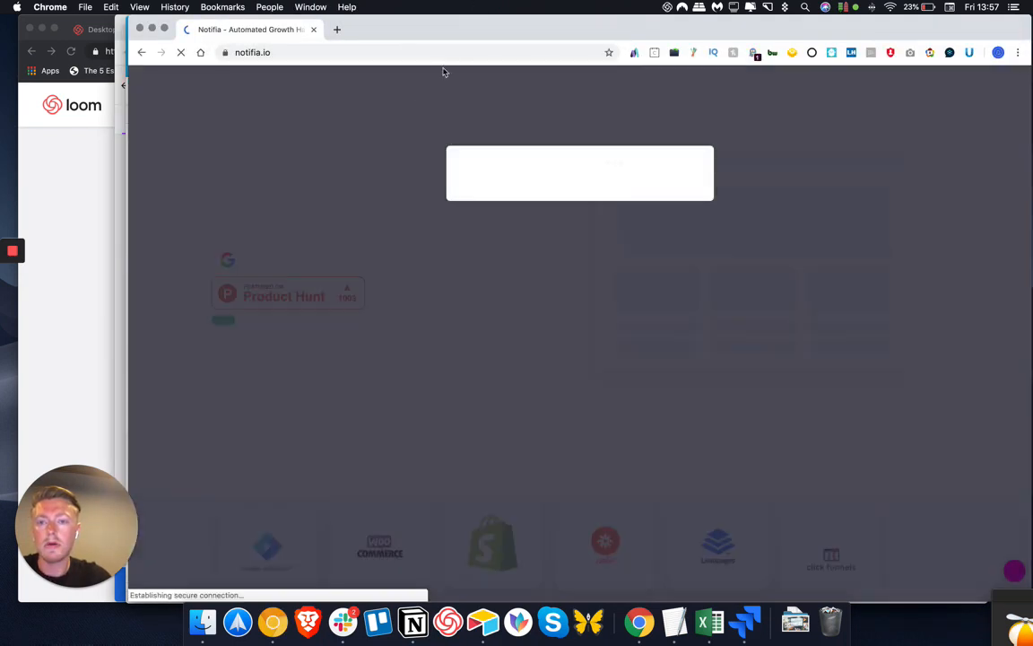
drag(466, 33, 418, 34)
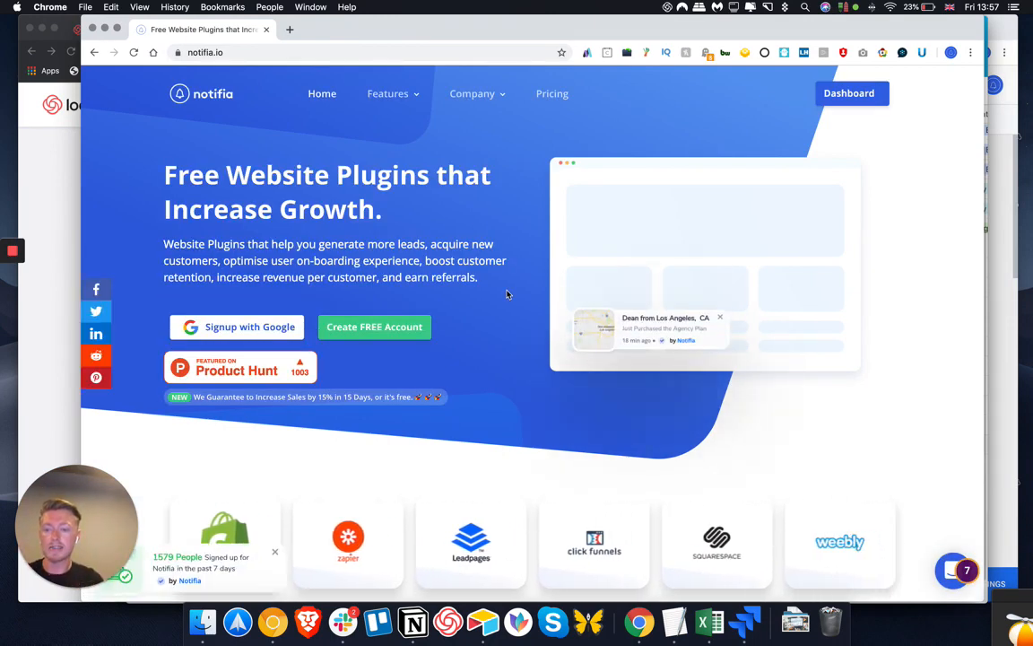
- Examine the notifia.io homepage sections from the hero banner down to the closing Grow your Website Today call to action
scroll(505, 399, down, 10)
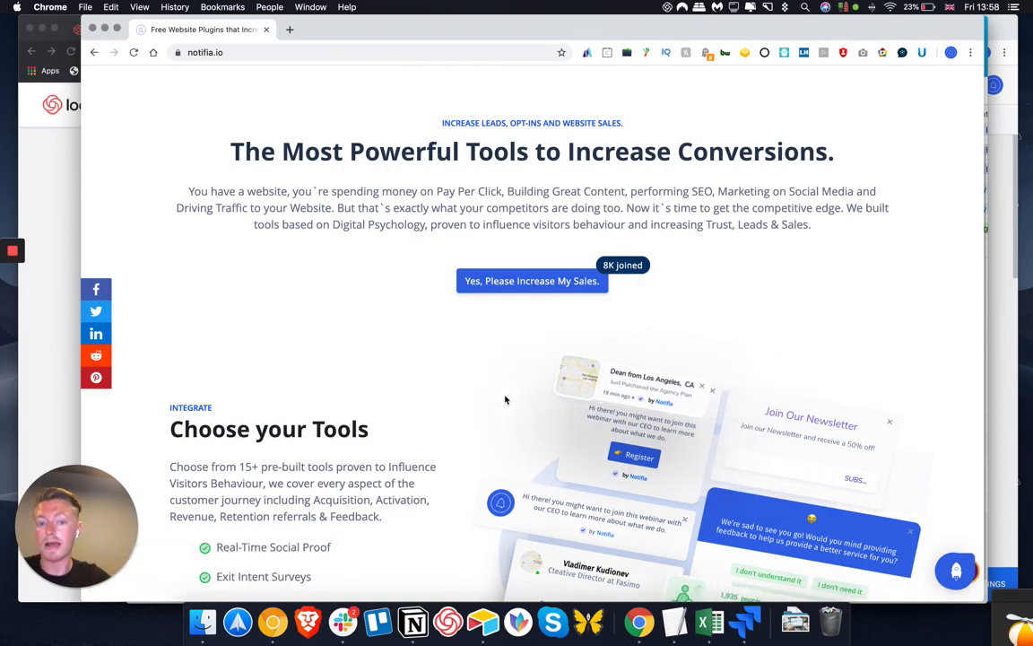
scroll(505, 399, down, 6)
scroll(505, 399, down, 10)
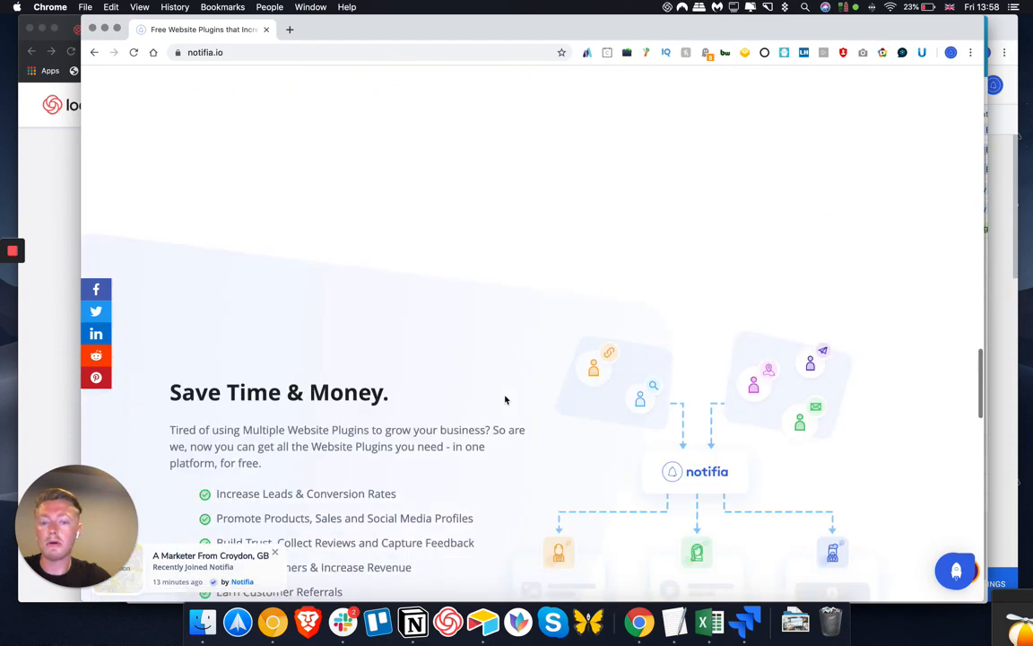
scroll(505, 399, up, 3)
scroll(505, 399, down, 2)
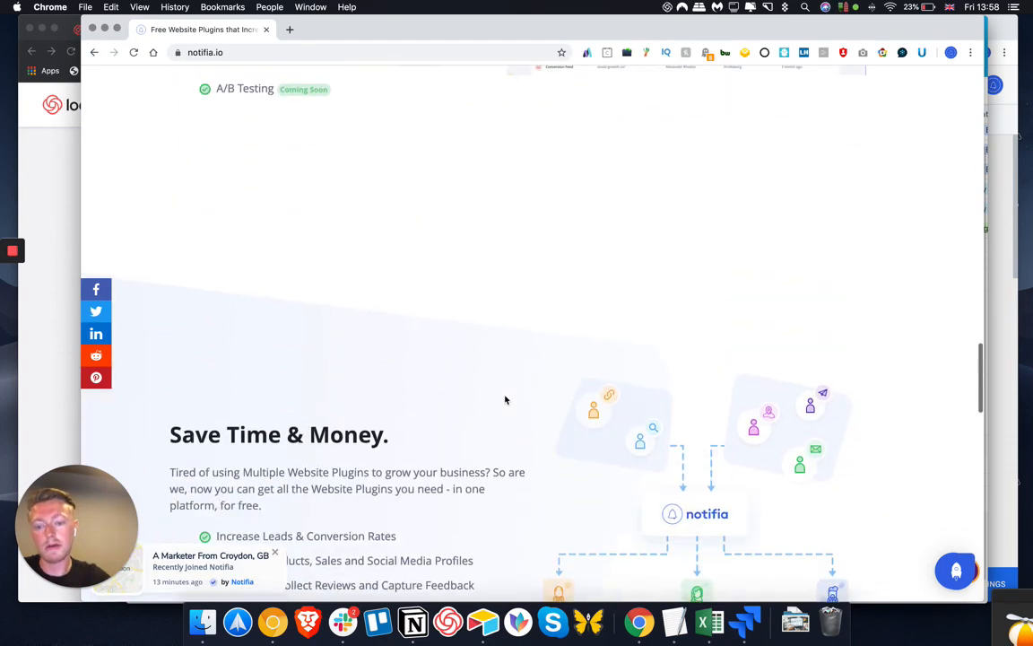
scroll(485, 362, up, 1)
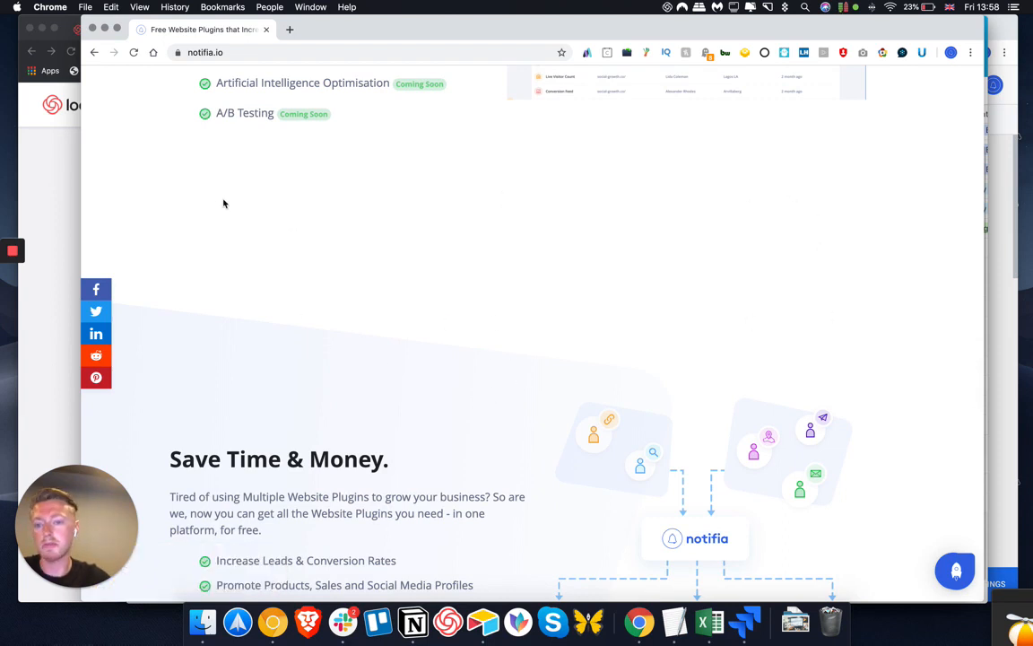
scroll(380, 468, down, 15)
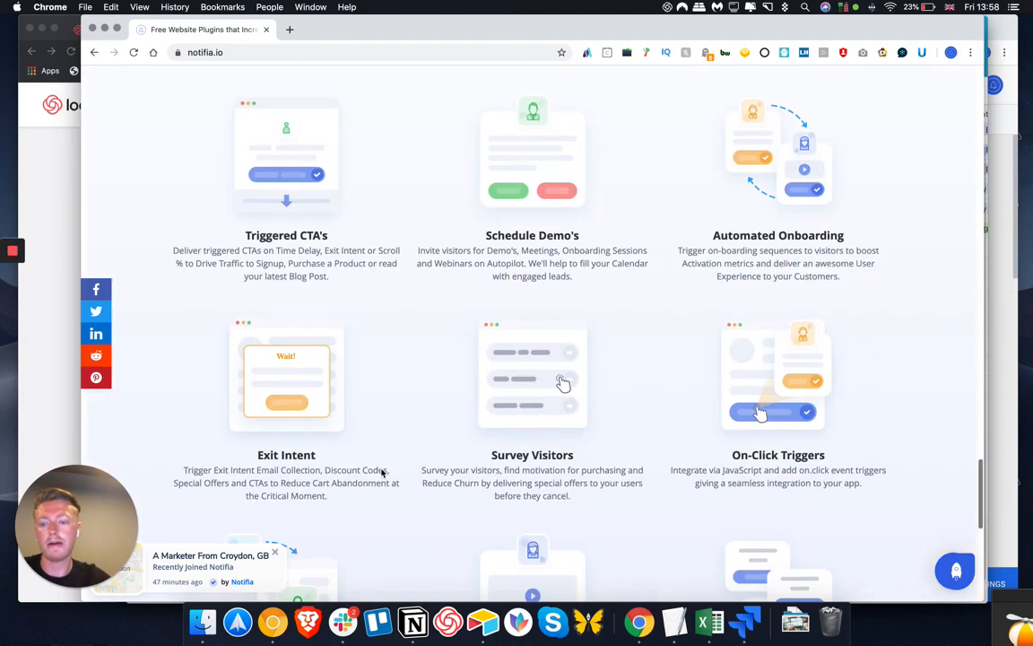
scroll(380, 471, down, 8)
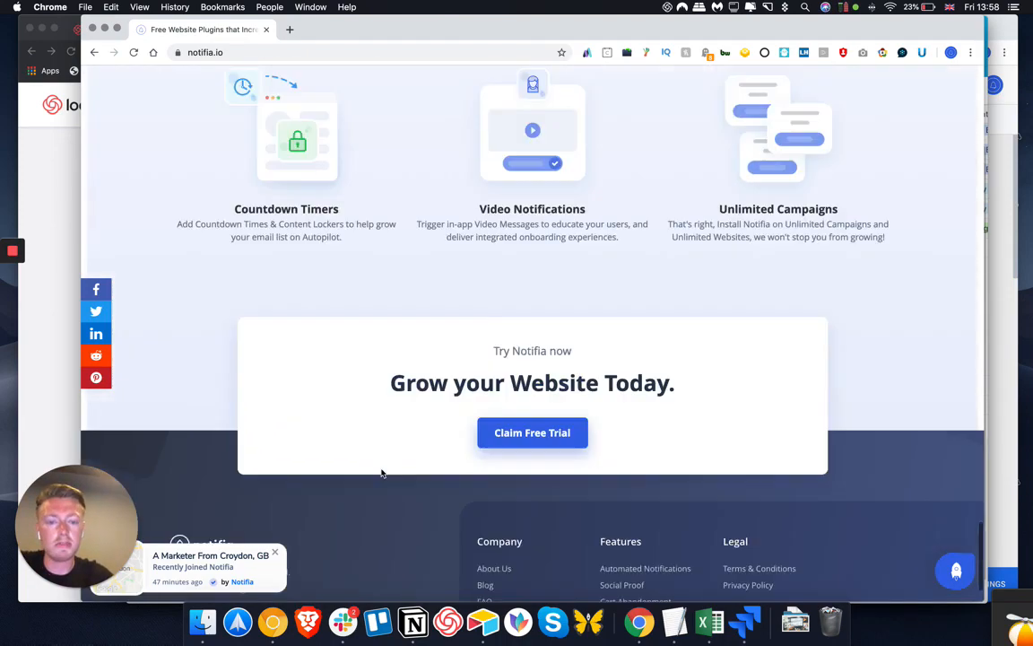
- Re-examine the homepage's Save Time & Money and 24+ Free Marketing Tools sections, finishing back at the hero banner
scroll(380, 472, up, 20)
scroll(380, 471, down, 12)
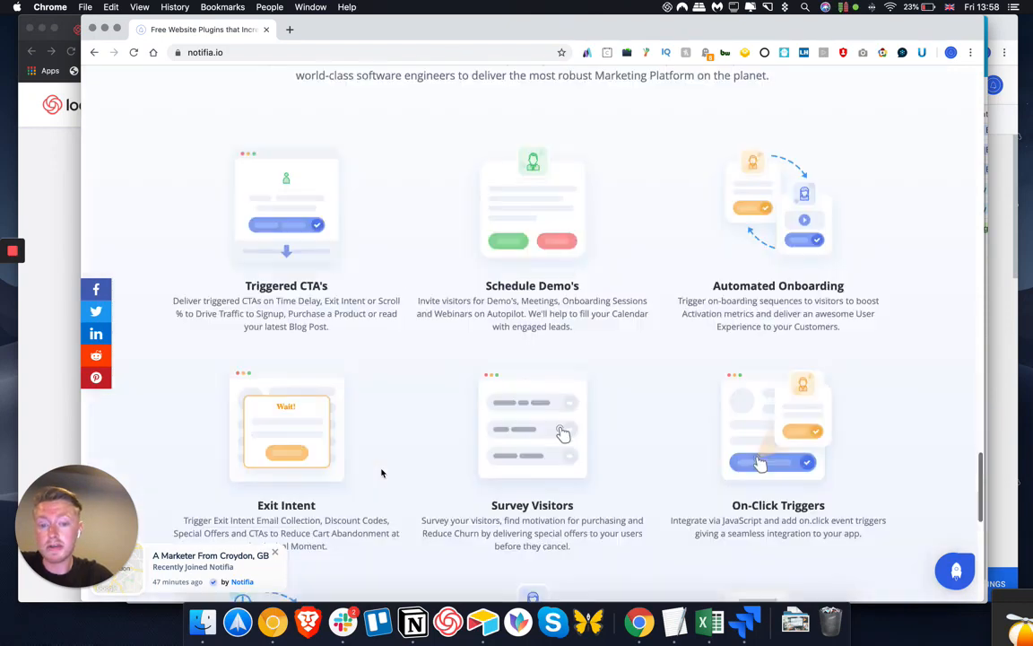
scroll(381, 473, up, 10)
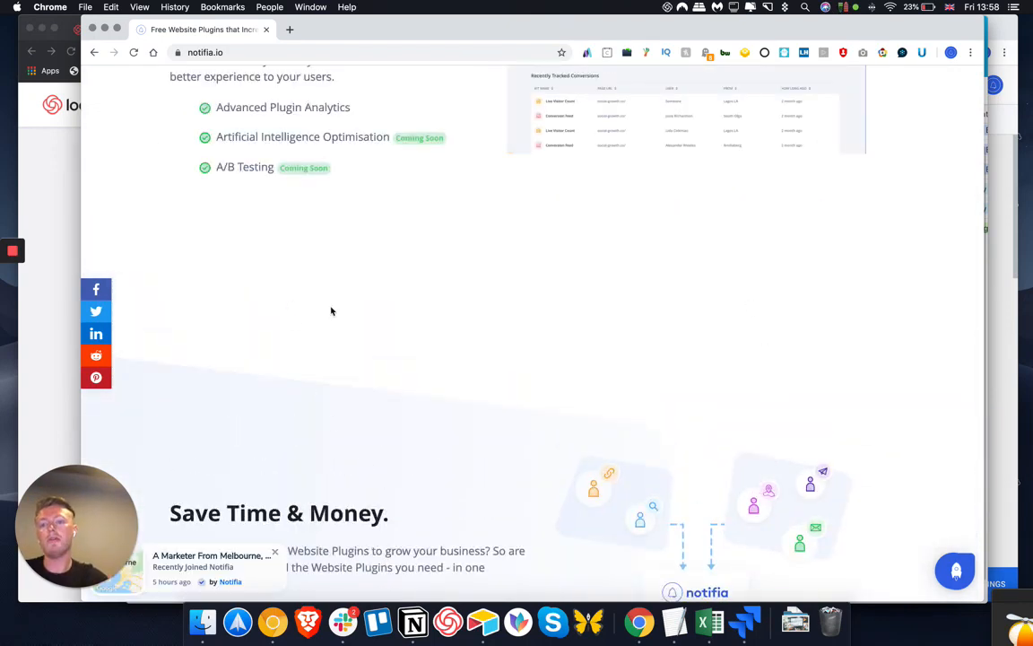
scroll(331, 311, down, 2)
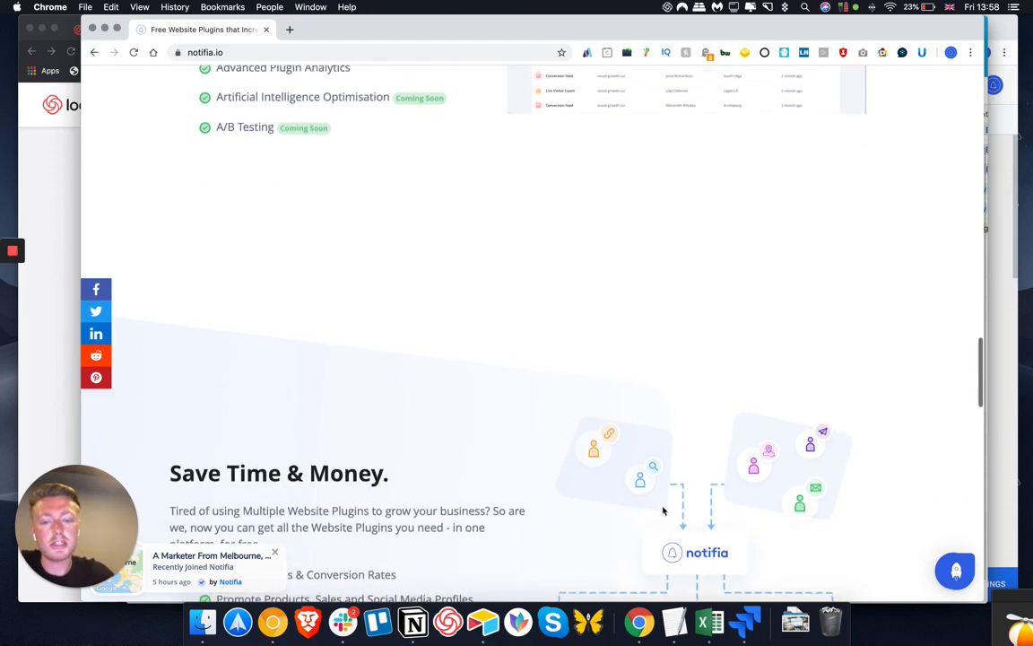
scroll(682, 404, down, 5)
scroll(718, 413, down, 2)
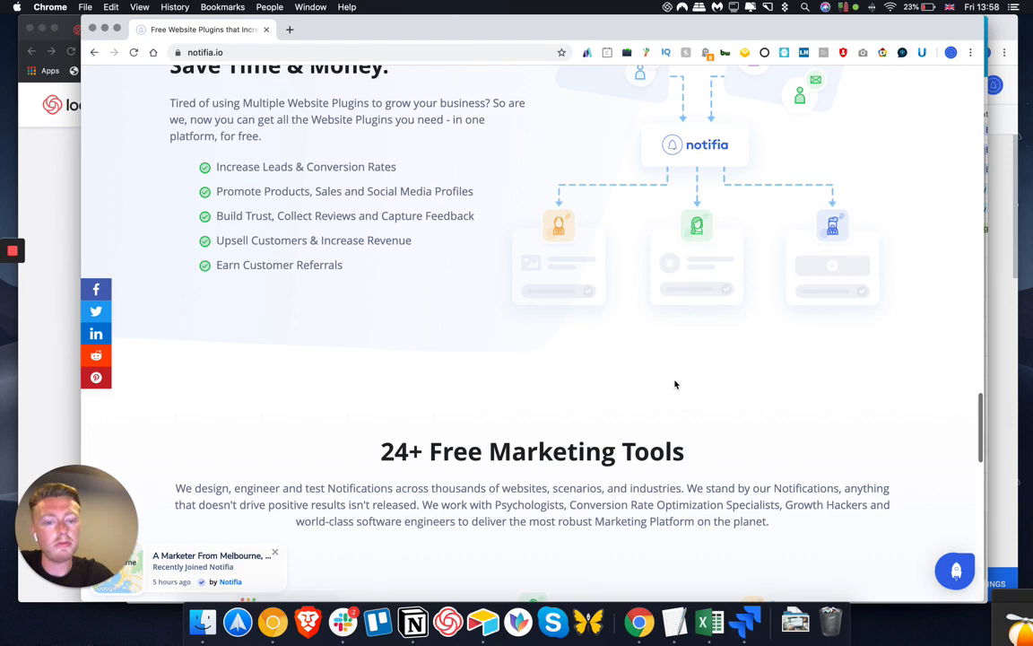
scroll(675, 384, down, 5)
scroll(676, 384, down, 5)
scroll(675, 383, up, 15)
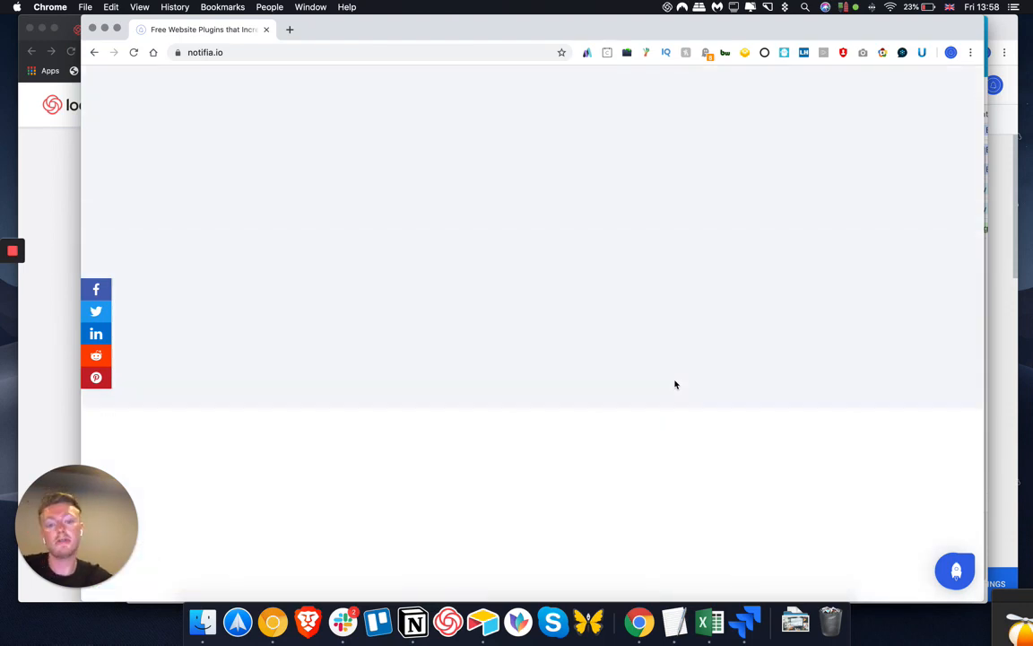
scroll(676, 384, up, 8)
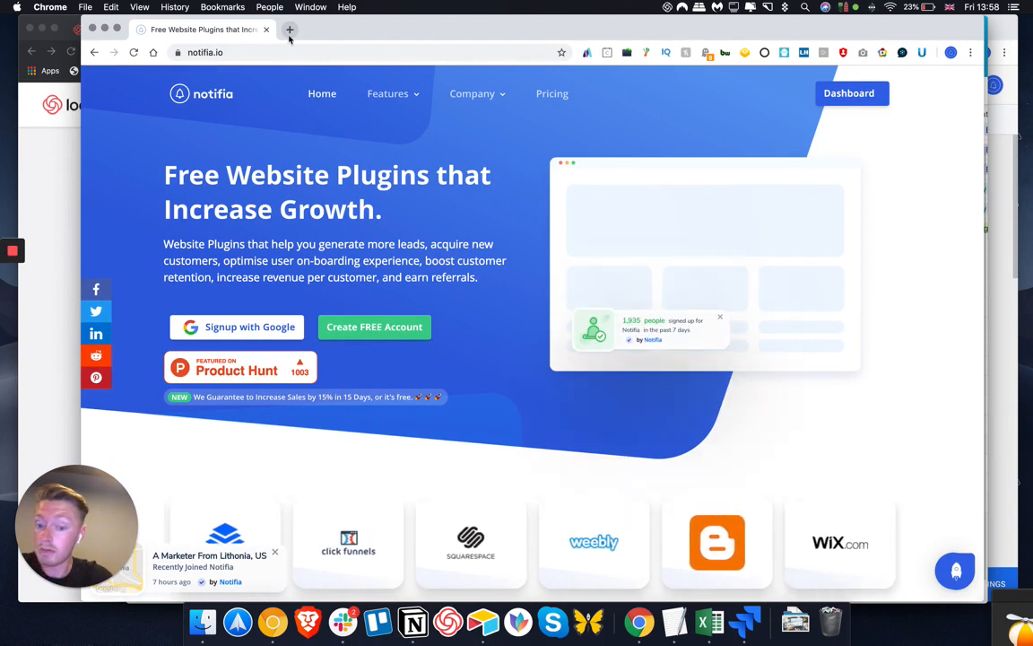
- Switch to Airtable, leave the Growth Experiments base and look through the workspaces' bases up to SEO Keywords
click(483, 623)
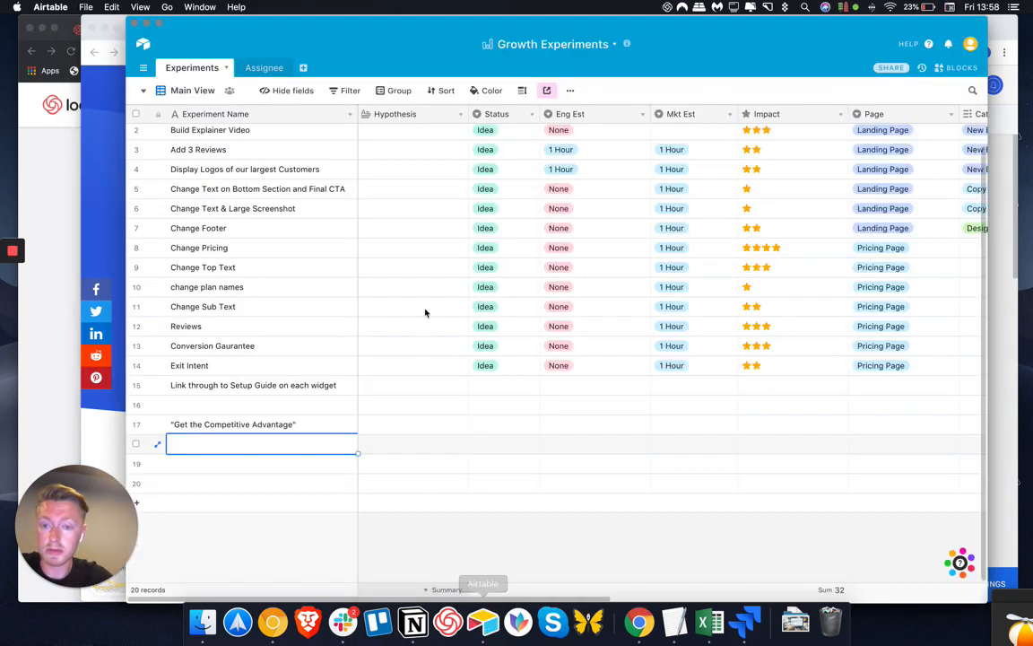
click(142, 47)
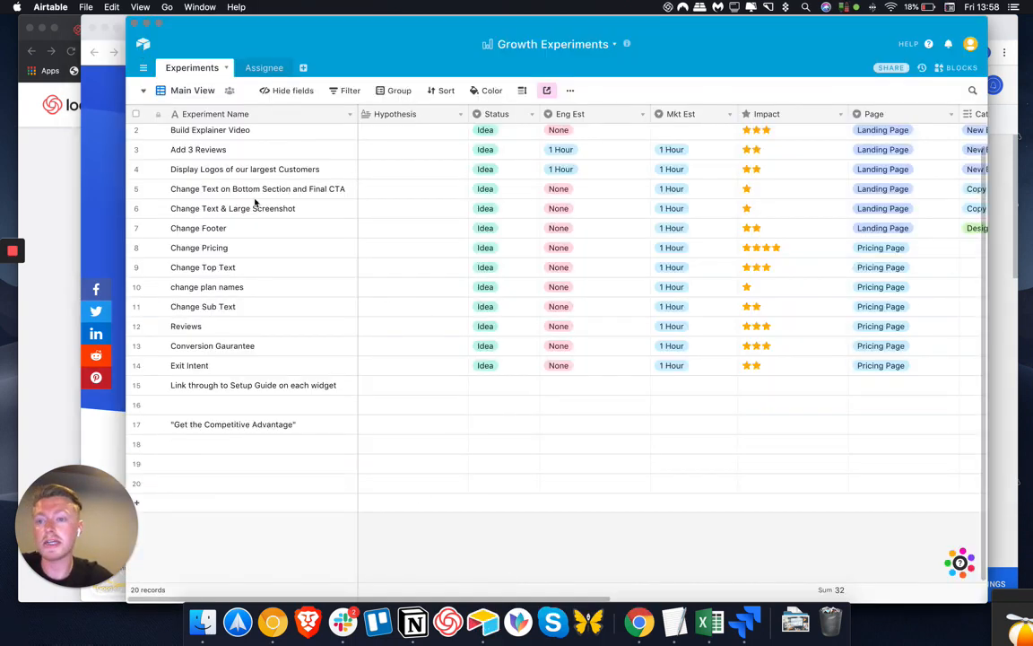
scroll(476, 297, up, 5)
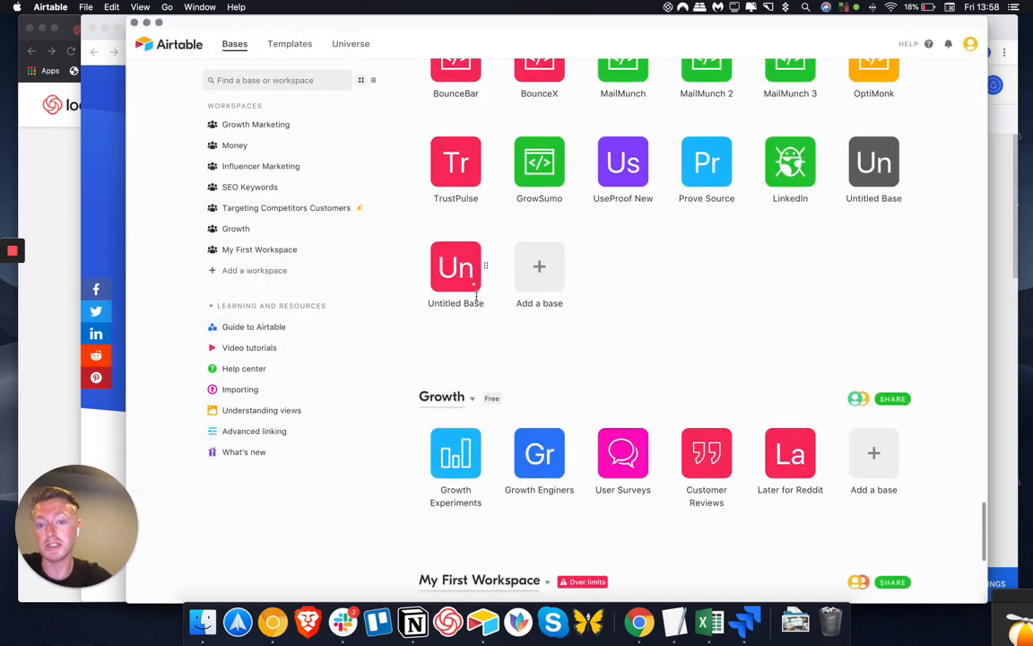
scroll(476, 300, up, 3)
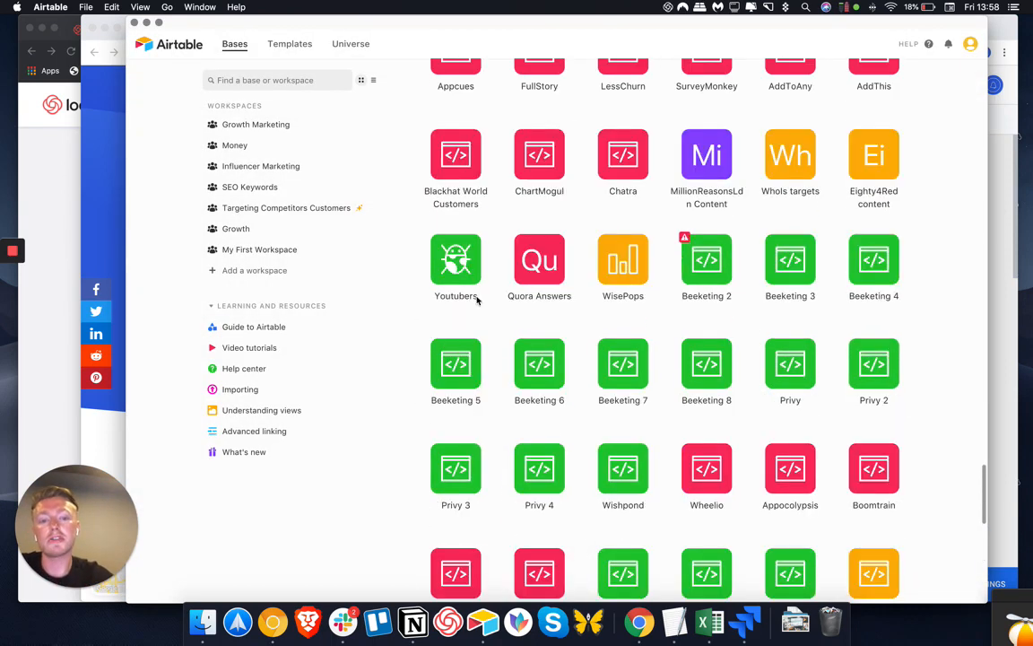
scroll(476, 301, up, 5)
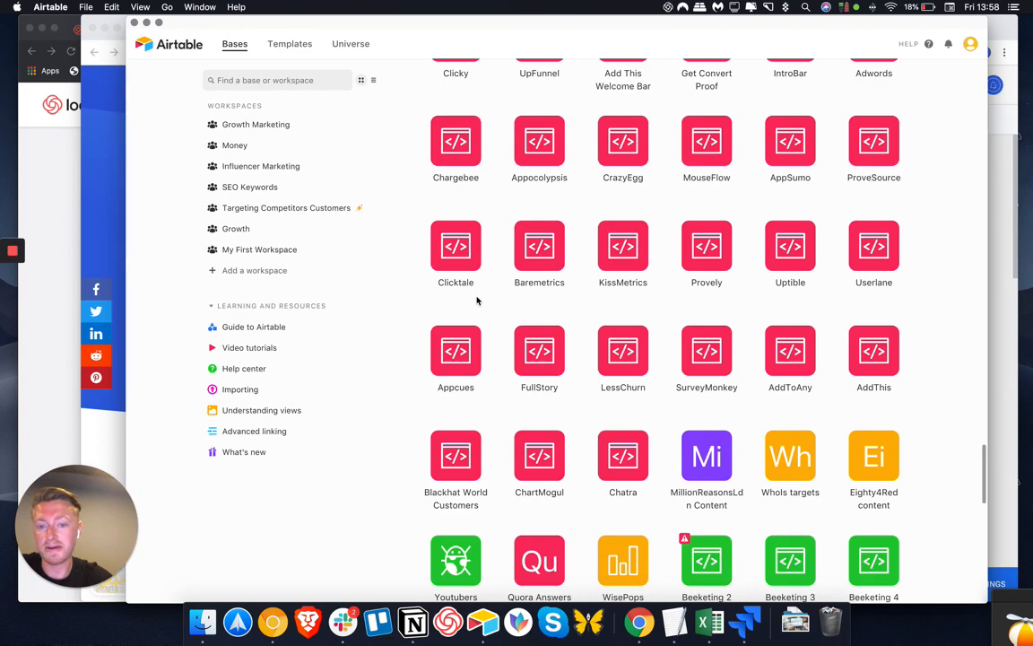
scroll(476, 300, up, 5)
scroll(476, 301, up, 5)
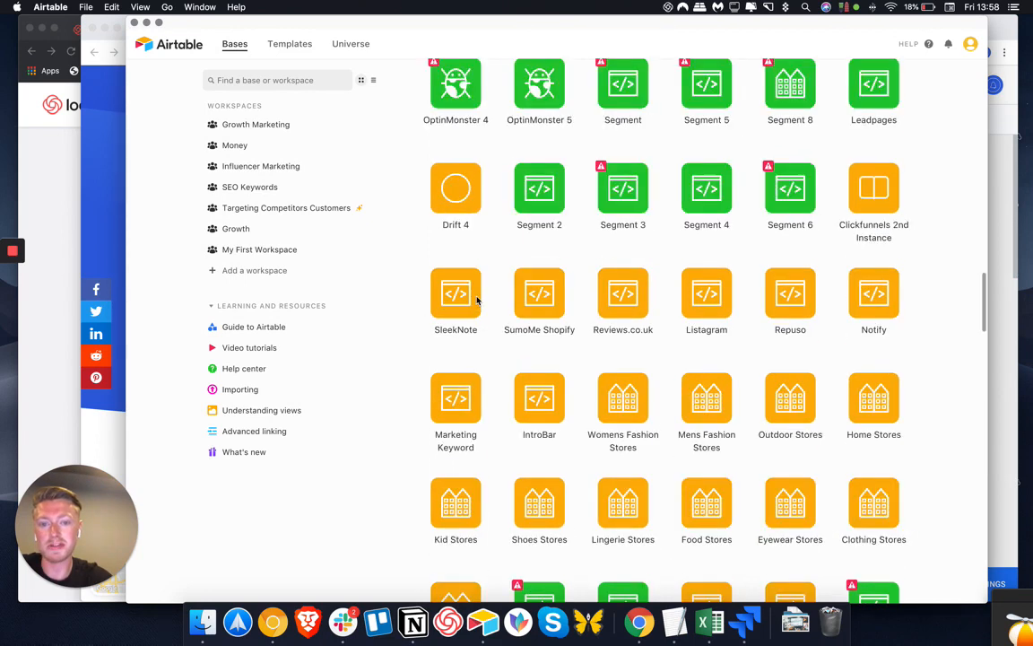
scroll(476, 301, up, 5)
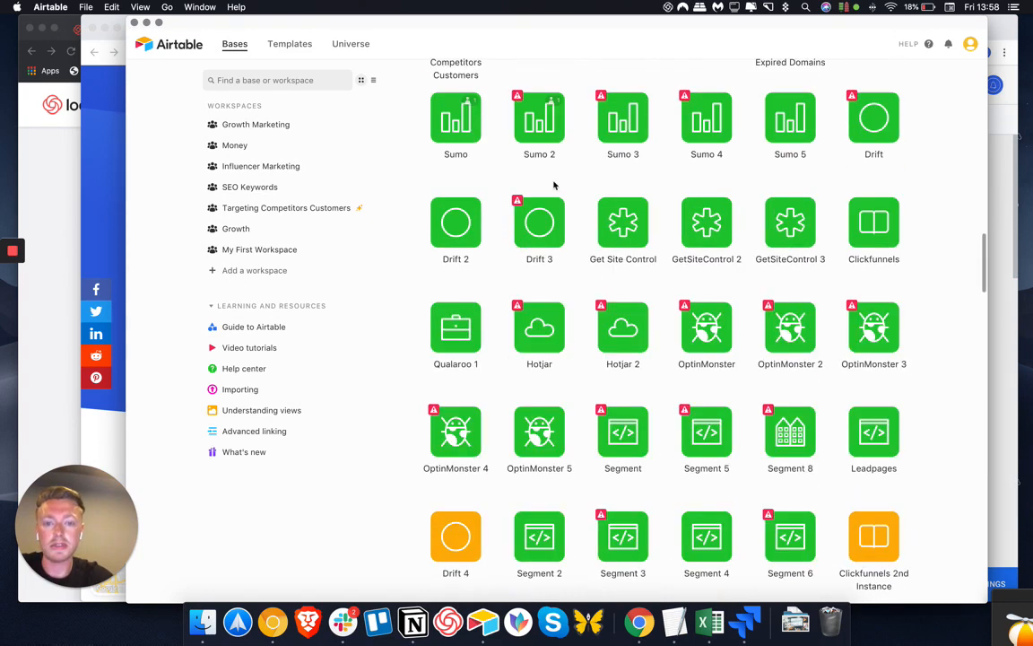
scroll(554, 185, up, 5)
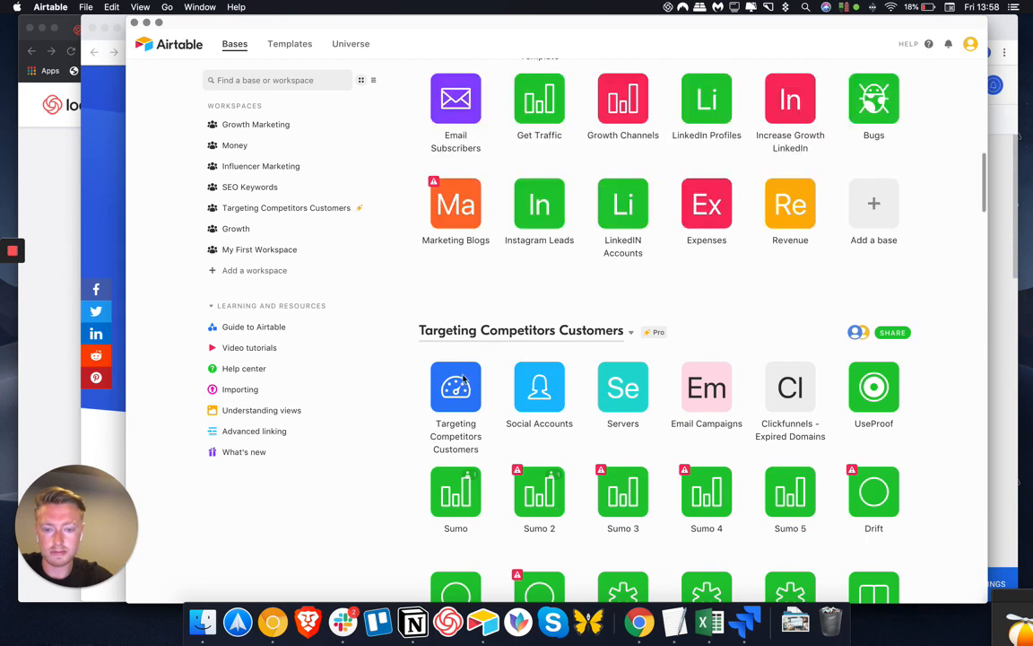
scroll(455, 386, up, 4)
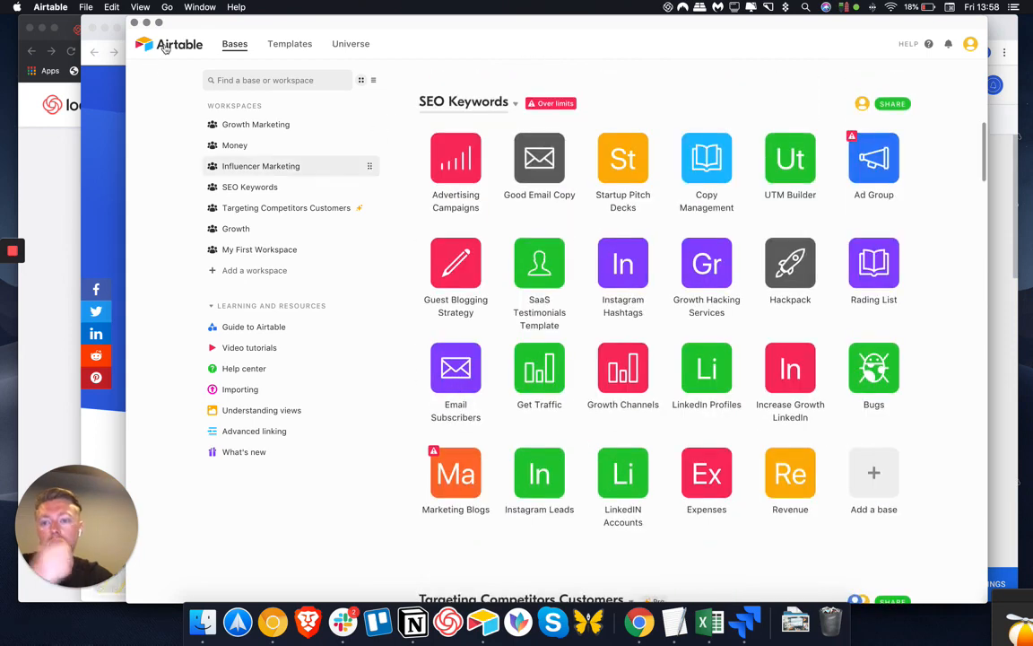
- Go to the Influencer Marketing workspace, continue to Targeting Competitors Customers and open the base of the same name
click(262, 166)
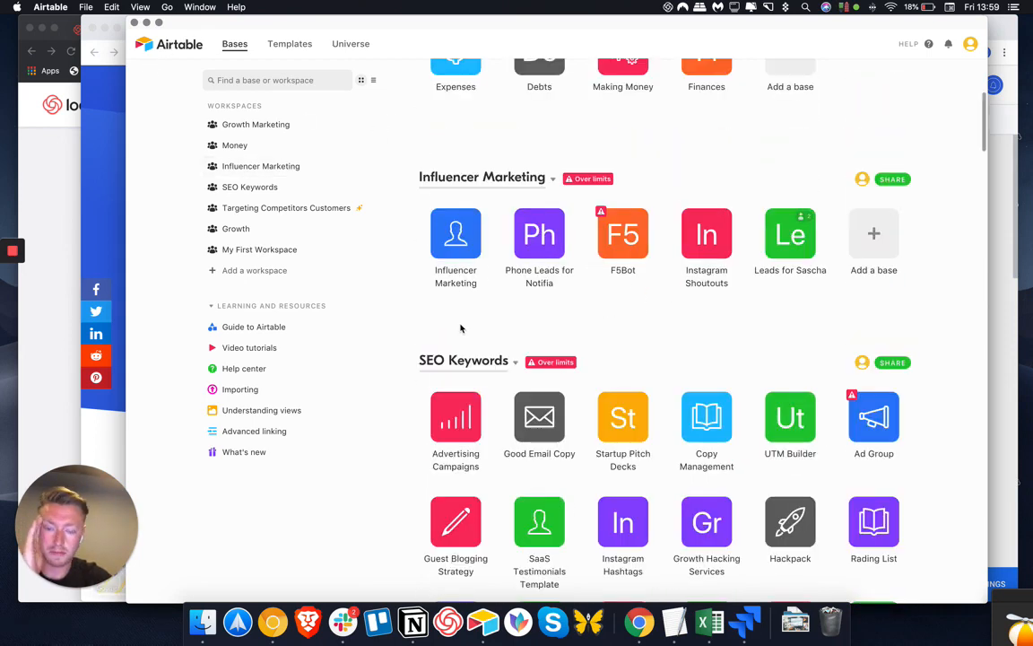
scroll(461, 327, down, 2)
scroll(482, 411, down, 4)
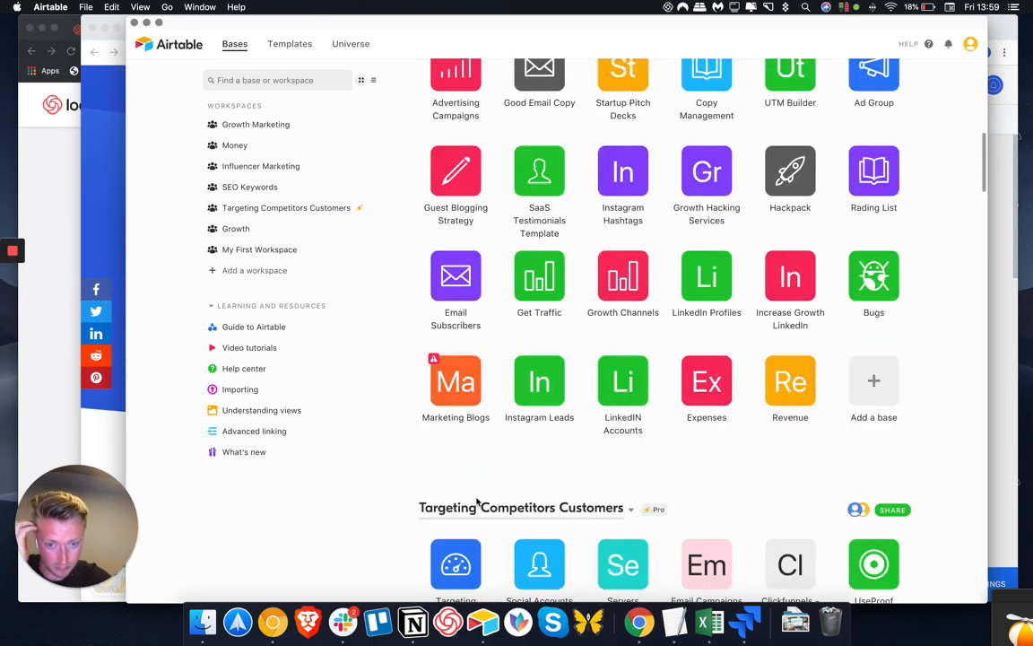
scroll(476, 511, down, 1)
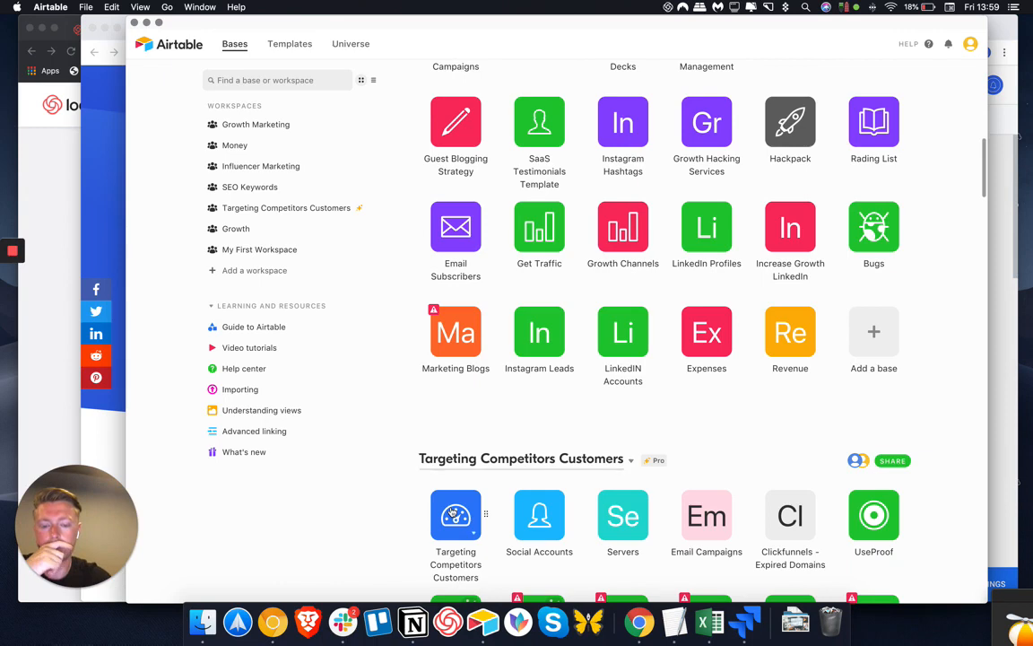
click(453, 513)
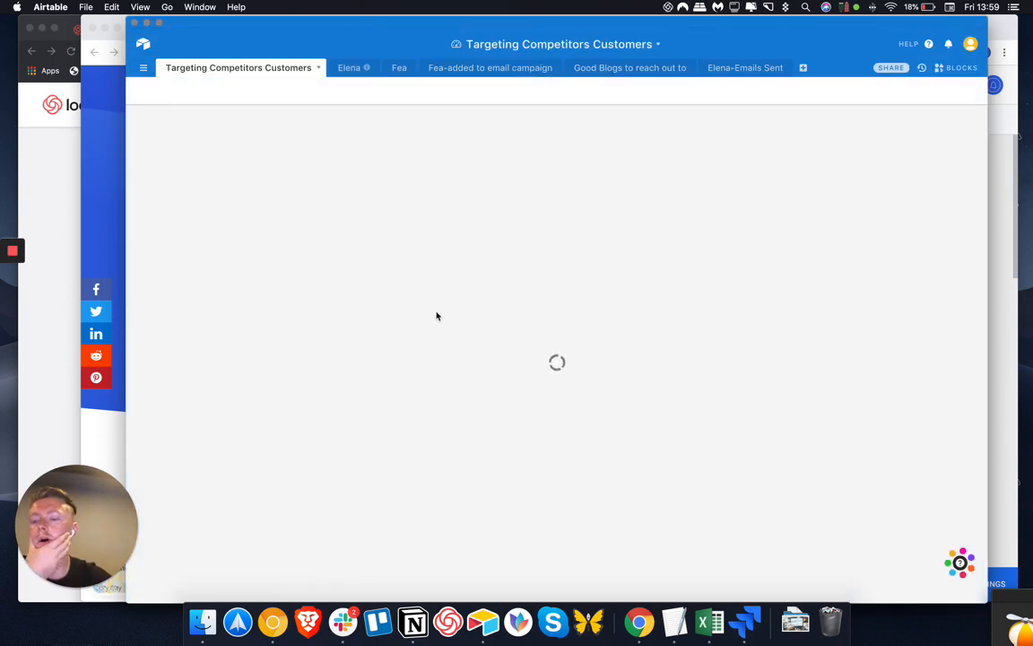
- Go through the competitor names from the uncategorised group to the Social Proof group and select the UseFomo entry
scroll(255, 313, up, 2)
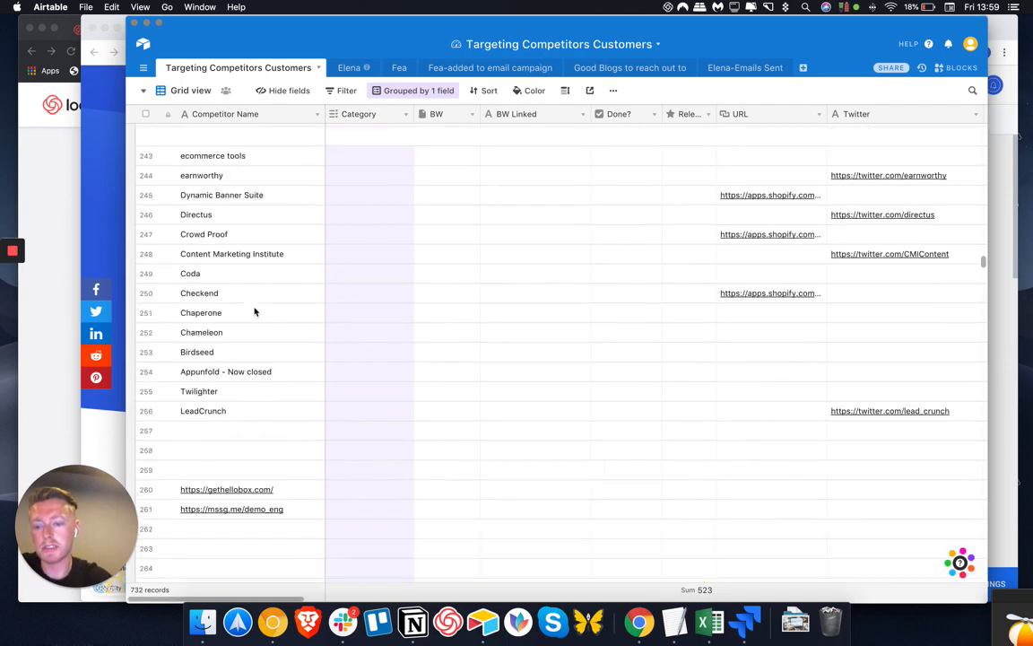
scroll(255, 312, up, 20)
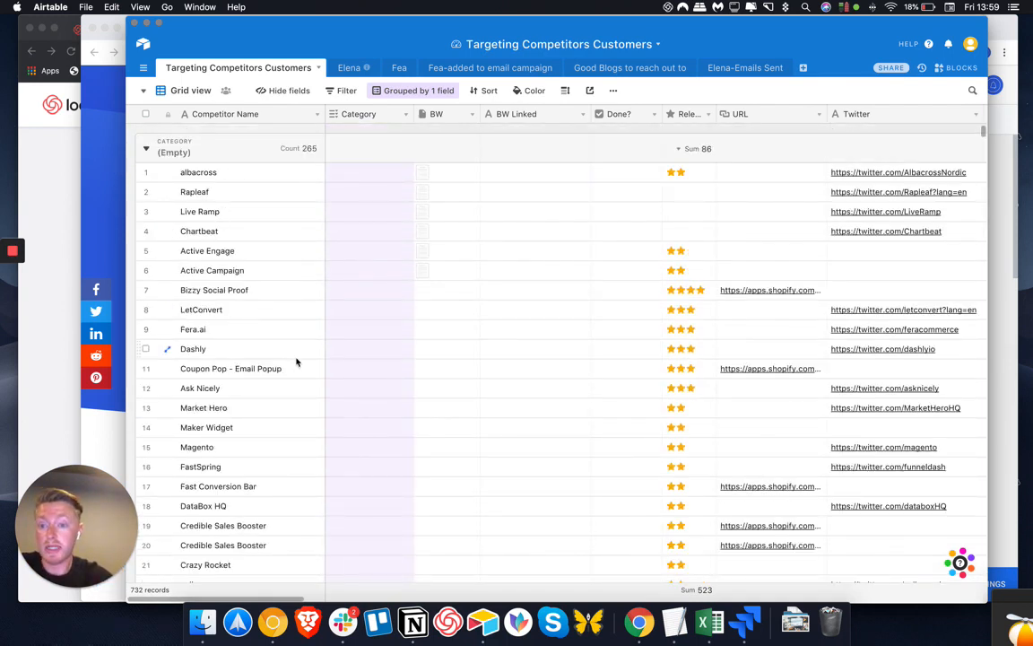
scroll(300, 364, down, 20)
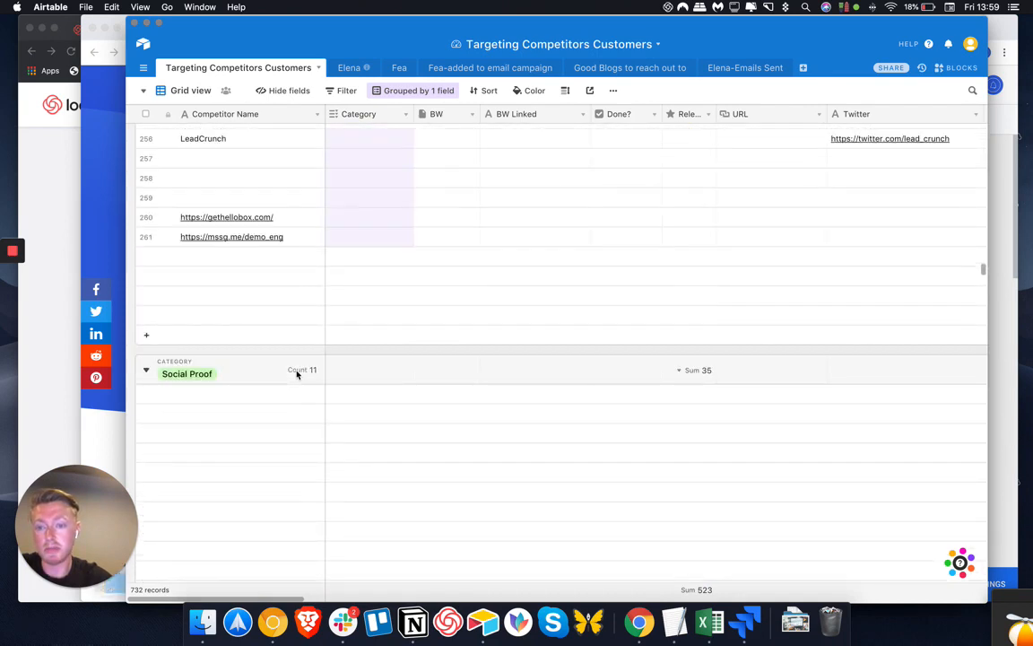
scroll(278, 387, down, 2)
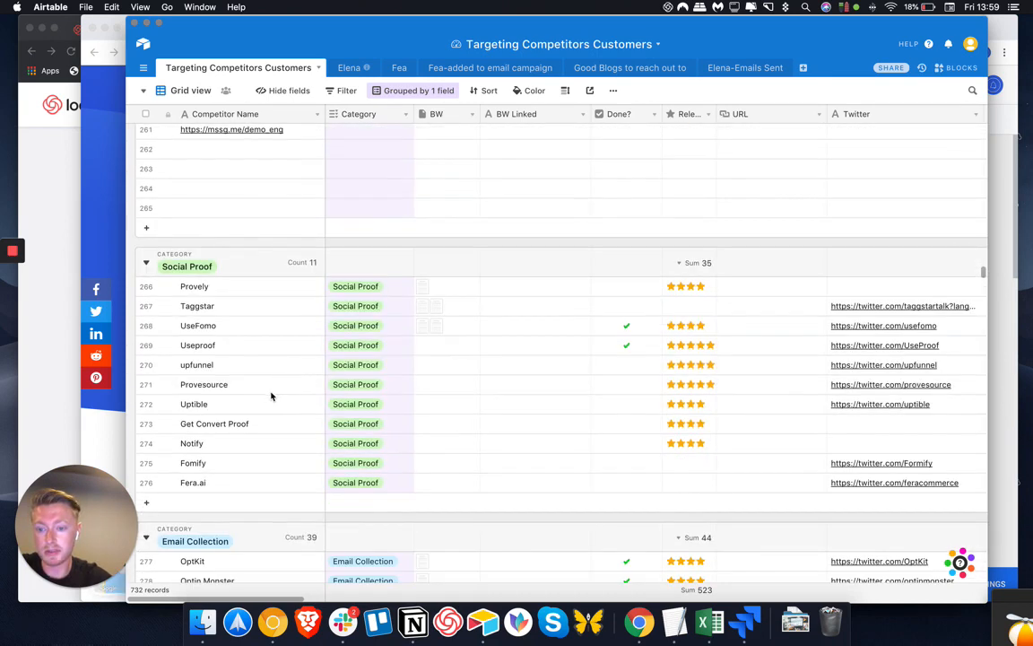
click(240, 330)
- Switch to the Chrome window with notifia.io, search for UseFomo in a new tab and view the fomo.com homepage
click(101, 225)
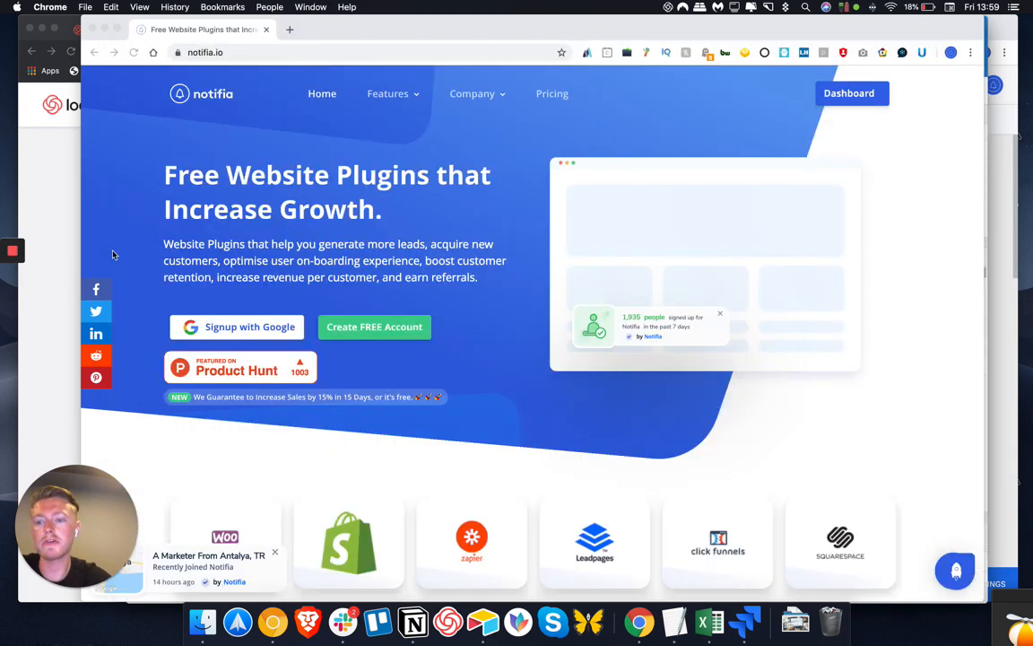
click(288, 31)
text(UseFomo)
key(Return)
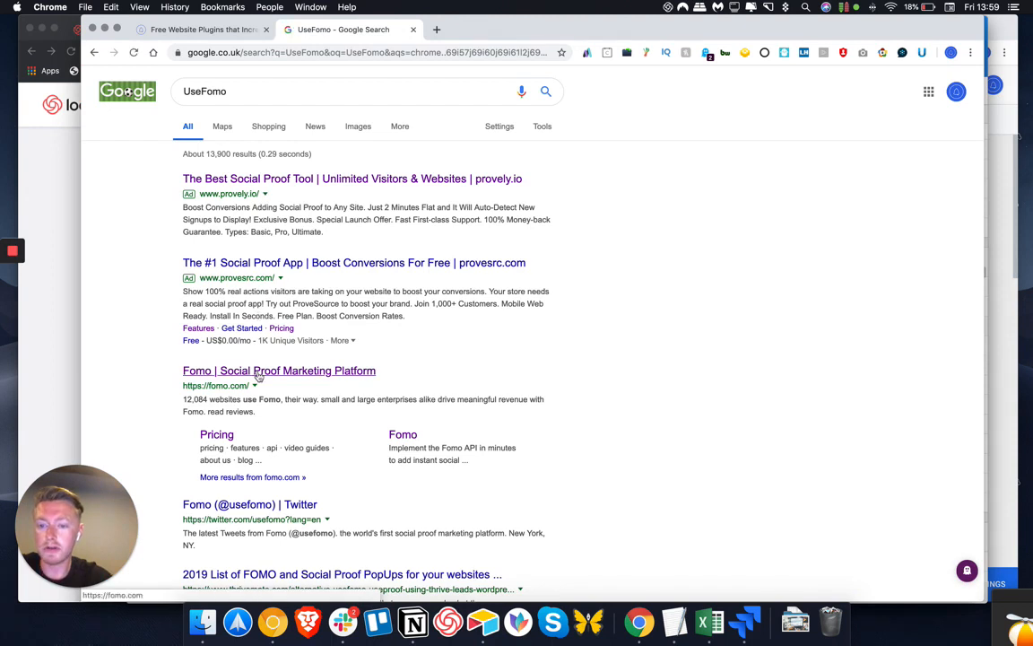
click(226, 371)
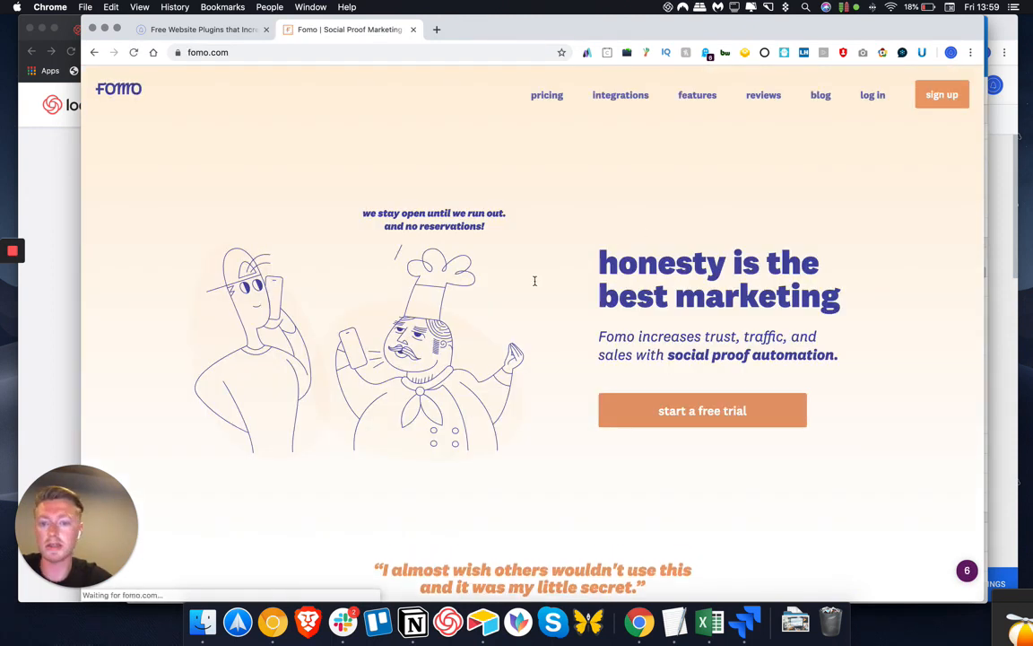
scroll(535, 283, down, 5)
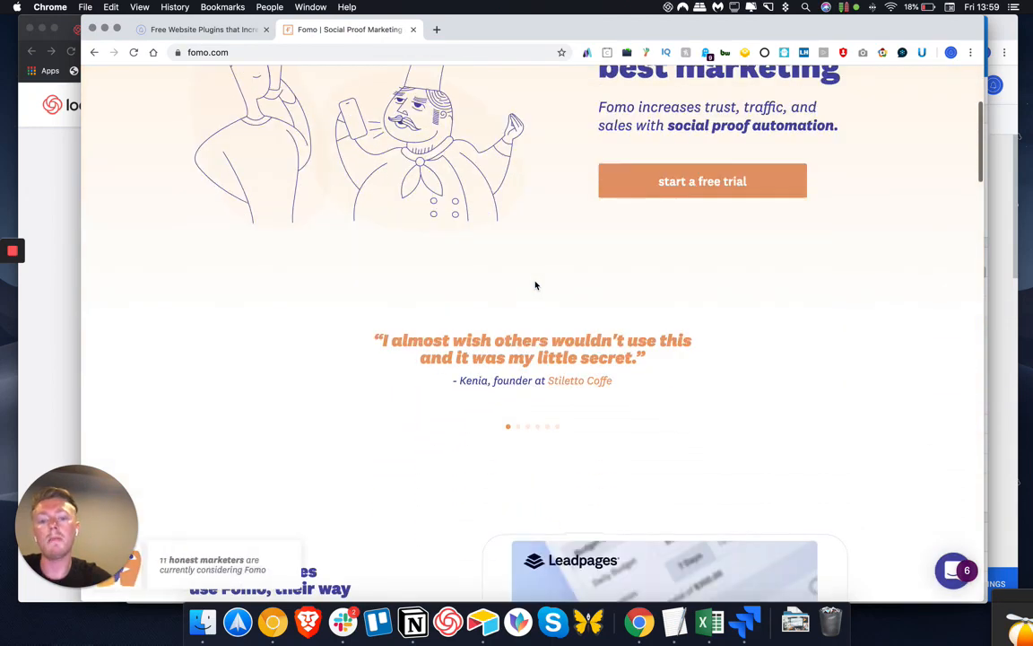
- Examine the Fomo homepage below the hero, highlighting the "12,087 websites" heading text and continuing past the notification examples to the optimize section
scroll(536, 285, down, 5)
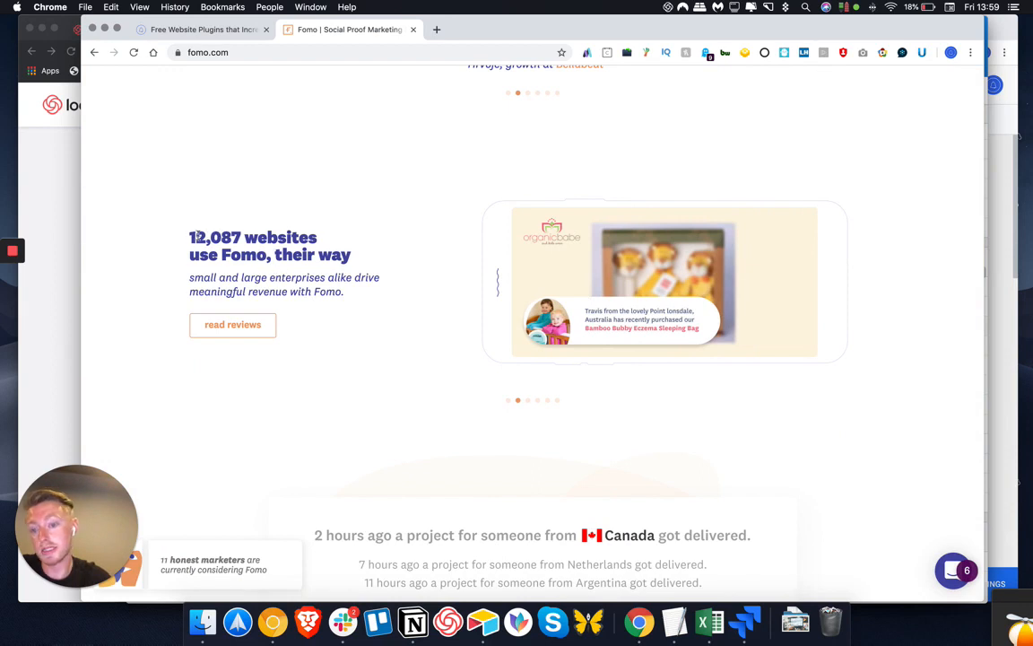
drag(196, 237, 307, 240)
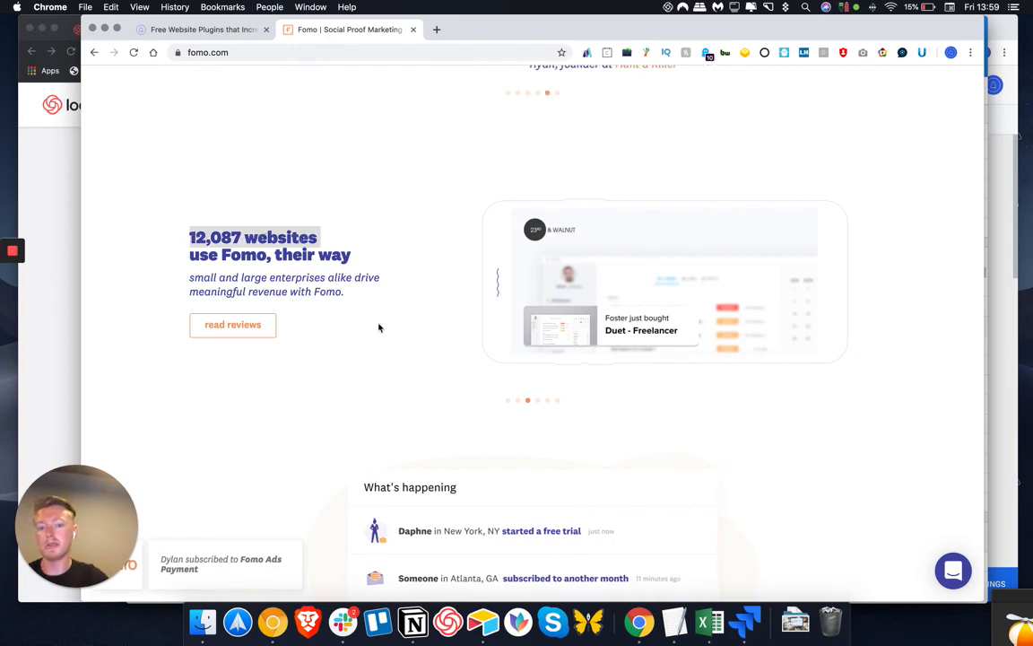
scroll(379, 328, down, 5)
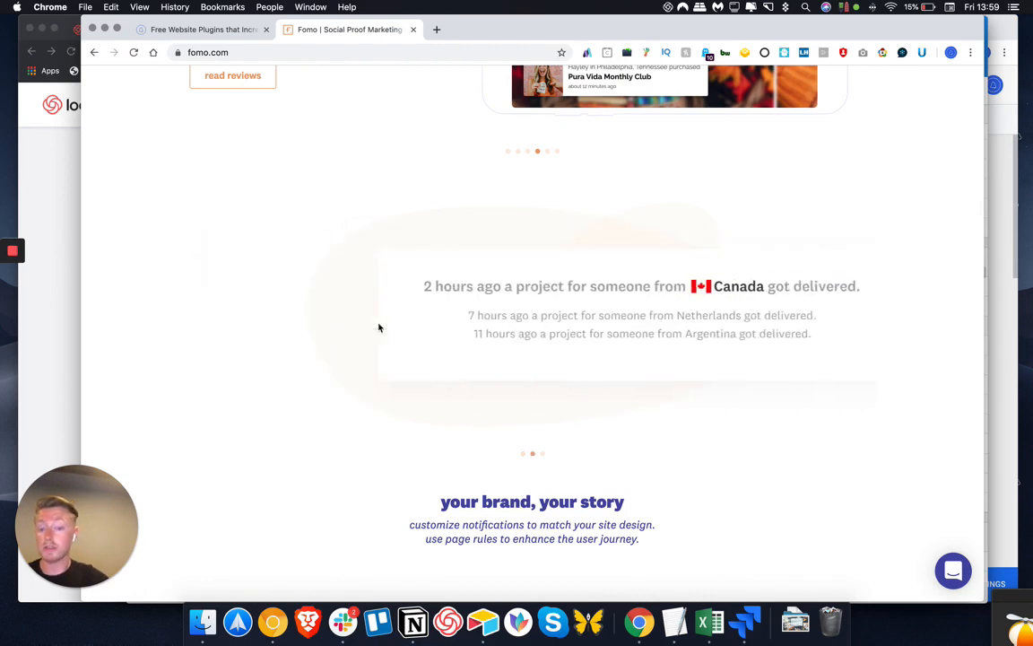
scroll(379, 328, down, 8)
scroll(379, 328, down, 4)
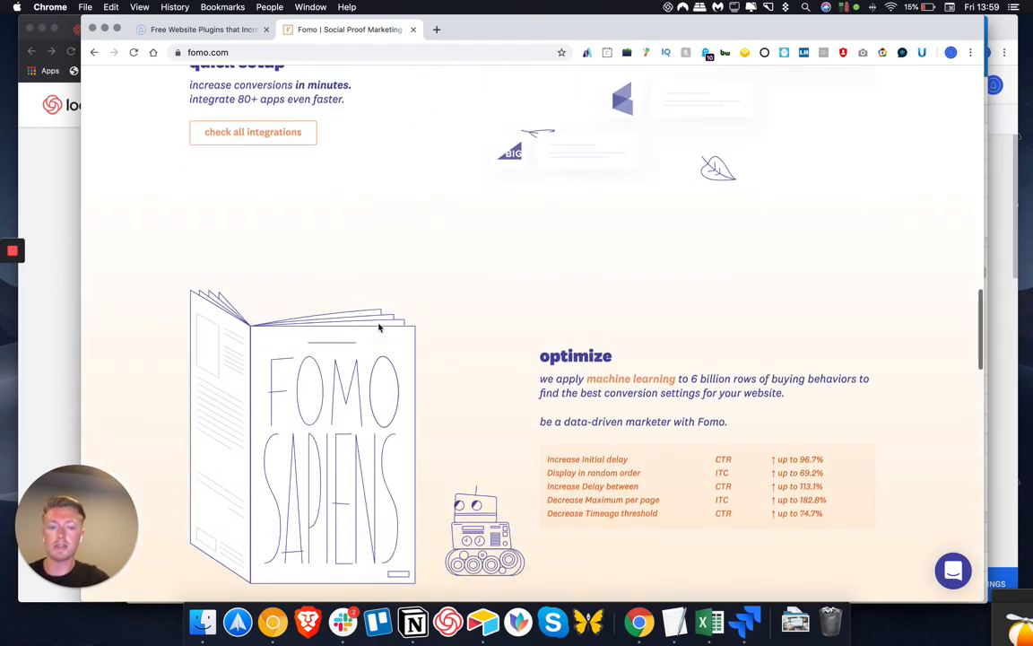
- Highlight the "quick setup" heading, review the optimize section and the rest of the Fomo homepage, and return to its hero section
scroll(359, 310, up, 3)
drag(285, 223, 179, 196)
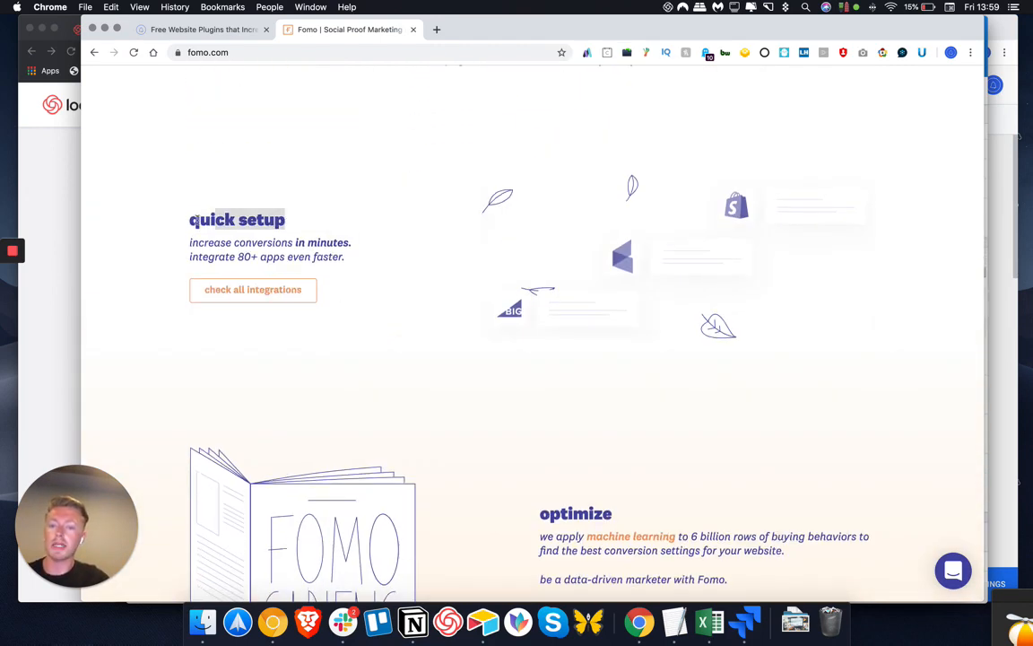
scroll(237, 203, down, 2)
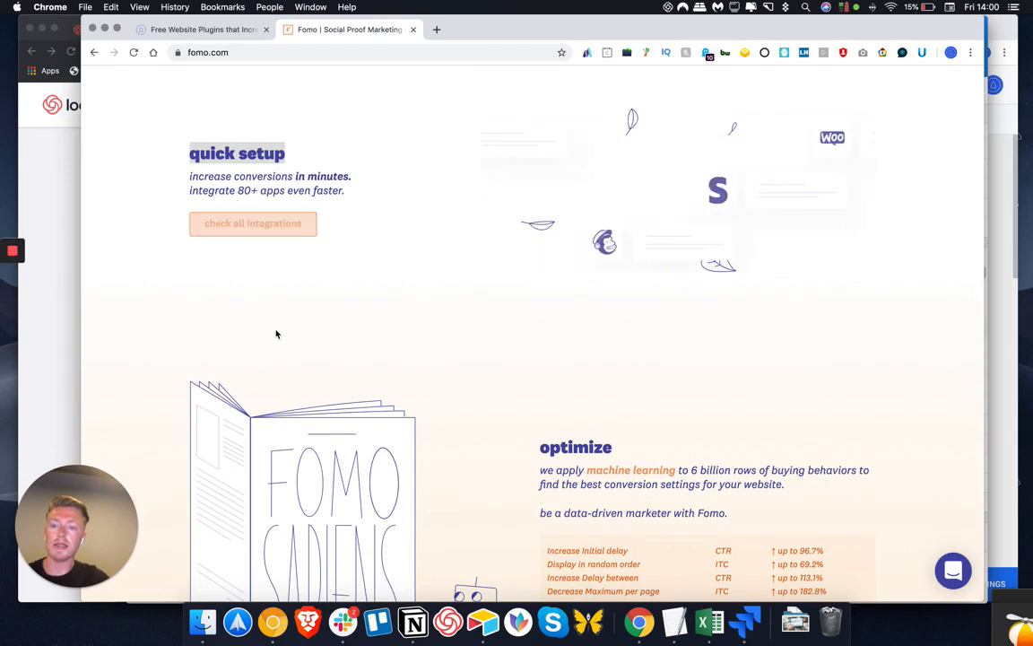
scroll(276, 335, down, 5)
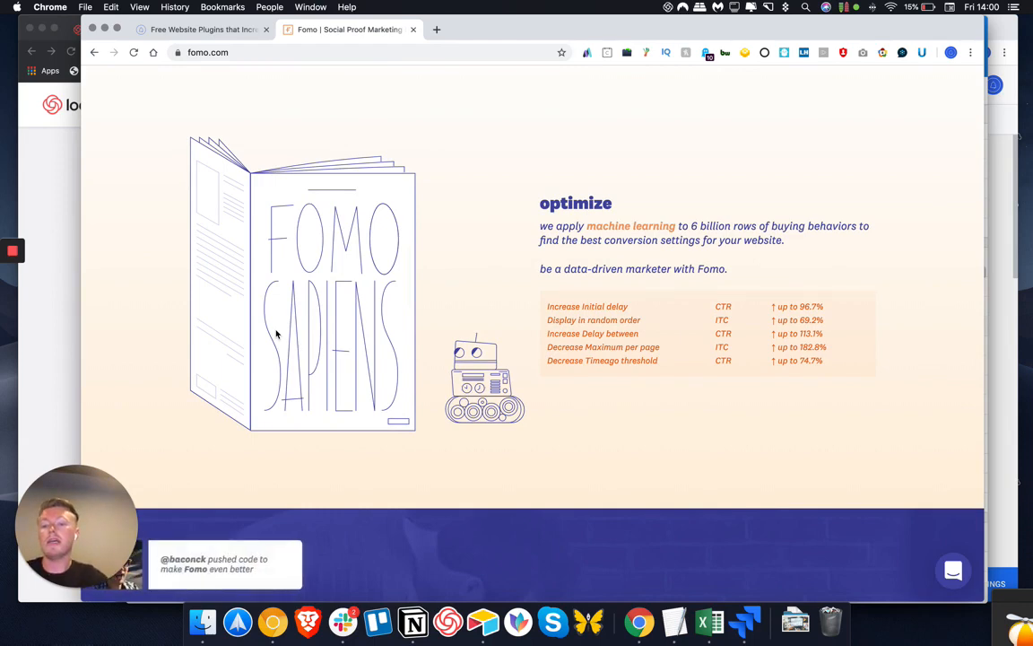
scroll(276, 335, down, 3)
scroll(276, 334, down, 7)
scroll(276, 334, up, 20)
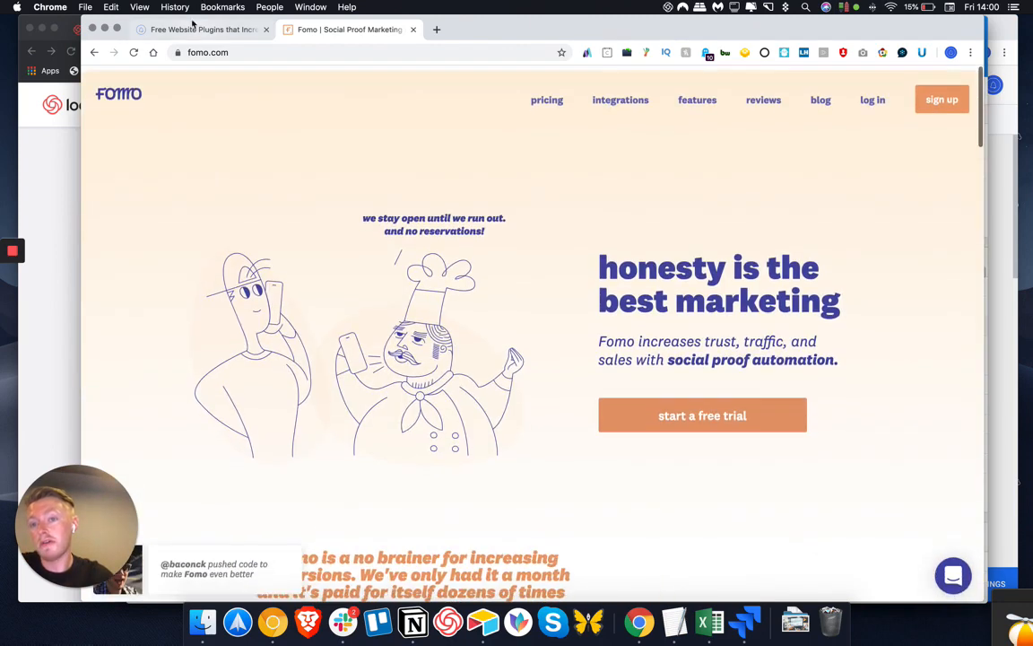
- Review the Fomo homepage's section order again, from the hero and testimonials through the customer examples to the quick setup section
scroll(311, 440, down, 3)
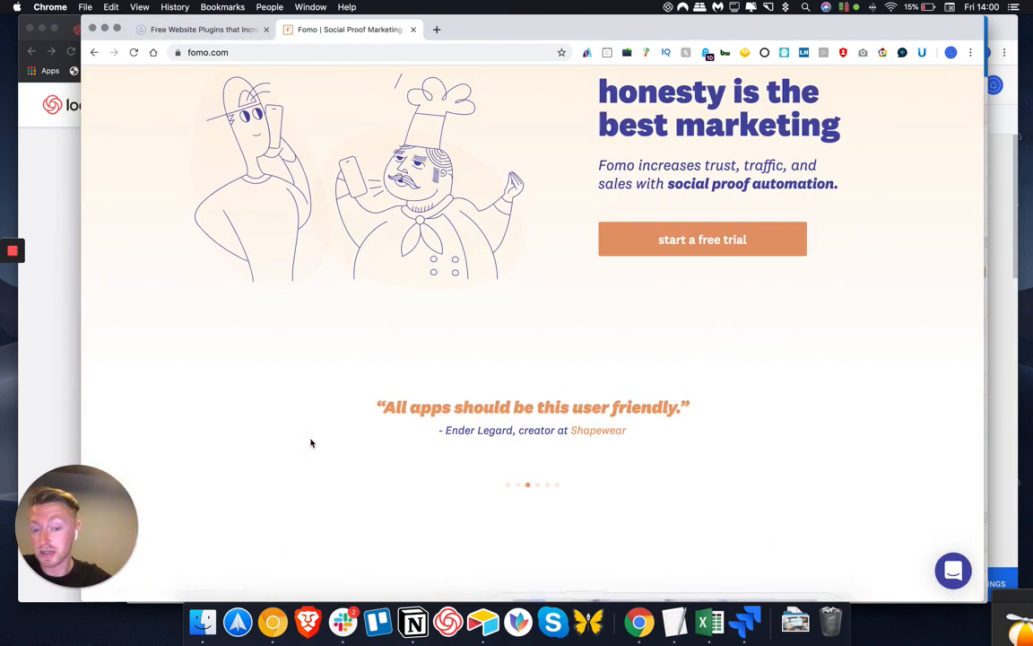
scroll(312, 442, down, 6)
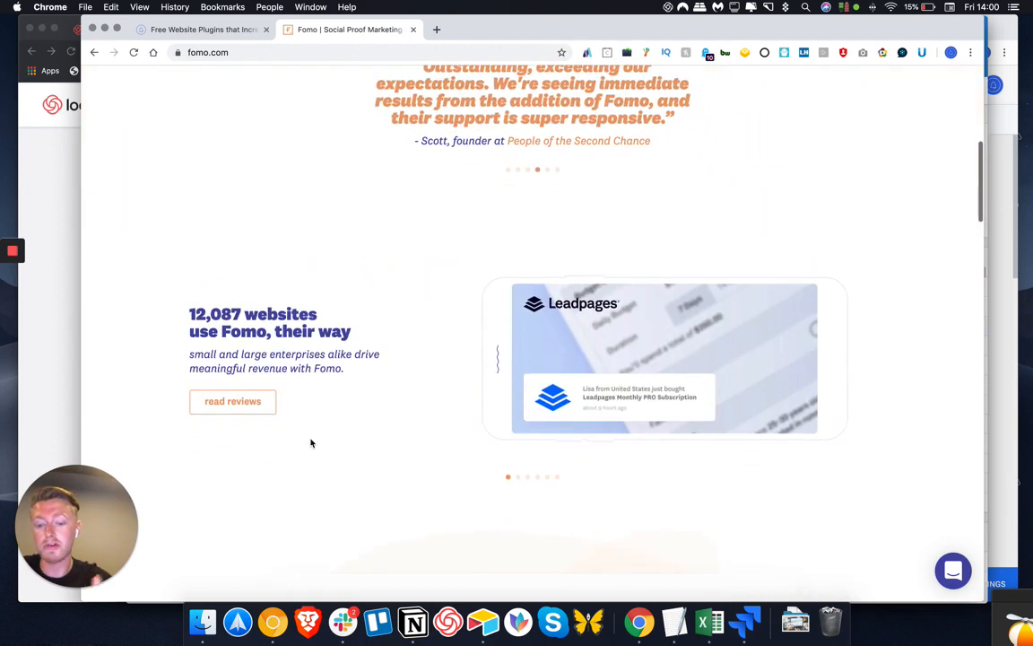
scroll(367, 541, down, 1)
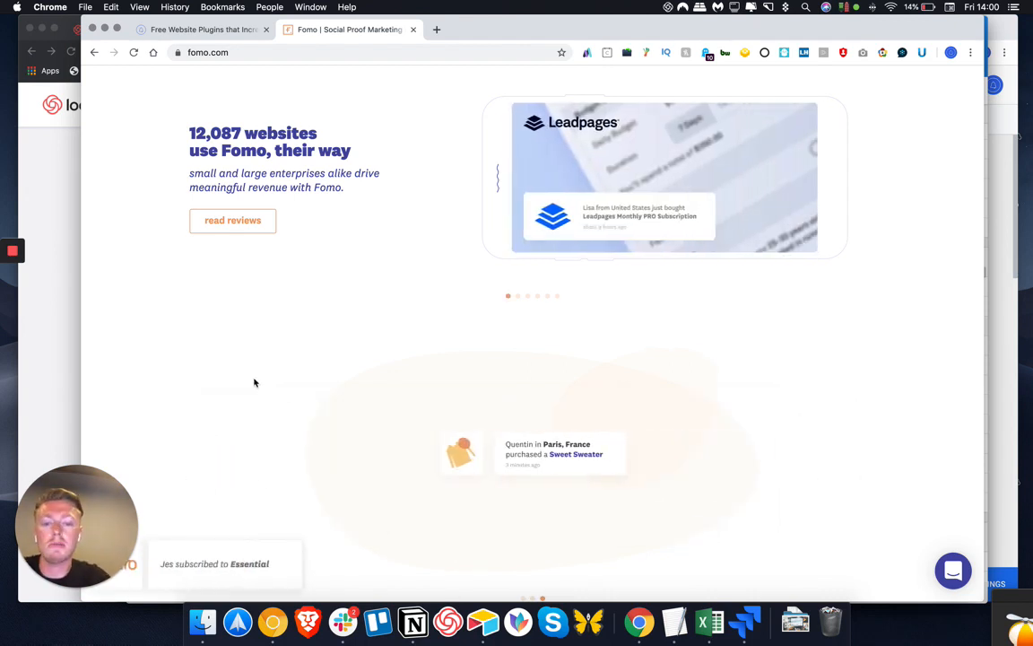
scroll(253, 383, down, 5)
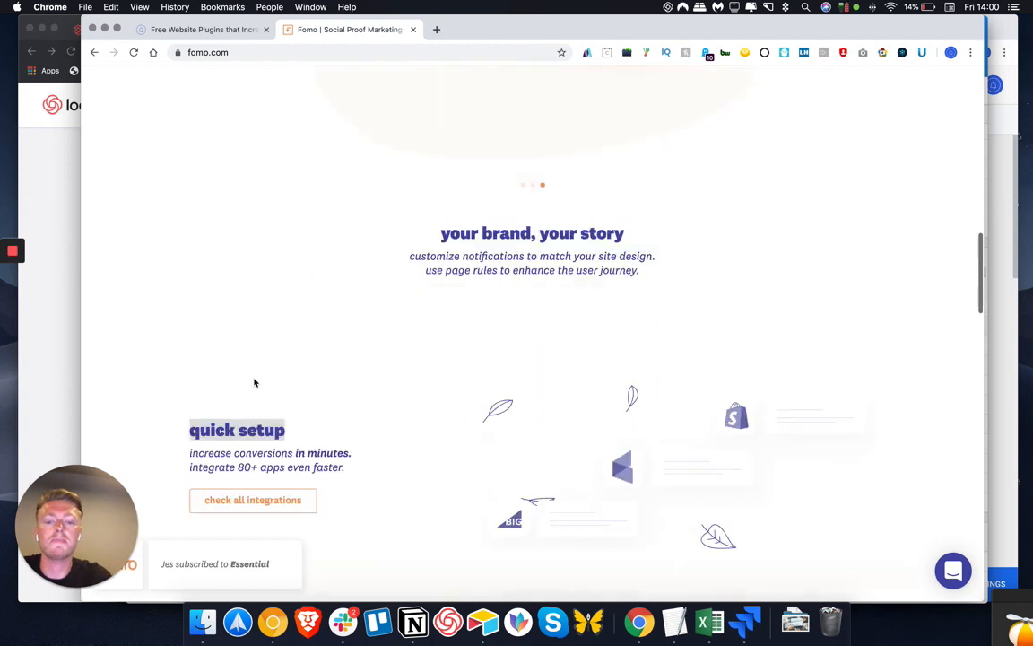